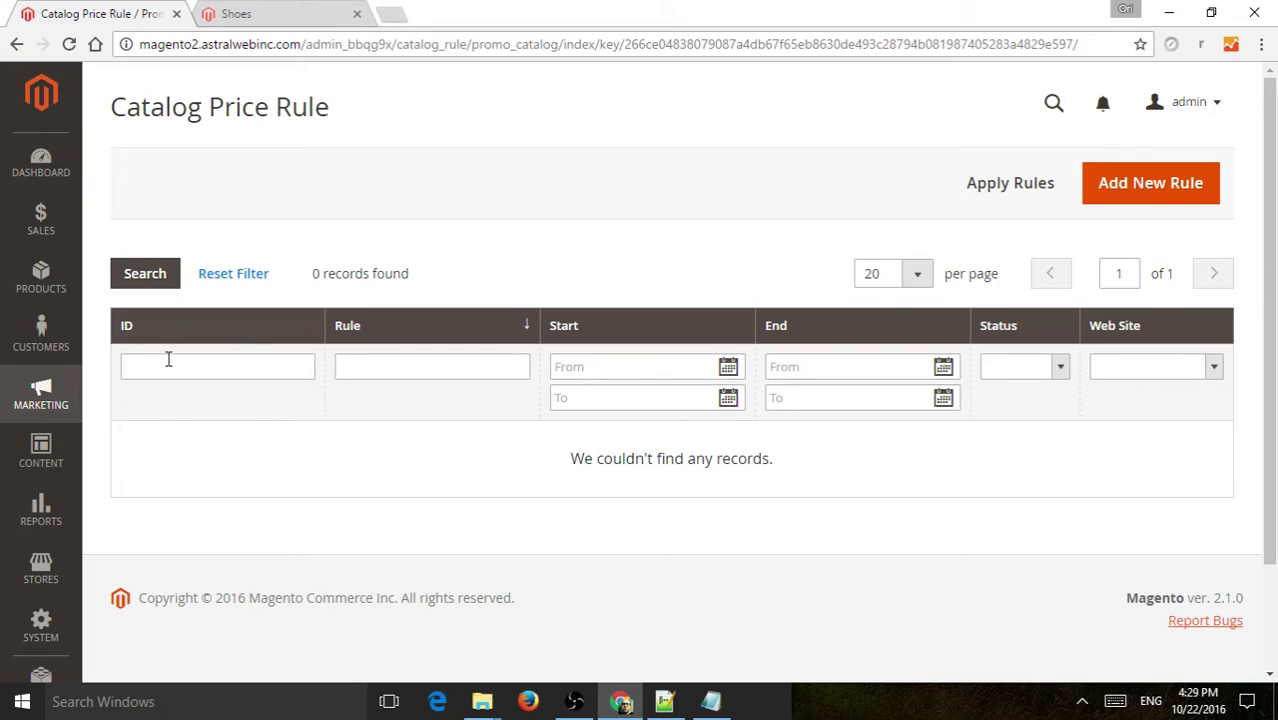
{"action": "left_click", "coordinate": [40, 393]}
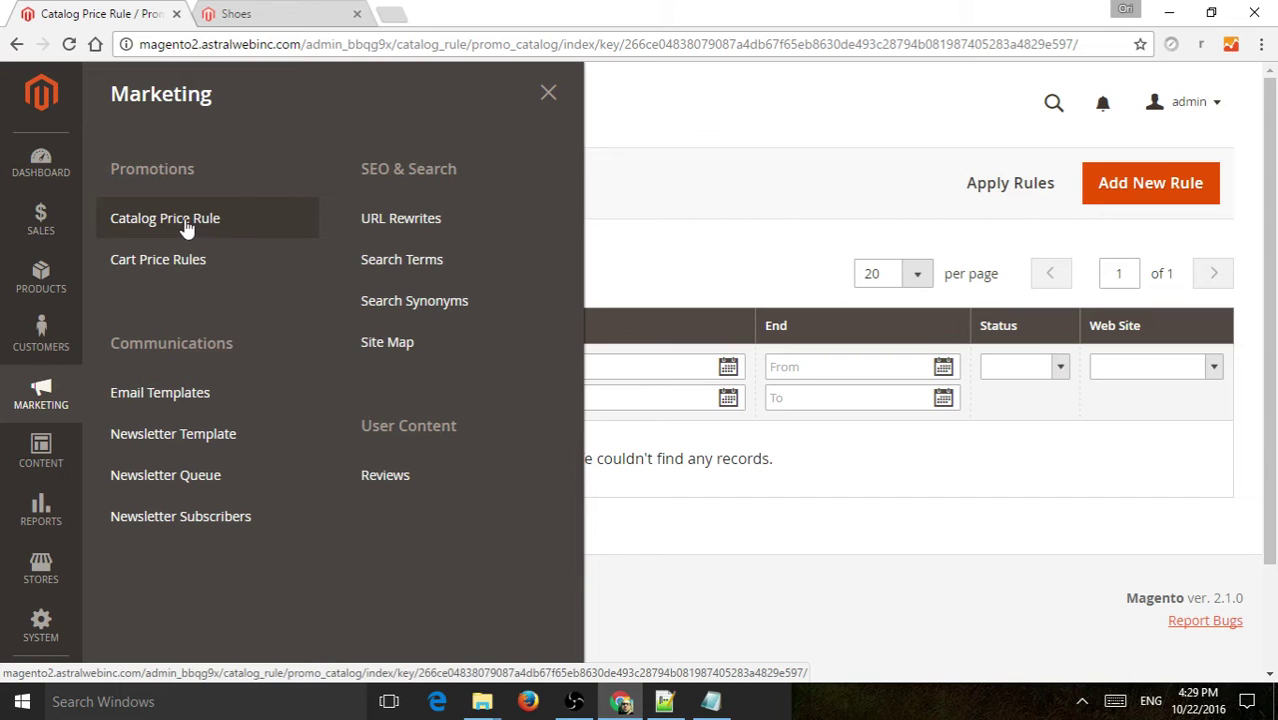
{"action": "left_click", "coordinate": [630, 190]}
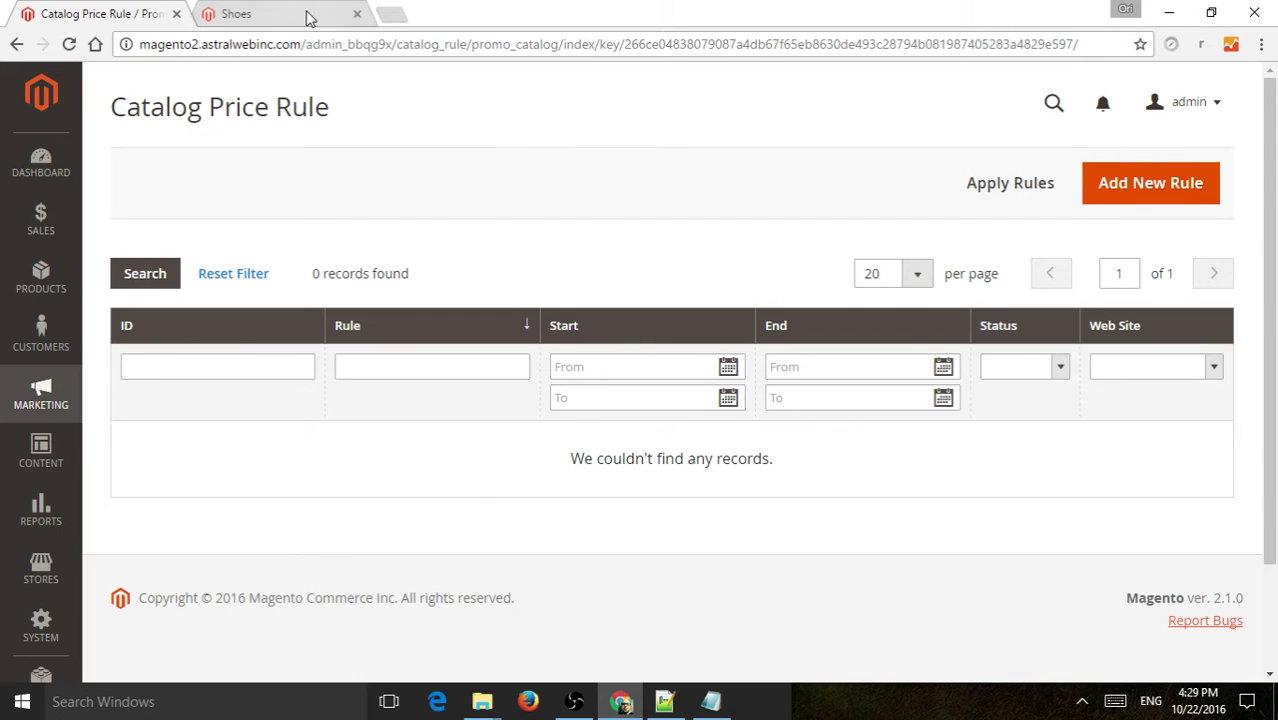
Step: Switch to the storefront's Shoes category page and examine the listed products and their prices
{"action": "left_click", "coordinate": [309, 10]}
{"action": "scroll", "coordinate": [810, 378], "scroll_direction": "up", "scroll_amount": 4}
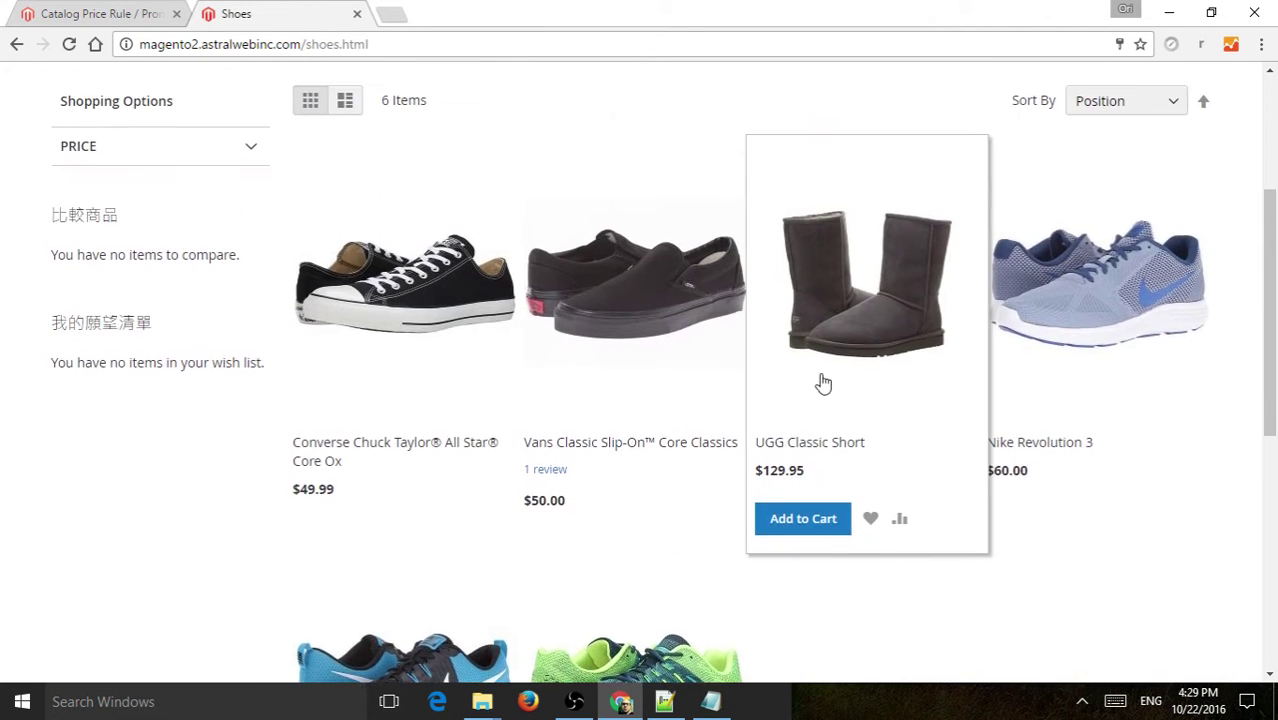
{"action": "scroll", "coordinate": [656, 333], "scroll_direction": "down", "scroll_amount": 4}
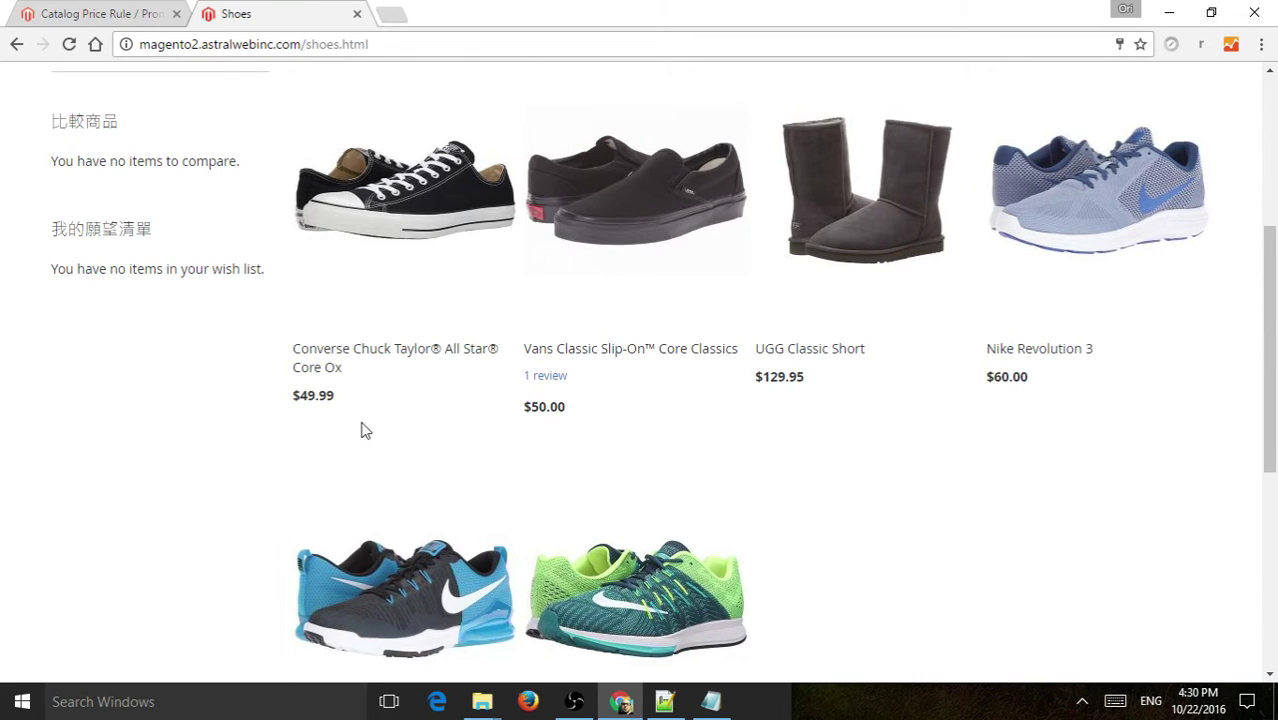
{"action": "mouse_move", "coordinate": [303, 390]}
{"action": "mouse_move", "coordinate": [572, 415]}
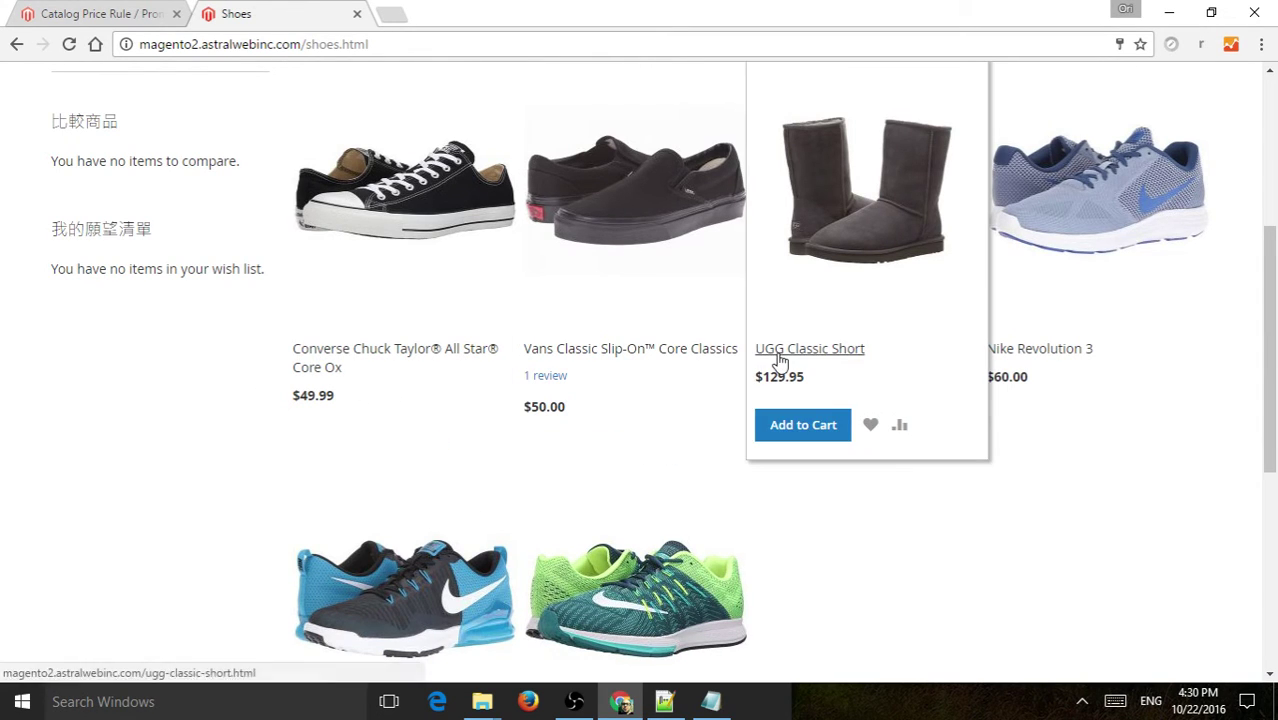
{"action": "mouse_move", "coordinate": [1005, 352]}
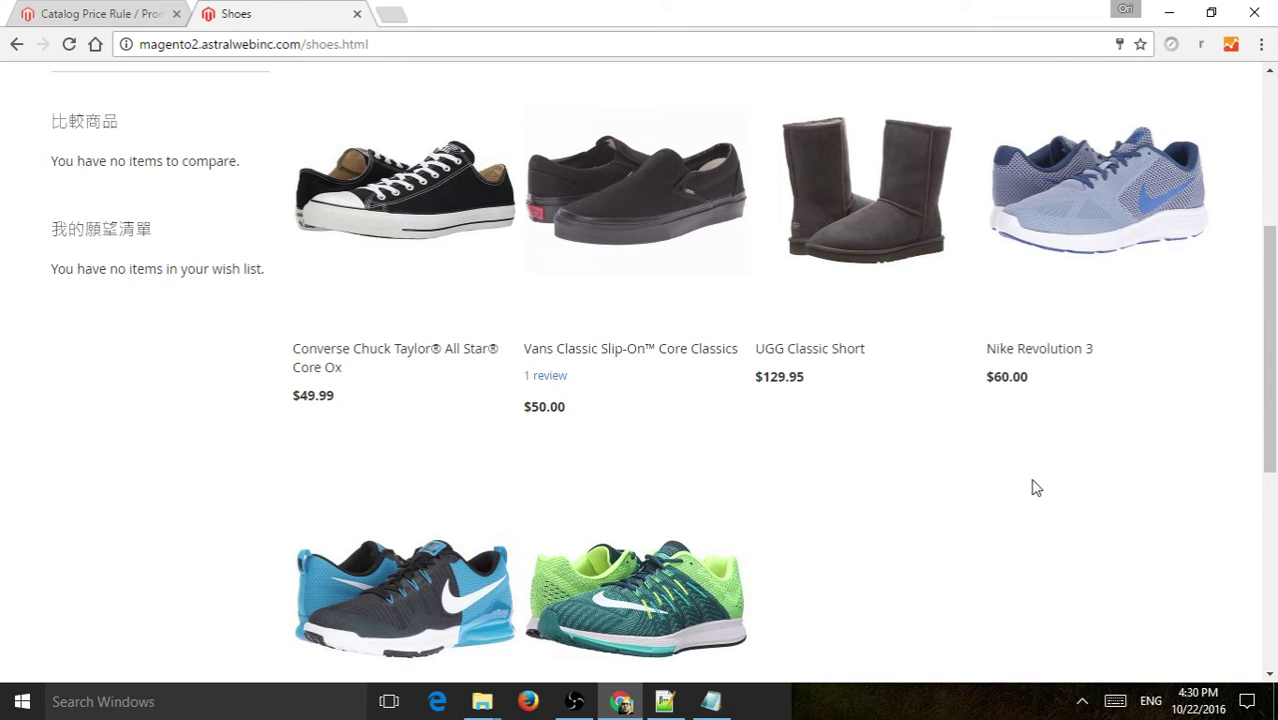
{"action": "scroll", "coordinate": [1033, 486], "scroll_direction": "up", "scroll_amount": 4}
{"action": "left_click_drag", "start_coordinate": [190, 318], "coordinate": [40, 310]}
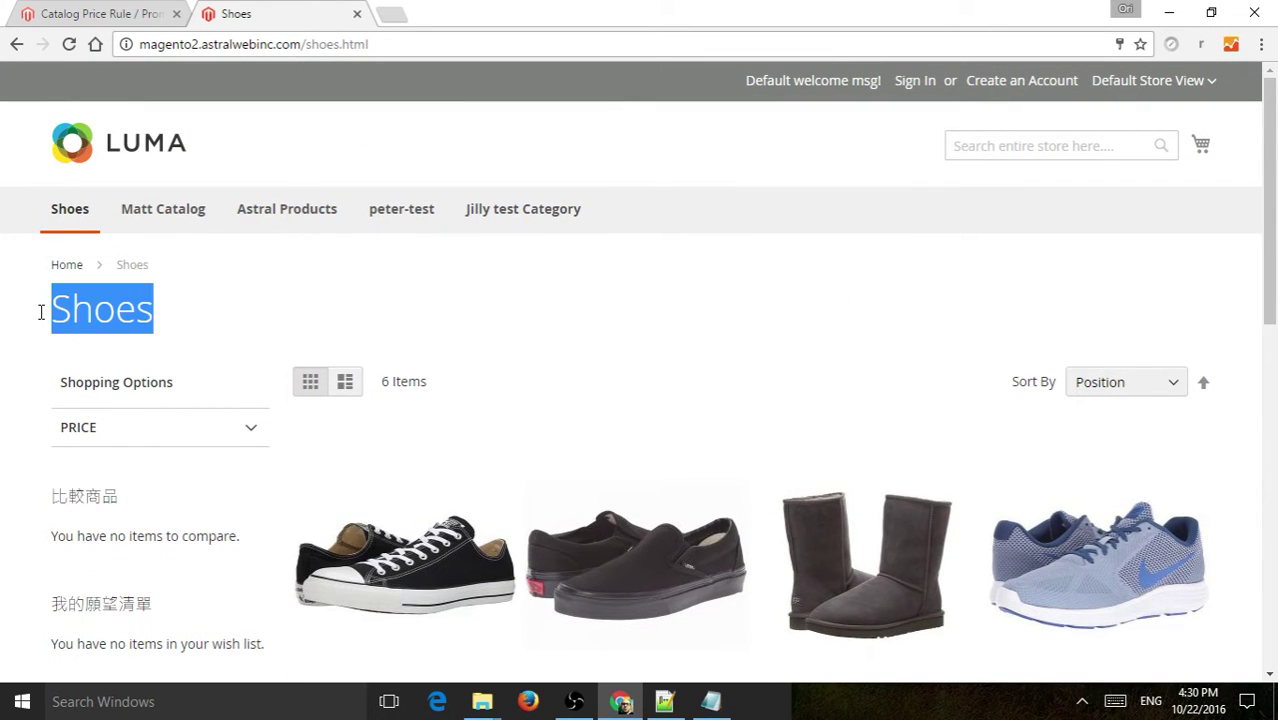
{"action": "left_click", "coordinate": [489, 309]}
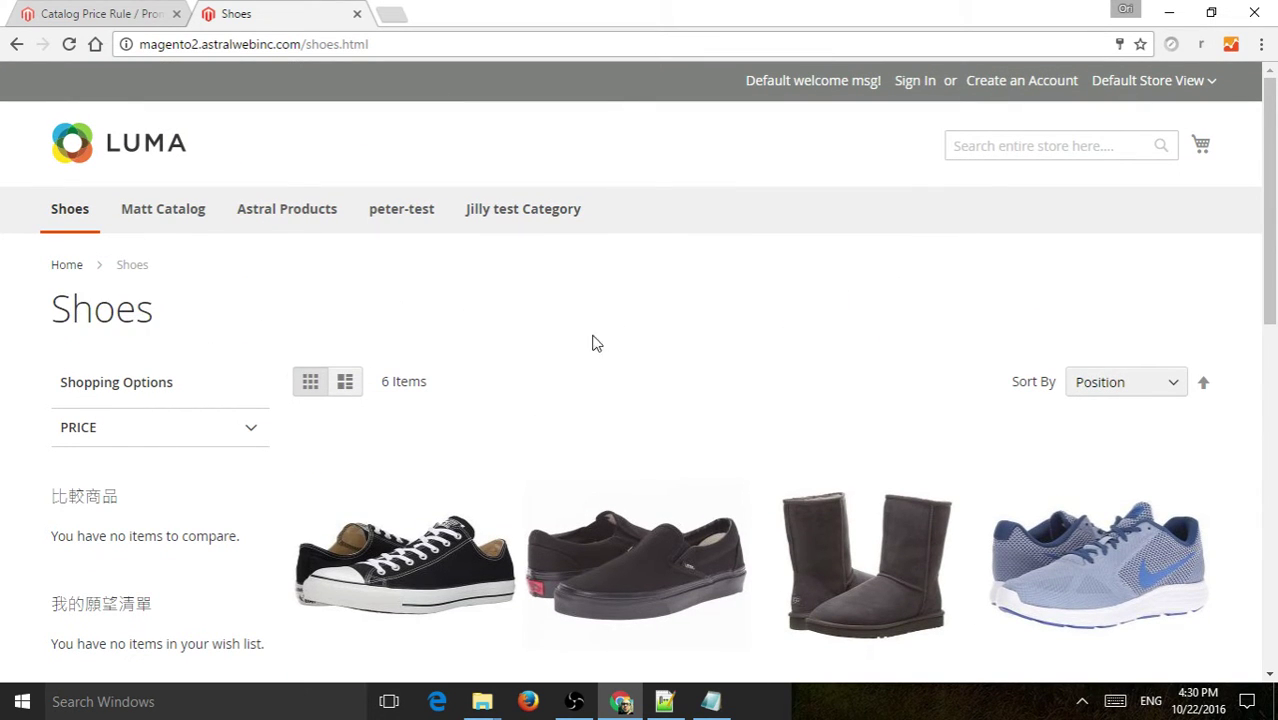
{"action": "scroll", "coordinate": [559, 428], "scroll_direction": "down", "scroll_amount": 2}
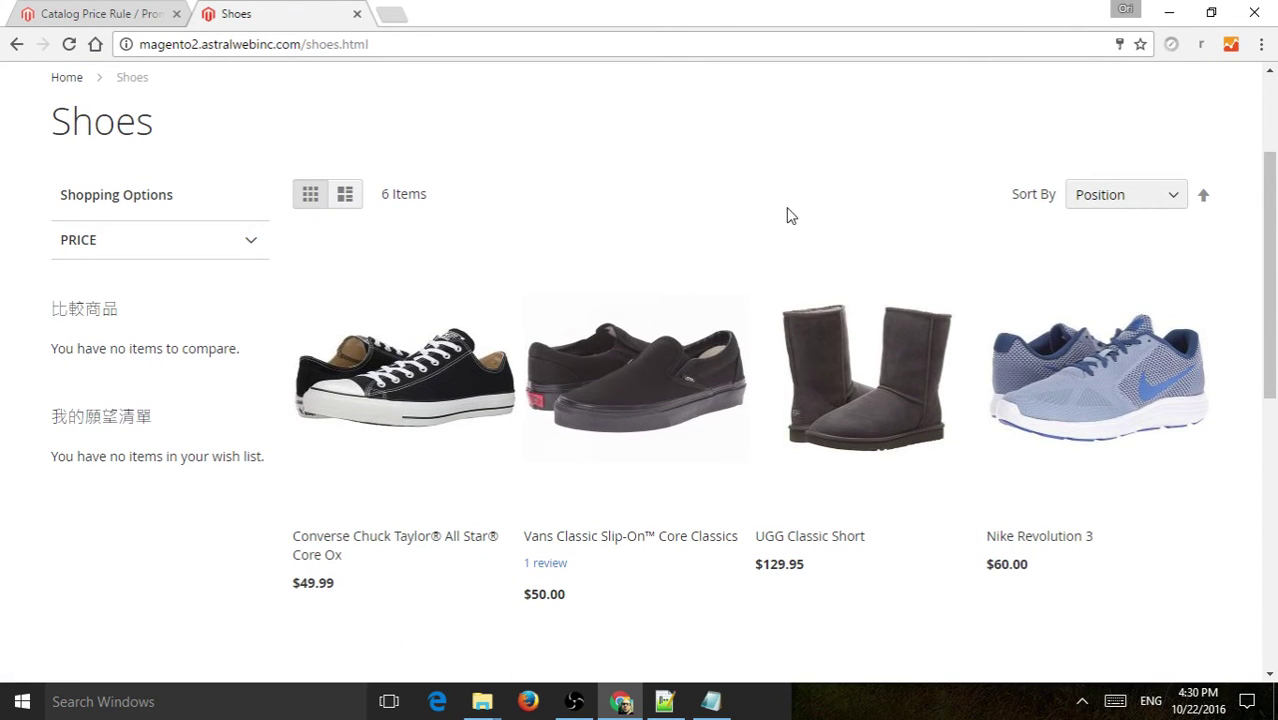
Step: Return to the store admin, open the Catalog Price Rule list and start a new rule
{"action": "left_click", "coordinate": [124, 12]}
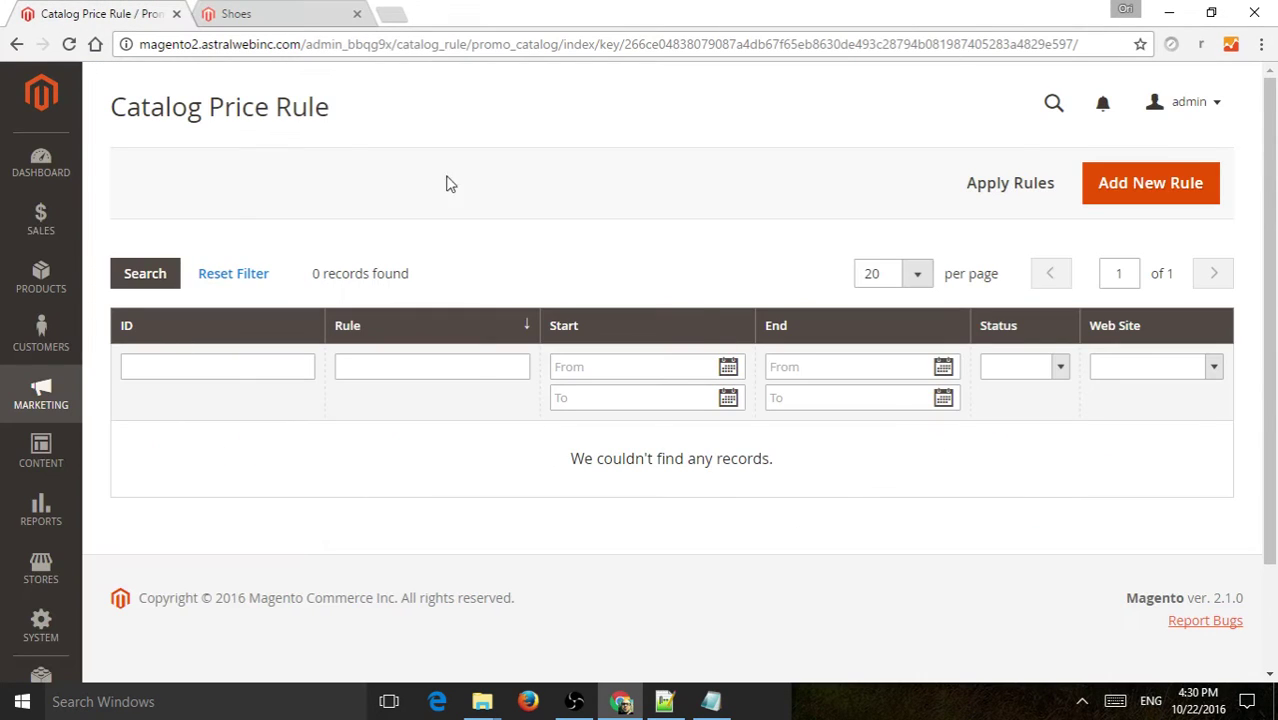
{"action": "left_click_drag", "start_coordinate": [122, 106], "coordinate": [326, 108]}
{"action": "left_click", "coordinate": [1020, 237]}
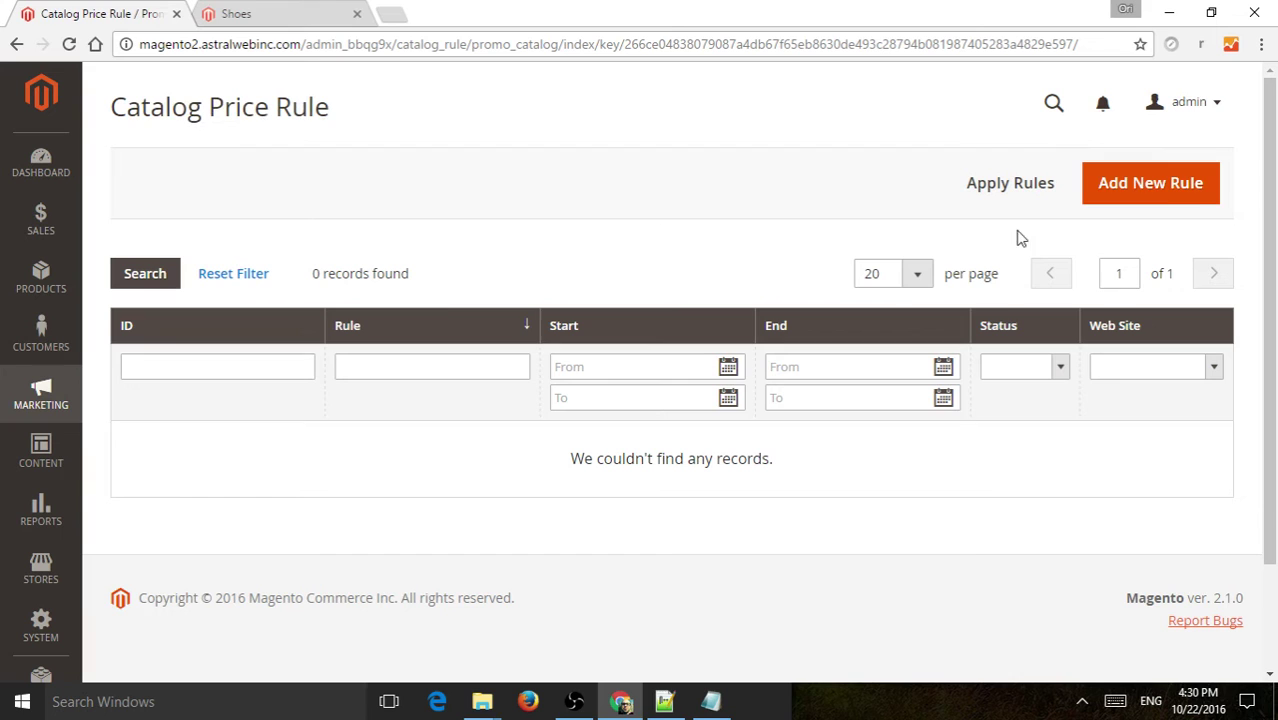
{"action": "left_click", "coordinate": [1143, 184]}
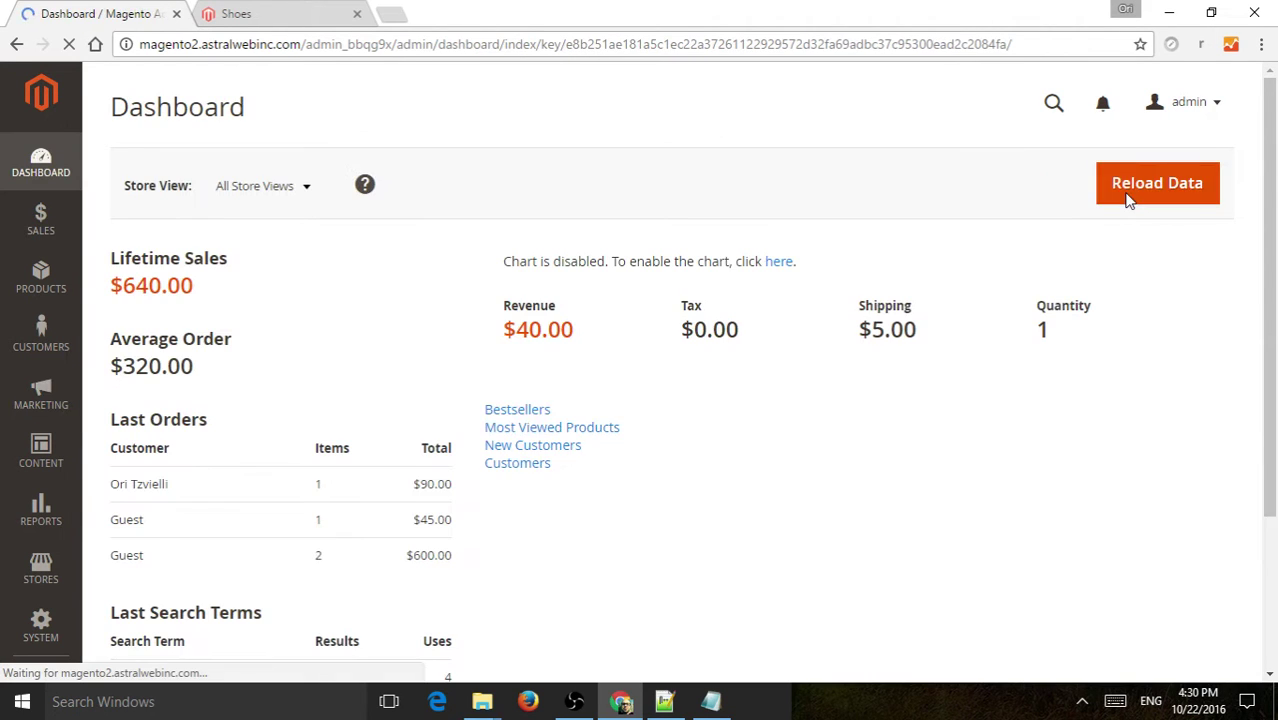
{"action": "left_click", "coordinate": [55, 400]}
{"action": "left_click", "coordinate": [191, 227]}
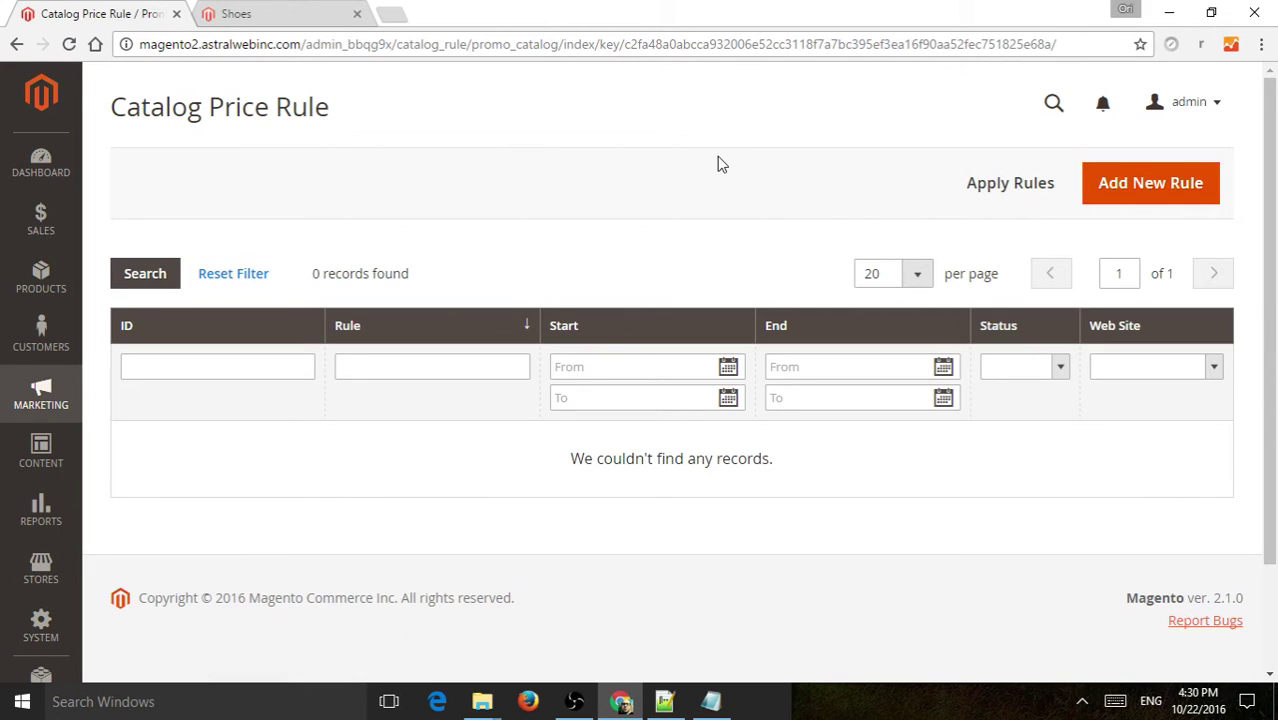
{"action": "left_click", "coordinate": [1132, 186]}
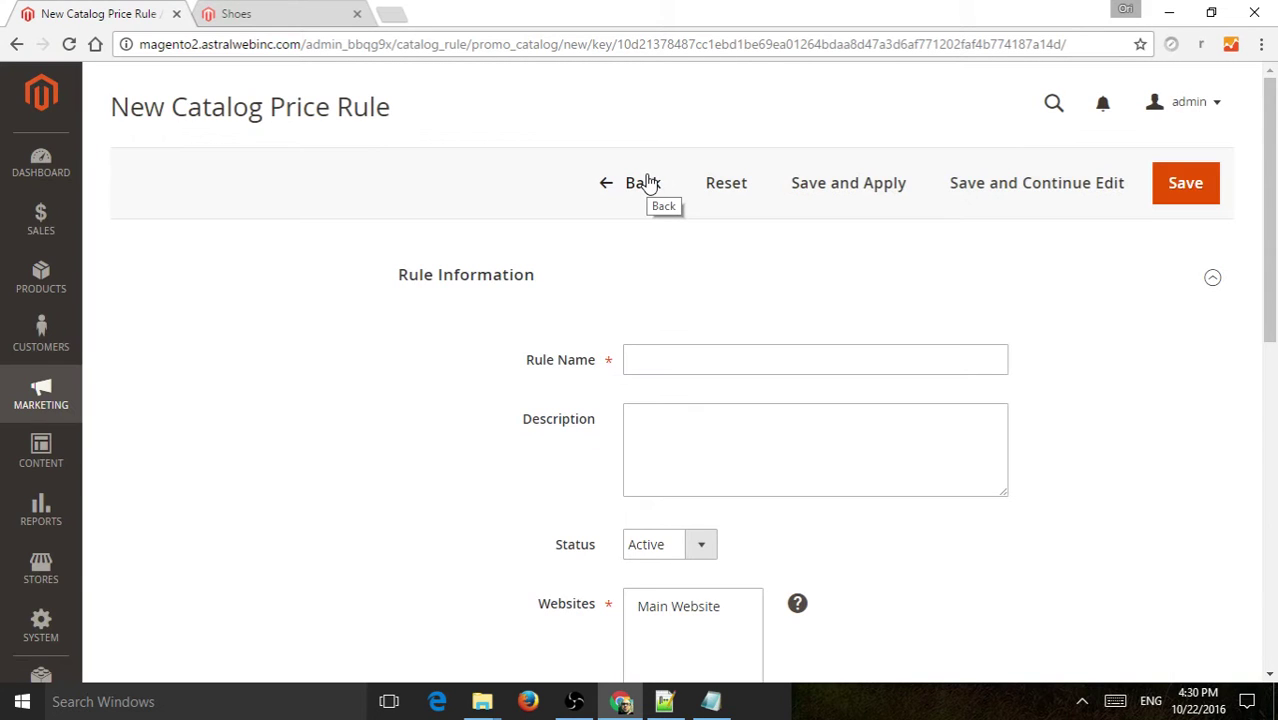
Step: Name the new catalog price rule "10% Off all Shoes Products"
{"action": "left_click", "coordinate": [687, 362]}
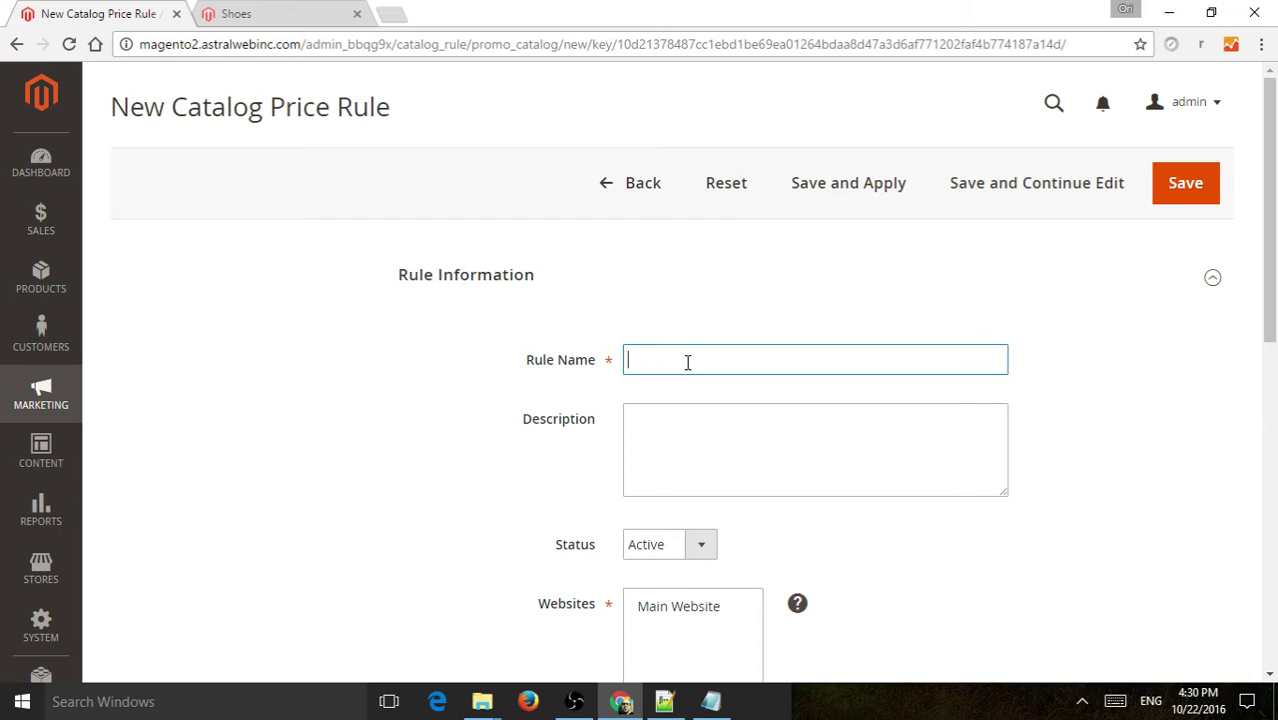
{"action": "type", "text": "20%"}
{"action": "key", "text": "BackSpace"}
{"action": "key", "text": "BackSpace"}
{"action": "key", "text": "BackSpace"}
{"action": "key", "text": "BackSpace"}
{"action": "type", "text": "10% Off all Sho"}
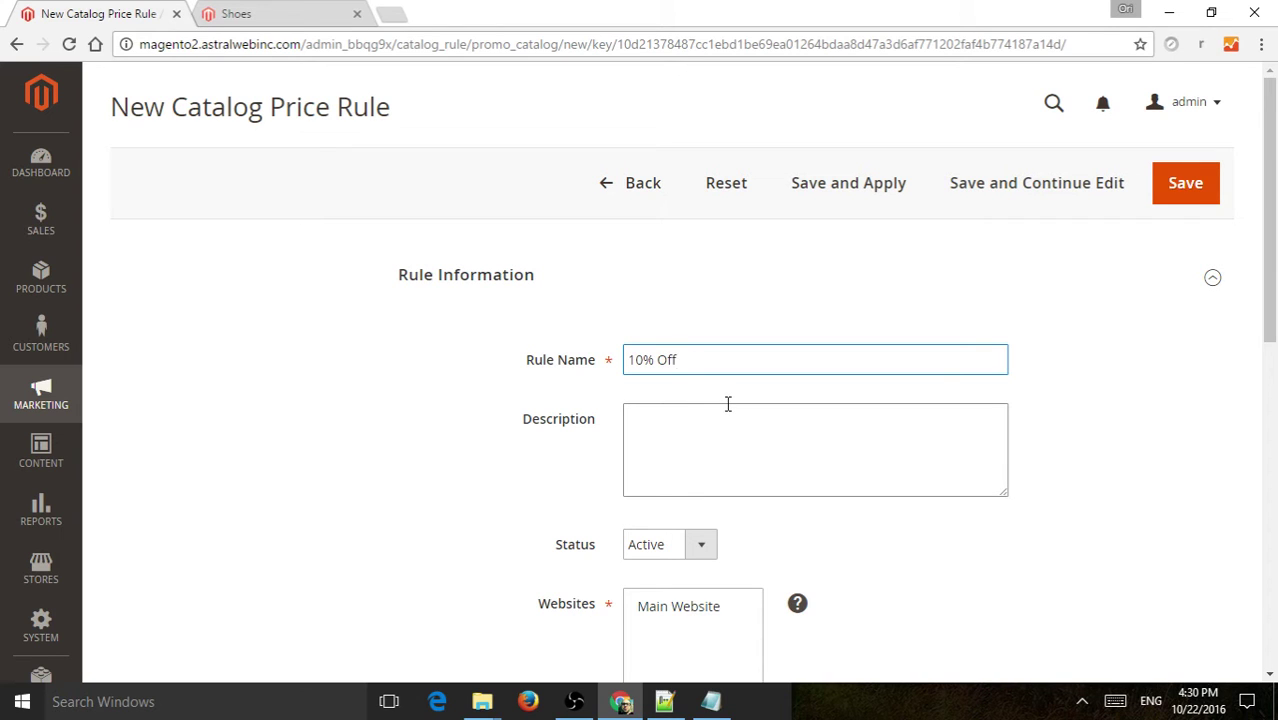
{"action": "type", "text": "es Products"}
{"action": "scroll", "coordinate": [728, 404], "scroll_direction": "down", "scroll_amount": 2}
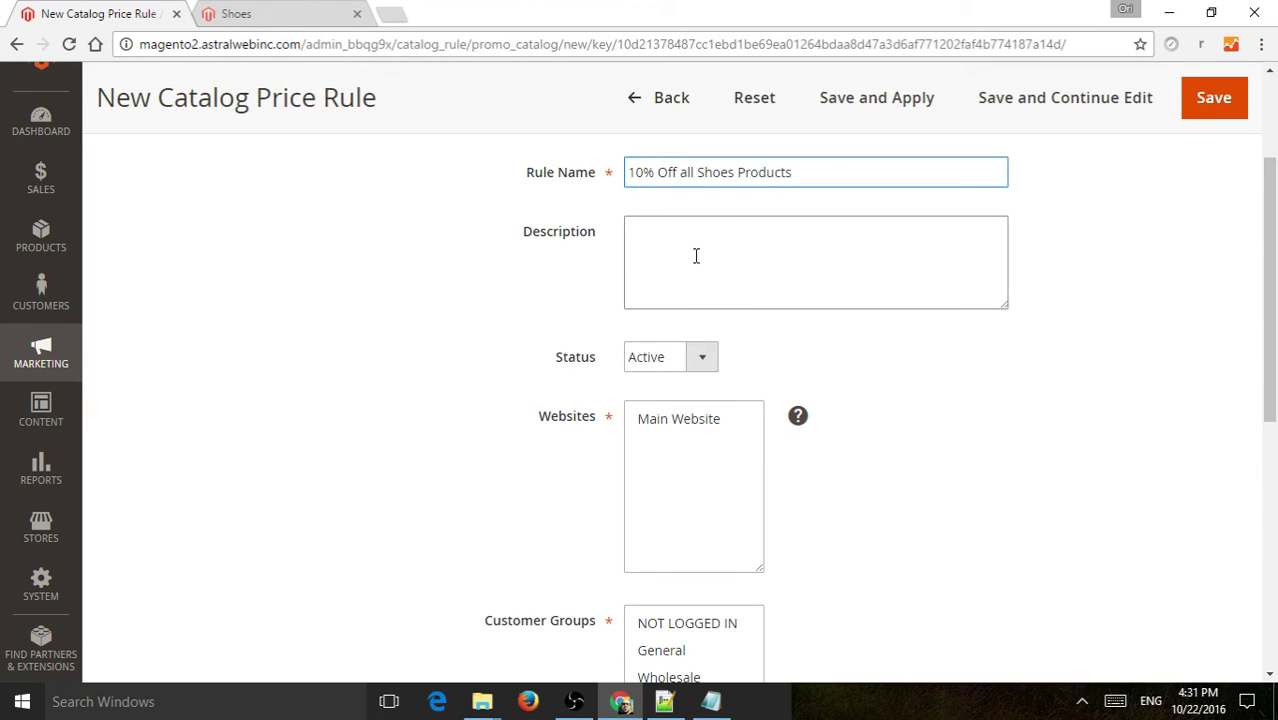
{"action": "left_click_drag", "start_coordinate": [800, 172], "coordinate": [585, 172]}
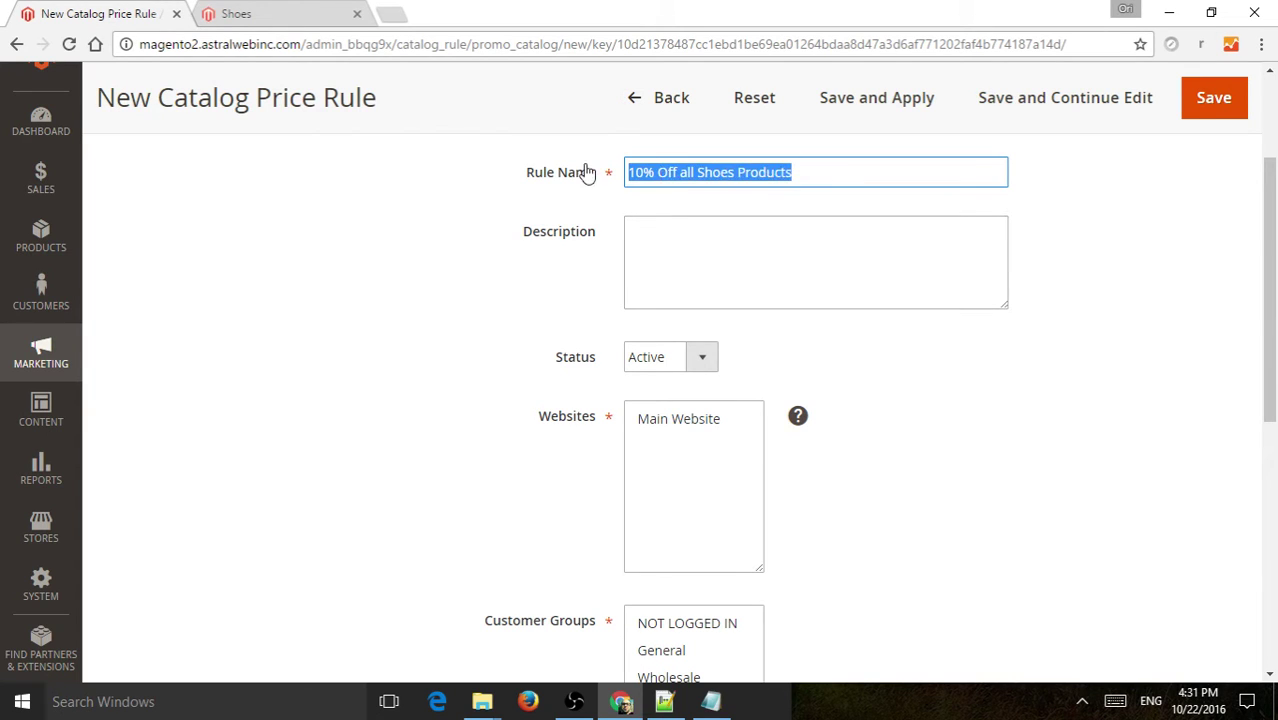
{"action": "left_click", "coordinate": [1103, 350]}
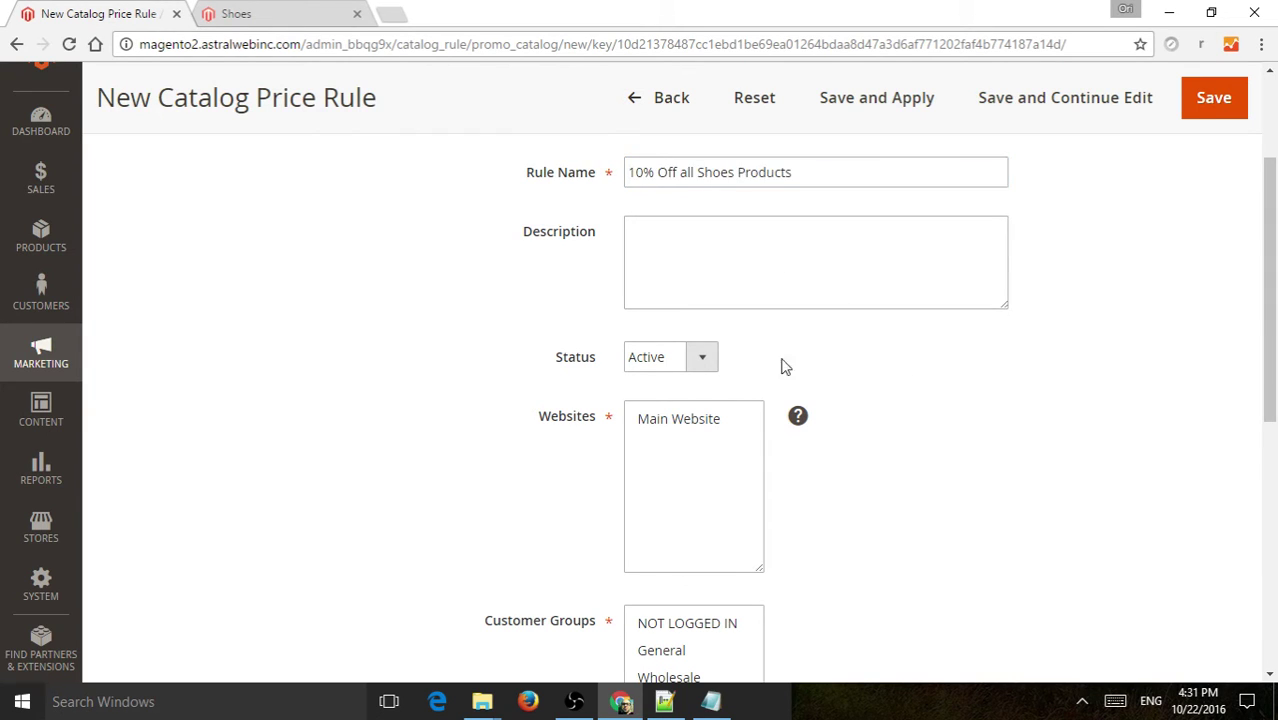
Step: Assign the rule to Main Website and to the NOT LOGGED IN, General, Wholesale and Retailer customer groups
{"action": "left_click", "coordinate": [701, 420]}
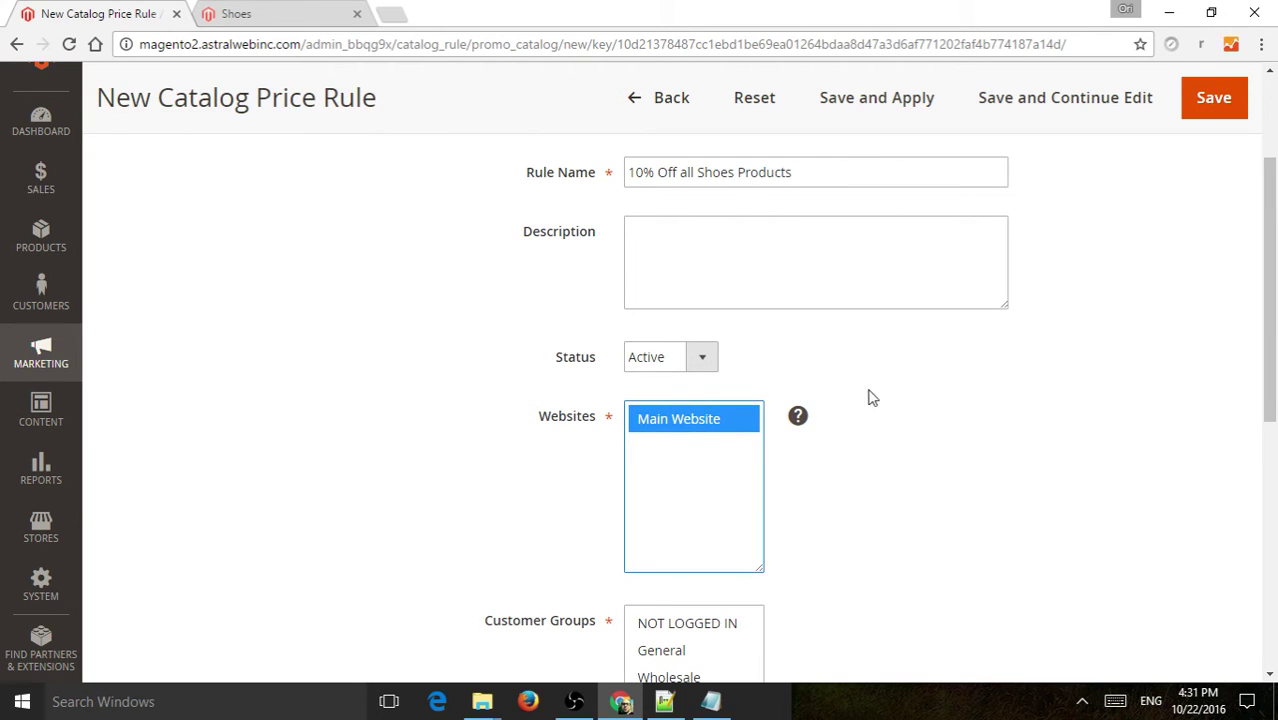
{"action": "scroll", "coordinate": [868, 398], "scroll_direction": "down", "scroll_amount": 2}
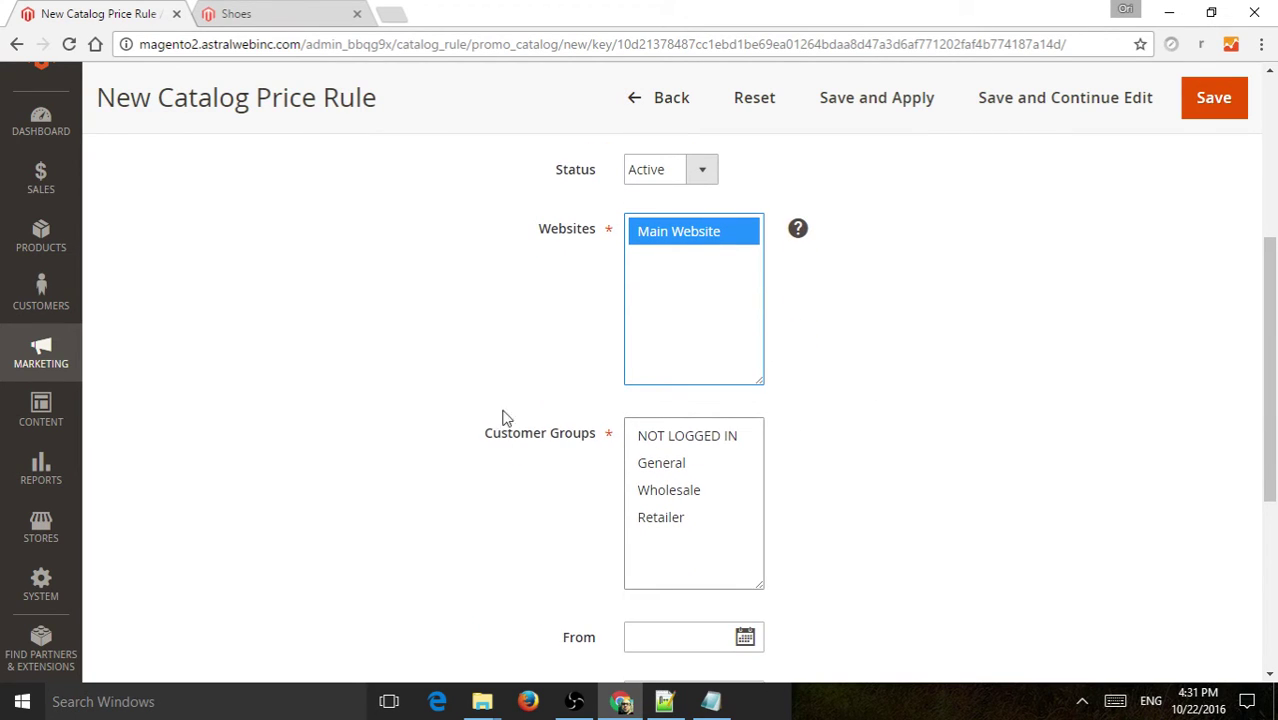
{"action": "left_click", "coordinate": [690, 438]}
{"action": "left_click", "coordinate": [695, 520], "text": "shift"}
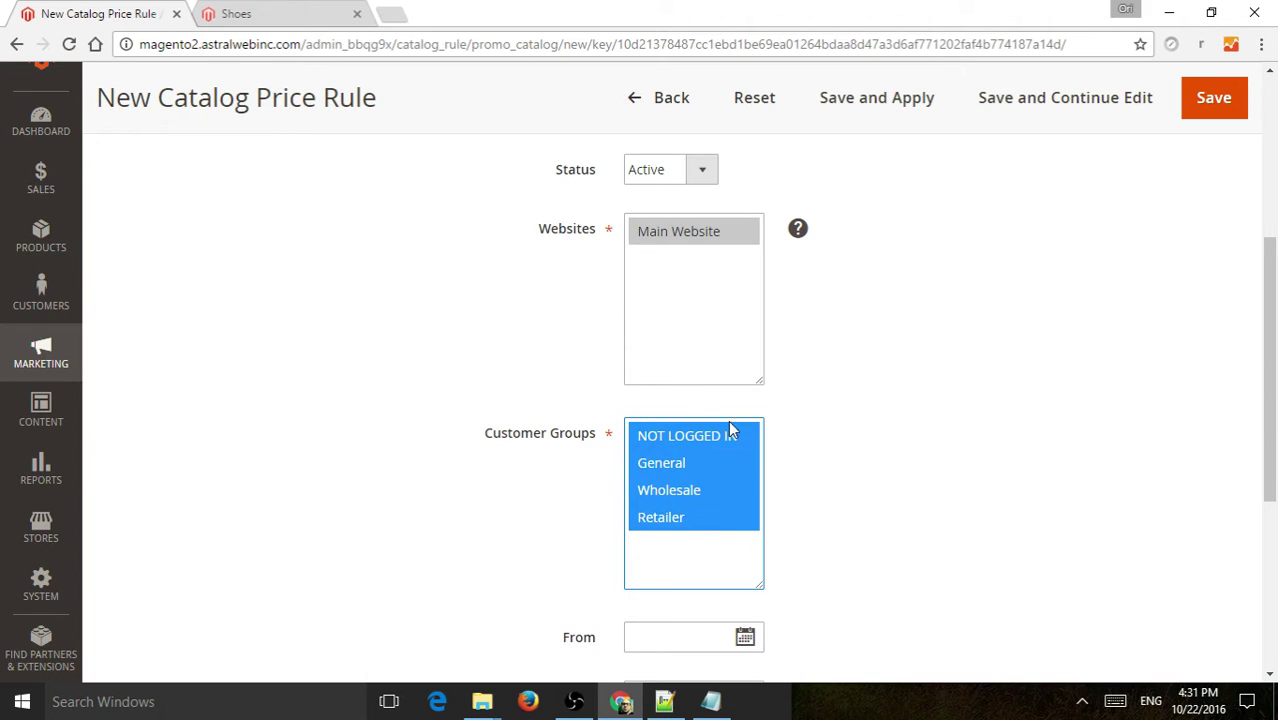
Step: Set the rule's active period from 10/01/2016 to 10/31/2016, leaving the priority blank
{"action": "scroll", "coordinate": [820, 420], "scroll_direction": "down", "scroll_amount": 3}
{"action": "left_click", "coordinate": [745, 357]}
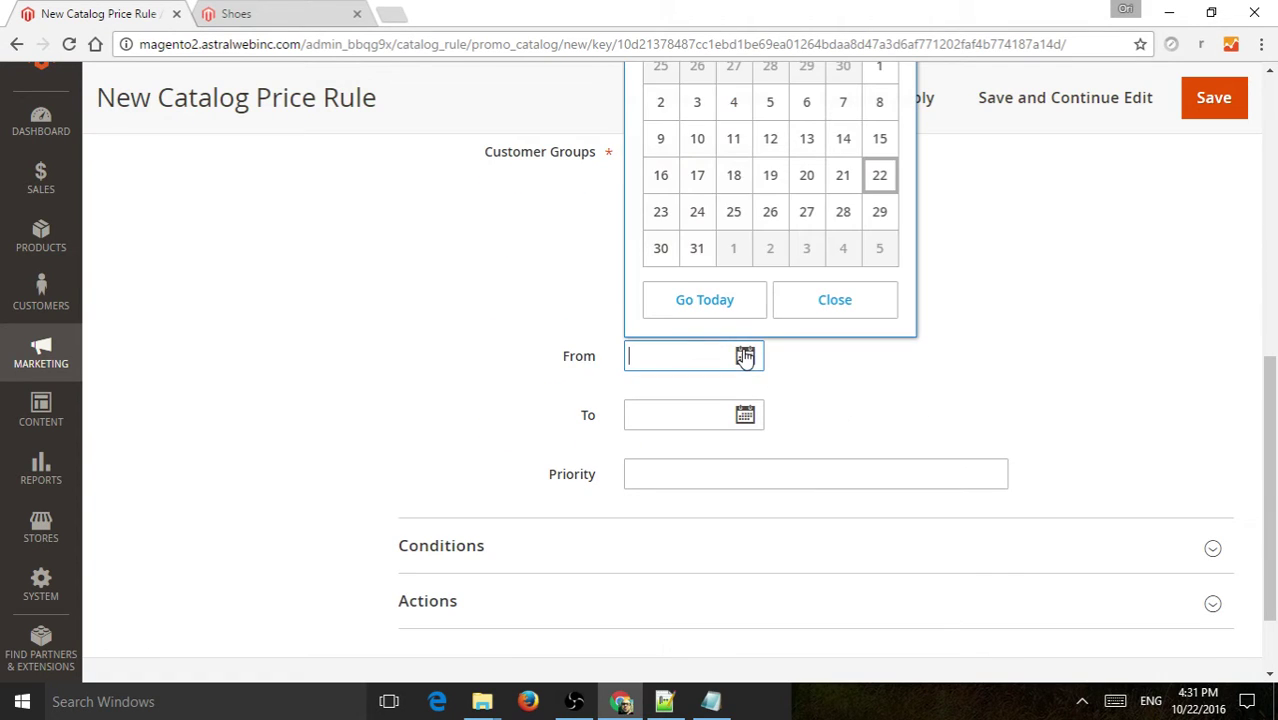
{"action": "scroll", "coordinate": [828, 295], "scroll_direction": "up", "scroll_amount": 1}
{"action": "left_click", "coordinate": [879, 160]}
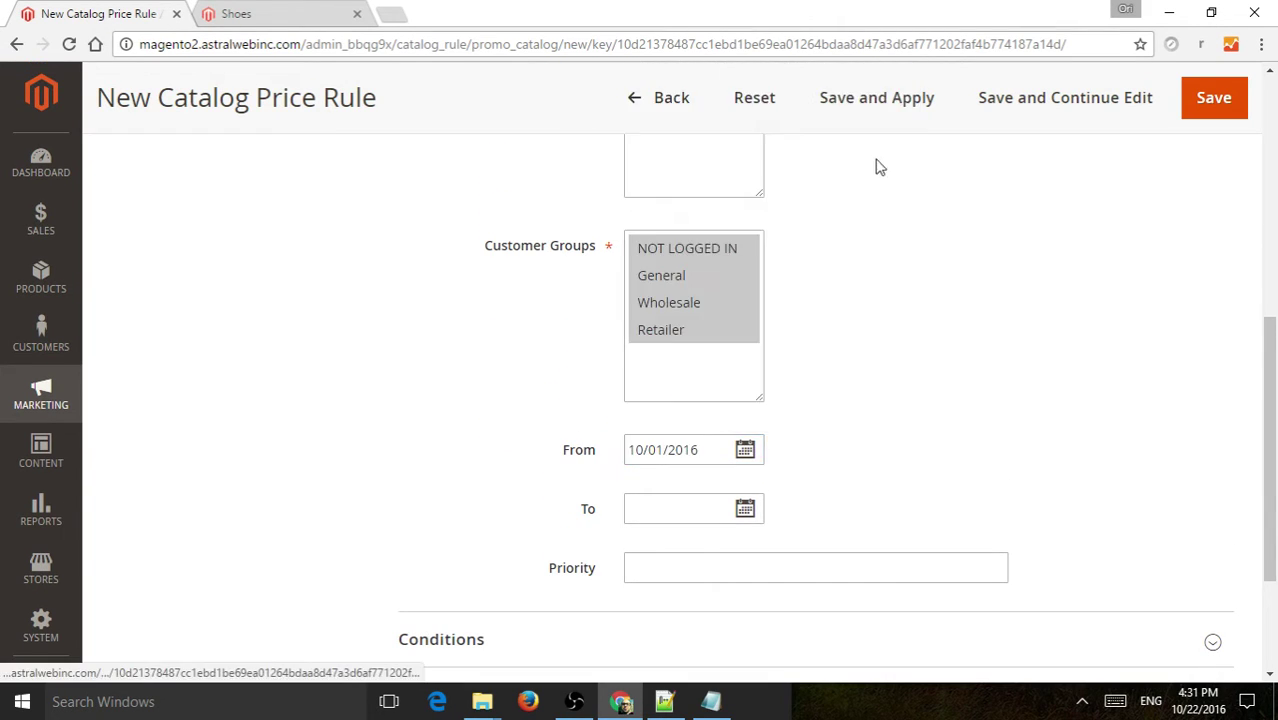
{"action": "left_click", "coordinate": [745, 511]}
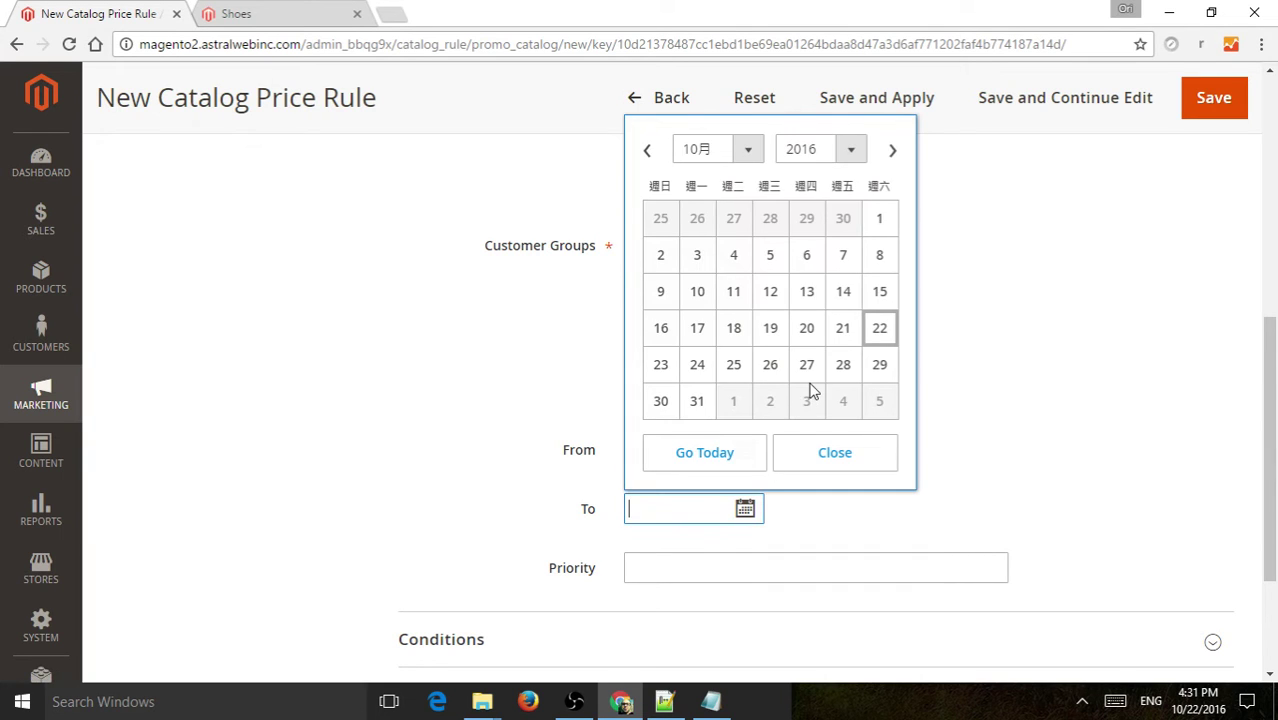
{"action": "left_click", "coordinate": [693, 404]}
{"action": "scroll", "coordinate": [836, 504], "scroll_direction": "down", "scroll_amount": 1}
{"action": "left_click", "coordinate": [697, 475]}
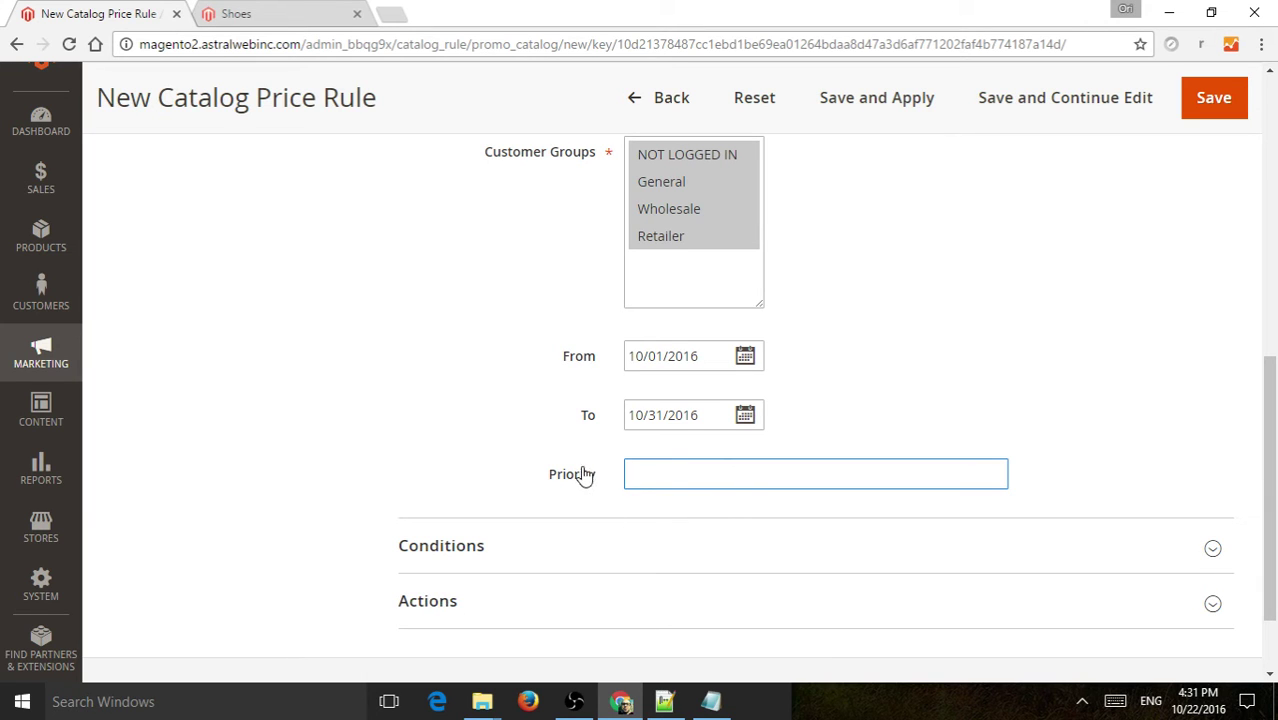
{"action": "left_click", "coordinate": [912, 367]}
Step: Review the rule information entered so far, from the rule name through the dates and priority
{"action": "scroll", "coordinate": [905, 370], "scroll_direction": "down", "scroll_amount": 2}
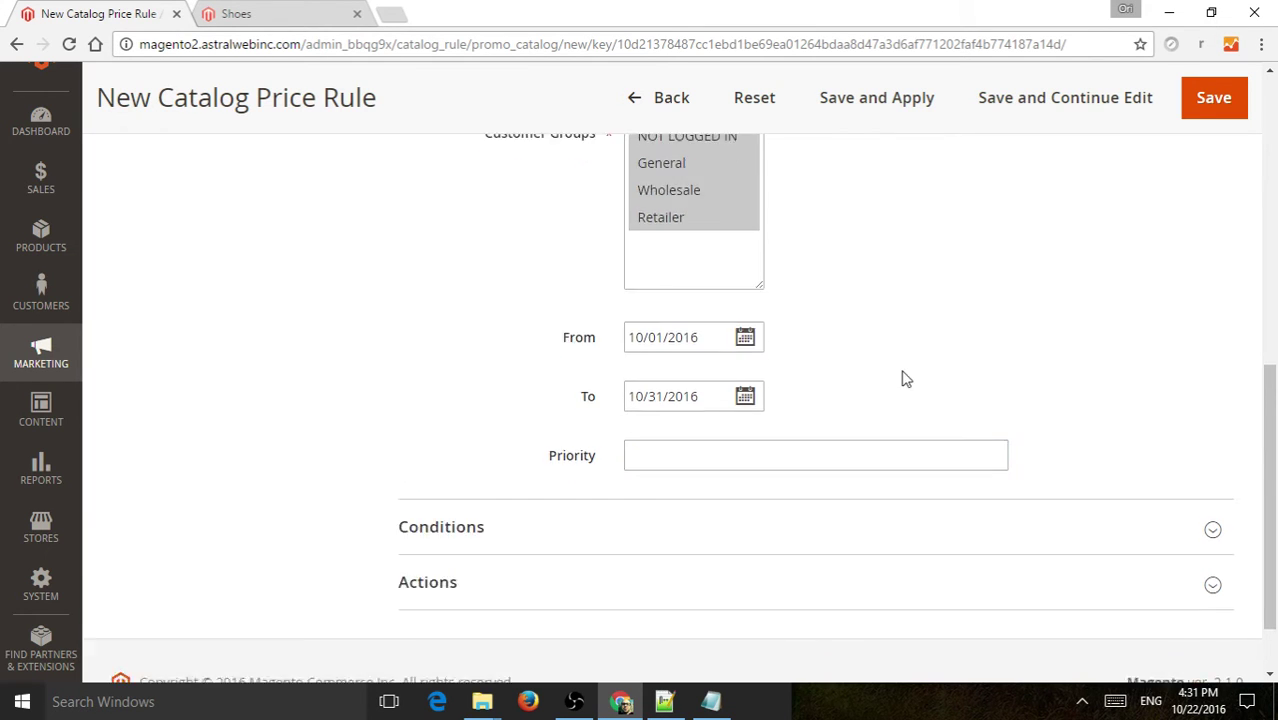
{"action": "scroll", "coordinate": [840, 394], "scroll_direction": "up", "scroll_amount": 5}
{"action": "scroll", "coordinate": [881, 420], "scroll_direction": "up", "scroll_amount": 2}
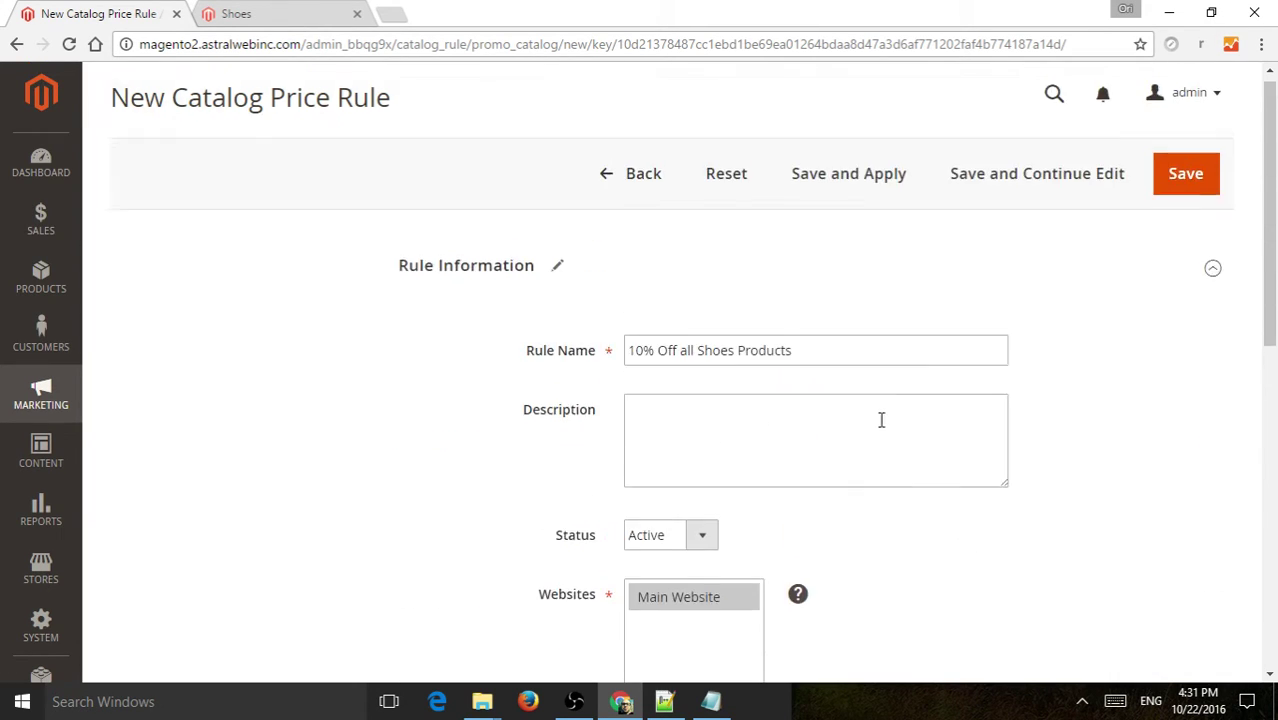
{"action": "scroll", "coordinate": [864, 400], "scroll_direction": "down", "scroll_amount": 2}
{"action": "scroll", "coordinate": [800, 460], "scroll_direction": "down", "scroll_amount": 2}
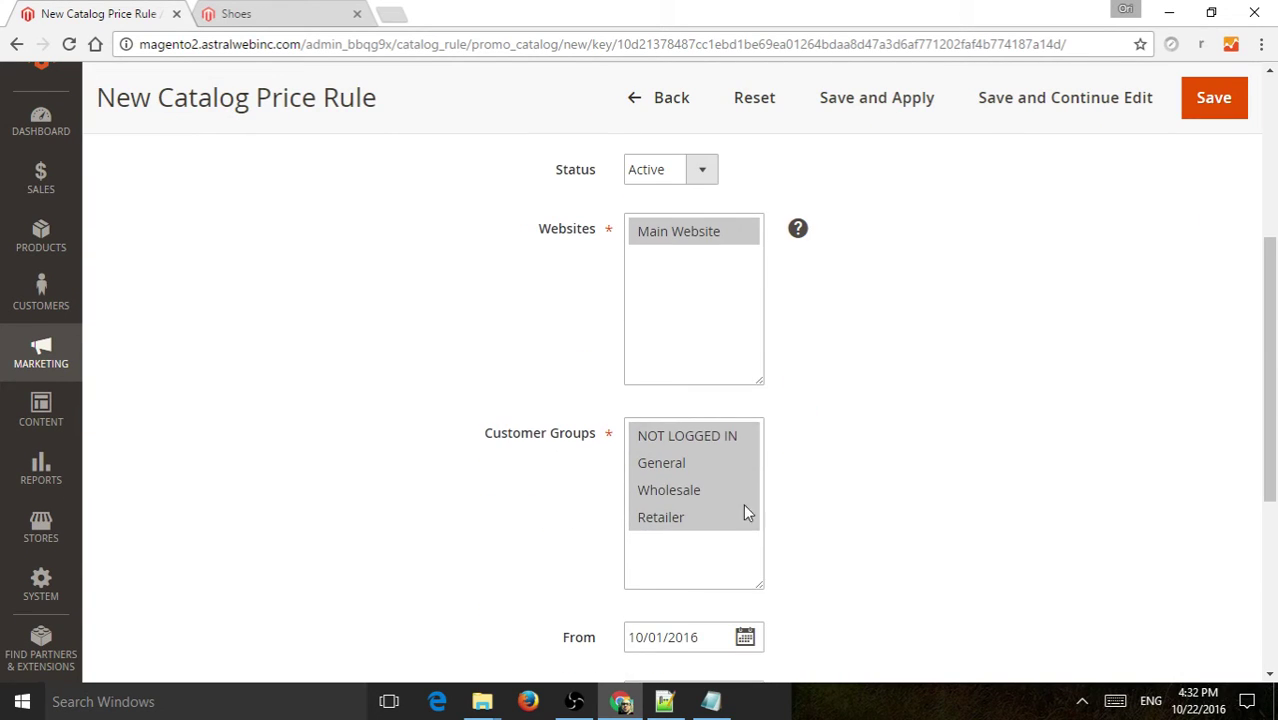
{"action": "scroll", "coordinate": [800, 472], "scroll_direction": "down", "scroll_amount": 3}
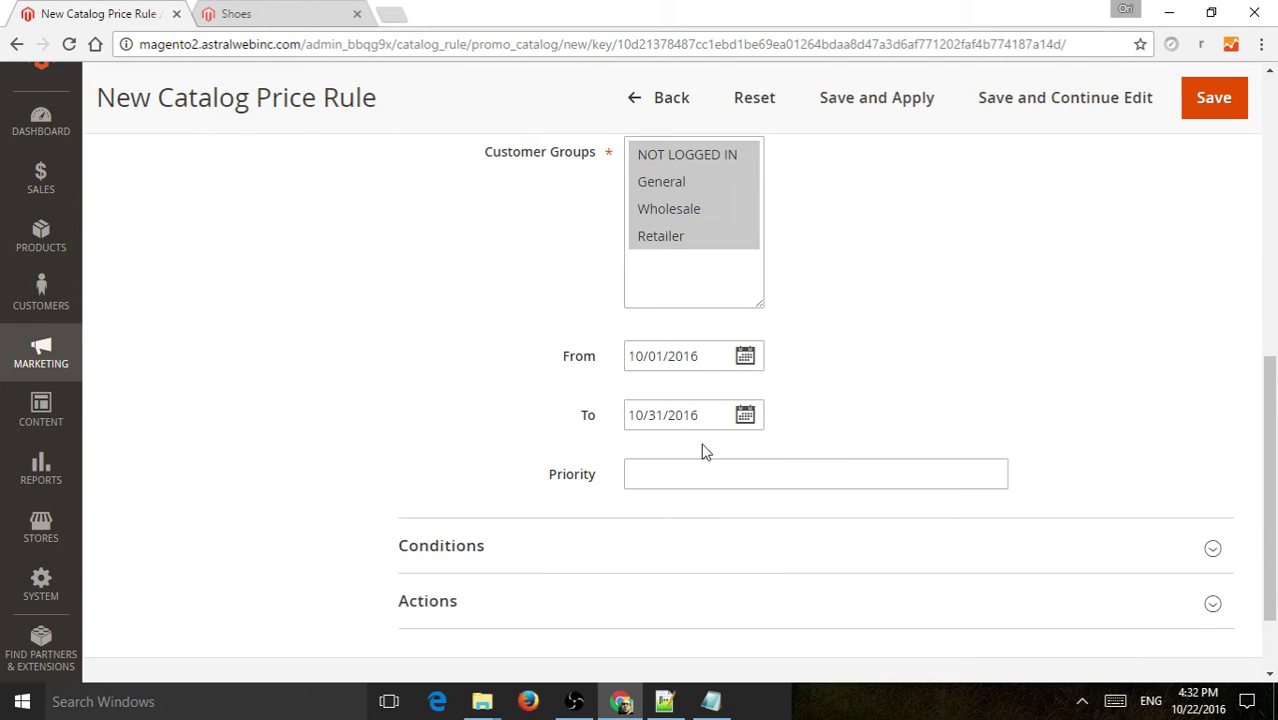
{"action": "scroll", "coordinate": [816, 394], "scroll_direction": "down", "scroll_amount": 1}
Step: Expand the rule's Conditions section and examine the "If ALL of these conditions are TRUE" statement
{"action": "left_click", "coordinate": [561, 444]}
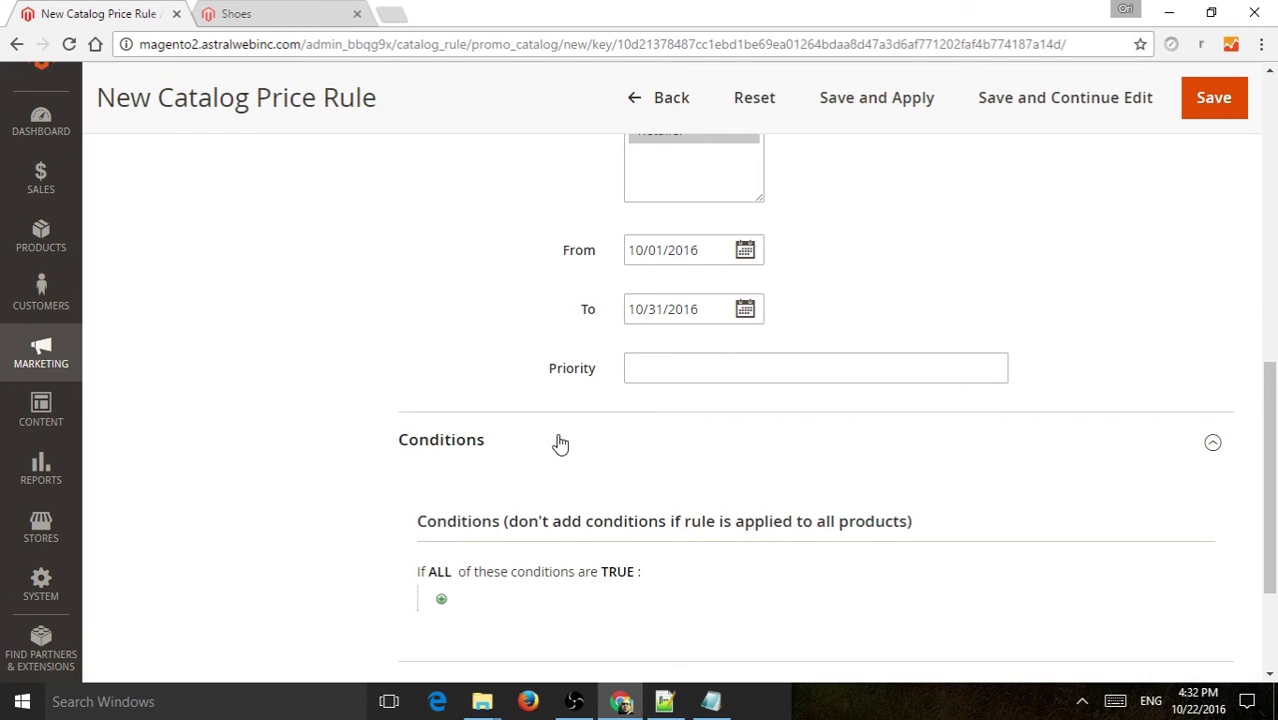
{"action": "scroll", "coordinate": [713, 425], "scroll_direction": "down", "scroll_amount": 2}
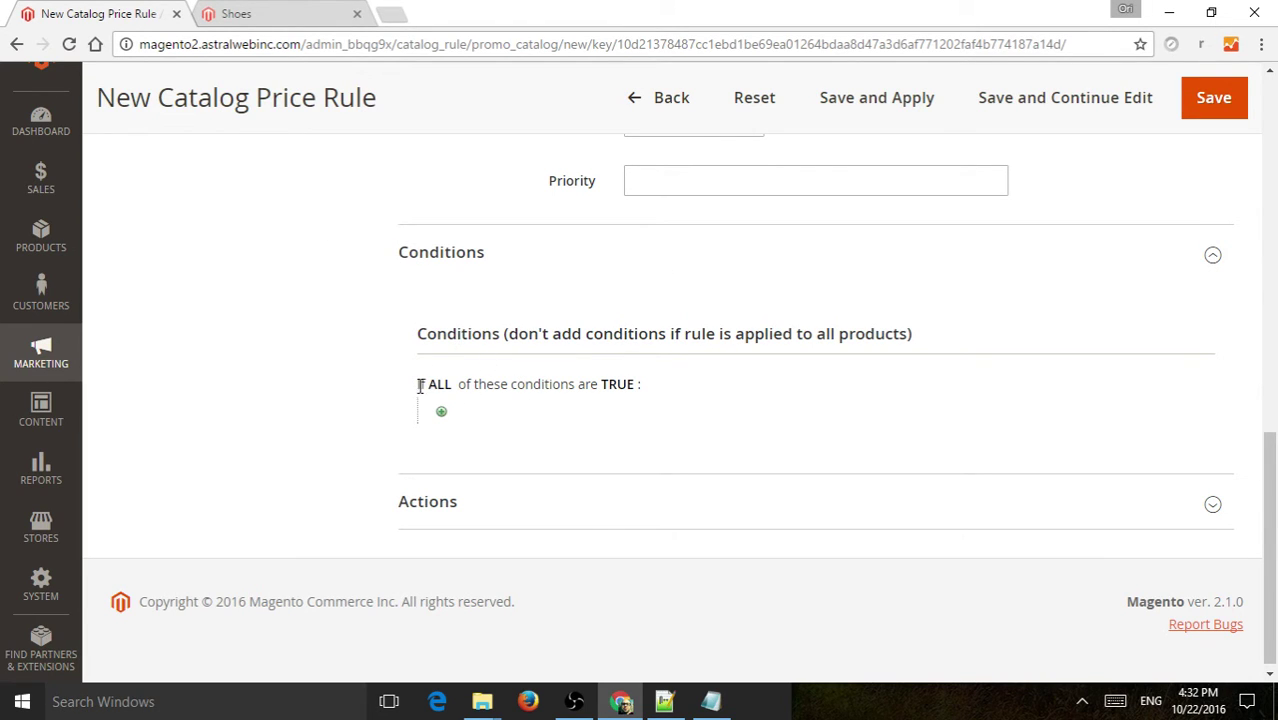
{"action": "left_click_drag", "start_coordinate": [419, 386], "coordinate": [462, 386]}
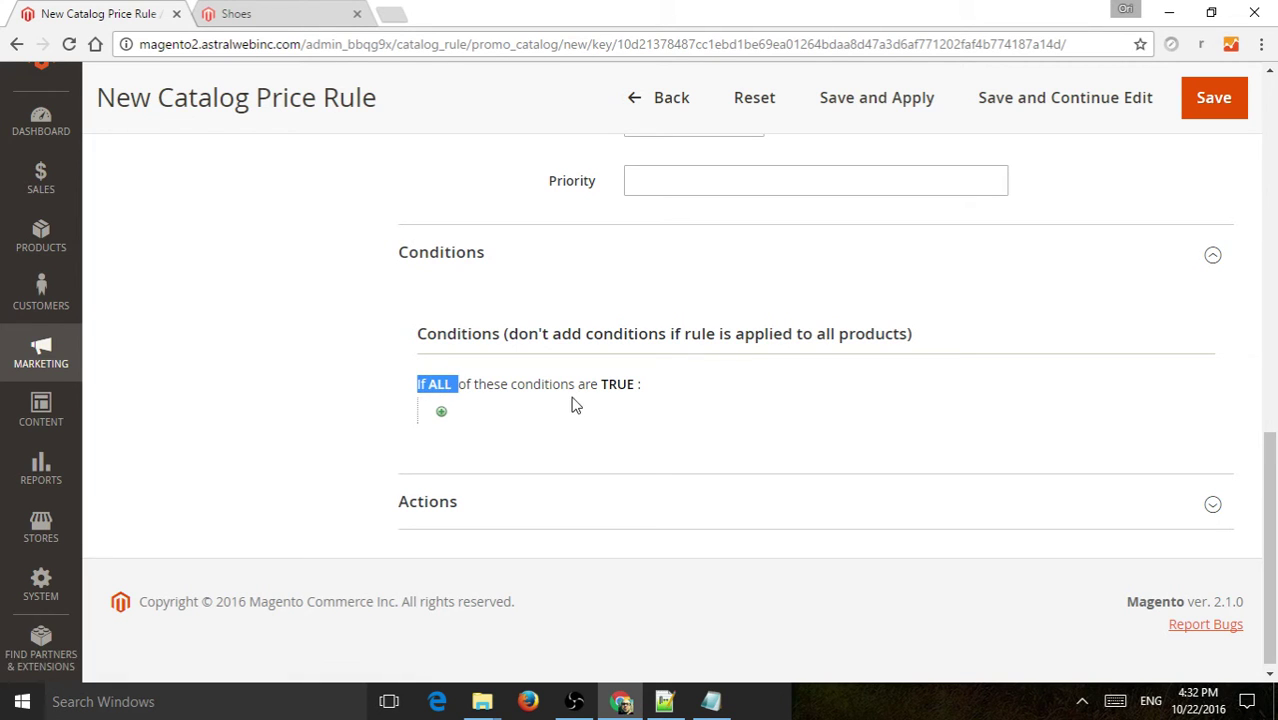
{"action": "scroll", "coordinate": [575, 405], "scroll_direction": "up", "scroll_amount": 4}
{"action": "scroll", "coordinate": [848, 320], "scroll_direction": "down", "scroll_amount": 1}
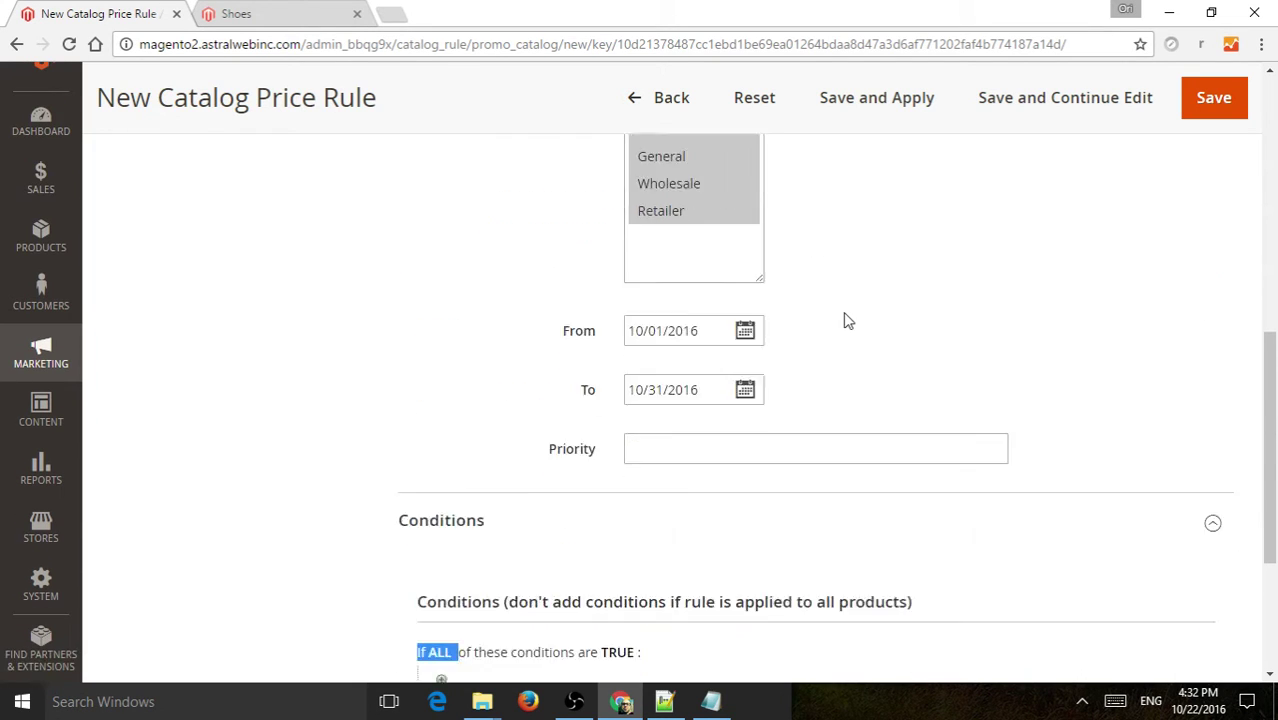
{"action": "scroll", "coordinate": [848, 320], "scroll_direction": "down", "scroll_amount": 2}
{"action": "left_click", "coordinate": [528, 471]}
{"action": "left_click_drag", "start_coordinate": [419, 477], "coordinate": [673, 476]}
{"action": "left_click", "coordinate": [676, 485]}
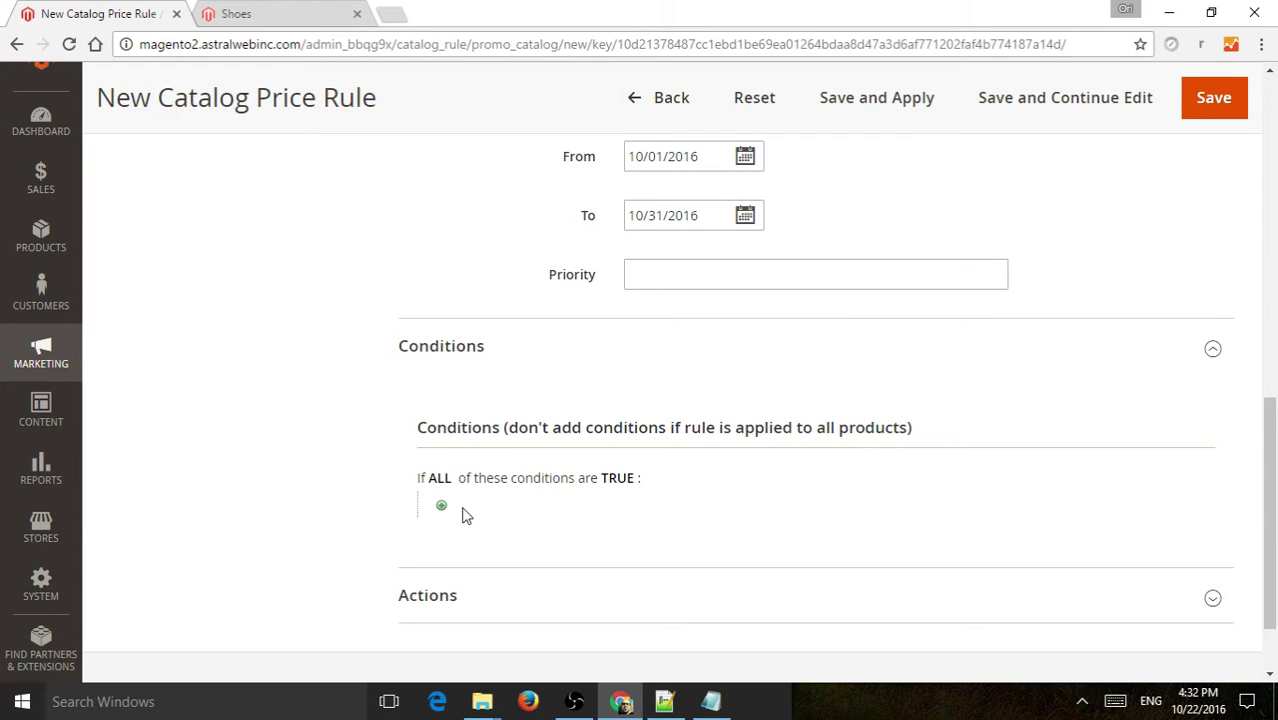
Step: Add a Category product-attribute condition under the "If ALL of these conditions are TRUE" statement
{"action": "left_click", "coordinate": [320, 12]}
{"action": "left_click", "coordinate": [90, 13]}
{"action": "left_click", "coordinate": [441, 509]}
{"action": "left_click", "coordinate": [574, 510]}
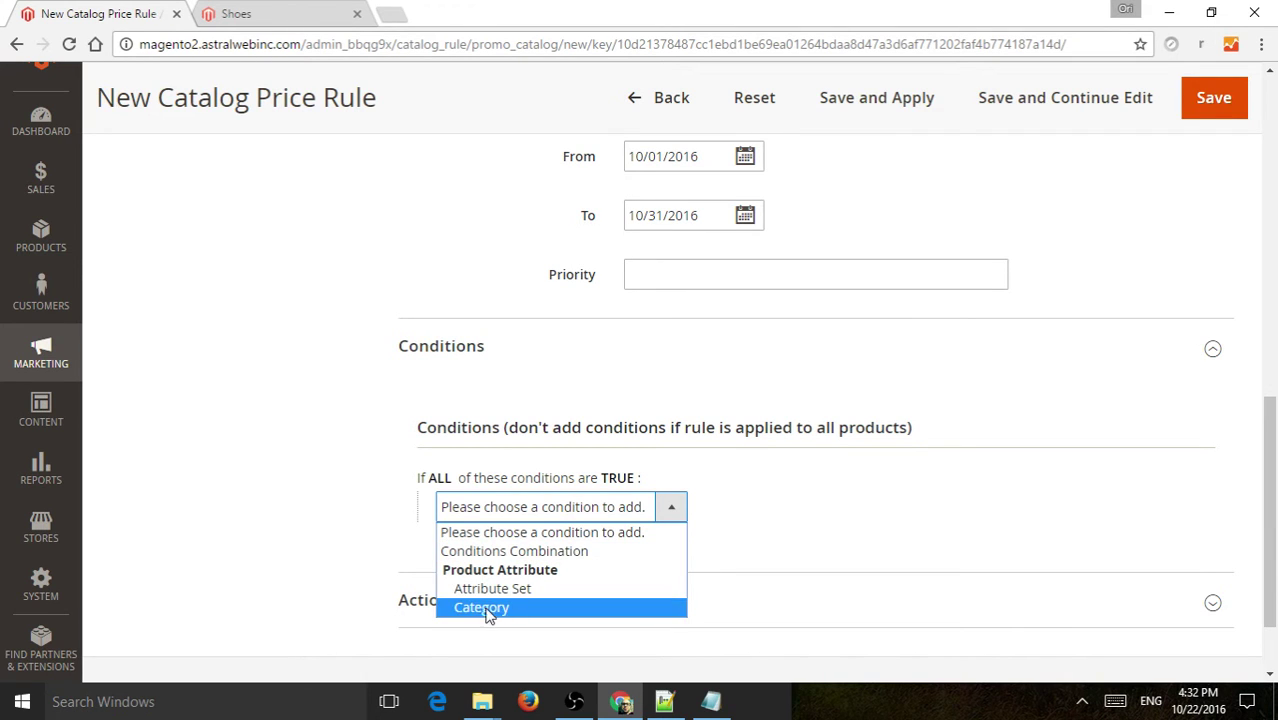
{"action": "left_click", "coordinate": [517, 612]}
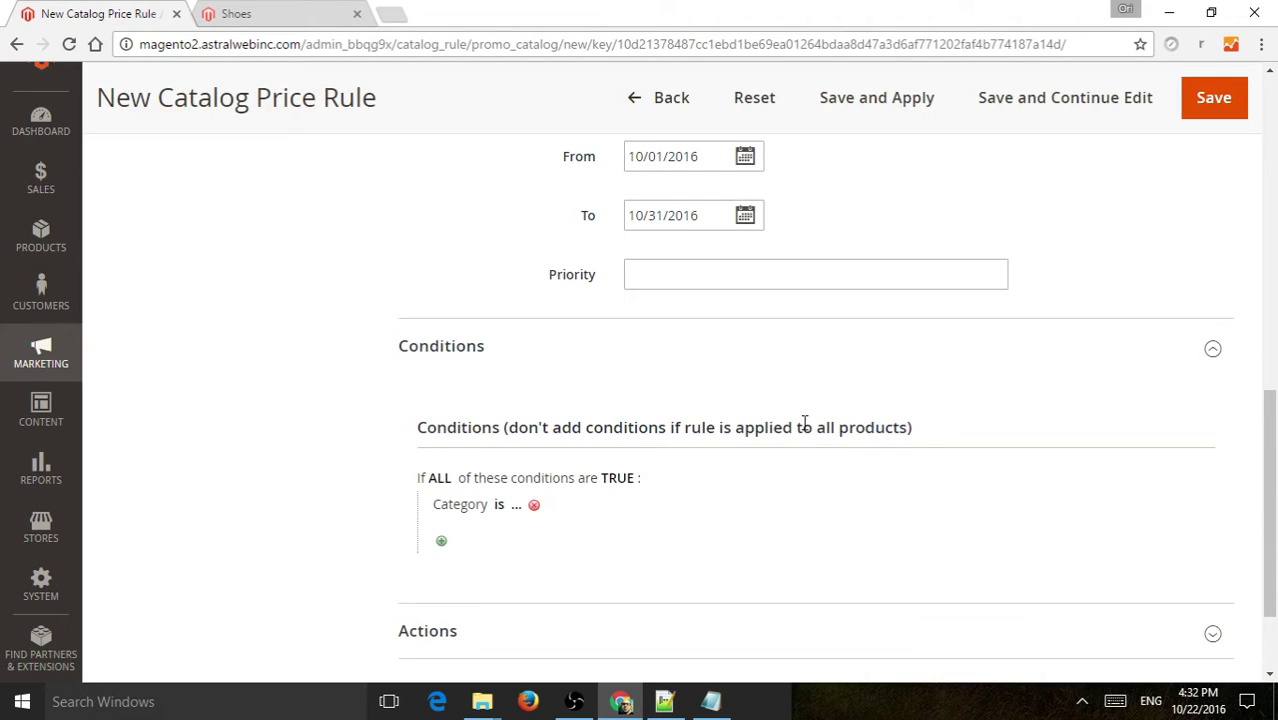
Step: Choose only the Shoes category, ID 9, from the category tree as the Category condition's value and confirm it
{"action": "scroll", "coordinate": [700, 430], "scroll_direction": "down", "scroll_amount": 1}
{"action": "left_click", "coordinate": [516, 413]}
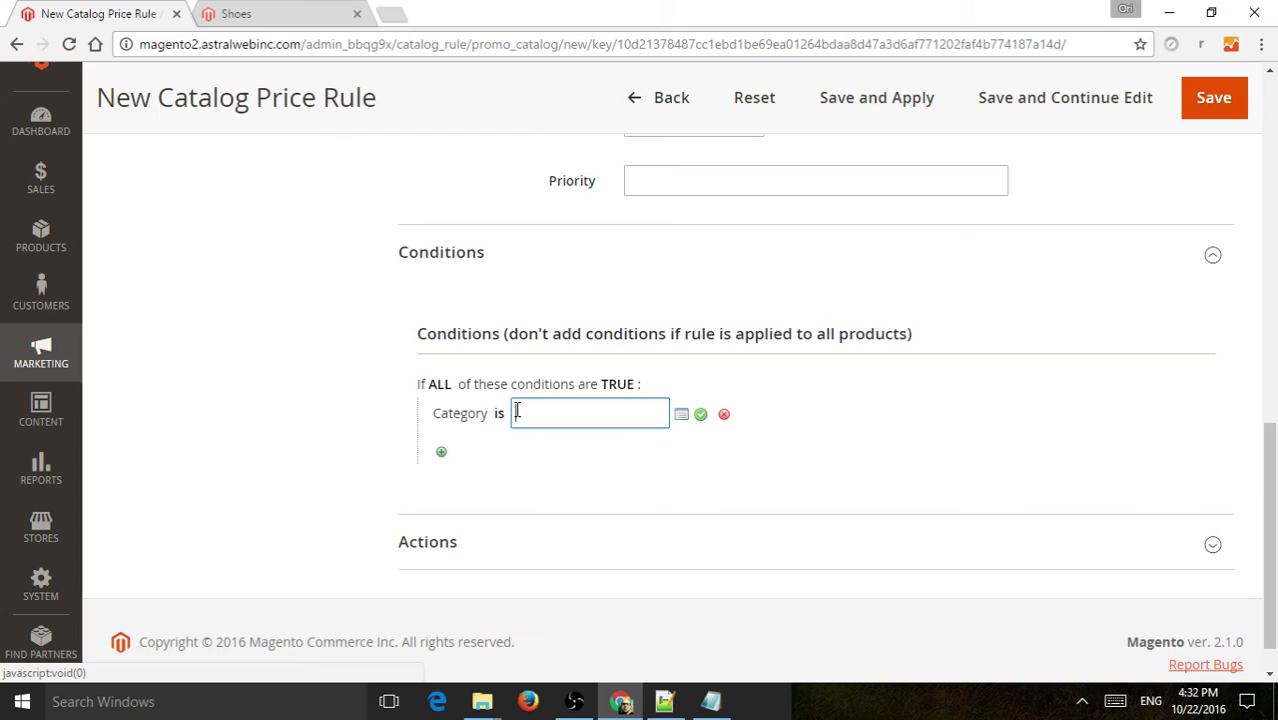
{"action": "left_click", "coordinate": [680, 418]}
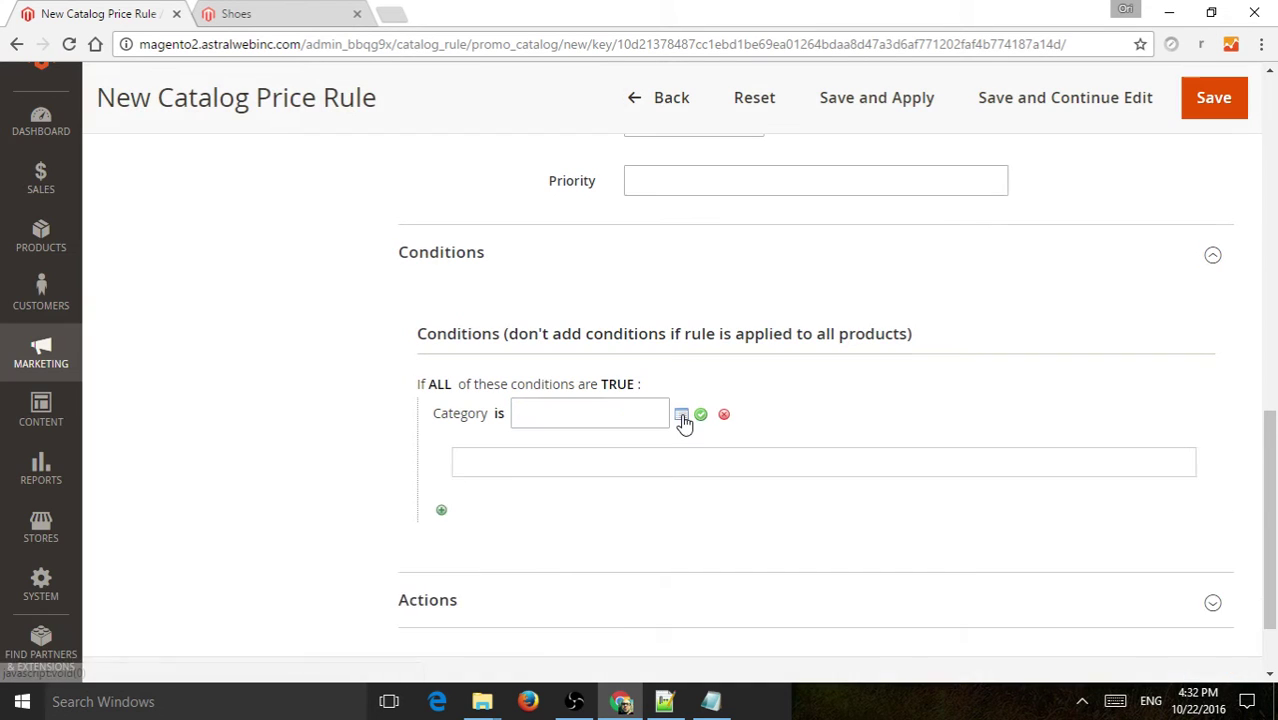
{"action": "scroll", "coordinate": [785, 408], "scroll_direction": "down", "scroll_amount": 1}
{"action": "scroll", "coordinate": [785, 408], "scroll_direction": "down", "scroll_amount": 1}
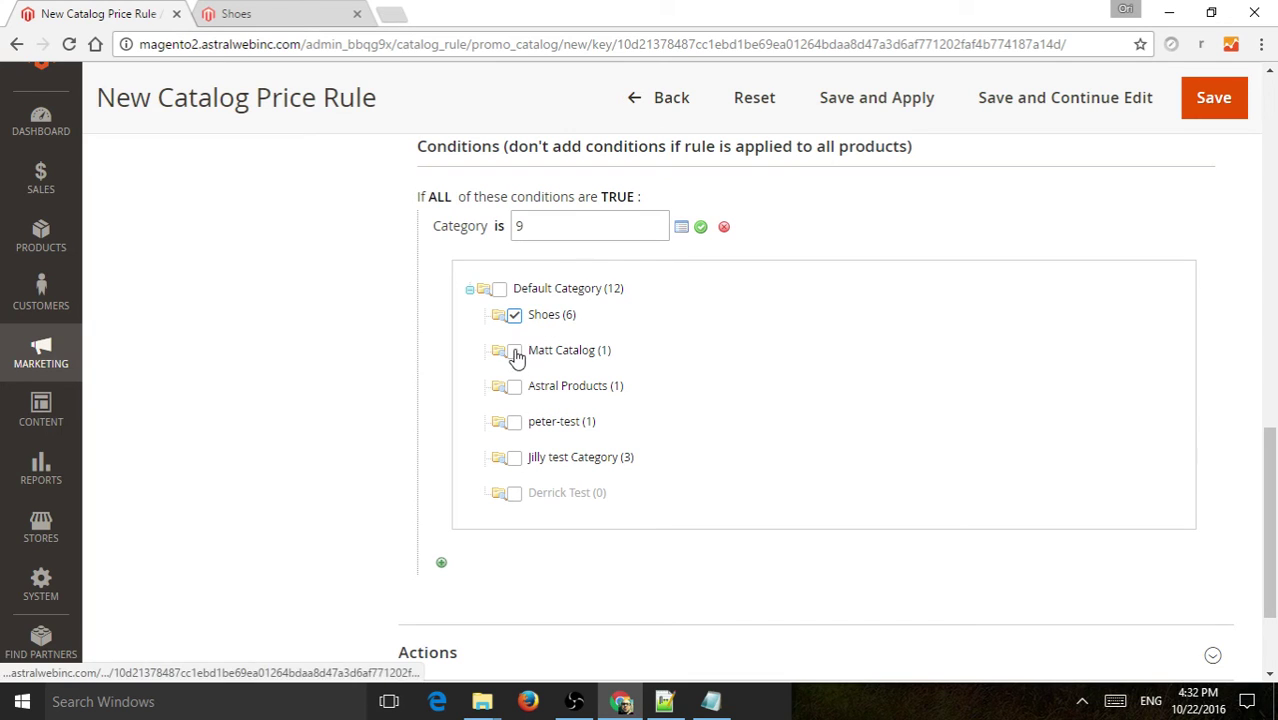
{"action": "left_click", "coordinate": [514, 351]}
{"action": "left_click", "coordinate": [514, 388]}
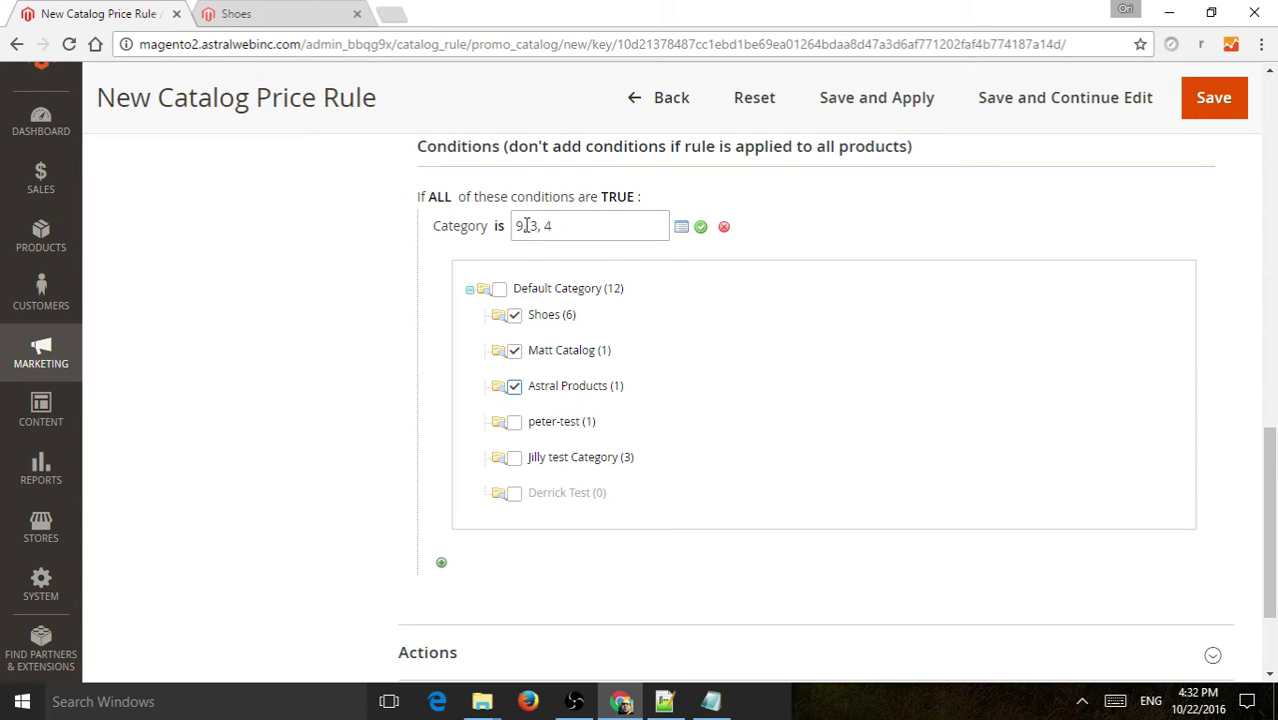
{"action": "left_click", "coordinate": [514, 386]}
{"action": "left_click", "coordinate": [701, 229]}
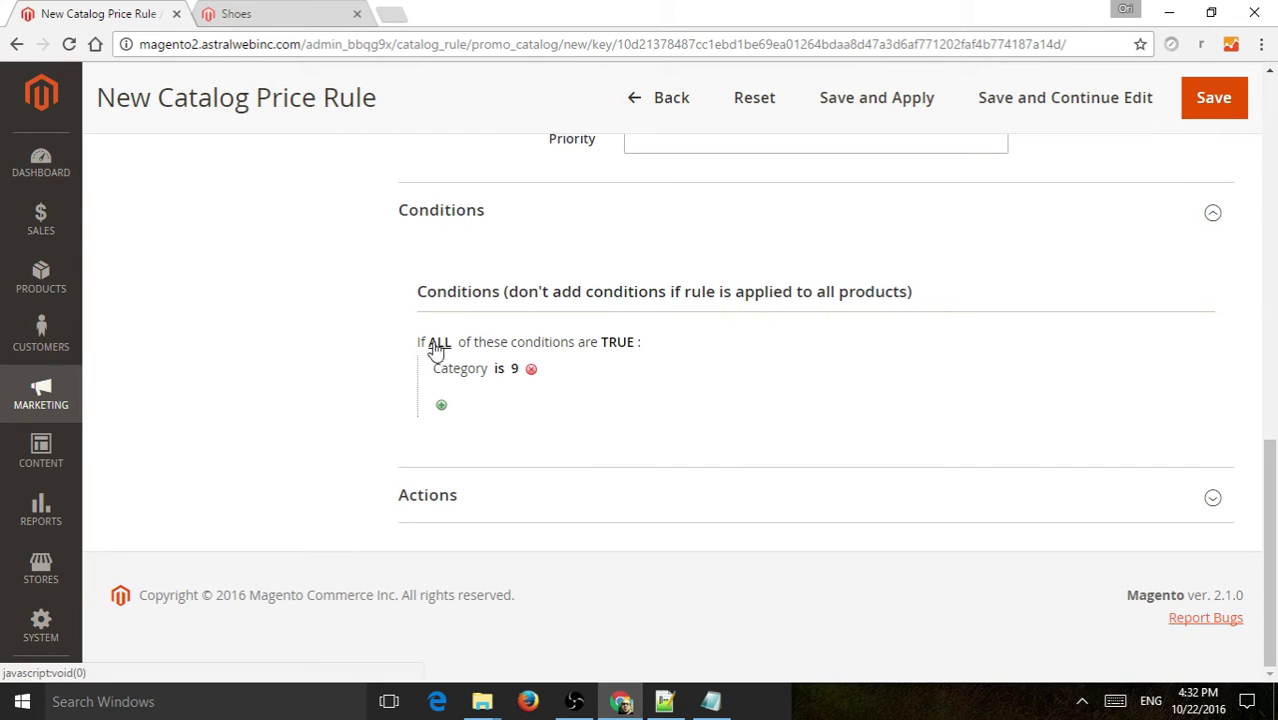
Step: Expand the rule's Actions section and set the Discount Amount to 10, keeping "Apply as percentage of original"
{"action": "left_click_drag", "start_coordinate": [438, 291], "coordinate": [720, 287]}
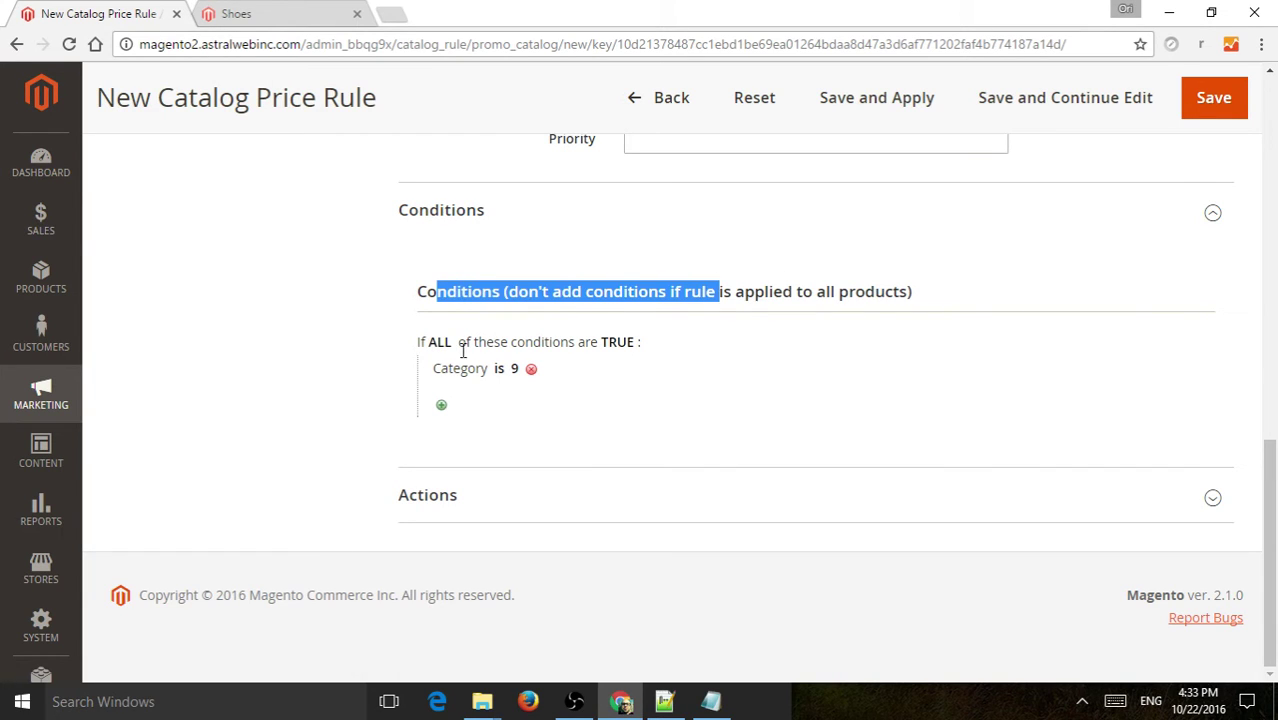
{"action": "mouse_move", "coordinate": [450, 369]}
{"action": "left_mouse_down"}
{"action": "mouse_move", "coordinate": [519, 368]}
{"action": "mouse_move", "coordinate": [472, 369]}
{"action": "left_mouse_up"}
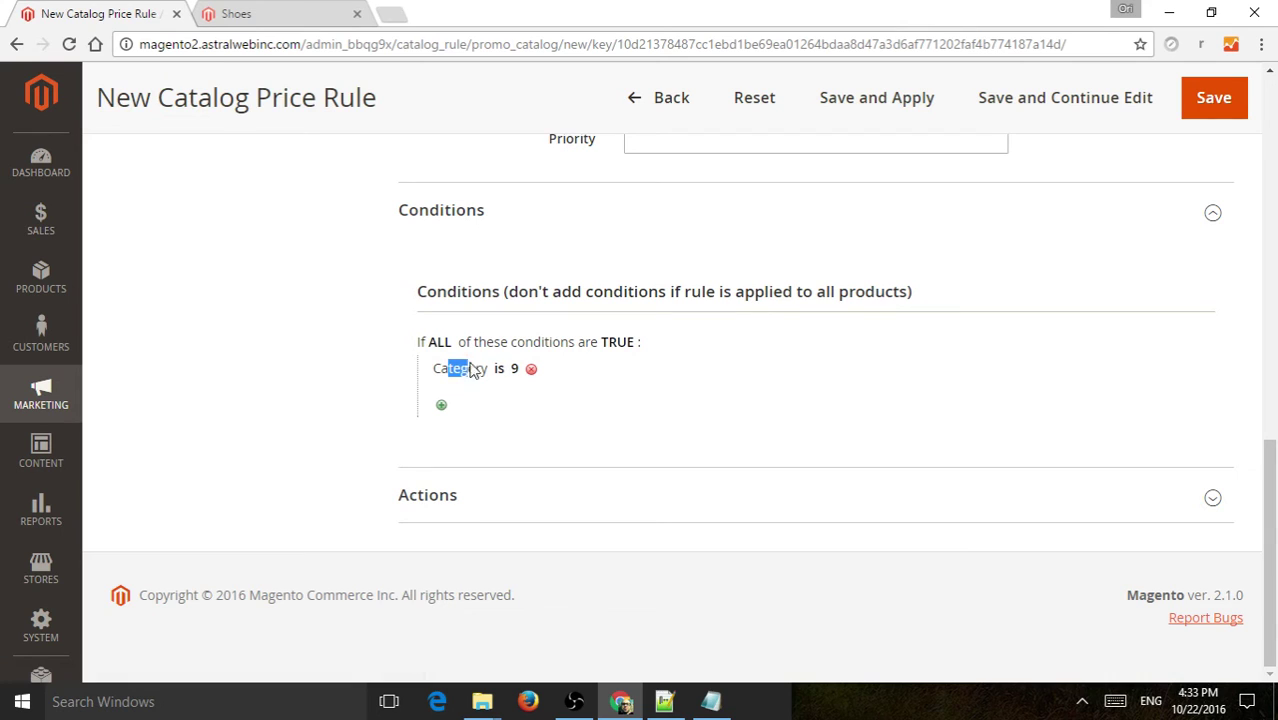
{"action": "left_click", "coordinate": [490, 498]}
{"action": "scroll", "coordinate": [560, 440], "scroll_direction": "down", "scroll_amount": 2}
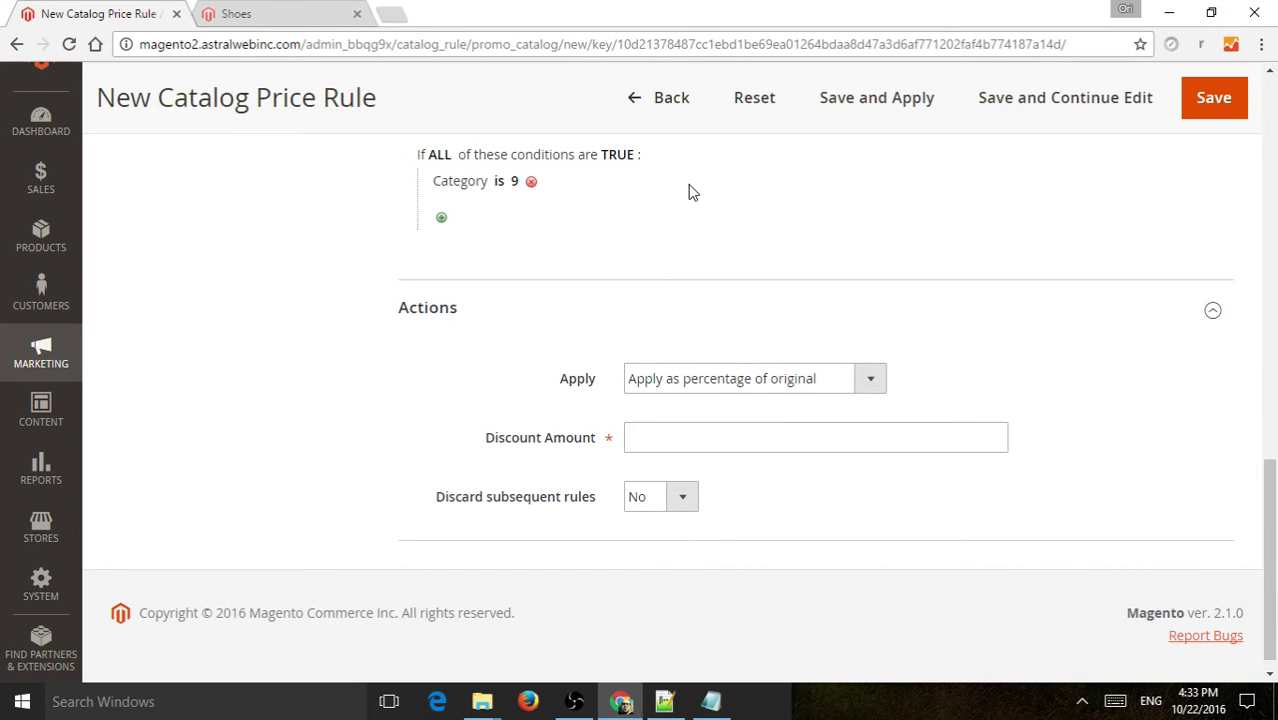
{"action": "scroll", "coordinate": [690, 200], "scroll_direction": "up", "scroll_amount": 10}
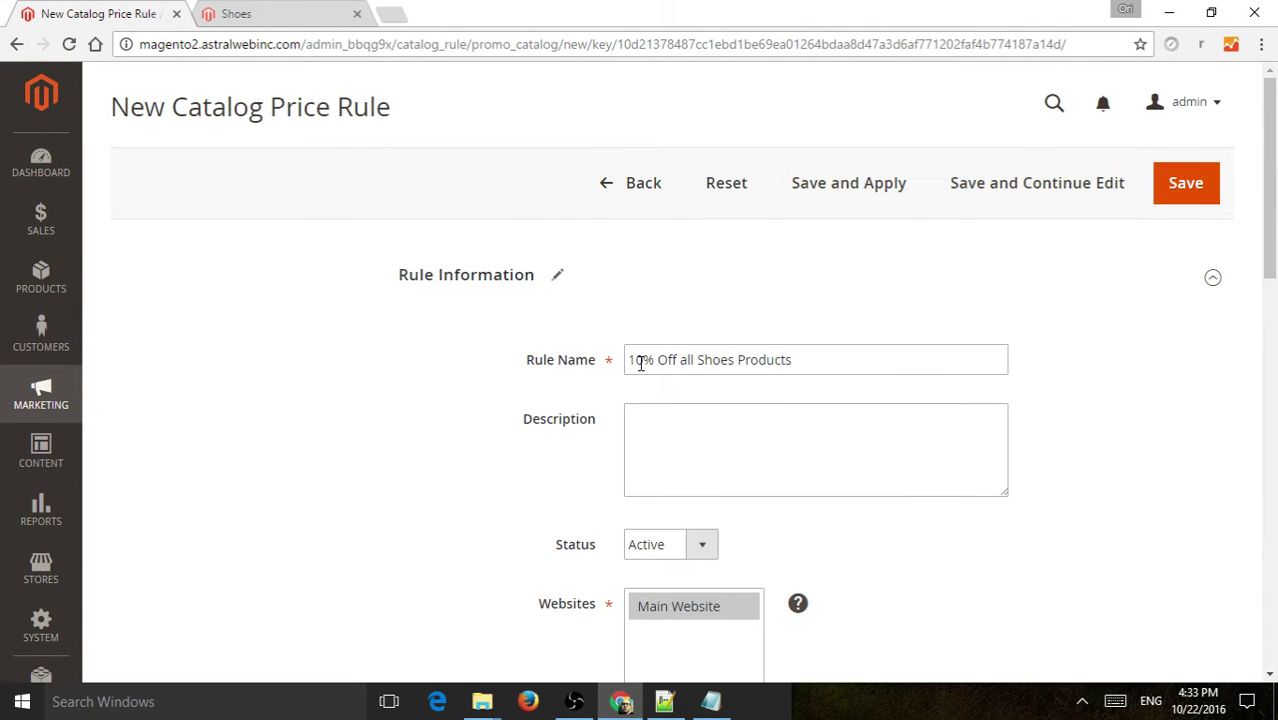
{"action": "left_click_drag", "start_coordinate": [641, 363], "coordinate": [693, 362]}
{"action": "scroll", "coordinate": [470, 360], "scroll_direction": "down", "scroll_amount": 10}
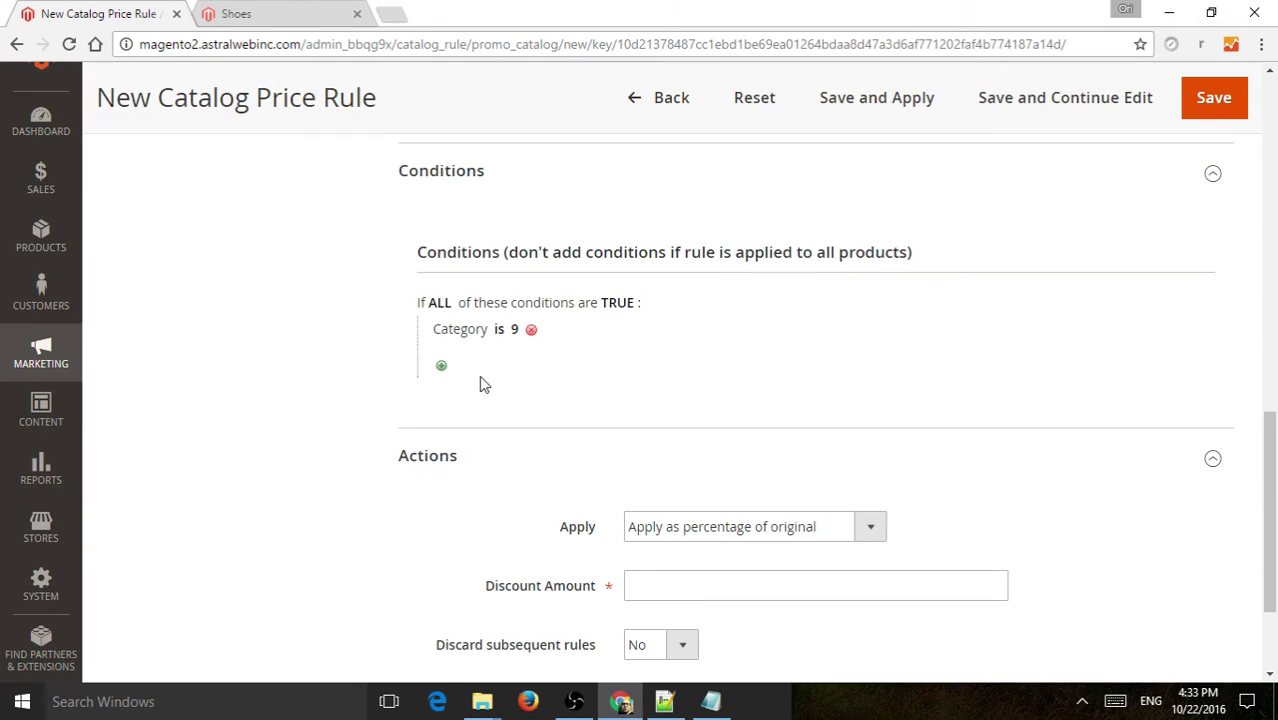
{"action": "scroll", "coordinate": [600, 450], "scroll_direction": "down", "scroll_amount": 1}
{"action": "left_click", "coordinate": [676, 490]}
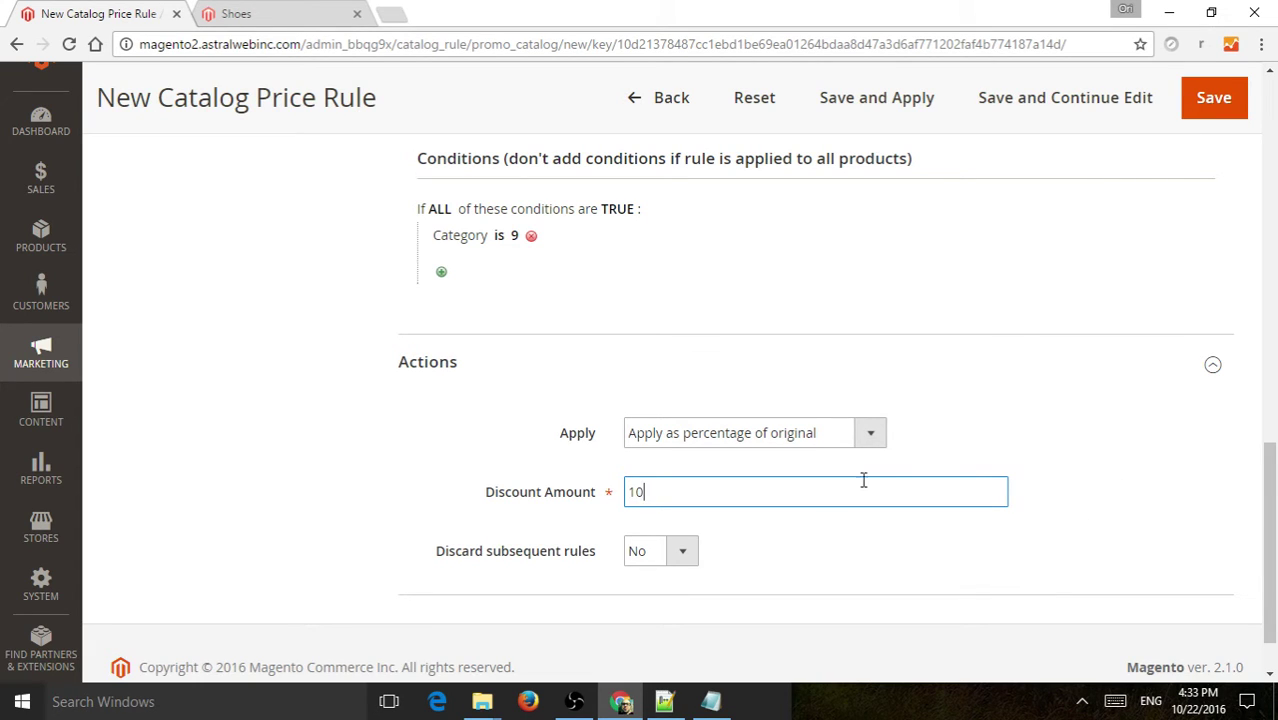
{"action": "scroll", "coordinate": [905, 455], "scroll_direction": "down", "scroll_amount": 1}
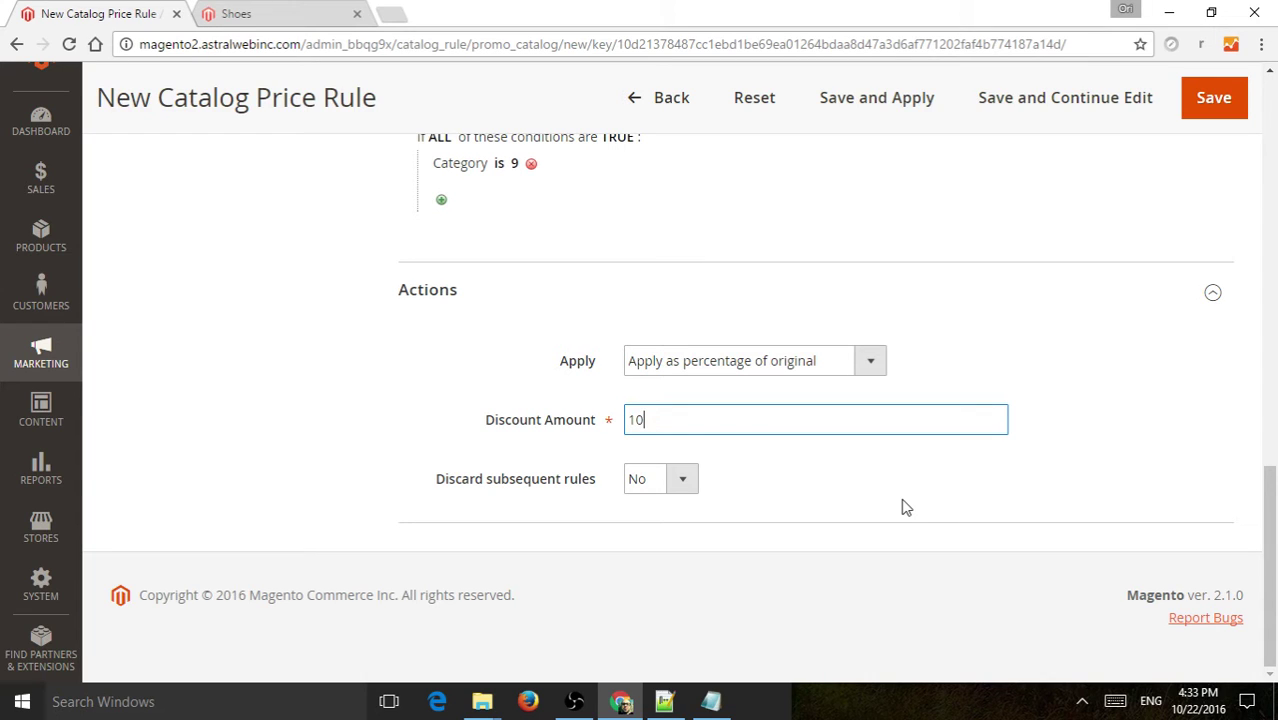
Step: Review the rule's Priority, Discard subsequent rules, status, website and customer group settings before saving
{"action": "scroll", "coordinate": [906, 508], "scroll_direction": "up", "scroll_amount": 5}
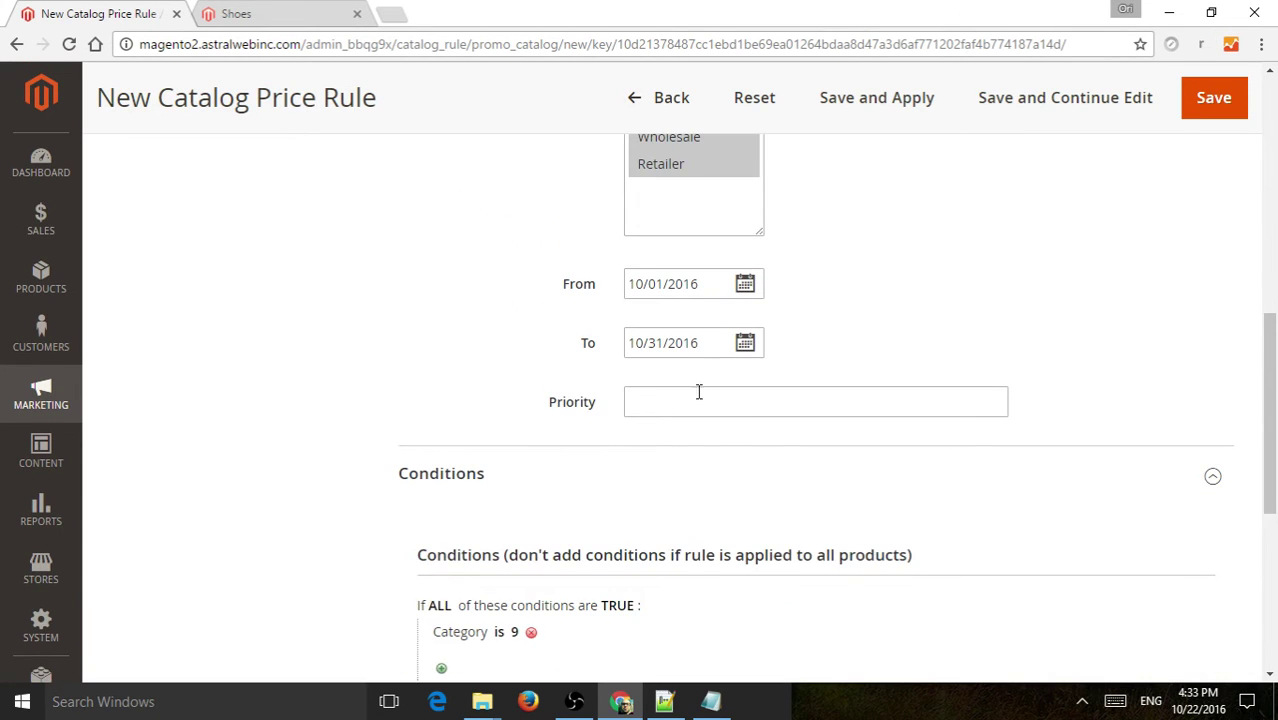
{"action": "left_click", "coordinate": [668, 402]}
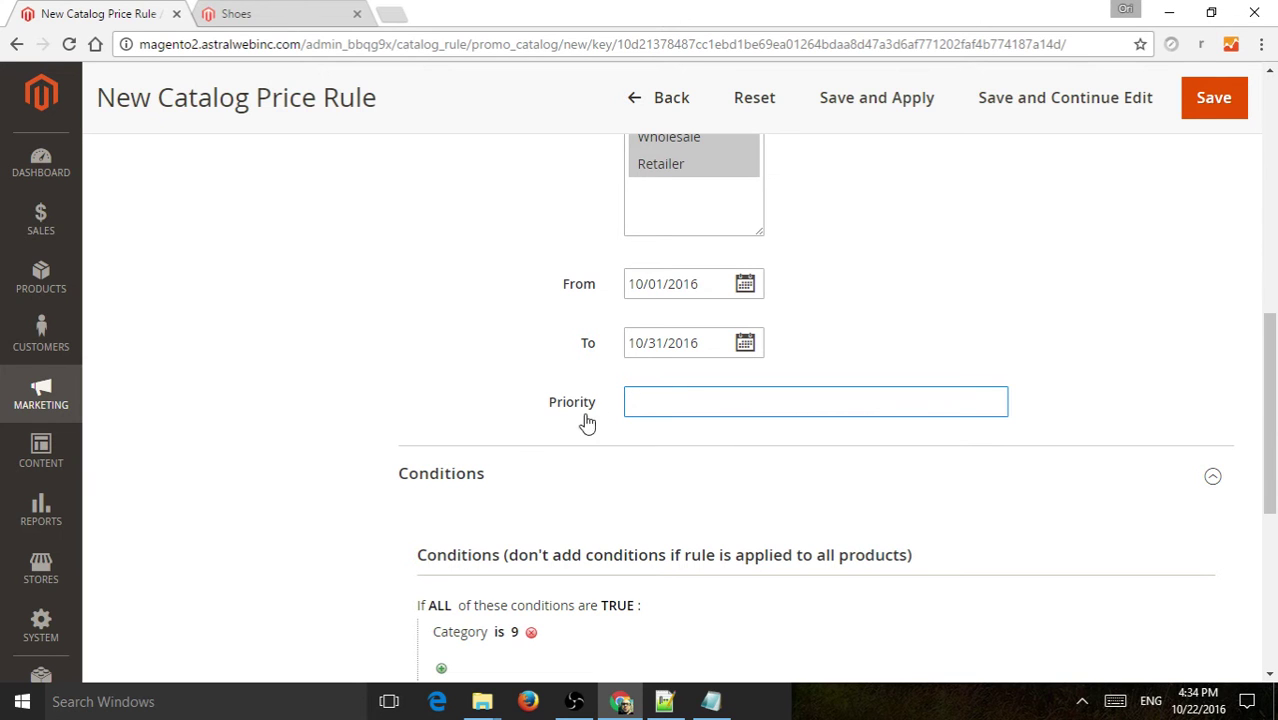
{"action": "scroll", "coordinate": [745, 375], "scroll_direction": "down", "scroll_amount": 5}
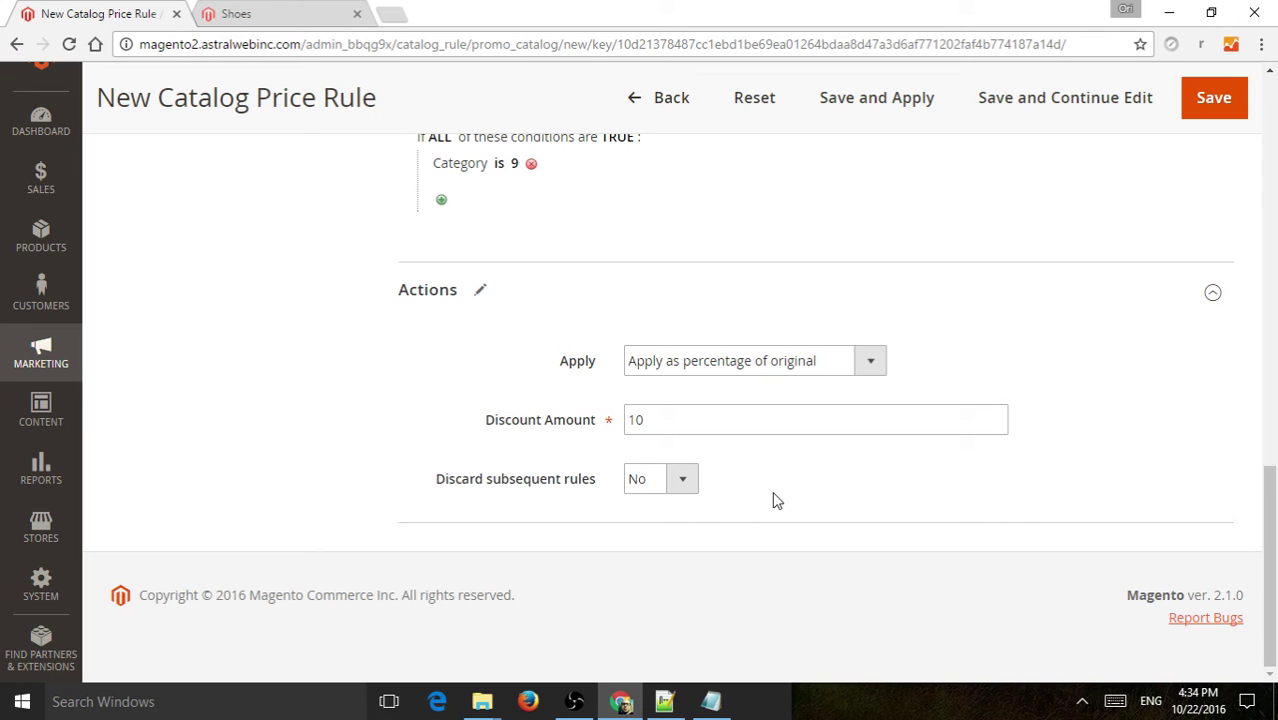
{"action": "scroll", "coordinate": [827, 448], "scroll_direction": "up", "scroll_amount": 10}
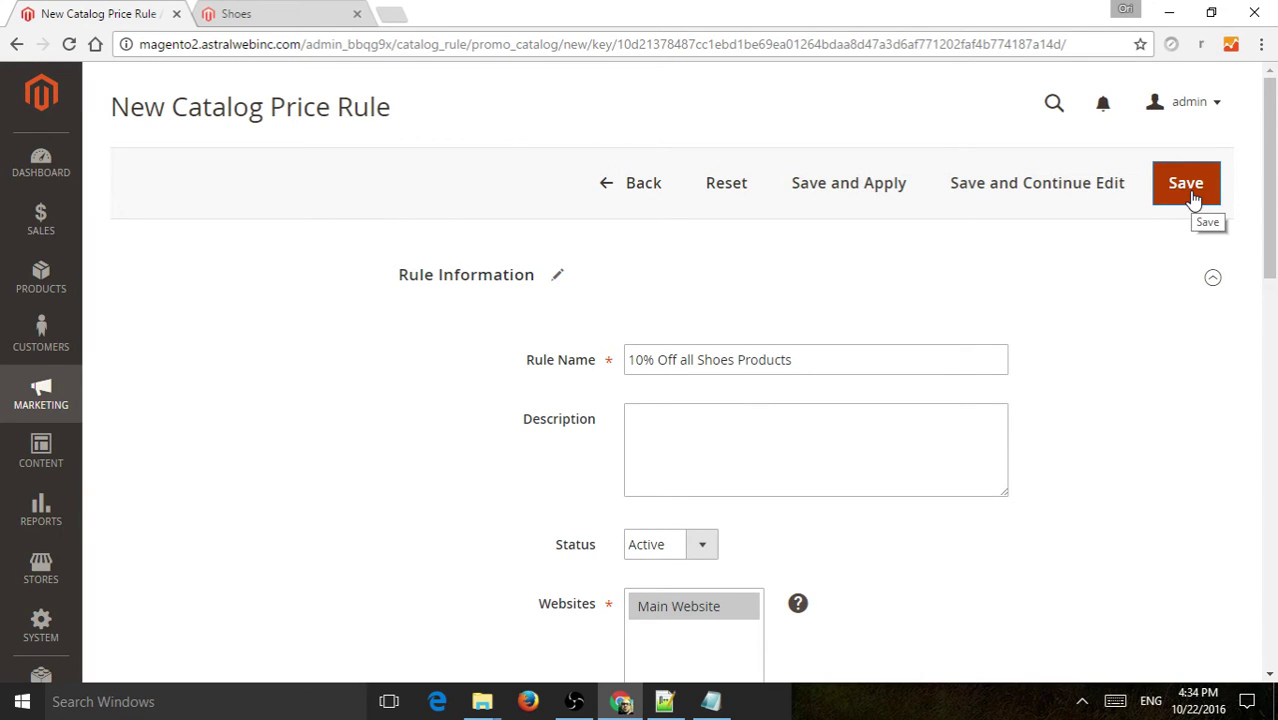
{"action": "scroll", "coordinate": [1118, 303], "scroll_direction": "down", "scroll_amount": 3}
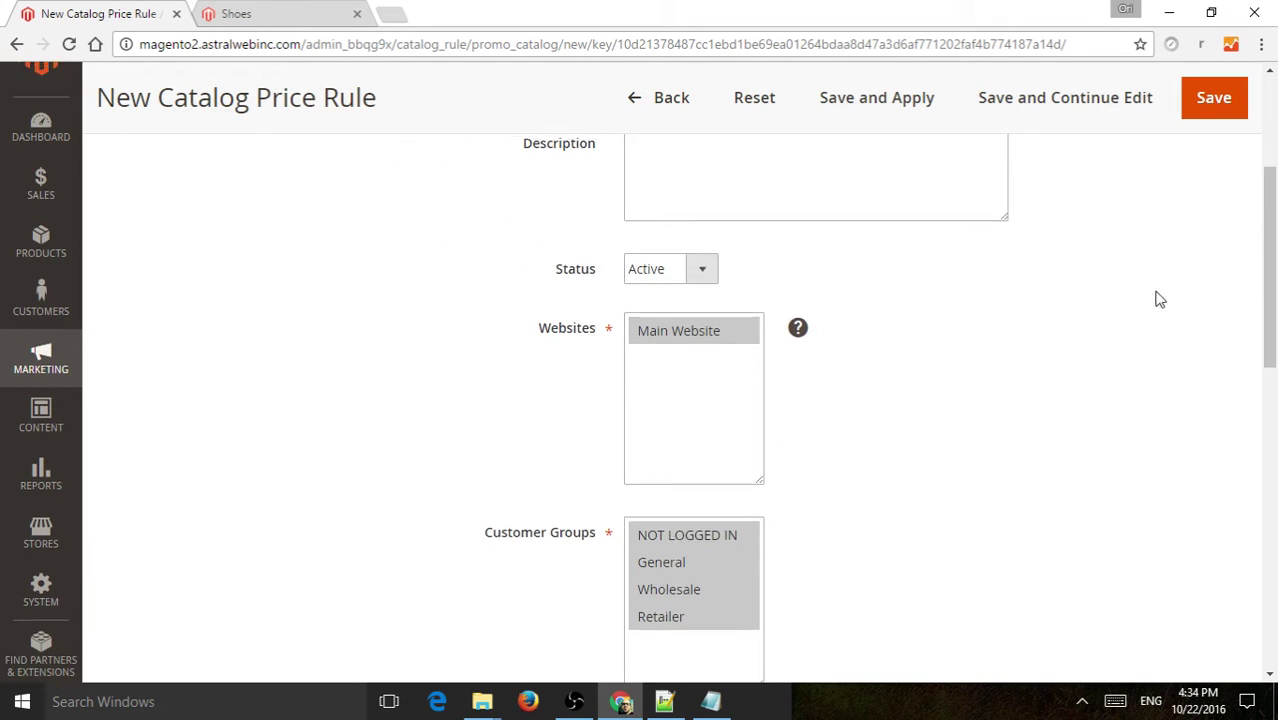
{"action": "scroll", "coordinate": [1158, 290], "scroll_direction": "up", "scroll_amount": 3}
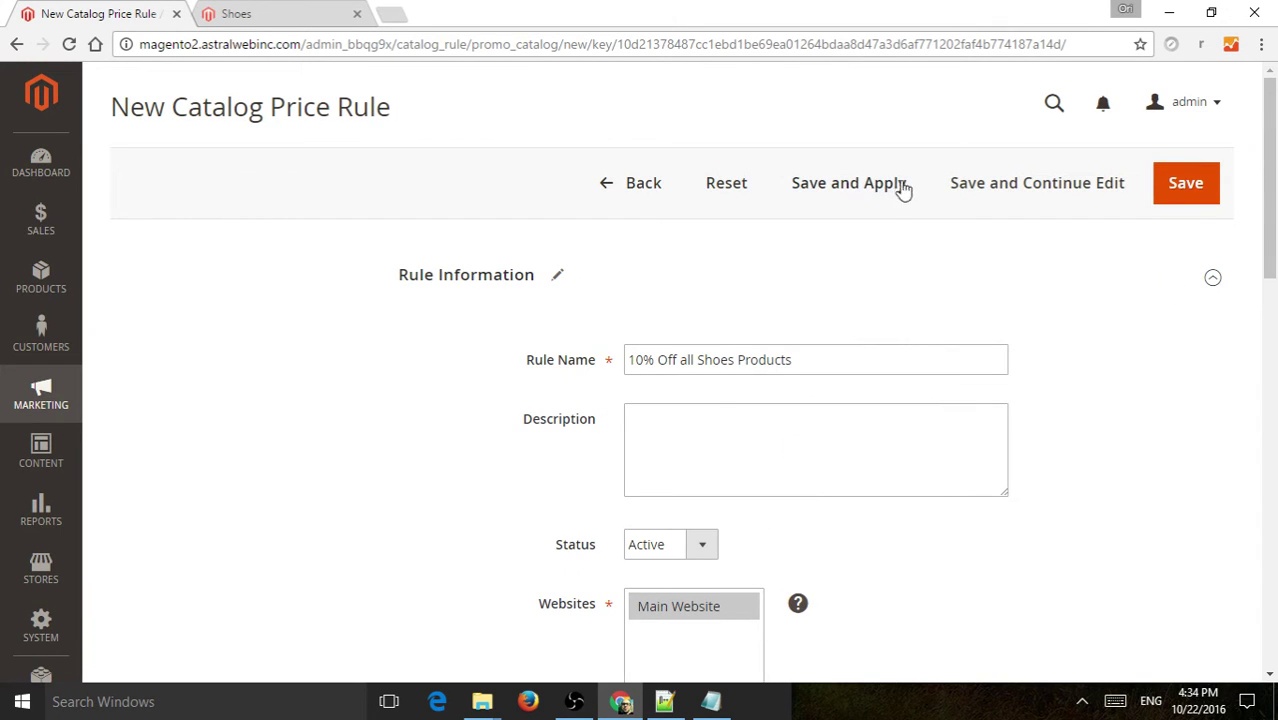
Step: Save the catalog price rule and apply the updated rules to the catalog
{"action": "left_click", "coordinate": [1183, 190]}
{"action": "left_click", "coordinate": [1190, 191]}
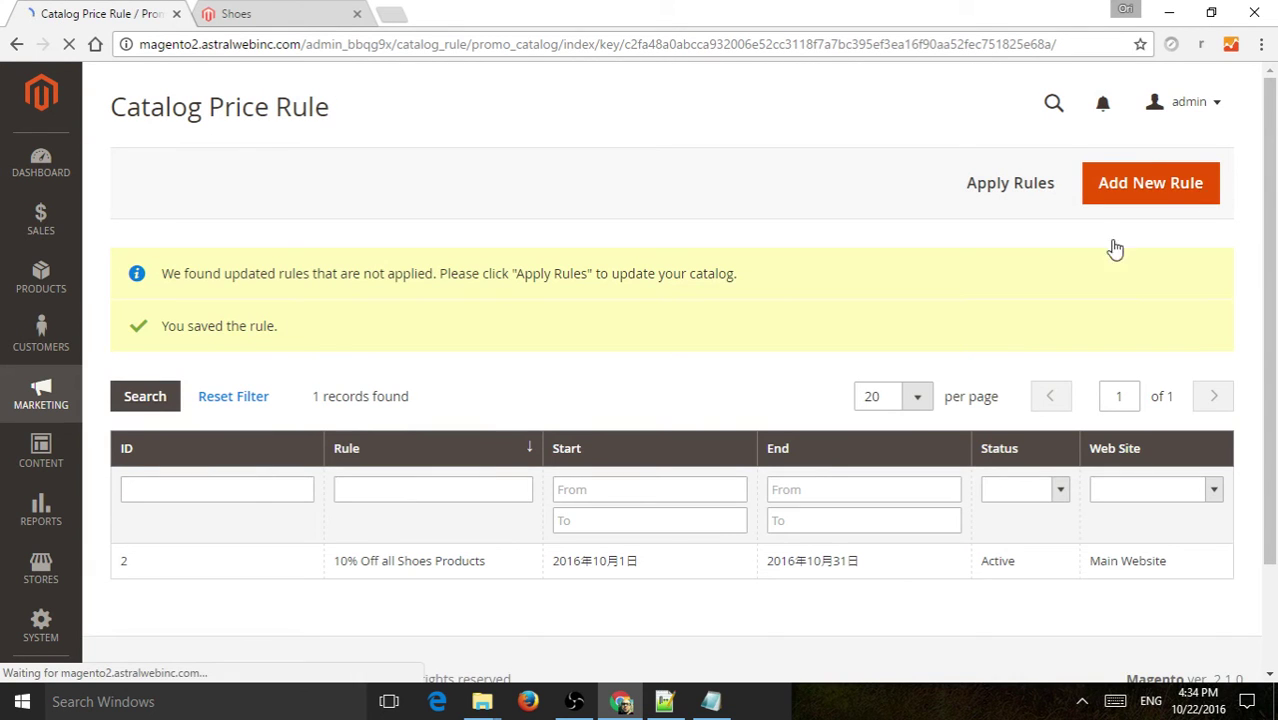
{"action": "left_click", "coordinate": [1008, 190]}
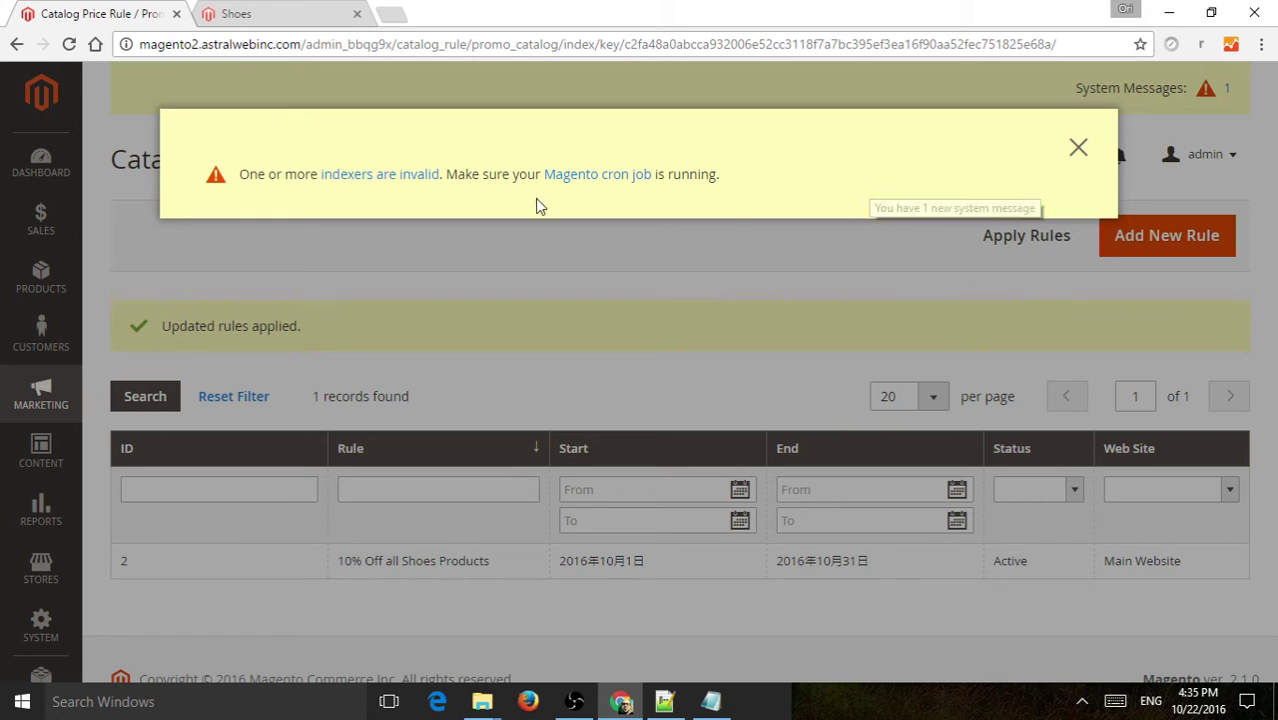
Step: Open the invalid indexers link in a new tab, dismiss the system message, and check the indexer statuses in Index Management
{"action": "right_click", "coordinate": [407, 186]}
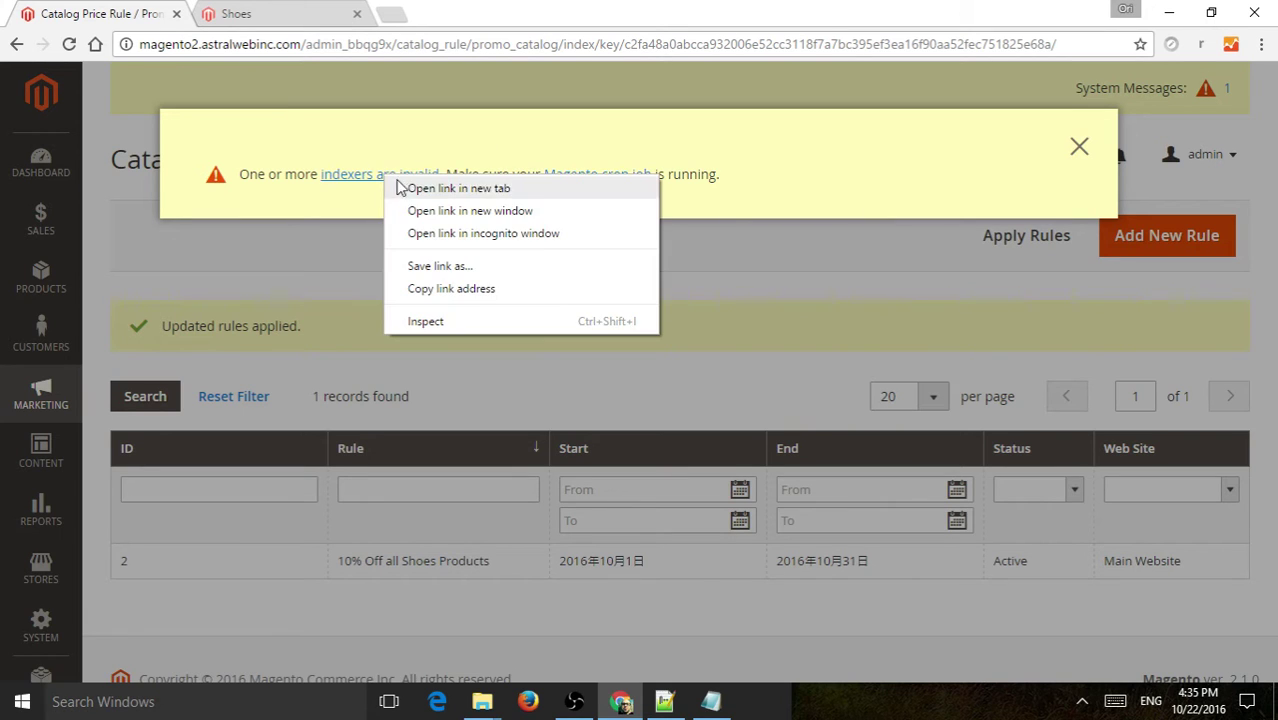
{"action": "left_click", "coordinate": [414, 184]}
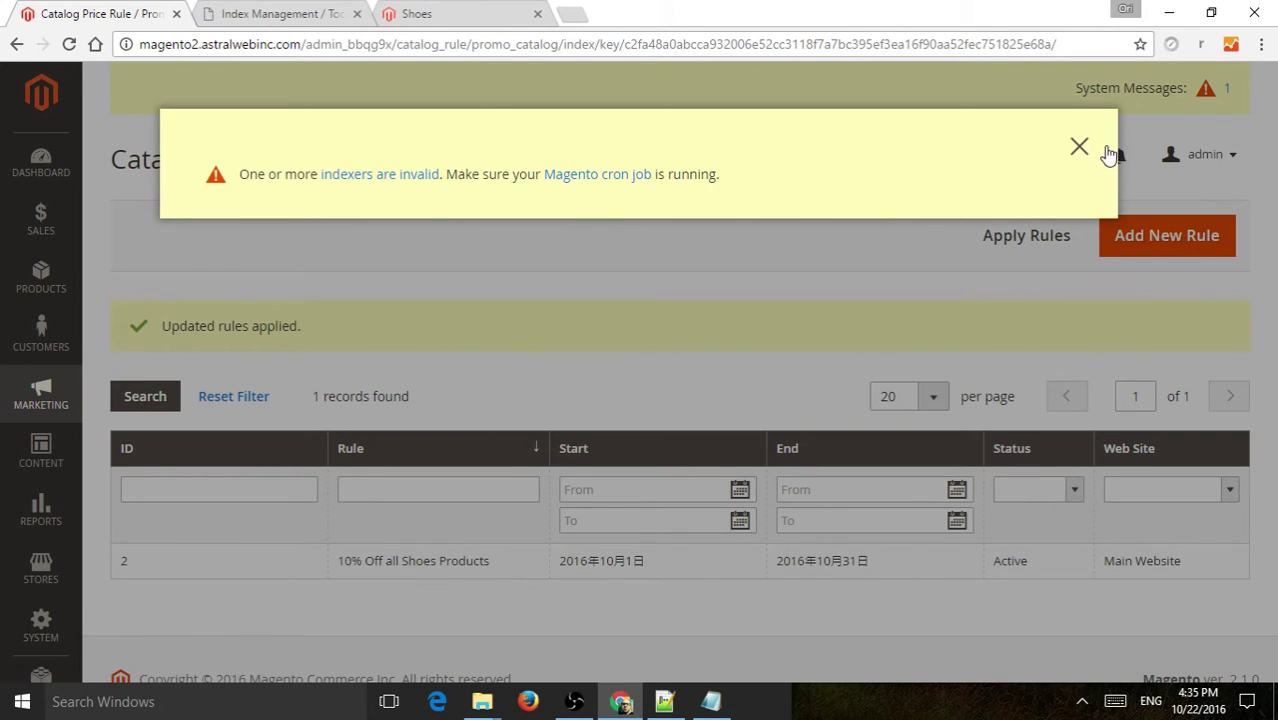
{"action": "left_click", "coordinate": [1079, 147]}
{"action": "left_click", "coordinate": [300, 14]}
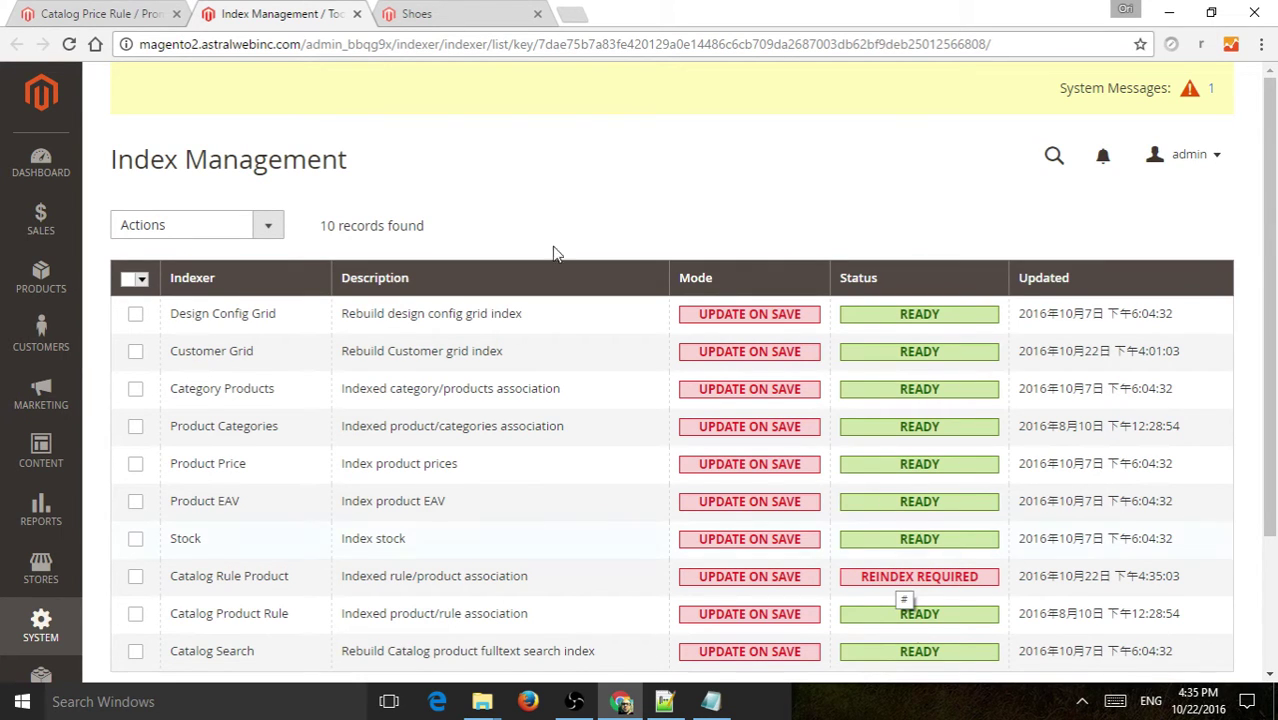
Step: Reload the storefront's Shoes category page and check the product prices for the discount
{"action": "left_click", "coordinate": [450, 14]}
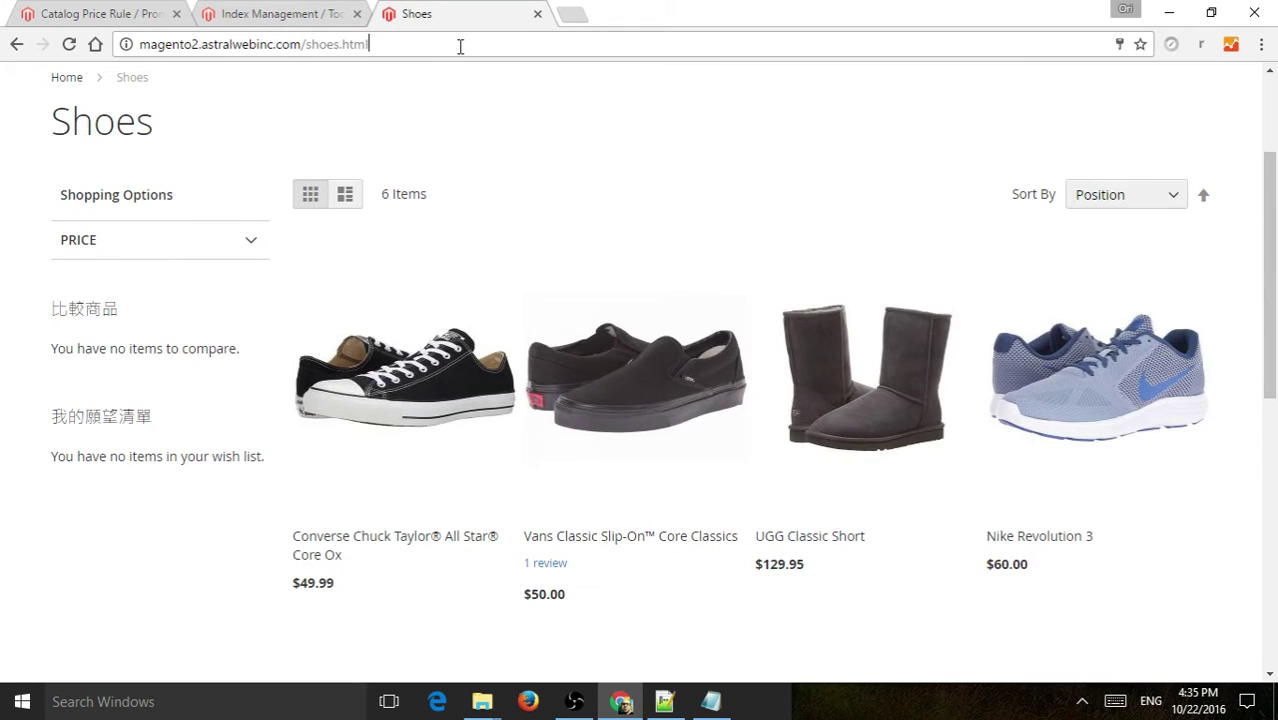
{"action": "key", "text": "Return"}
{"action": "left_click", "coordinate": [69, 44]}
{"action": "mouse_move", "coordinate": [541, 405]}
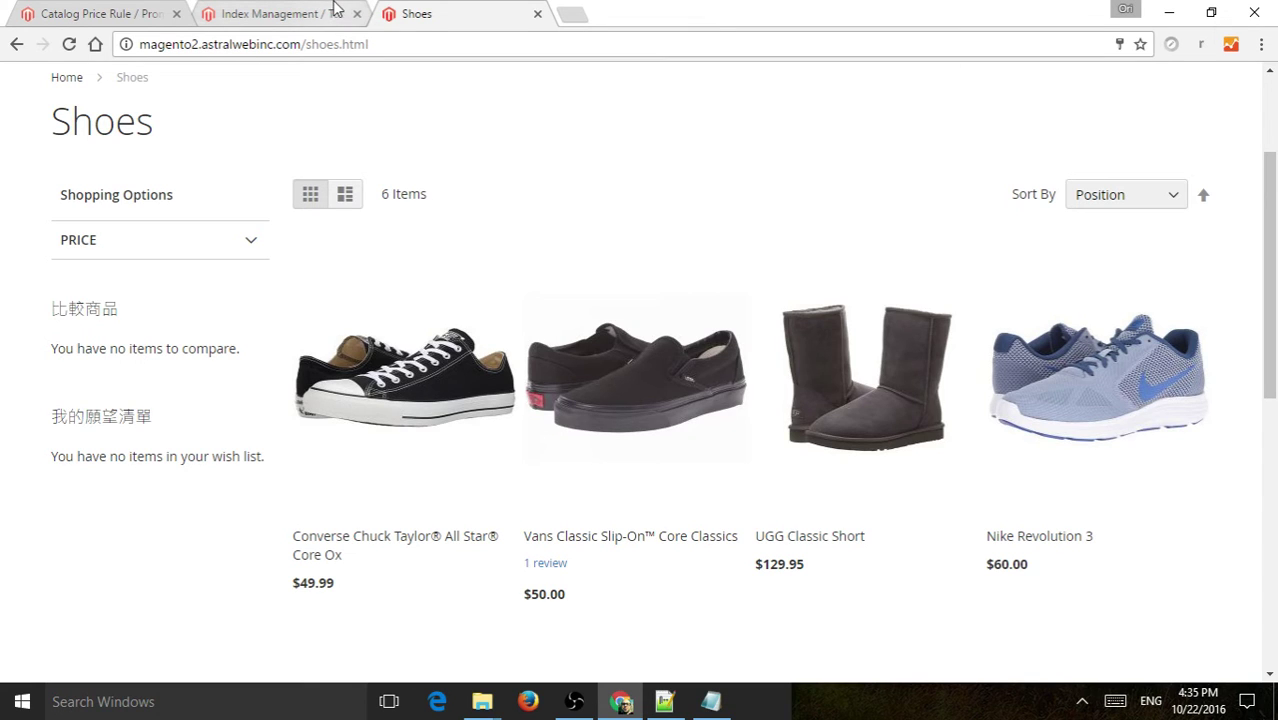
Step: Reopen the "10% Off all Shoes Products" rule for editing and expand its Conditions section
{"action": "left_click", "coordinate": [120, 11]}
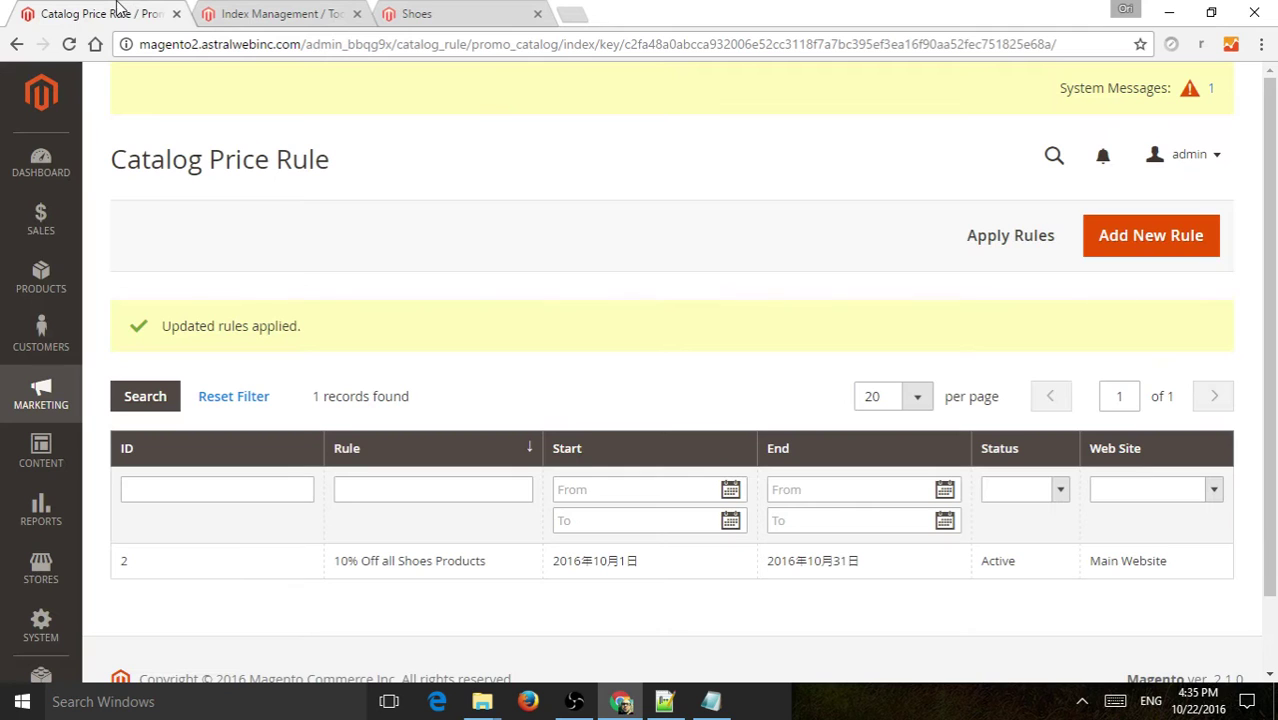
{"action": "left_click", "coordinate": [476, 566]}
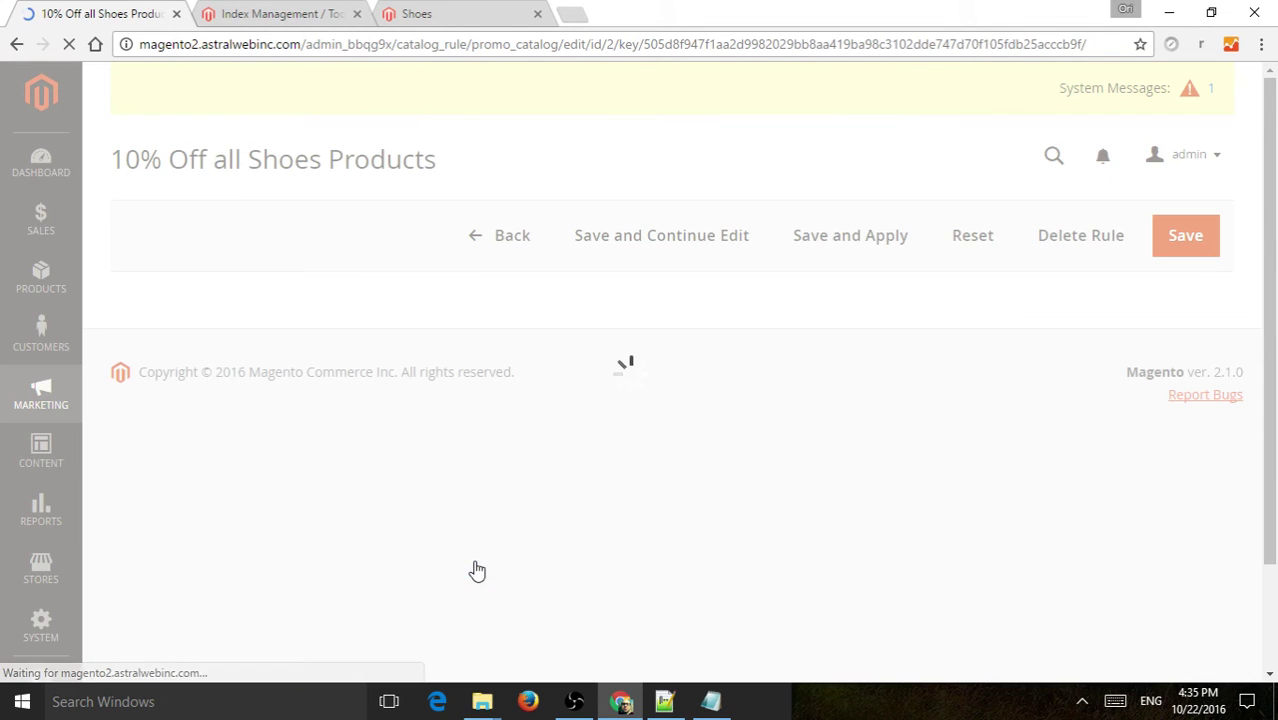
{"action": "scroll", "coordinate": [702, 436], "scroll_direction": "down", "scroll_amount": 6}
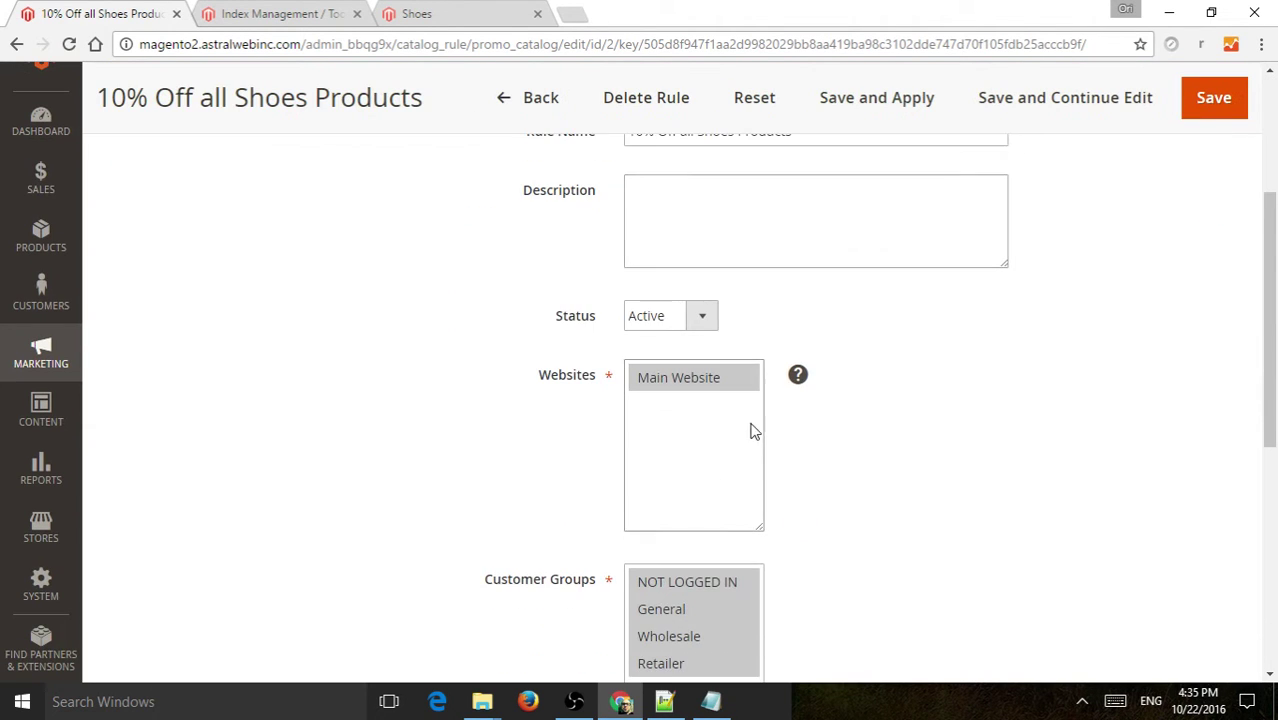
{"action": "scroll", "coordinate": [883, 401], "scroll_direction": "down", "scroll_amount": 3}
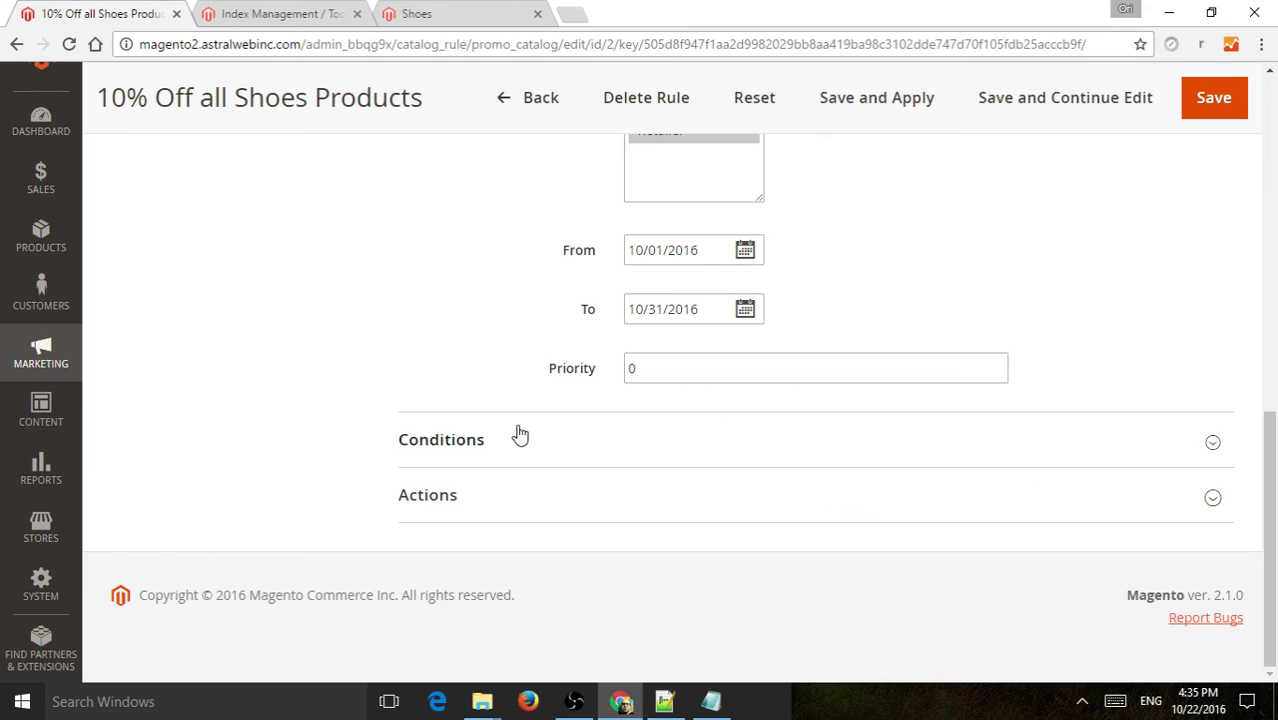
{"action": "left_click", "coordinate": [514, 428]}
{"action": "scroll", "coordinate": [760, 400], "scroll_direction": "down", "scroll_amount": 3}
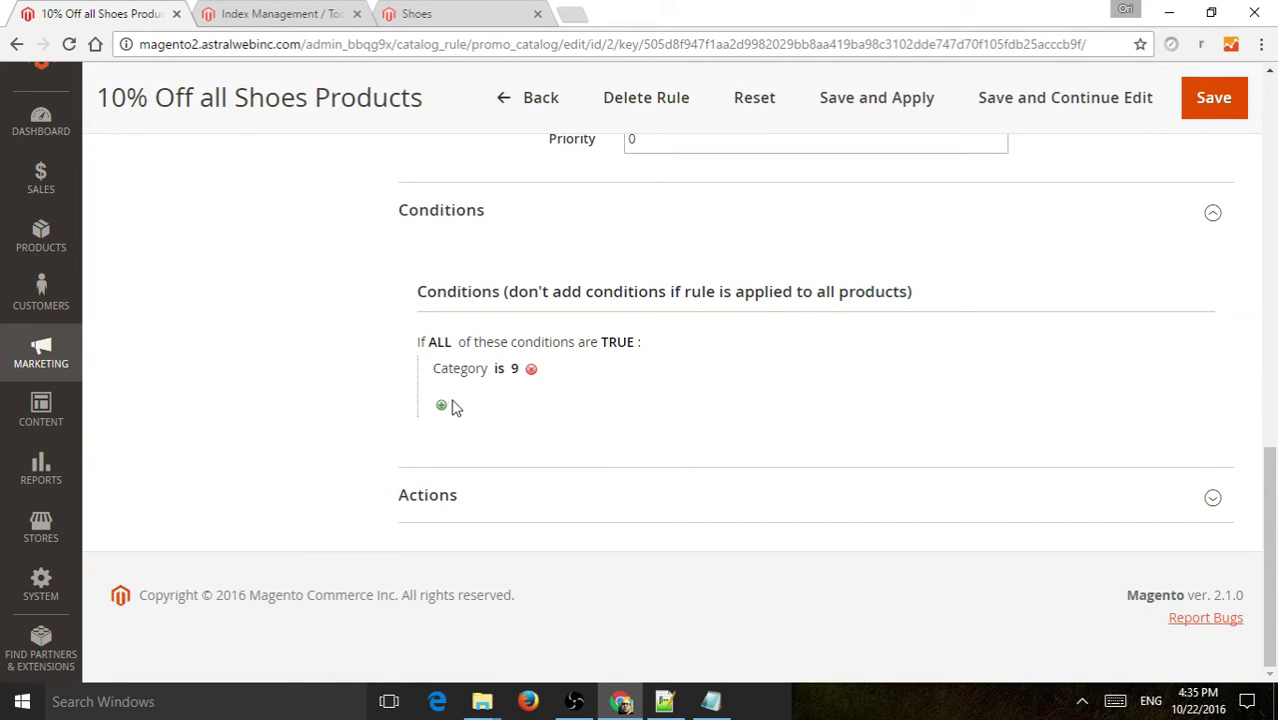
{"action": "left_click_drag", "start_coordinate": [446, 373], "coordinate": [475, 371]}
{"action": "left_click", "coordinate": [430, 358]}
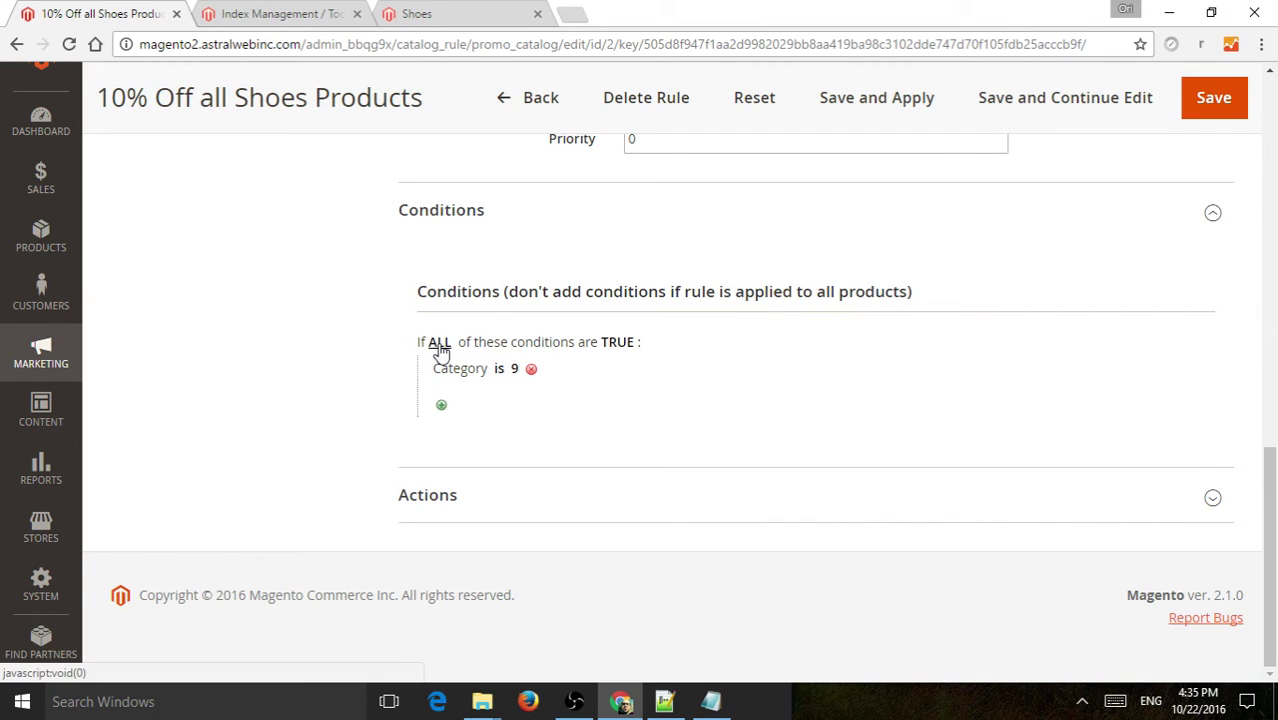
{"action": "left_click", "coordinate": [440, 345]}
{"action": "left_click", "coordinate": [452, 349]}
{"action": "left_click", "coordinate": [462, 372]}
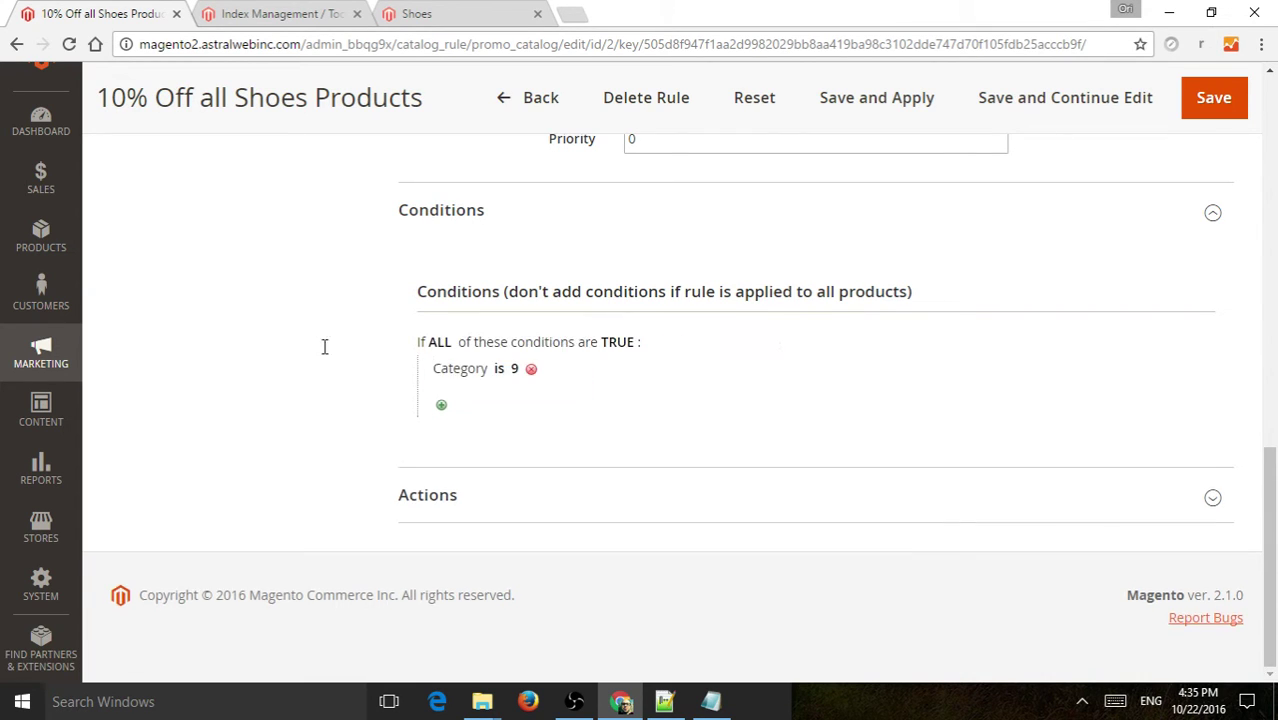
Step: Add a second rule condition requiring the Attribute Set to be Default
{"action": "left_click", "coordinate": [442, 408]}
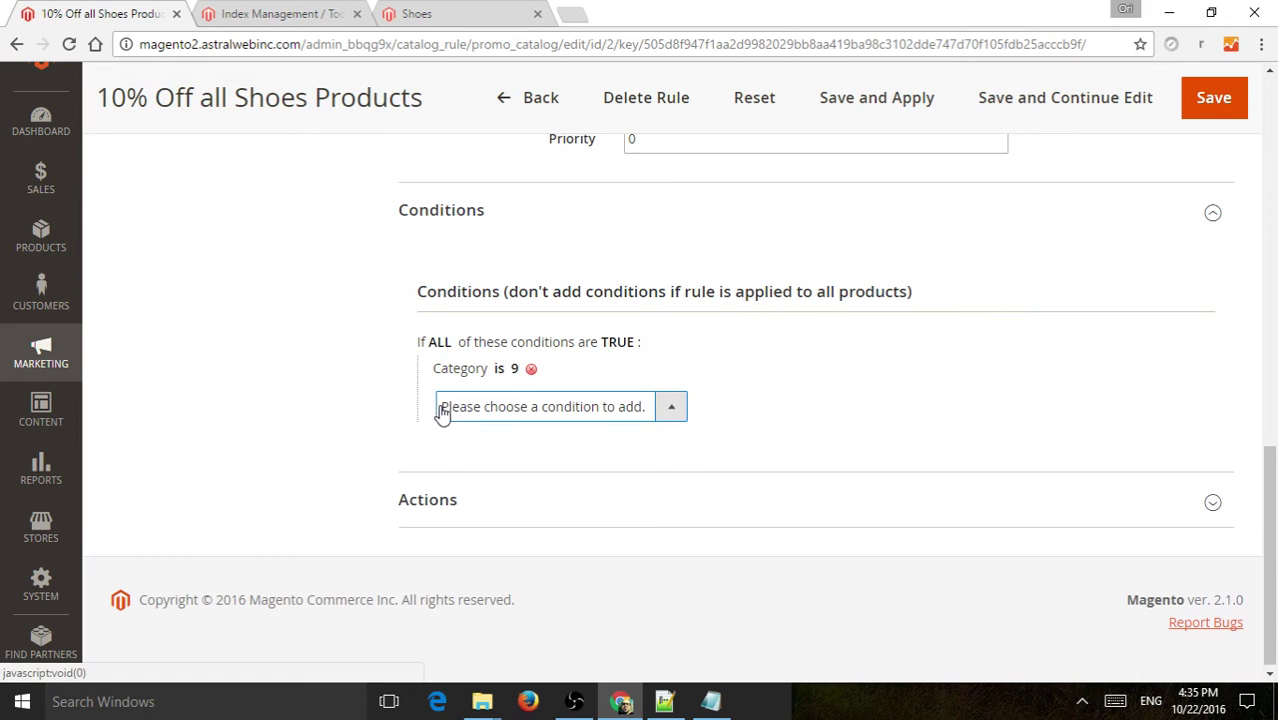
{"action": "left_click", "coordinate": [480, 410]}
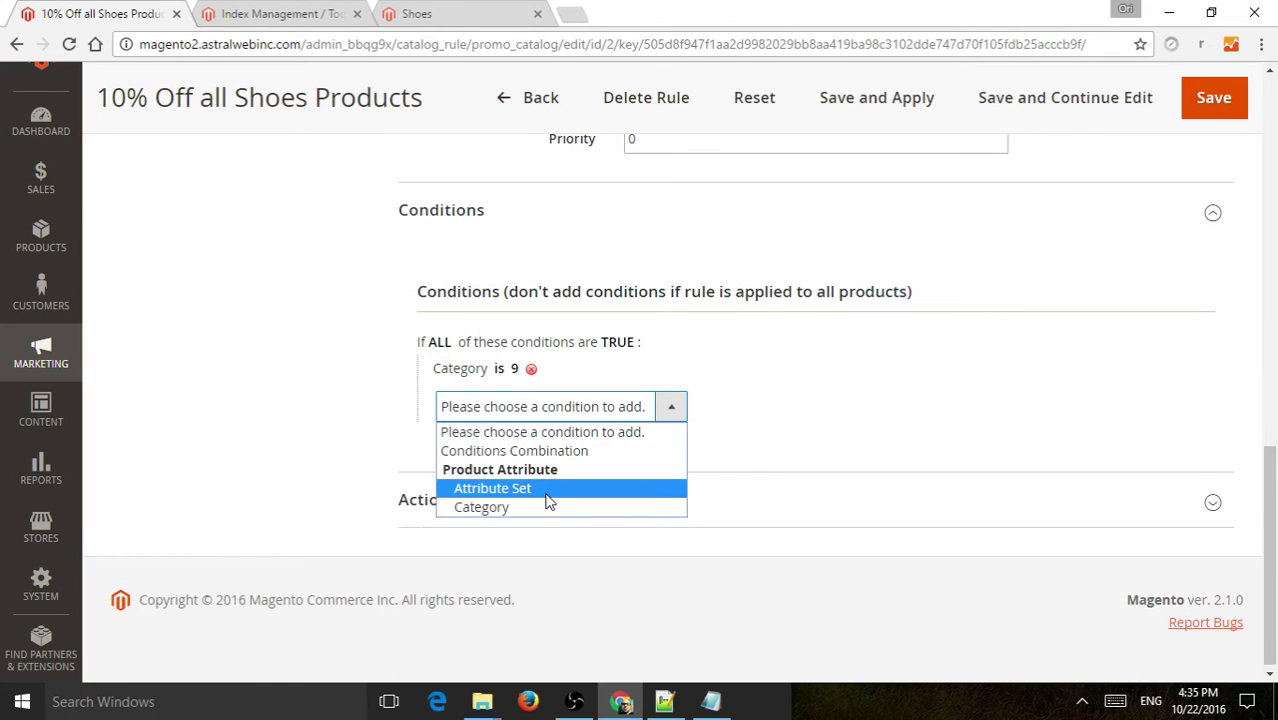
{"action": "left_click", "coordinate": [548, 490]}
{"action": "left_click", "coordinate": [540, 410]}
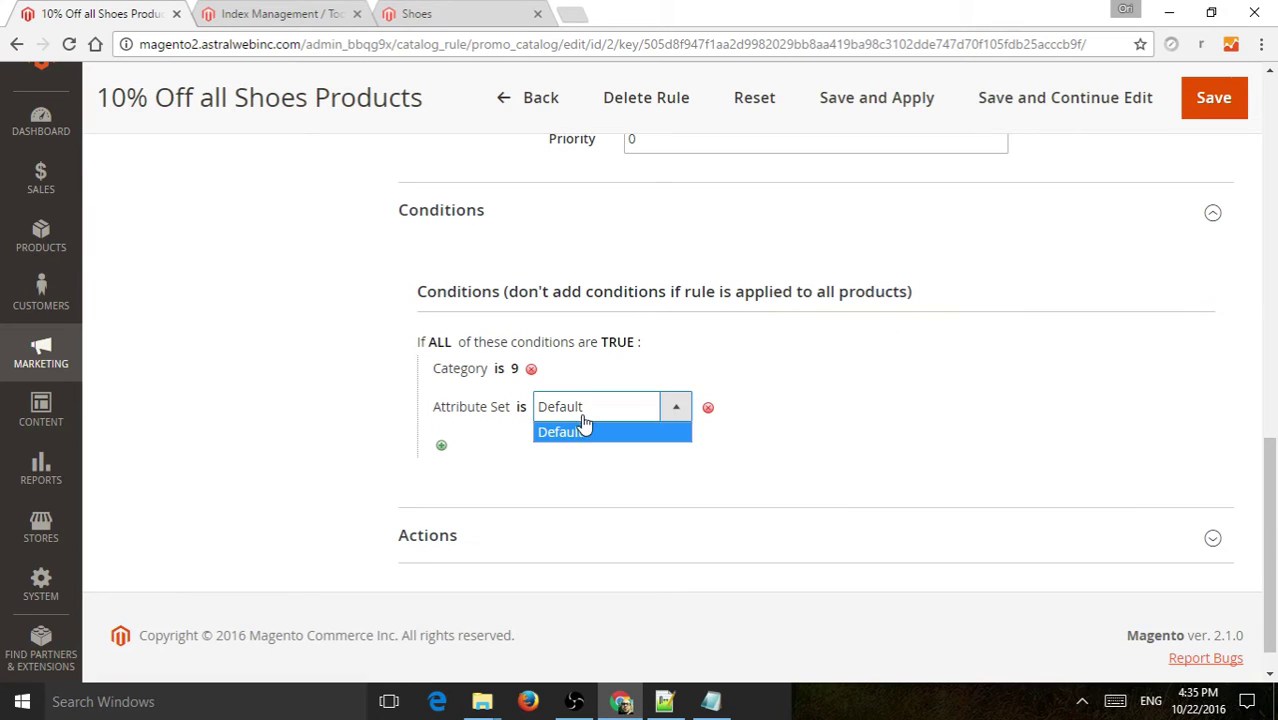
{"action": "left_click", "coordinate": [598, 430]}
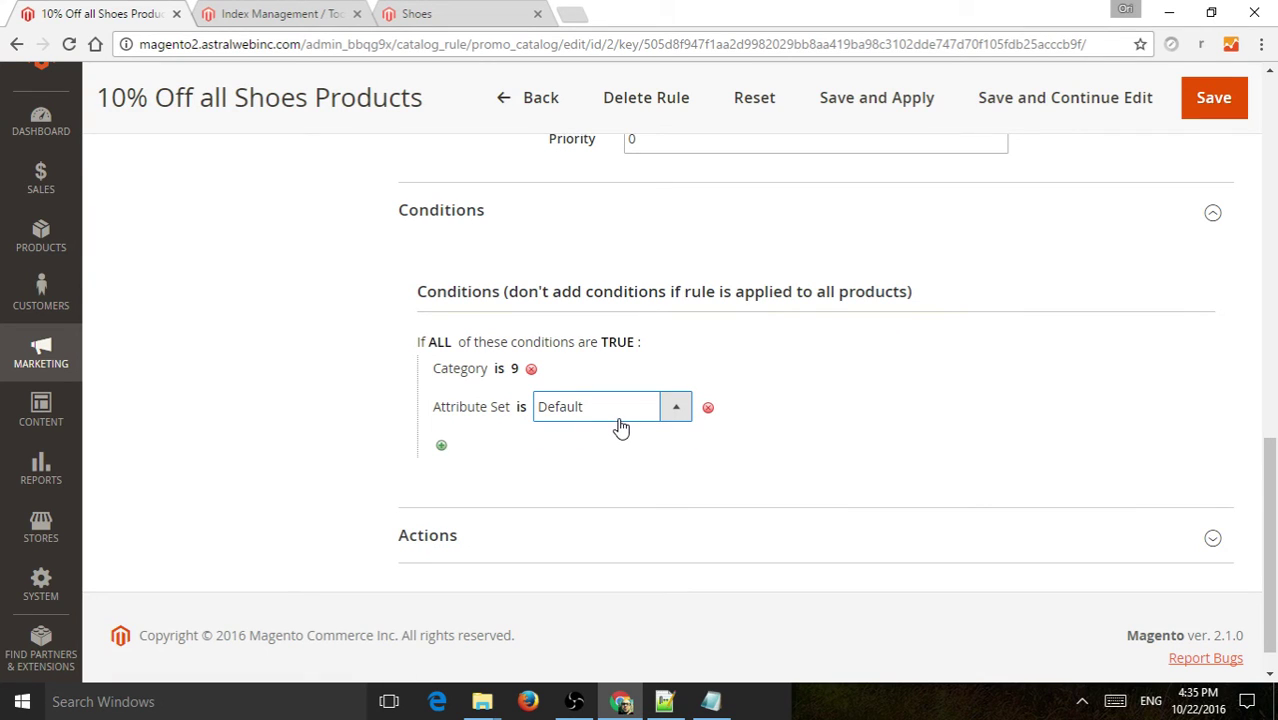
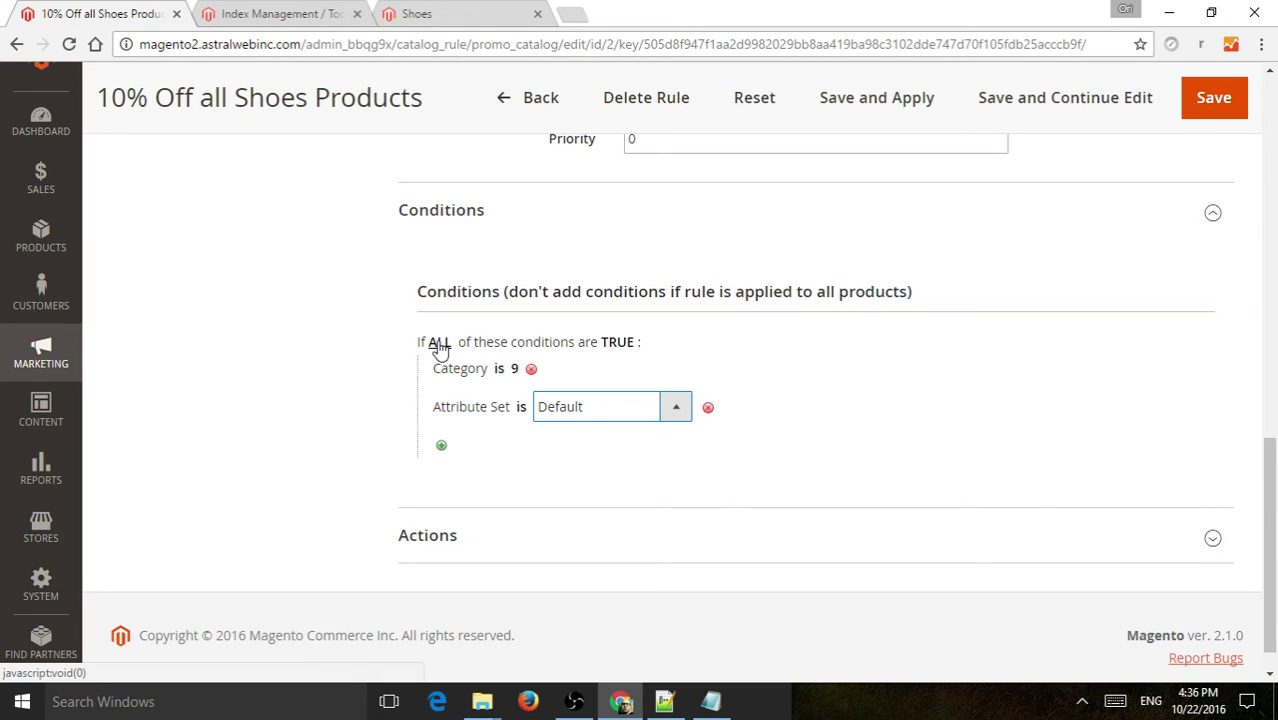
Step: Change the rule's condition combination to ANY for the Category and Attribute Set conditions
{"action": "left_click_drag", "start_coordinate": [435, 369], "coordinate": [513, 368]}
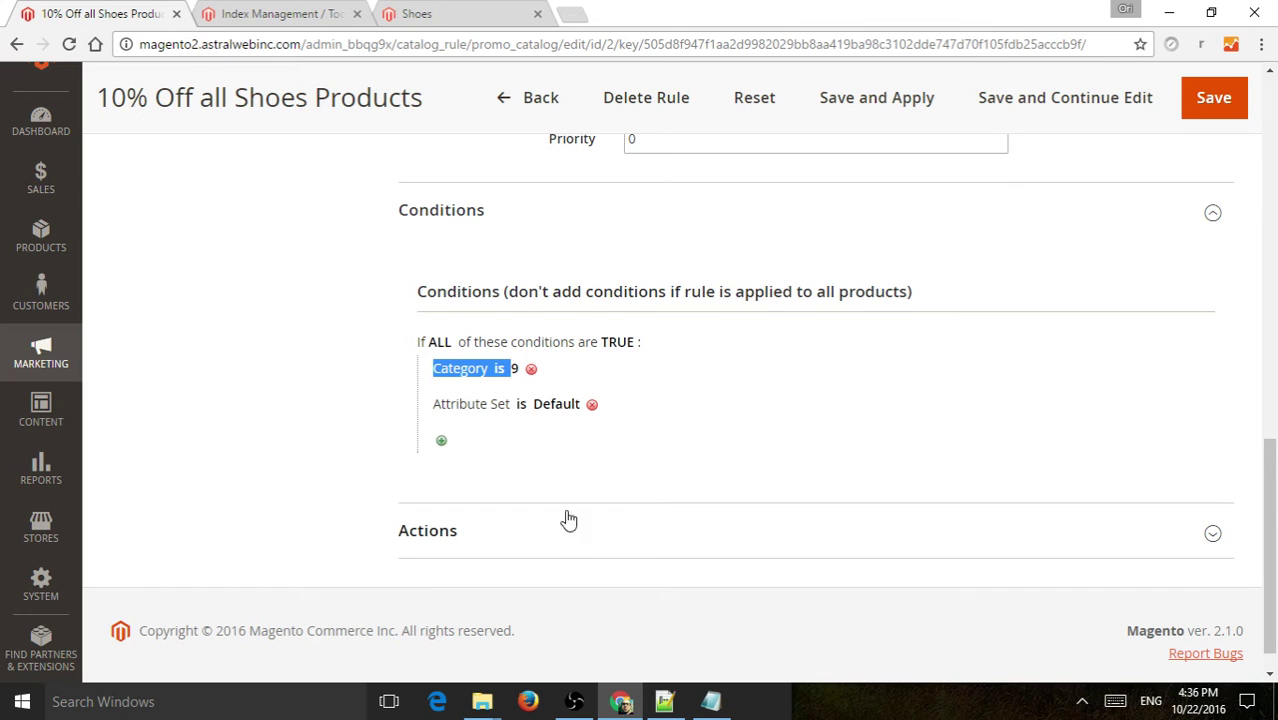
{"action": "left_click", "coordinate": [440, 343]}
{"action": "left_click", "coordinate": [492, 354]}
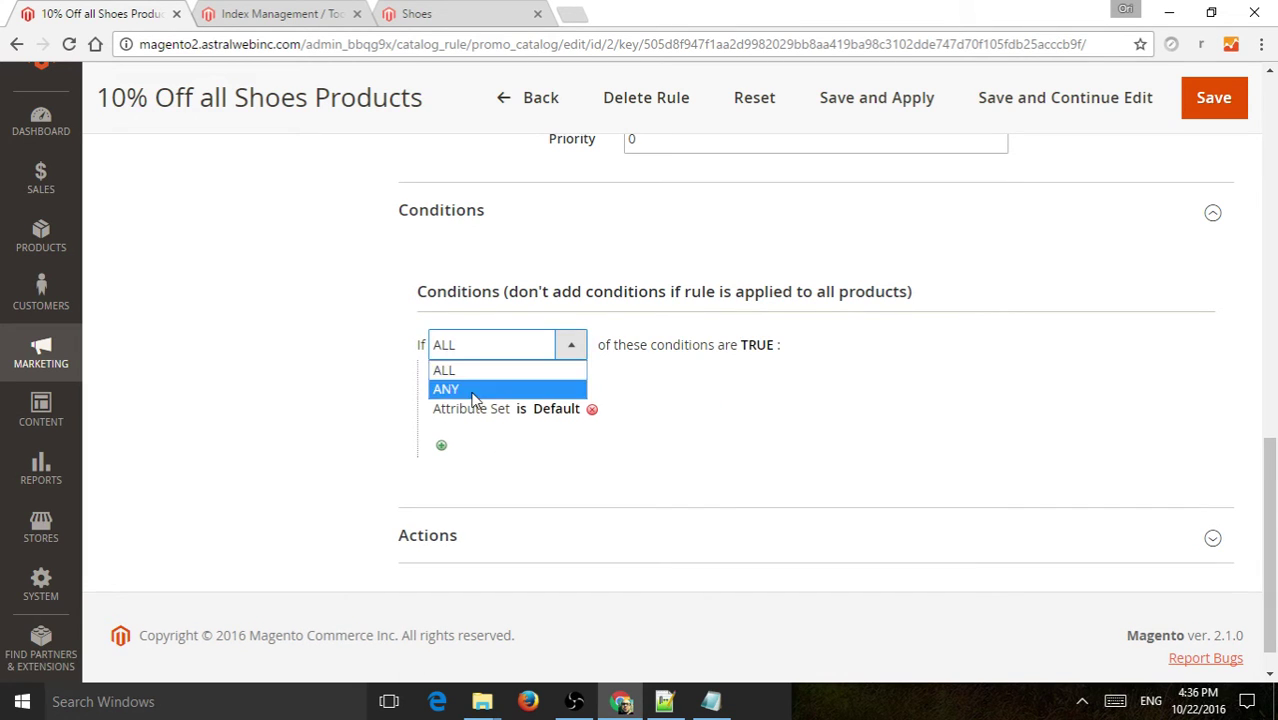
{"action": "left_click", "coordinate": [445, 386]}
{"action": "left_click", "coordinate": [446, 346]}
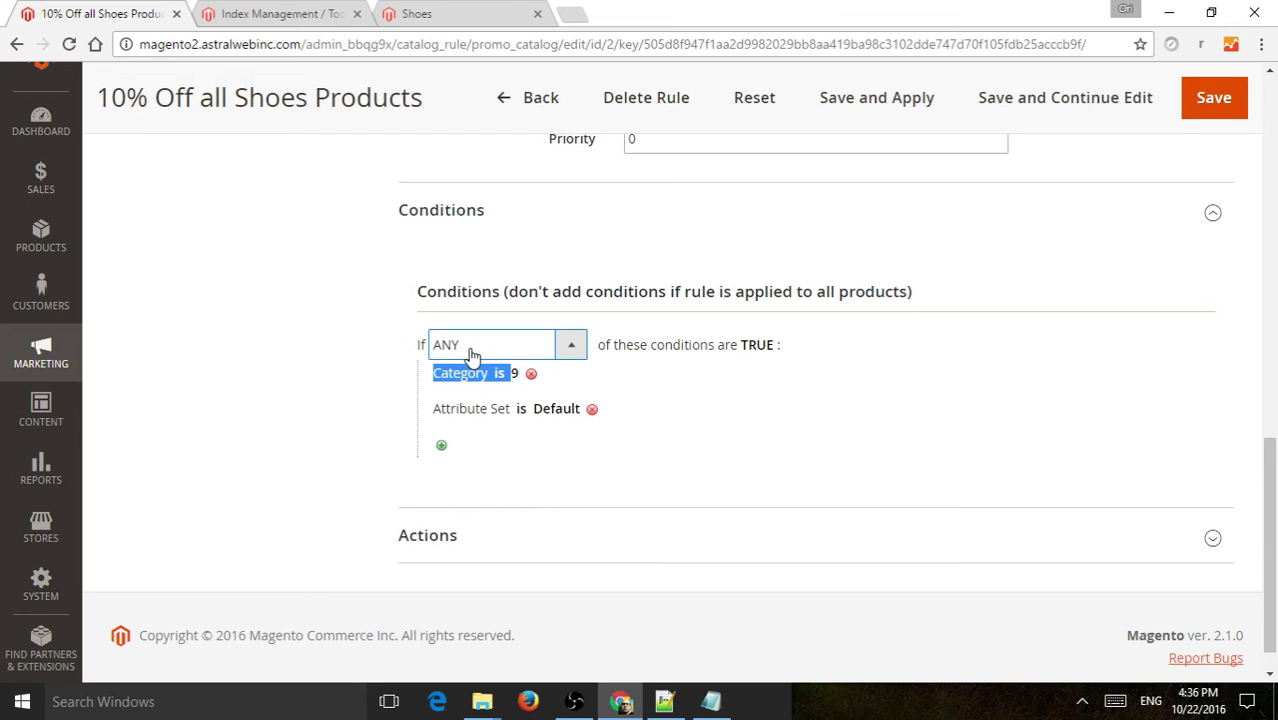
{"action": "left_click", "coordinate": [393, 348]}
{"action": "left_click_drag", "start_coordinate": [447, 368], "coordinate": [521, 404]}
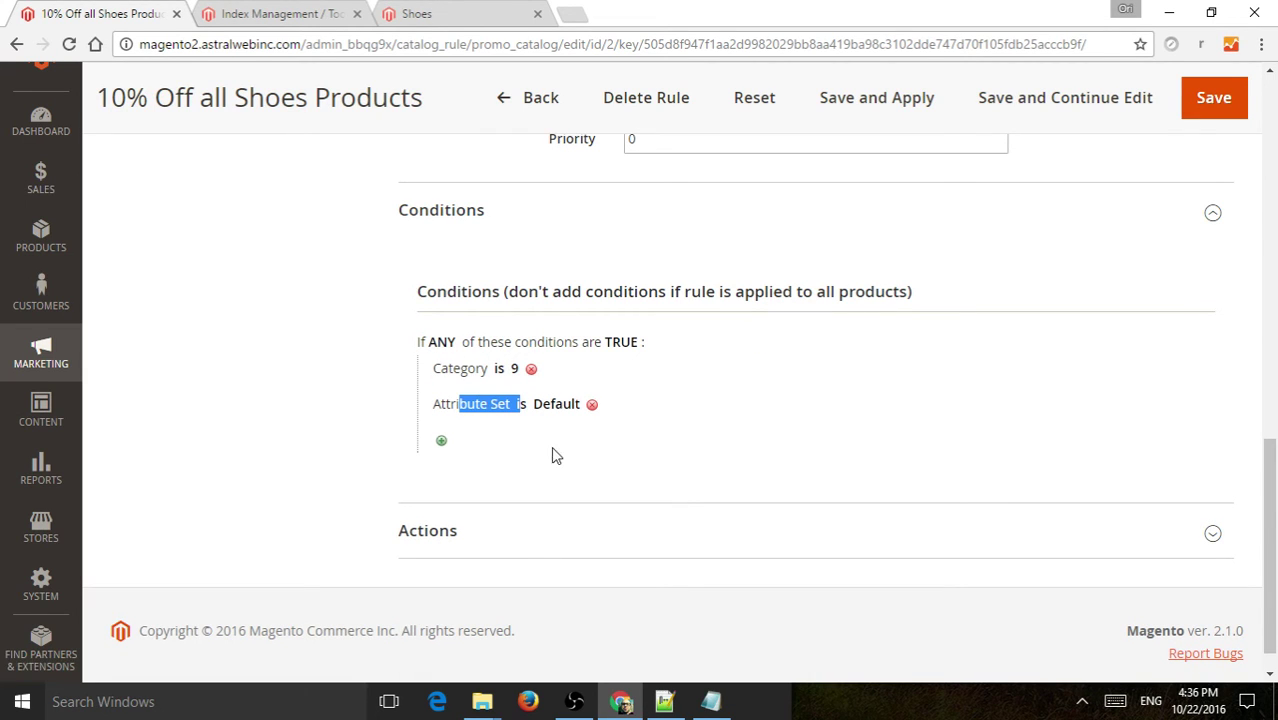
Step: Set the condition combination to match when the conditions are FALSE
{"action": "left_click", "coordinate": [624, 344]}
{"action": "left_click", "coordinate": [628, 348]}
{"action": "left_click", "coordinate": [654, 381]}
{"action": "left_click", "coordinate": [655, 344]}
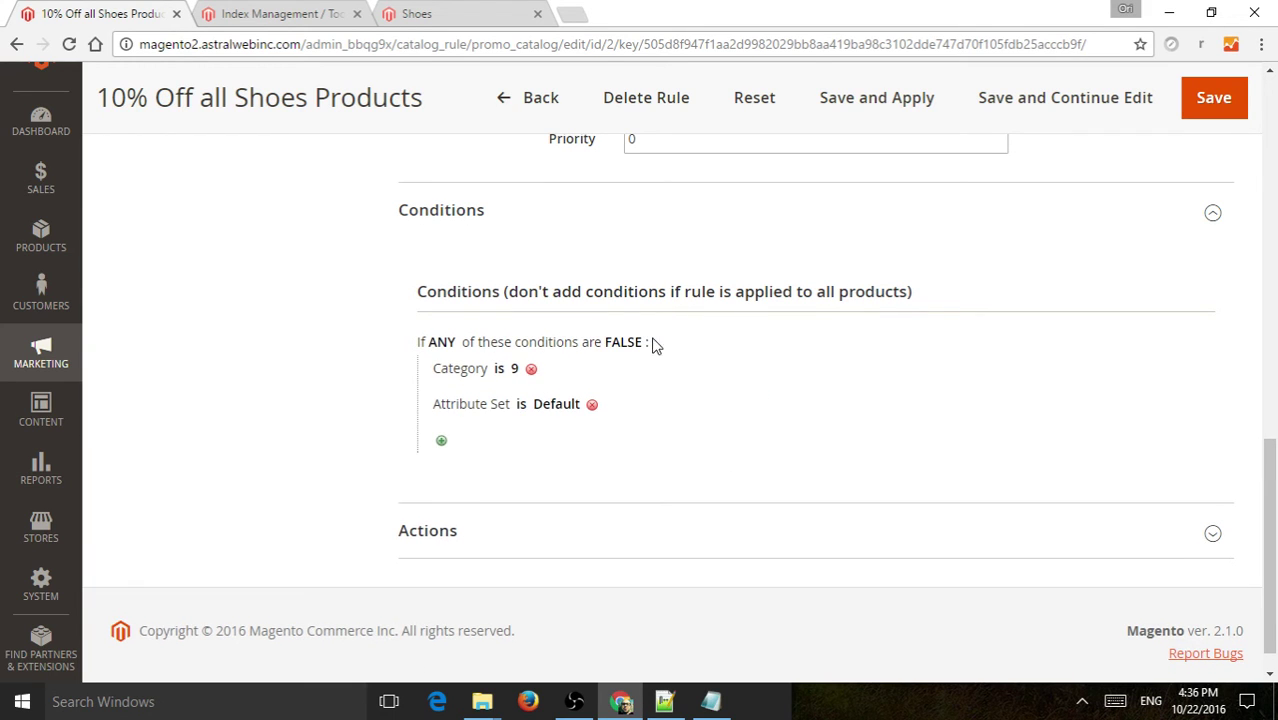
Step: Set the condition combination back to TRUE and remove the Attribute Set condition
{"action": "left_click", "coordinate": [628, 344]}
{"action": "left_click", "coordinate": [632, 352]}
{"action": "left_click", "coordinate": [630, 366]}
{"action": "left_click", "coordinate": [621, 344]}
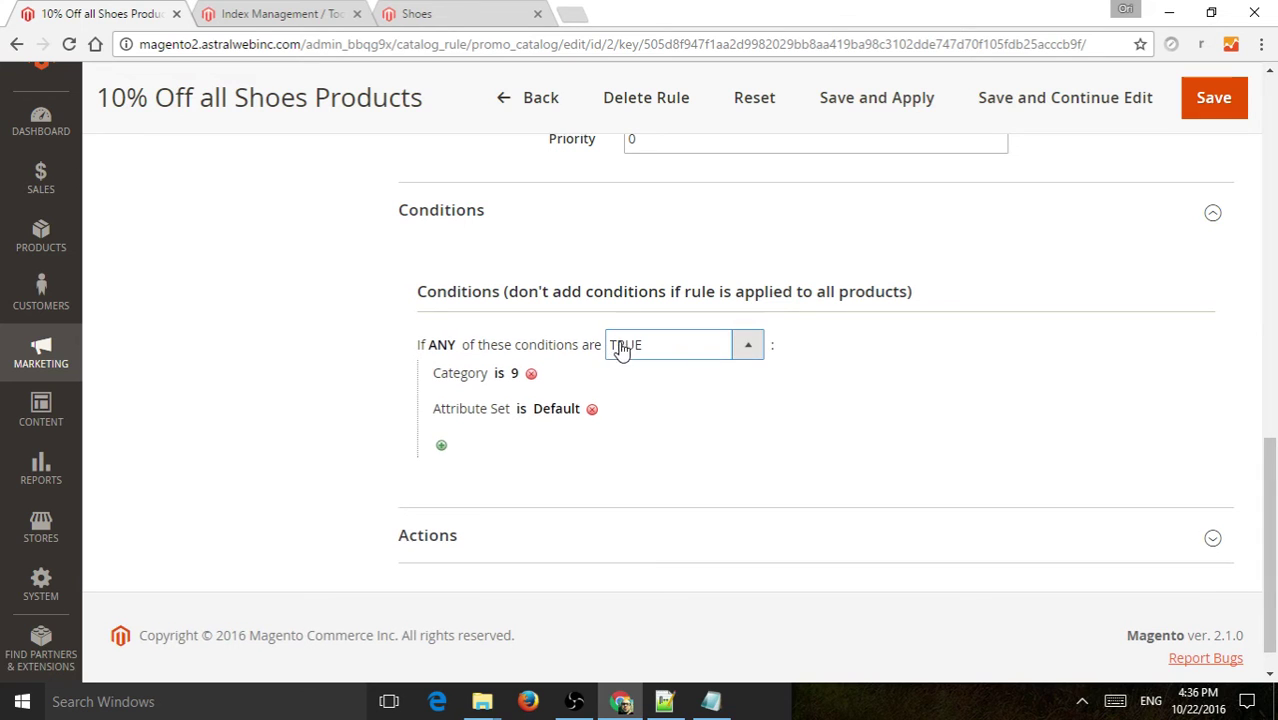
{"action": "left_click", "coordinate": [252, 368]}
{"action": "left_click", "coordinate": [591, 404]}
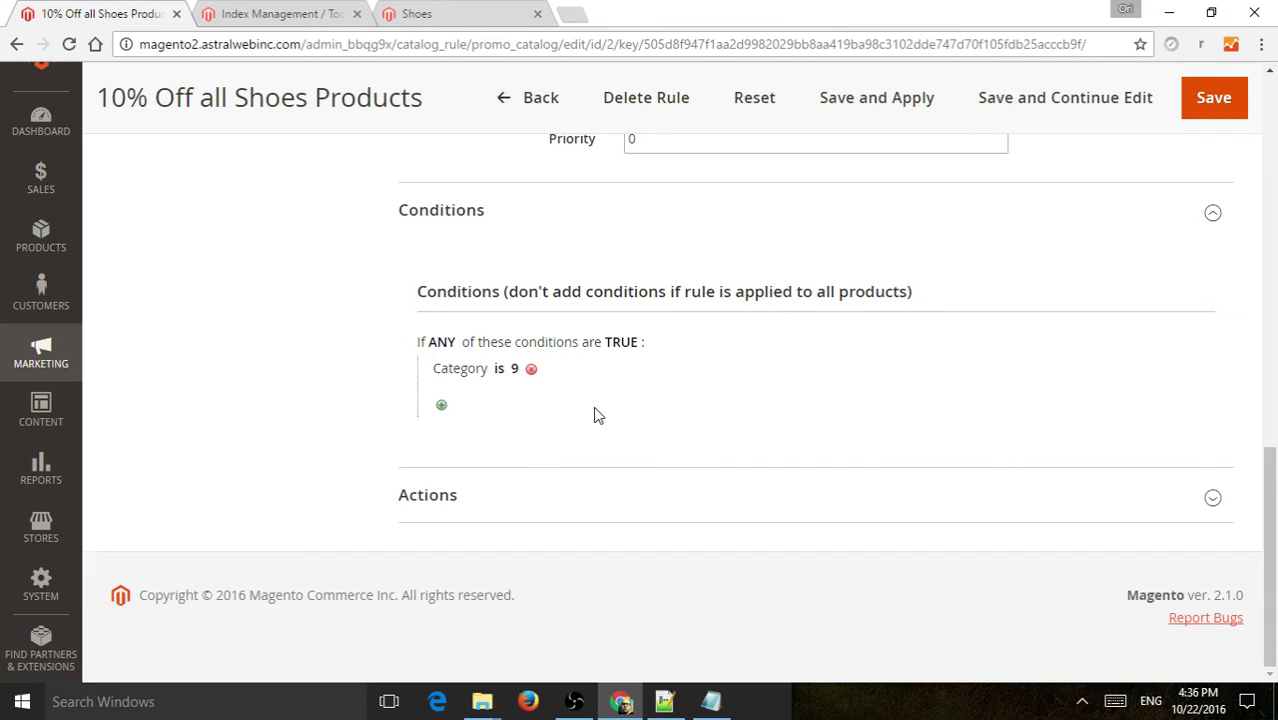
Step: In the rule's Actions section, set the discount to apply as a fixed amount with a Discount Amount of 12
{"action": "left_click", "coordinate": [472, 504]}
{"action": "scroll", "coordinate": [600, 480], "scroll_direction": "down", "scroll_amount": 2}
{"action": "left_click", "coordinate": [760, 370]}
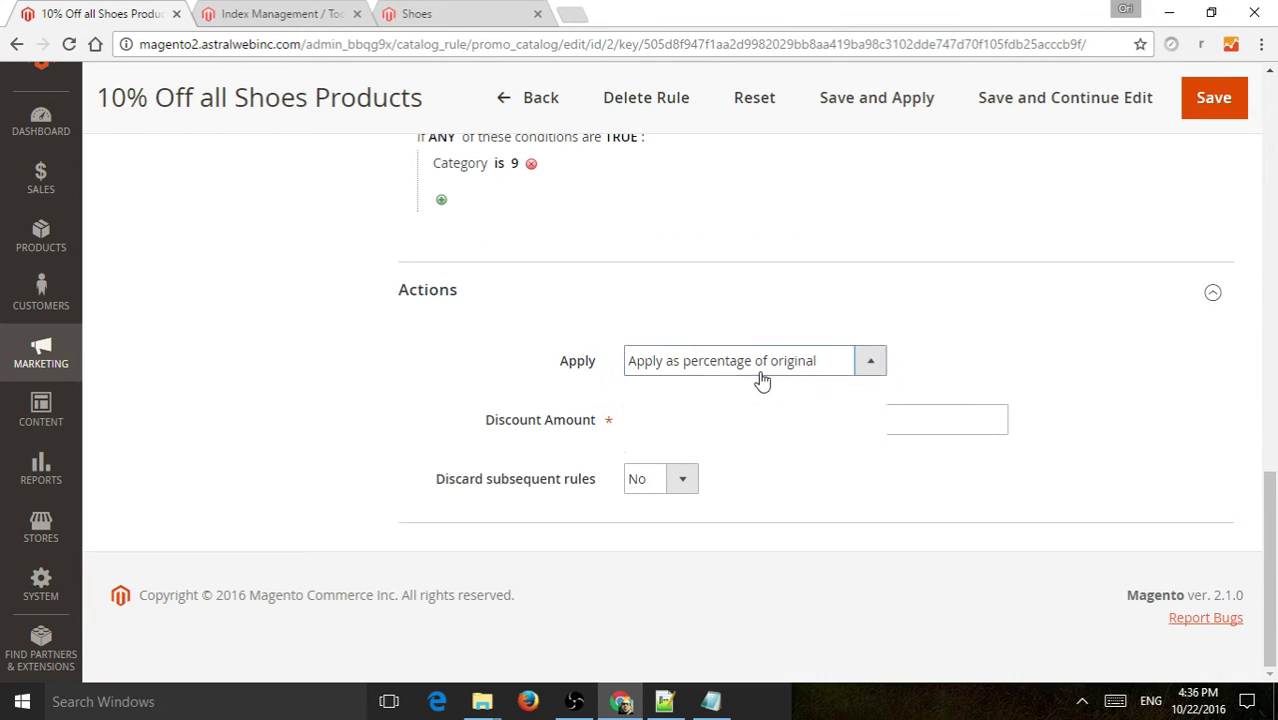
{"action": "left_click", "coordinate": [726, 403]}
{"action": "left_click", "coordinate": [707, 424]}
{"action": "key", "text": "ctrl+a"}
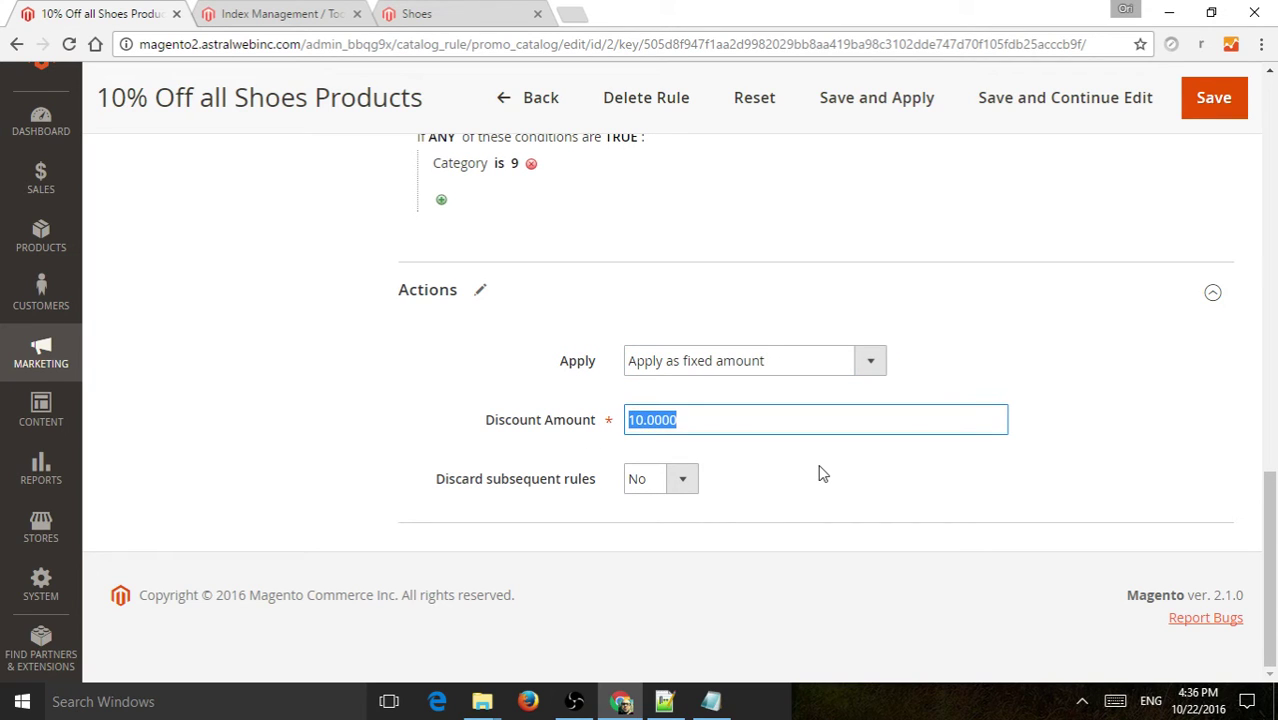
{"action": "type", "text": "12"}
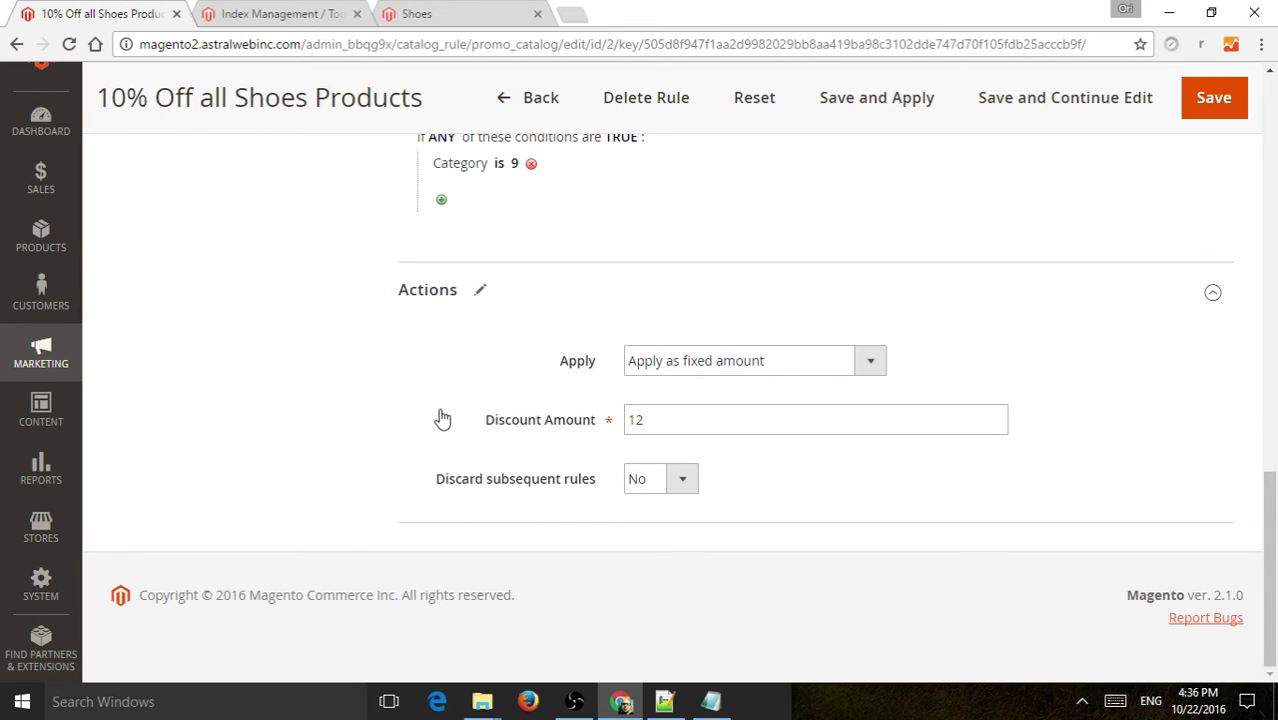
{"action": "scroll", "coordinate": [442, 415], "scroll_direction": "up", "scroll_amount": 6}
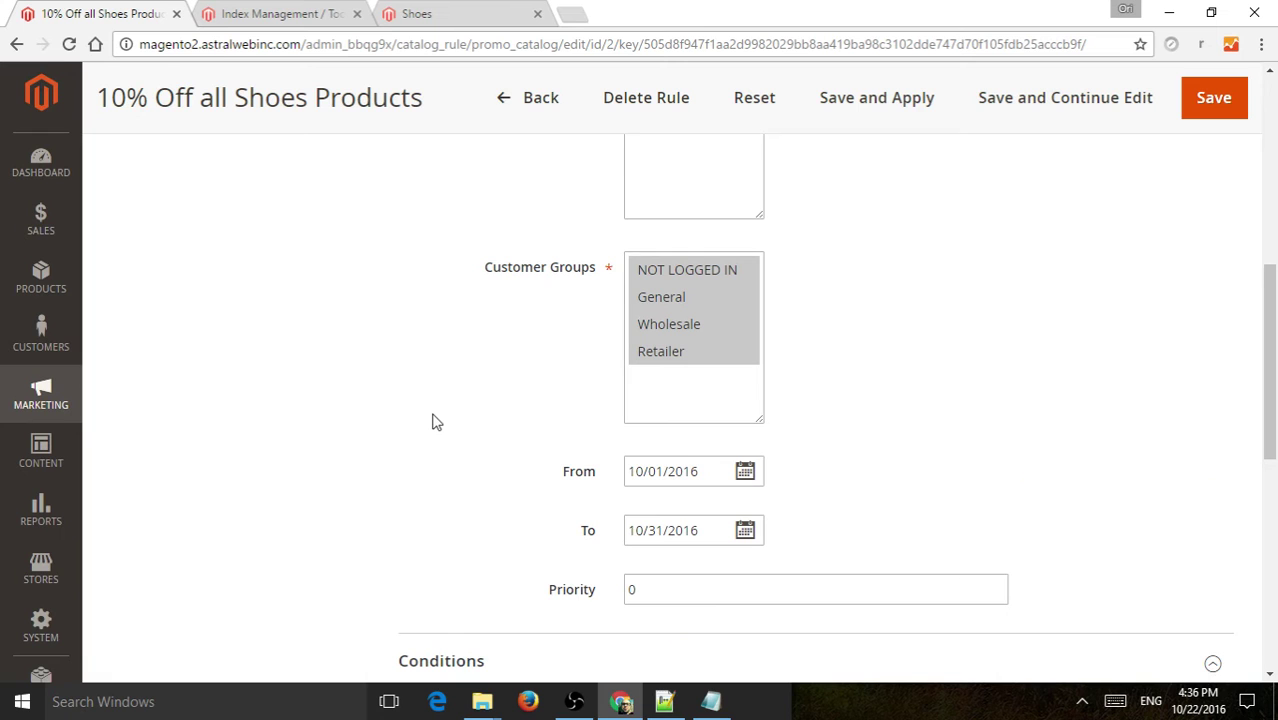
Step: Reload the Index Management page and check the status of the indexers
{"action": "left_click", "coordinate": [285, 14]}
{"action": "left_click", "coordinate": [296, 44]}
{"action": "left_click", "coordinate": [304, 44]}
{"action": "key", "text": "Return"}
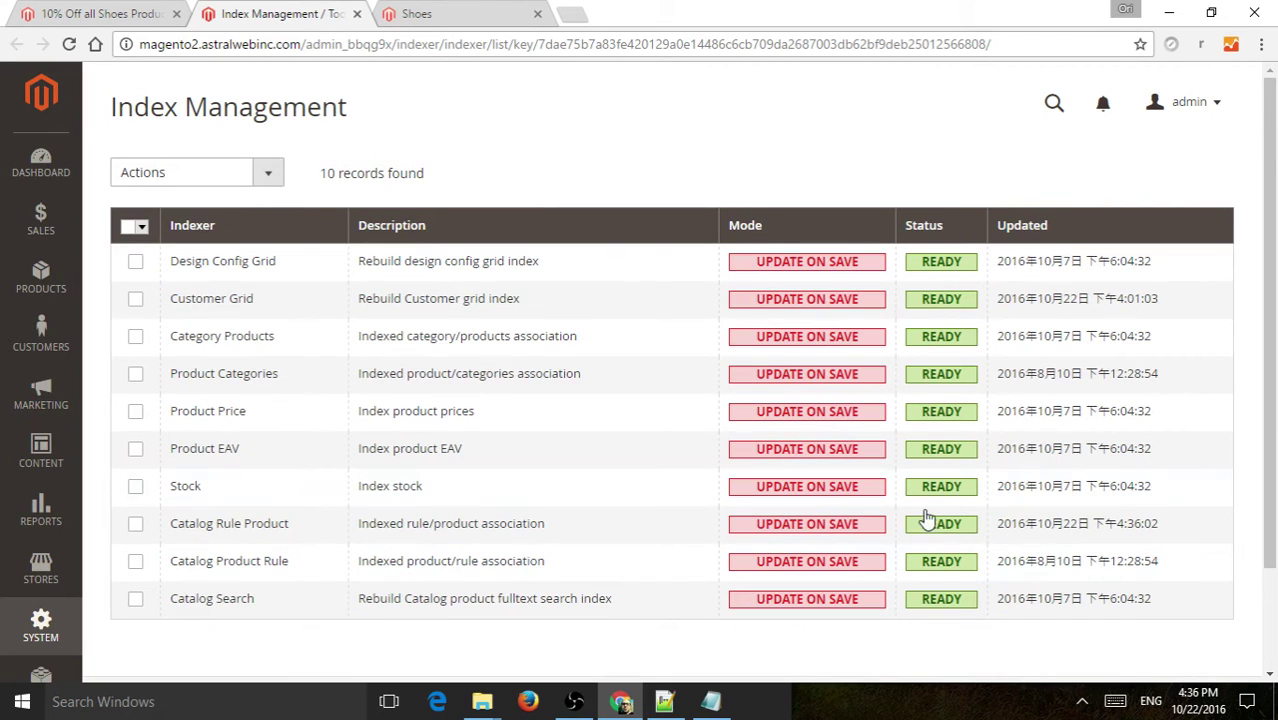
Step: Reload the storefront's Shoes category page and review the discounted and regular prices of the products
{"action": "left_click", "coordinate": [481, 12]}
{"action": "left_click", "coordinate": [452, 48]}
{"action": "left_click", "coordinate": [473, 48]}
{"action": "key", "text": "Return"}
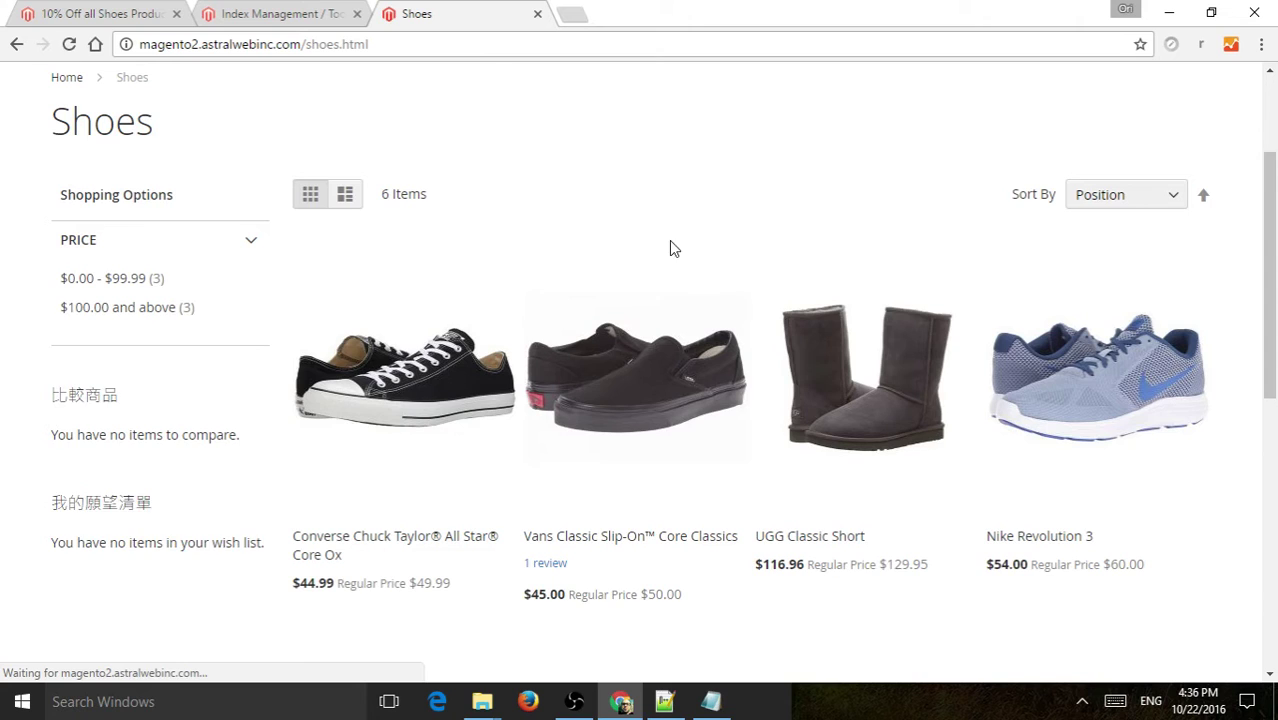
{"action": "scroll", "coordinate": [672, 248], "scroll_direction": "down", "scroll_amount": 2}
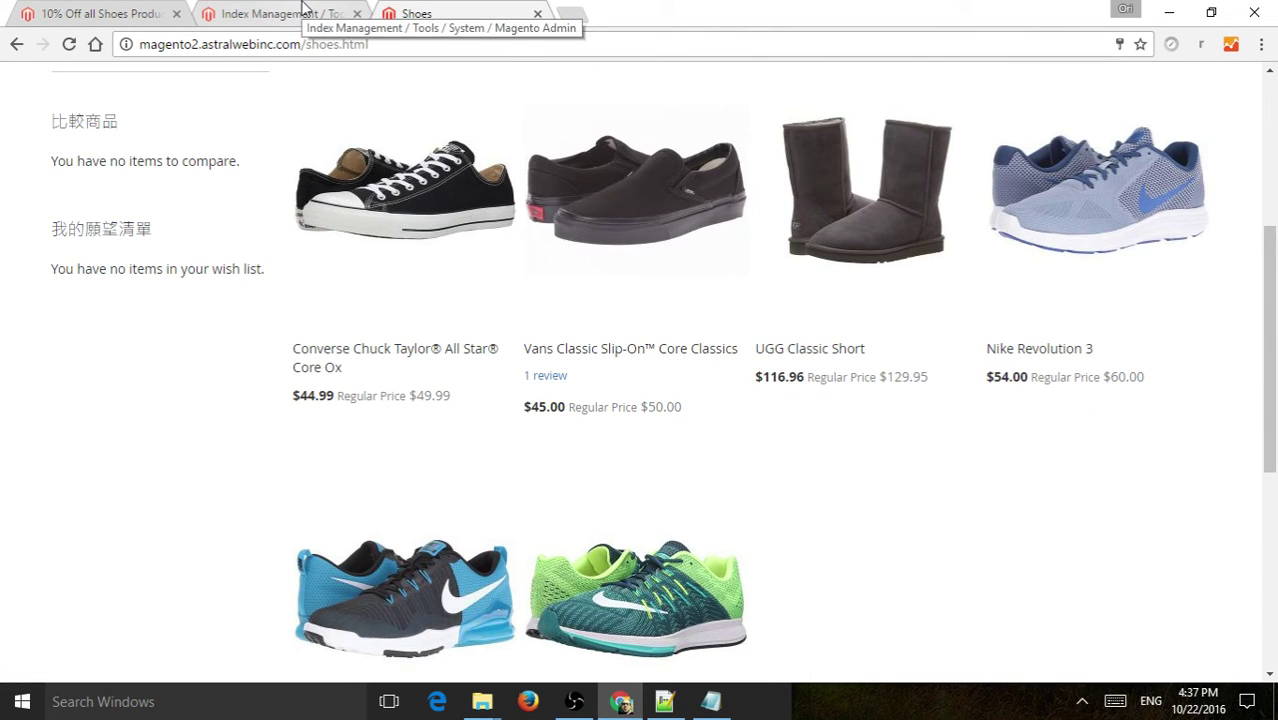
Step: Delete the "10% Off all Shoes Products" catalog price rule and dismiss the system message about invalid indexers
{"action": "left_click", "coordinate": [70, 10]}
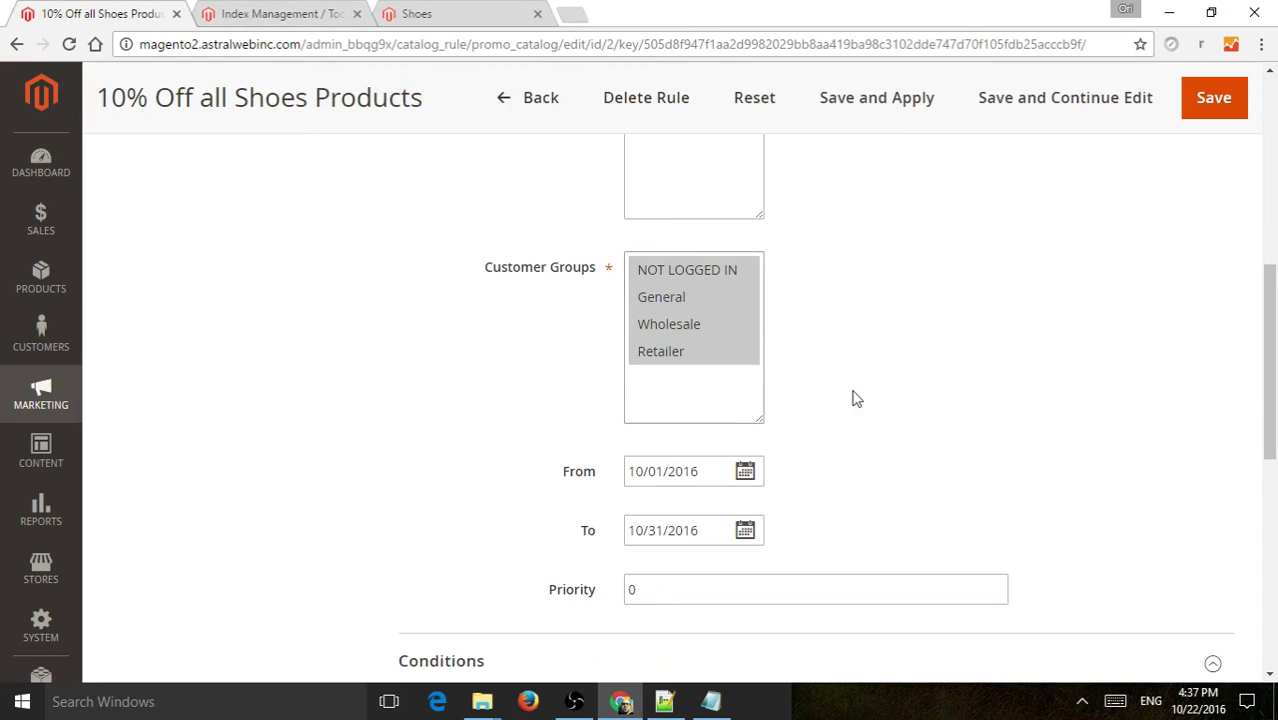
{"action": "scroll", "coordinate": [987, 337], "scroll_direction": "up", "scroll_amount": 5}
{"action": "left_click", "coordinate": [620, 206]}
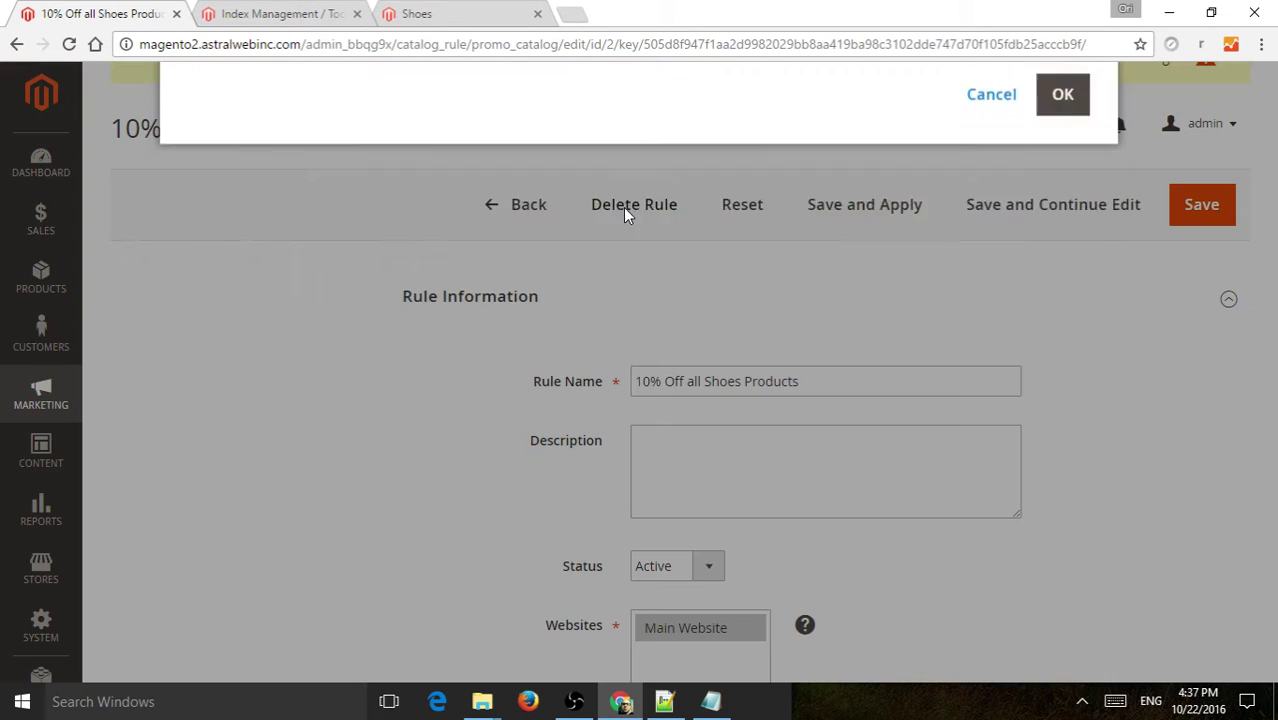
{"action": "left_click", "coordinate": [1063, 213]}
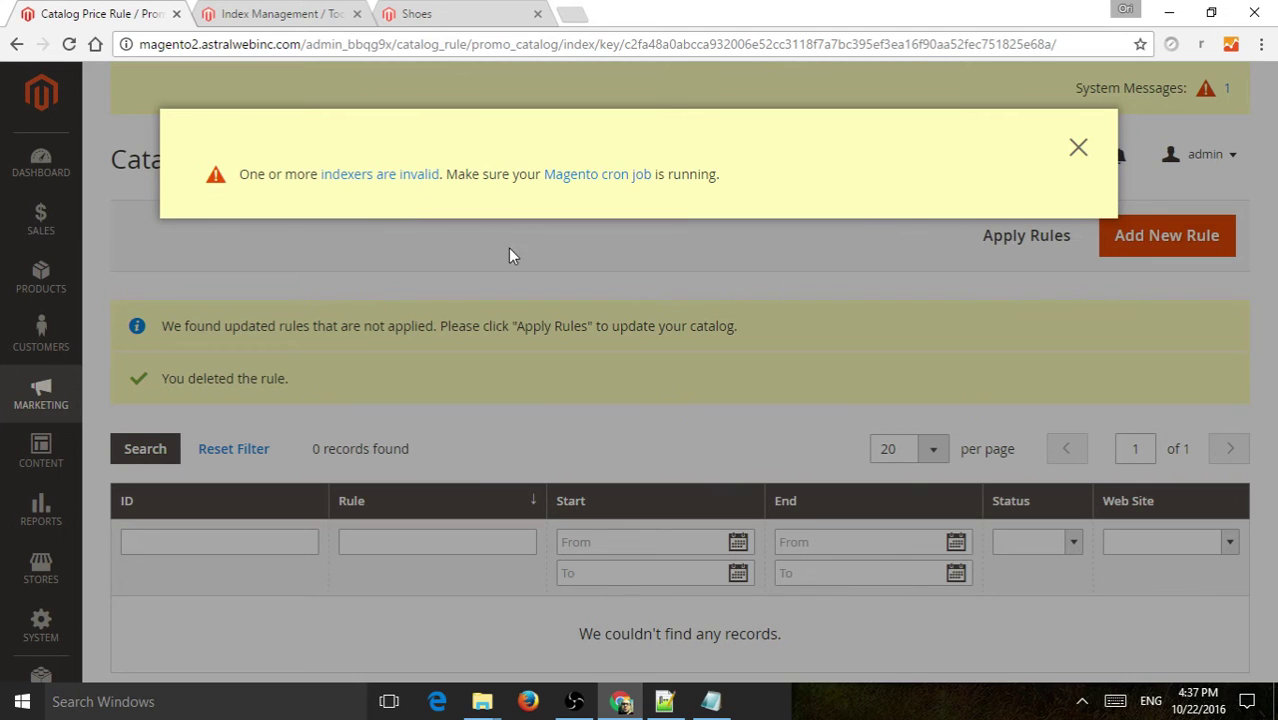
{"action": "left_click", "coordinate": [1078, 150]}
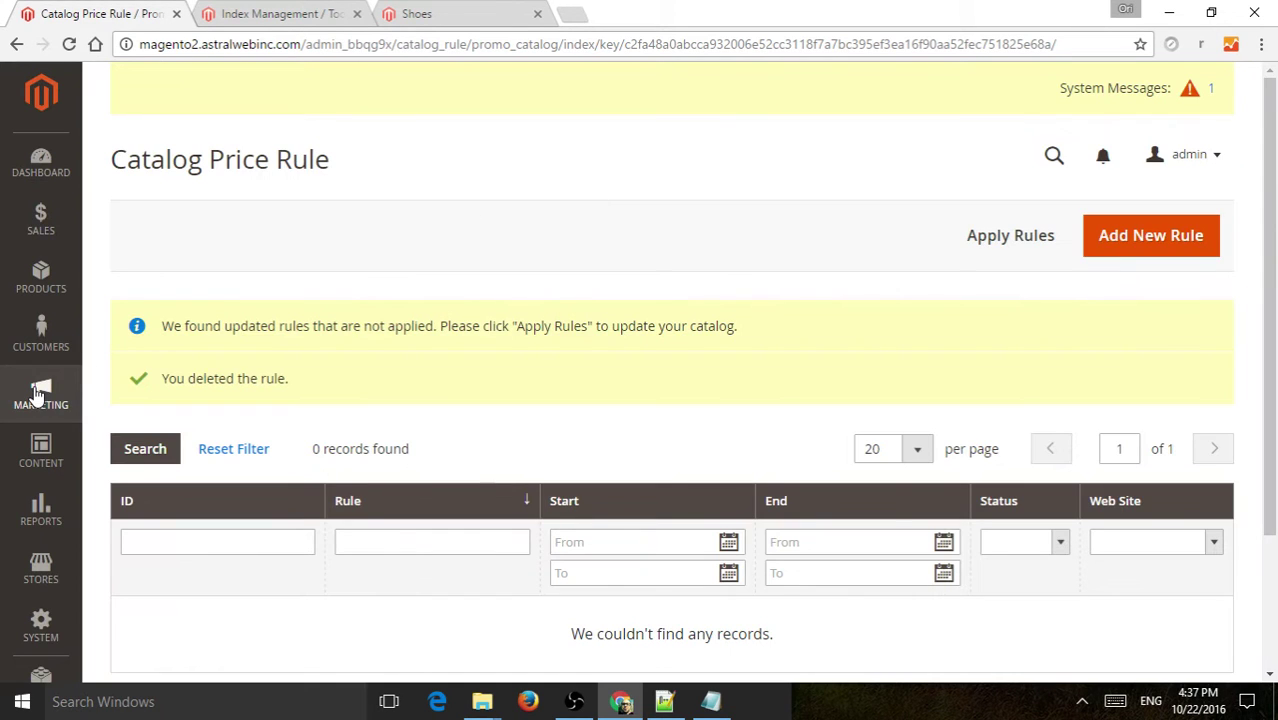
Step: Start a new rule in Cart Price Rules and name it "Coupon for 5%"
{"action": "left_click", "coordinate": [37, 395]}
{"action": "left_click", "coordinate": [176, 263]}
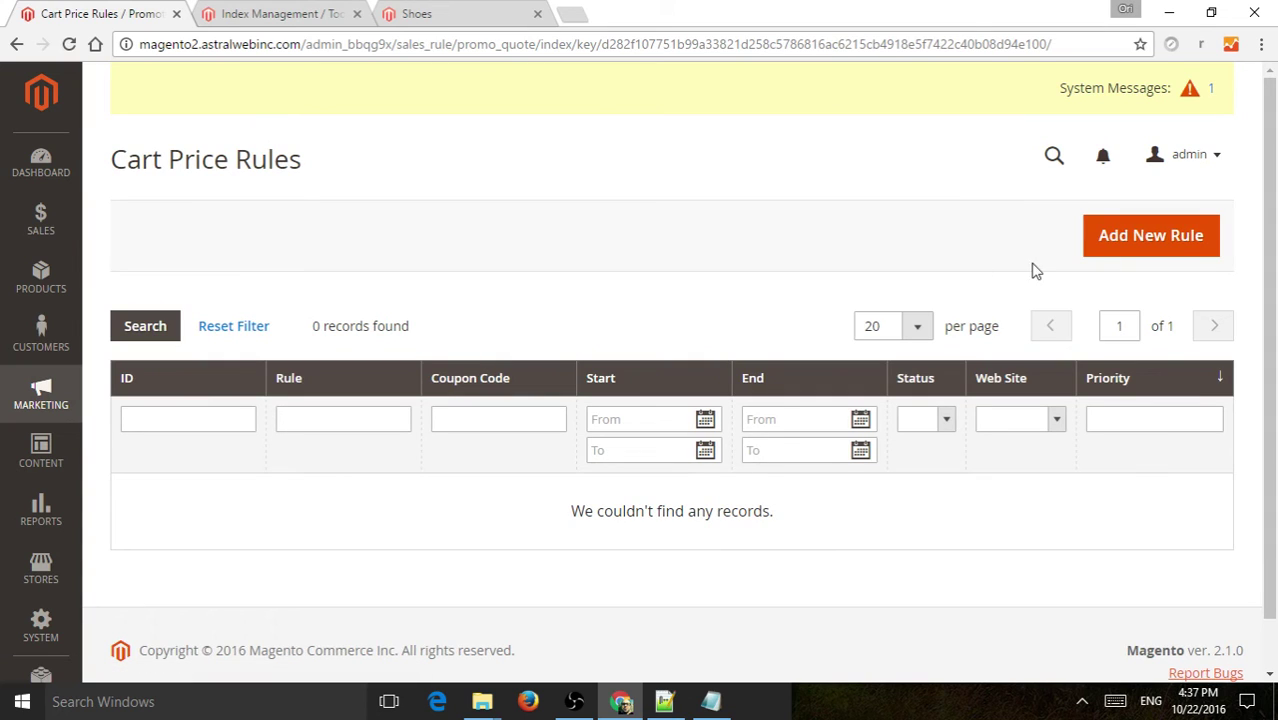
{"action": "left_click", "coordinate": [1168, 235]}
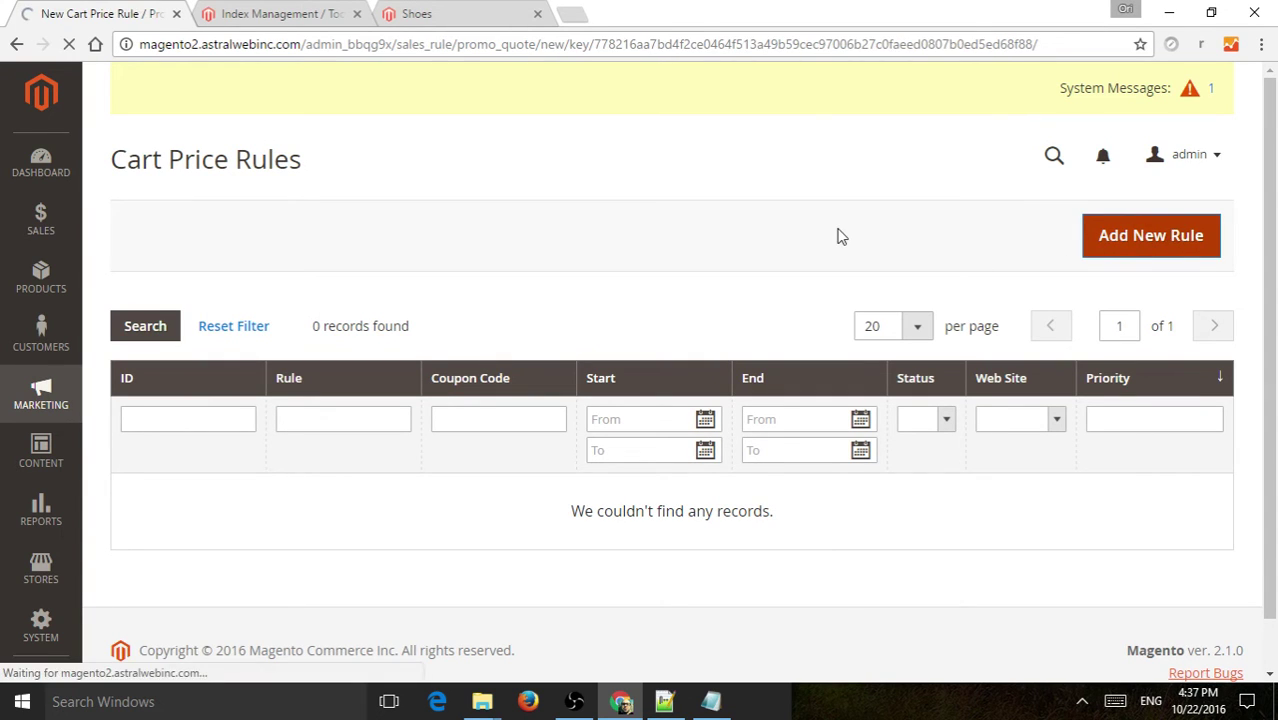
{"action": "scroll", "coordinate": [613, 337], "scroll_direction": "down", "scroll_amount": 1}
{"action": "left_click", "coordinate": [562, 333]}
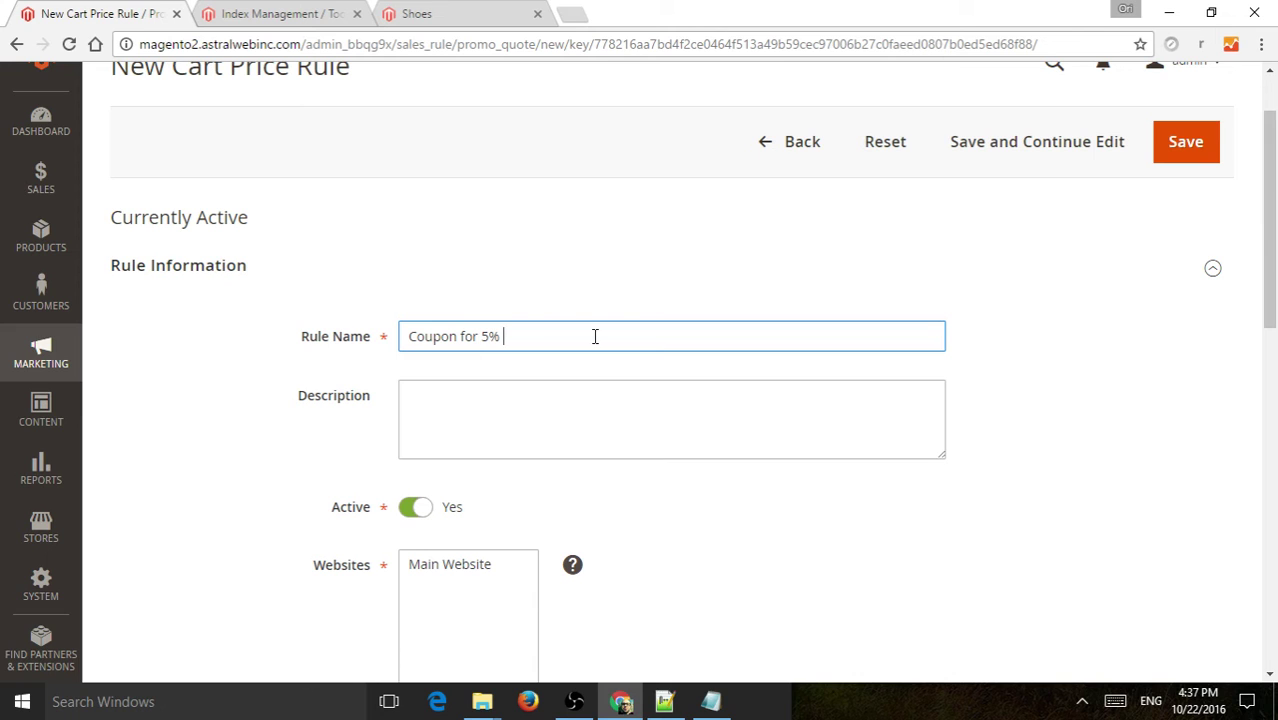
{"action": "scroll", "coordinate": [613, 366], "scroll_direction": "down", "scroll_amount": 2}
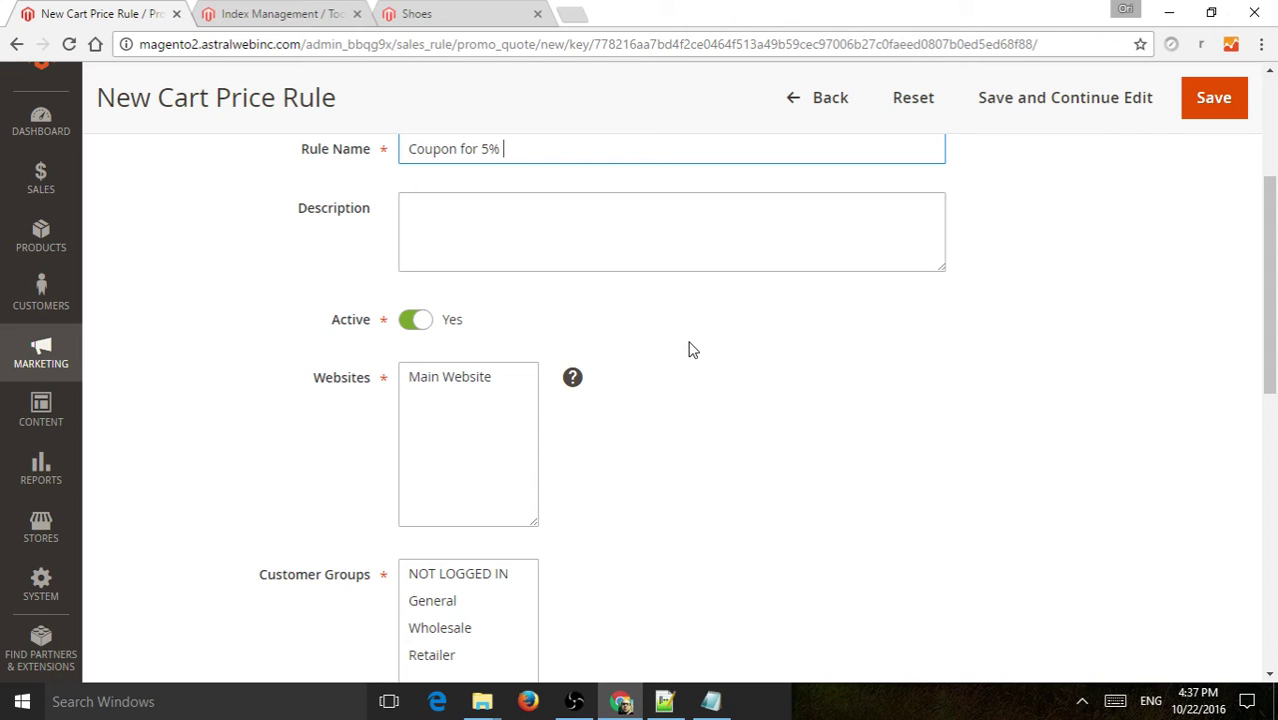
{"action": "scroll", "coordinate": [688, 350], "scroll_direction": "up", "scroll_amount": 1}
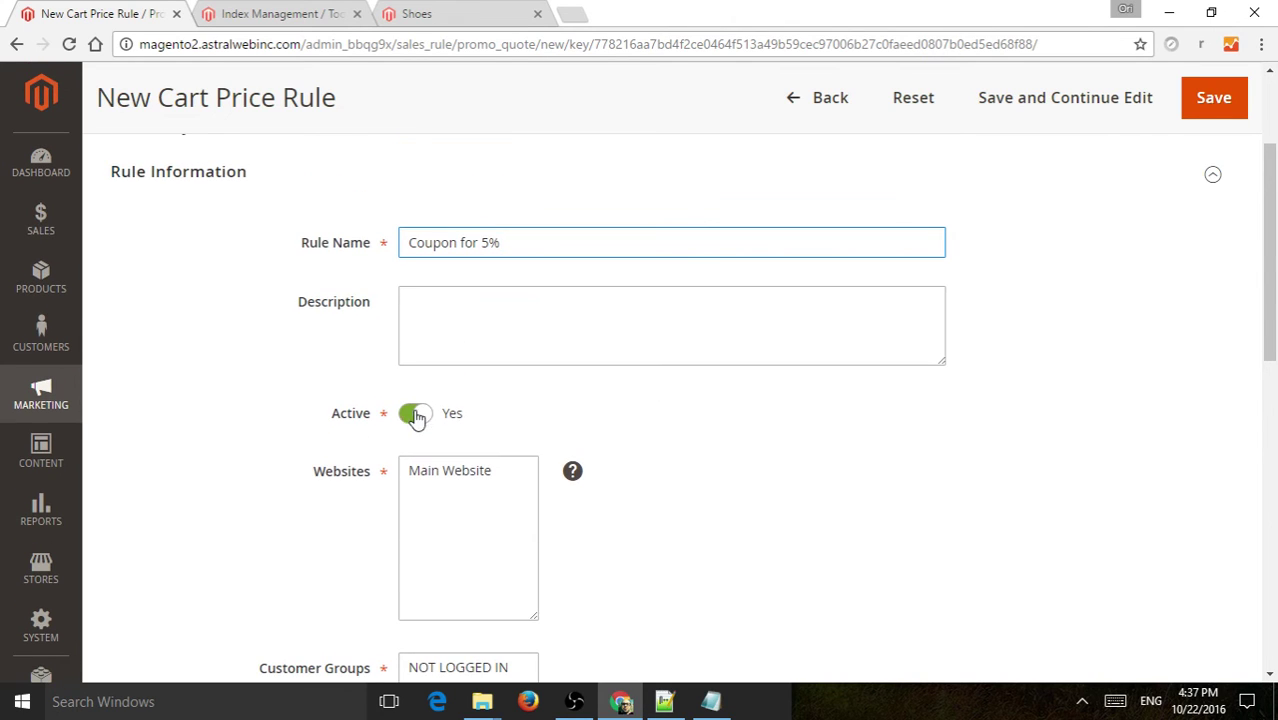
Step: Assign the cart price rule to Main Website and to the NOT LOGGED IN, General, Wholesale and Retailer customer groups
{"action": "left_click", "coordinate": [452, 472]}
{"action": "scroll", "coordinate": [700, 330], "scroll_direction": "down", "scroll_amount": 2}
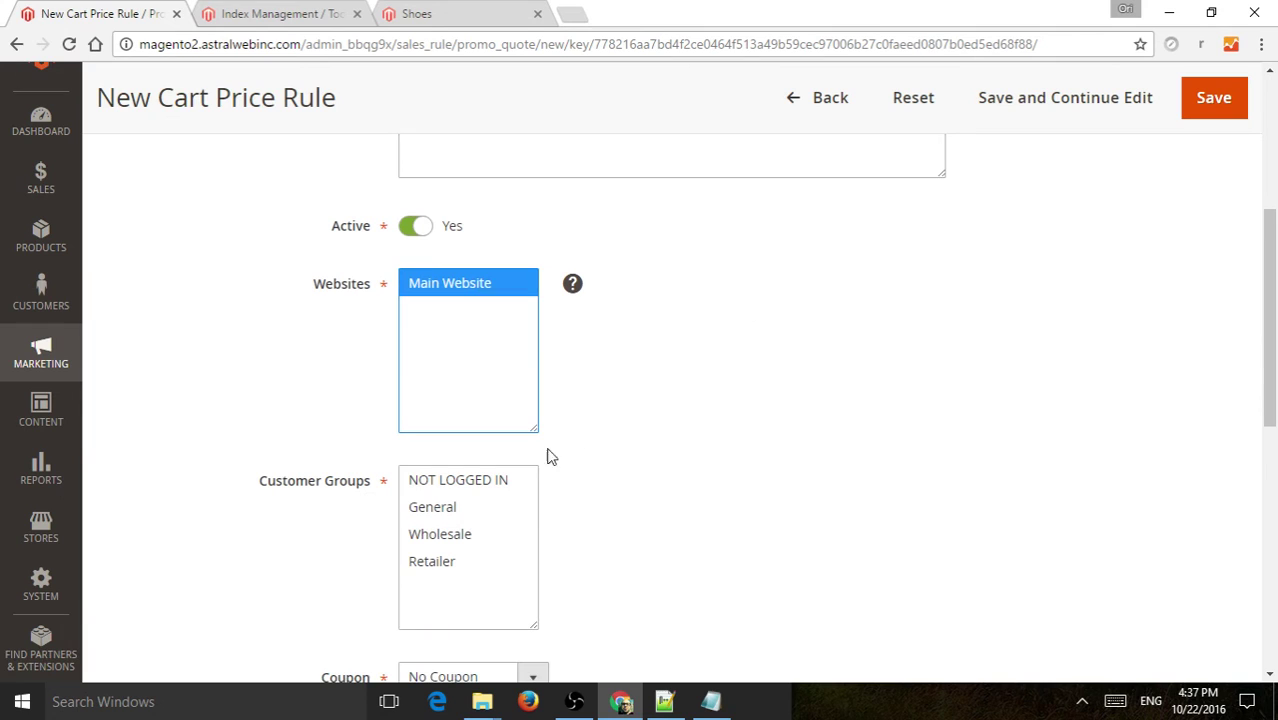
{"action": "left_click", "coordinate": [491, 480]}
{"action": "left_click", "coordinate": [449, 575], "text": "shift"}
{"action": "scroll", "coordinate": [813, 354], "scroll_direction": "down", "scroll_amount": 4}
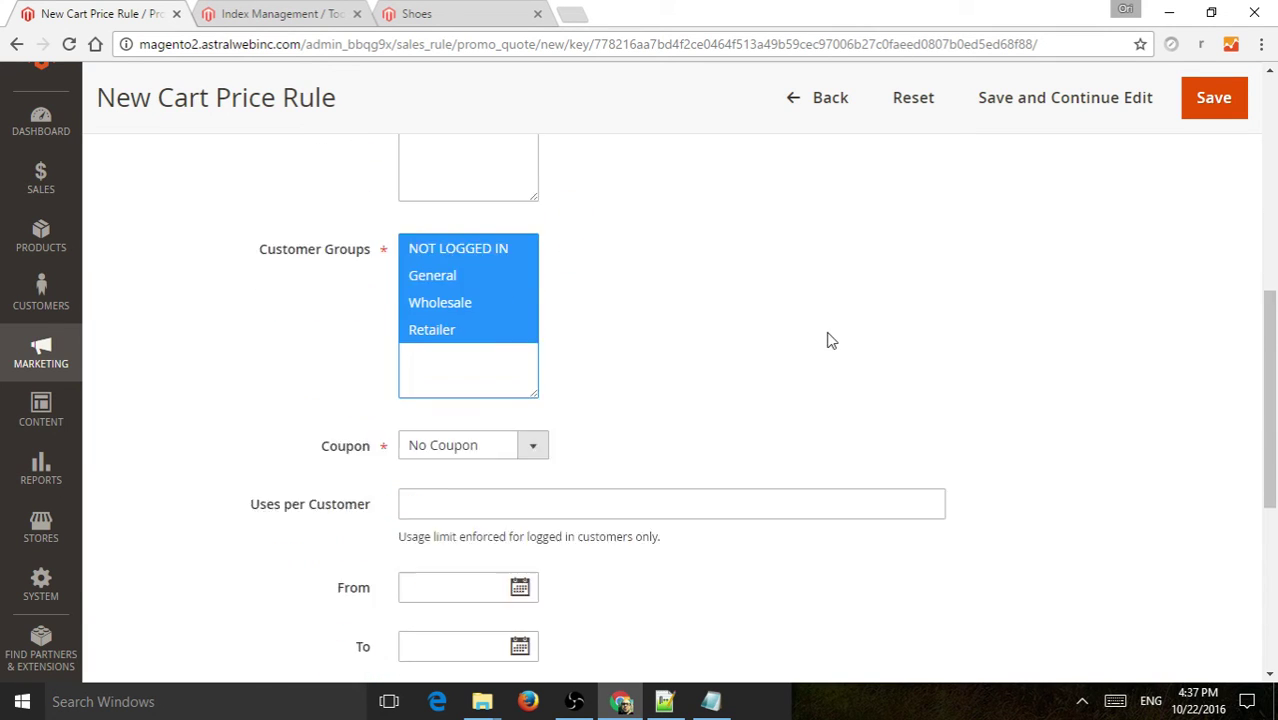
Step: Set the cart price rule's coupon type to Specific Coupon and activate the Coupon Code field for entry
{"action": "left_click", "coordinate": [531, 310]}
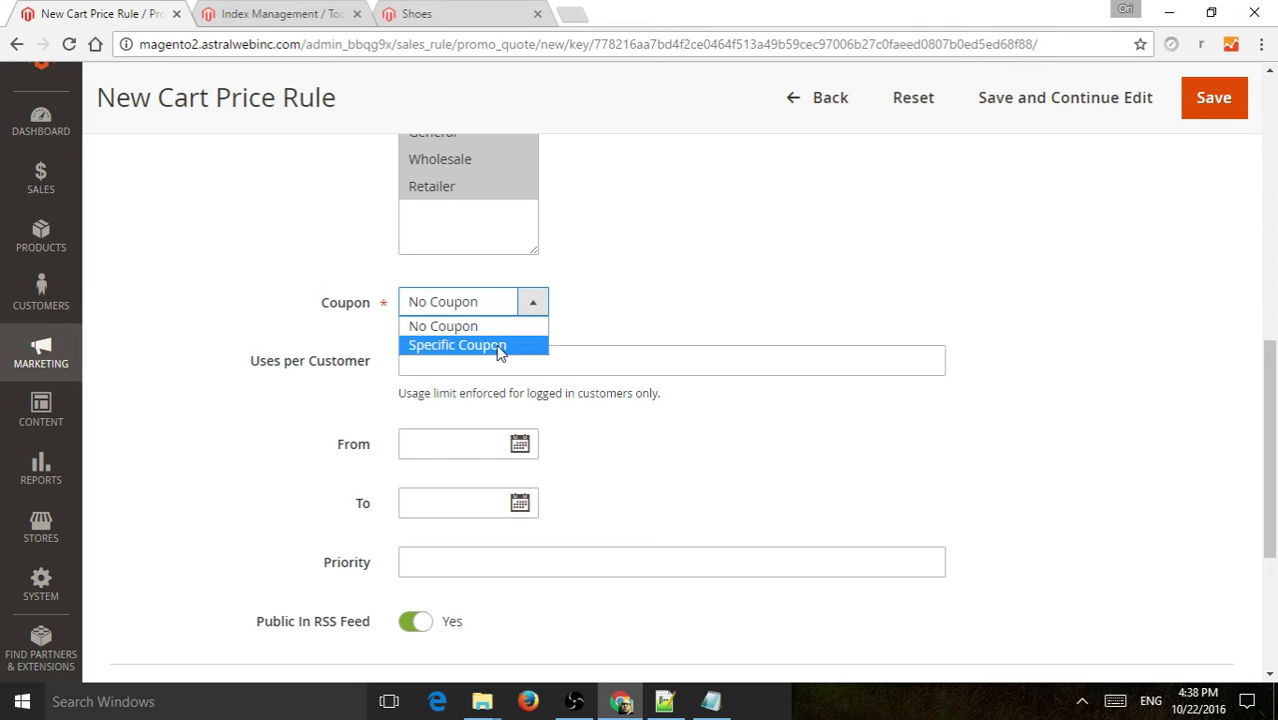
{"action": "left_click", "coordinate": [500, 346]}
{"action": "left_click", "coordinate": [556, 350]}
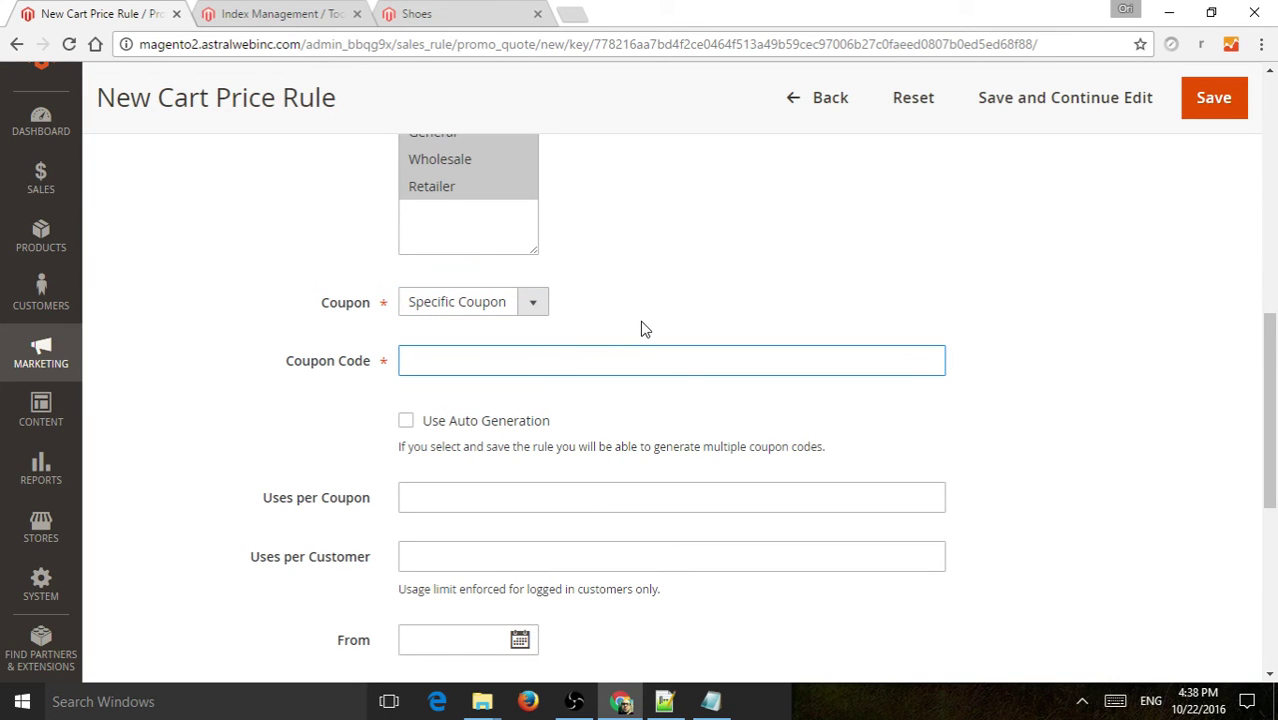
{"action": "scroll", "coordinate": [700, 320], "scroll_direction": "up", "scroll_amount": 5}
{"action": "scroll", "coordinate": [715, 312], "scroll_direction": "down", "scroll_amount": 2}
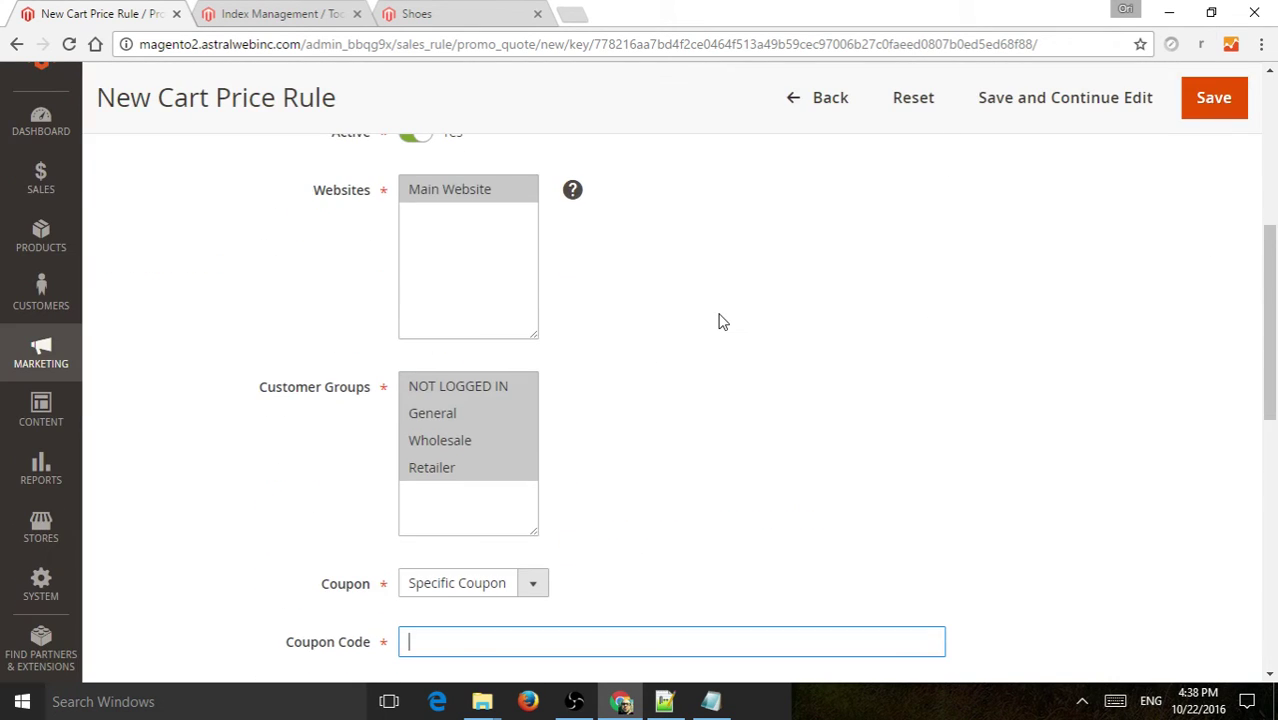
Step: Enter 5off as the cart price rule's coupon code
{"action": "type", "text": "5off"}
{"action": "scroll", "coordinate": [779, 290], "scroll_direction": "down", "scroll_amount": 4}
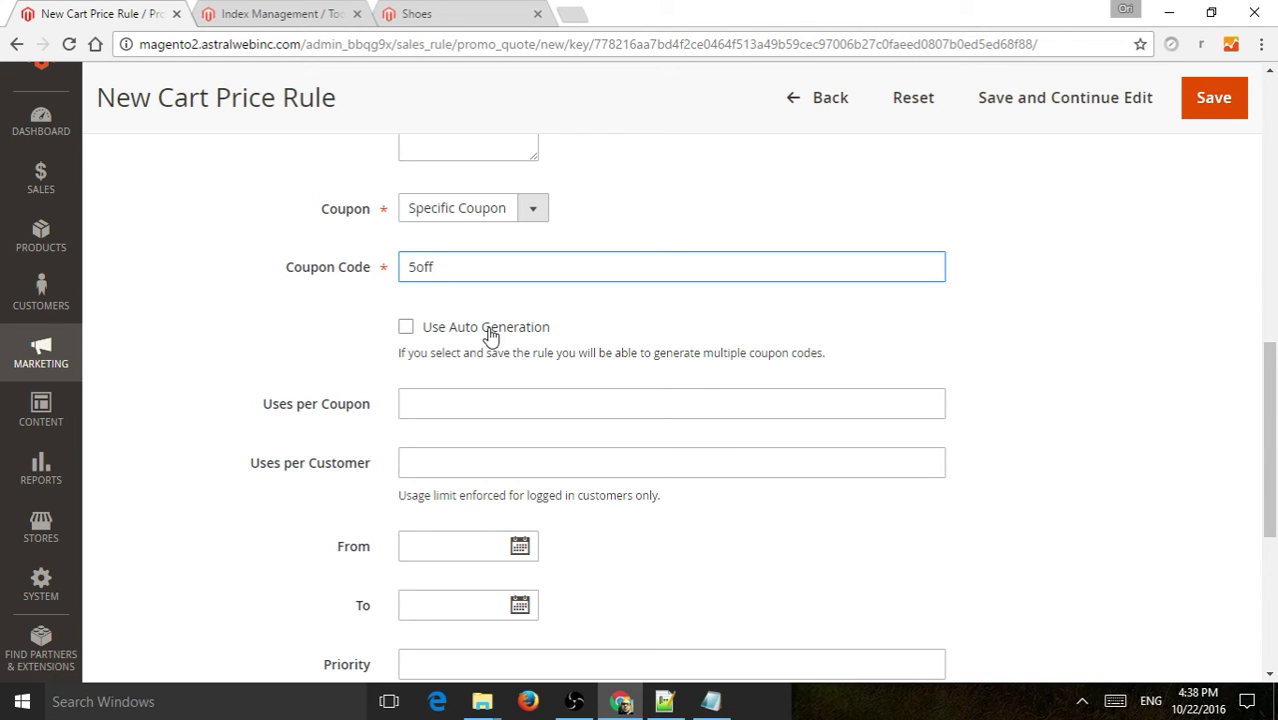
{"action": "left_click_drag", "start_coordinate": [511, 271], "coordinate": [379, 271]}
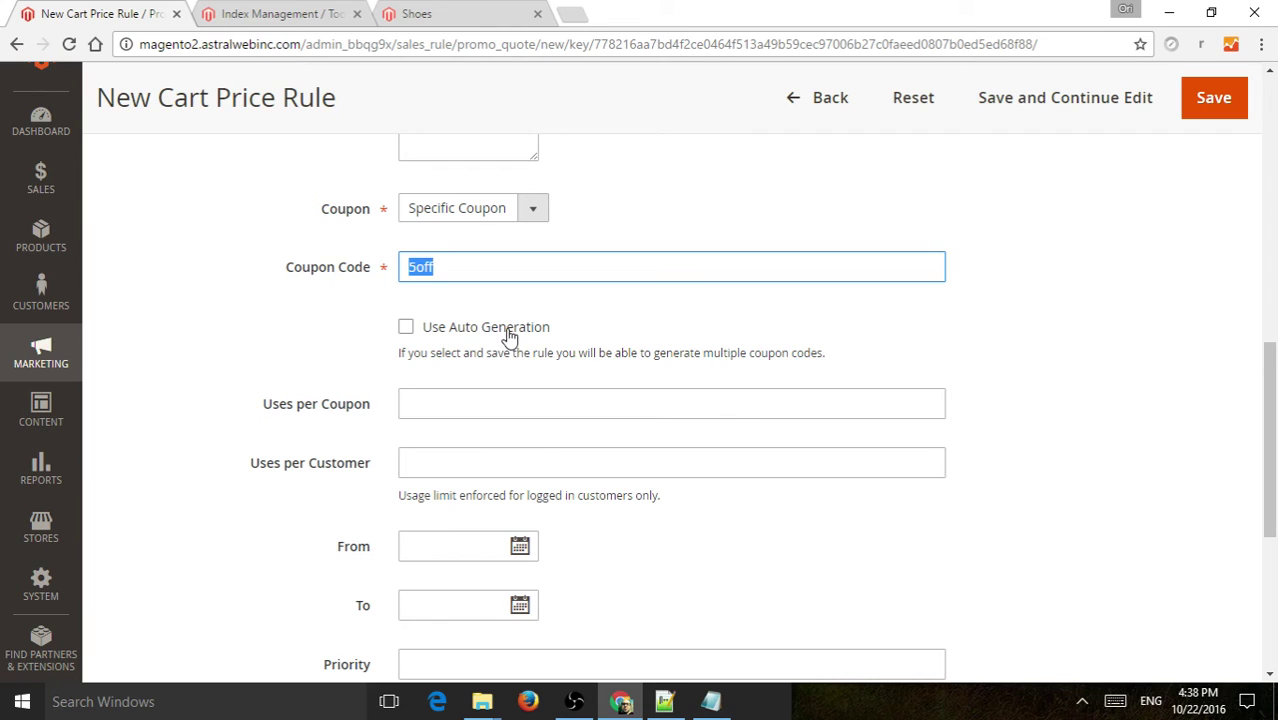
Step: Limit the coupon to 100 uses in total and 1 use per customer
{"action": "left_click", "coordinate": [490, 408]}
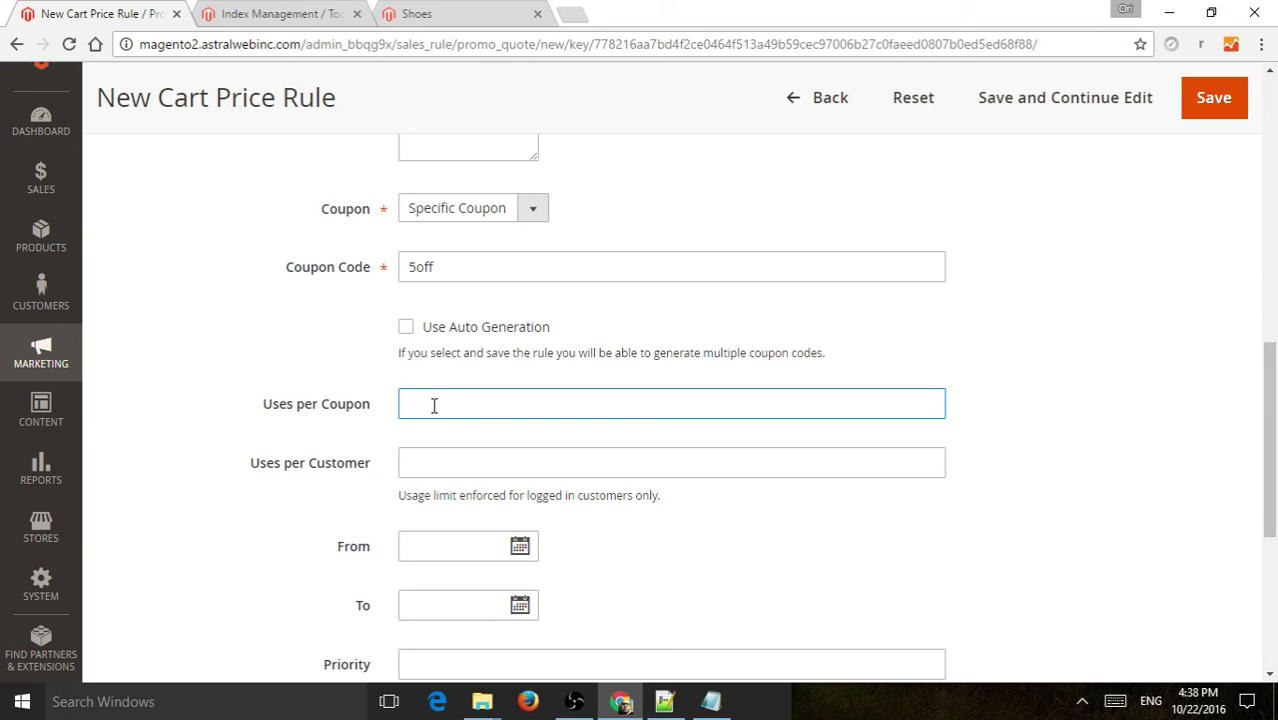
{"action": "type", "text": "1"}
{"action": "left_click", "coordinate": [450, 457]}
{"action": "left_click", "coordinate": [479, 401]}
{"action": "type", "text": "00"}
{"action": "left_click", "coordinate": [538, 462]}
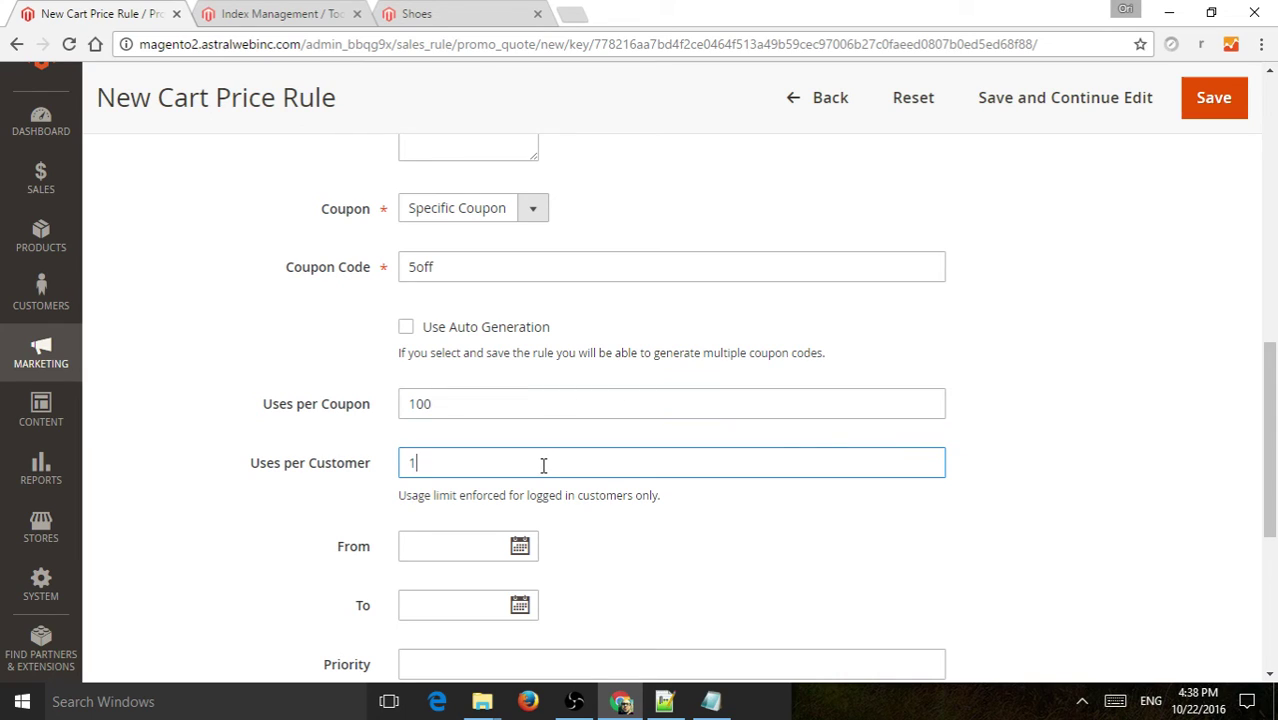
{"action": "left_click", "coordinate": [1022, 412]}
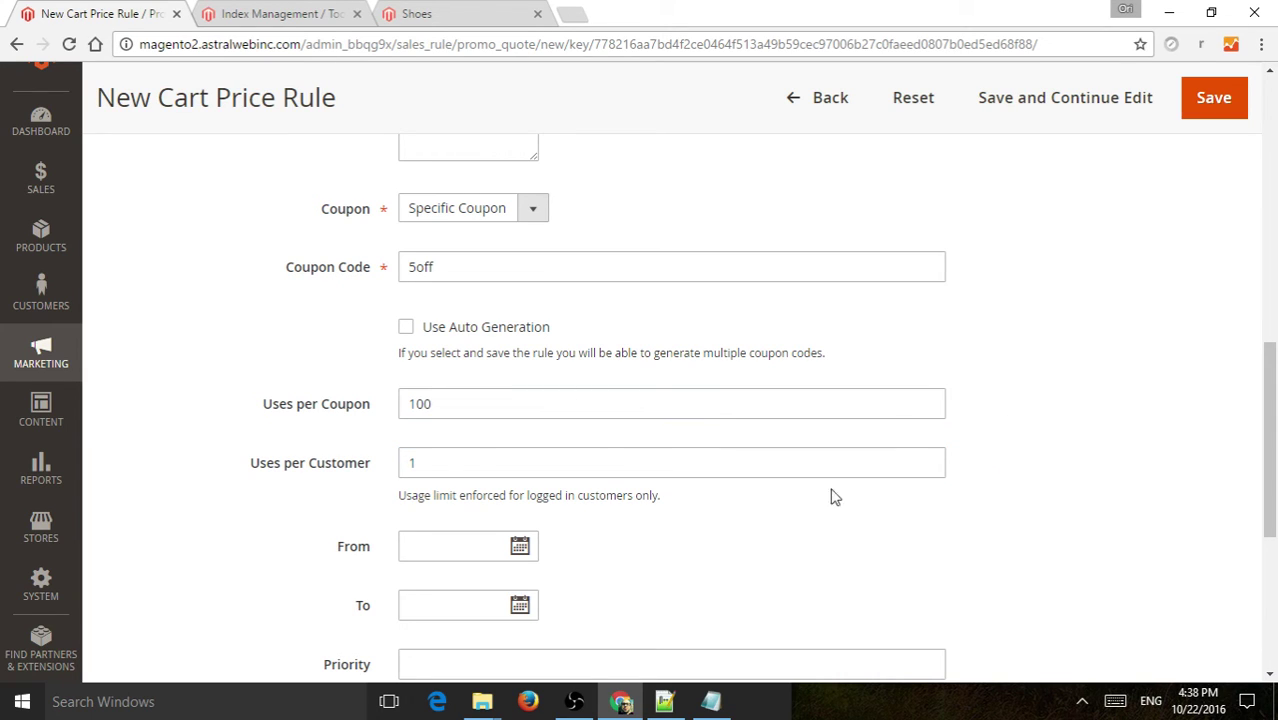
{"action": "left_click_drag", "start_coordinate": [413, 497], "coordinate": [642, 496]}
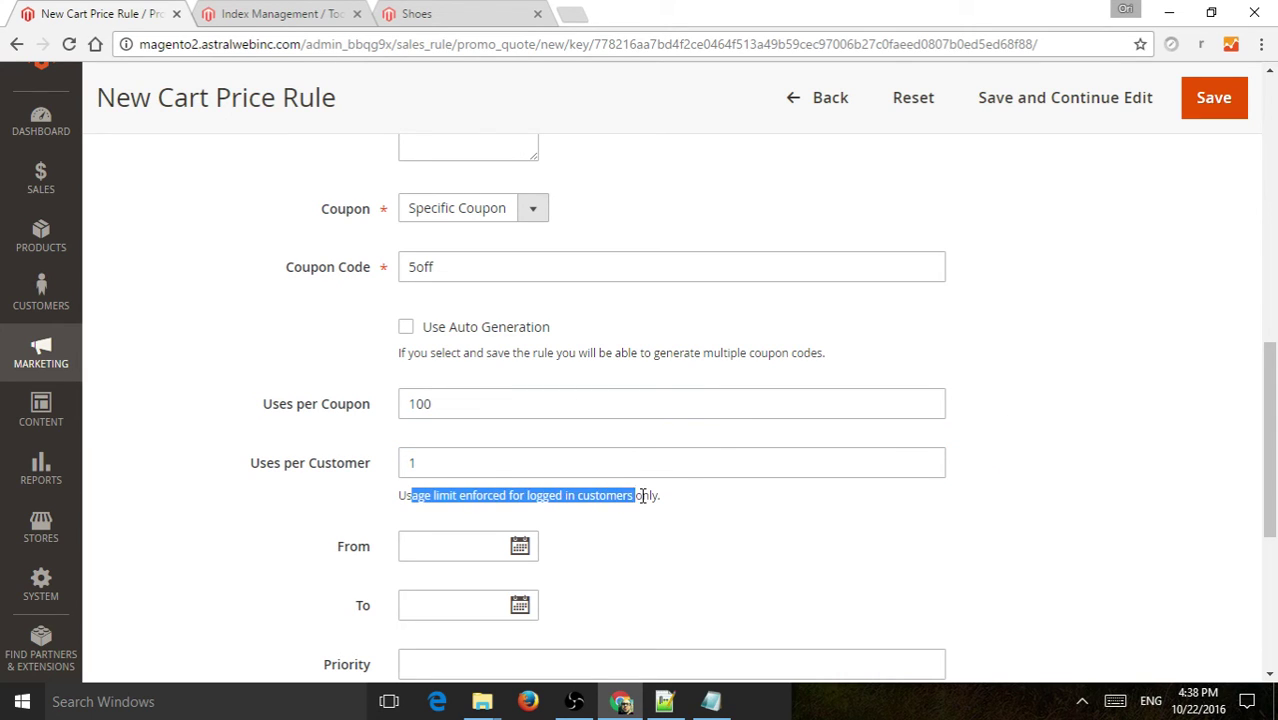
{"action": "left_click", "coordinate": [660, 496]}
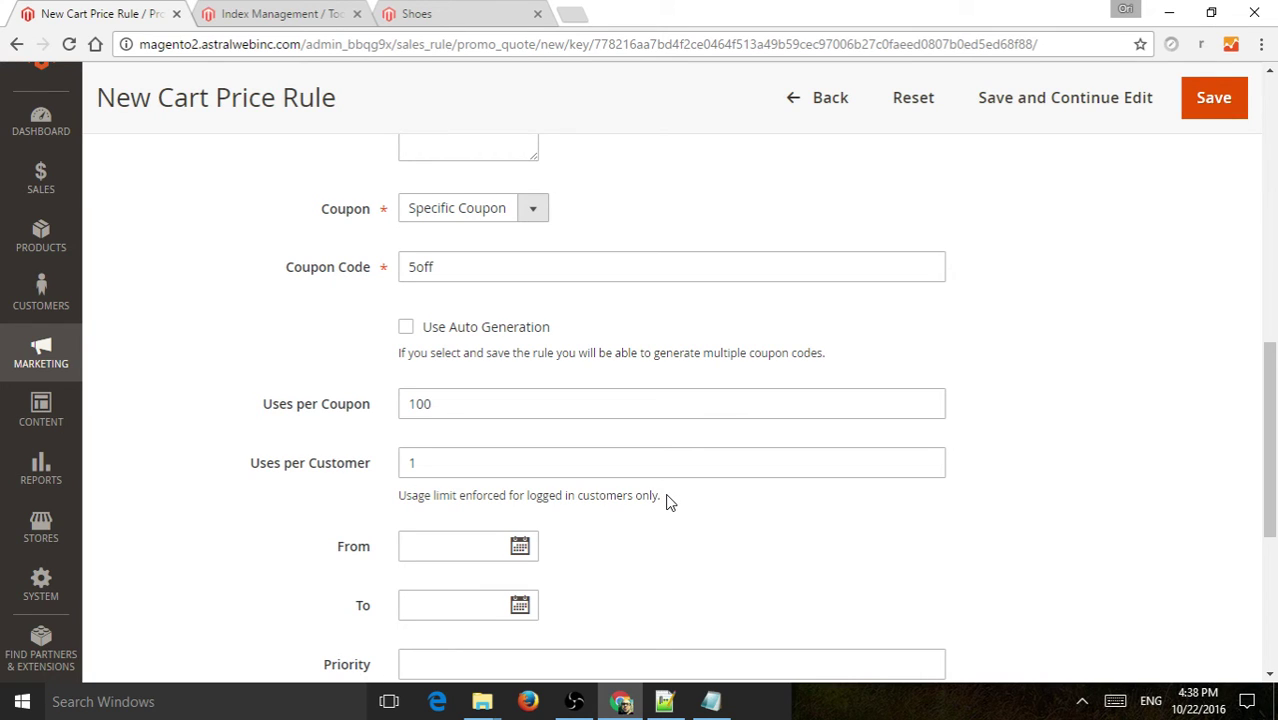
Step: Set the rule's validity period from 10/01/2016 to 10/31/2016
{"action": "scroll", "coordinate": [941, 359], "scroll_direction": "down", "scroll_amount": 2}
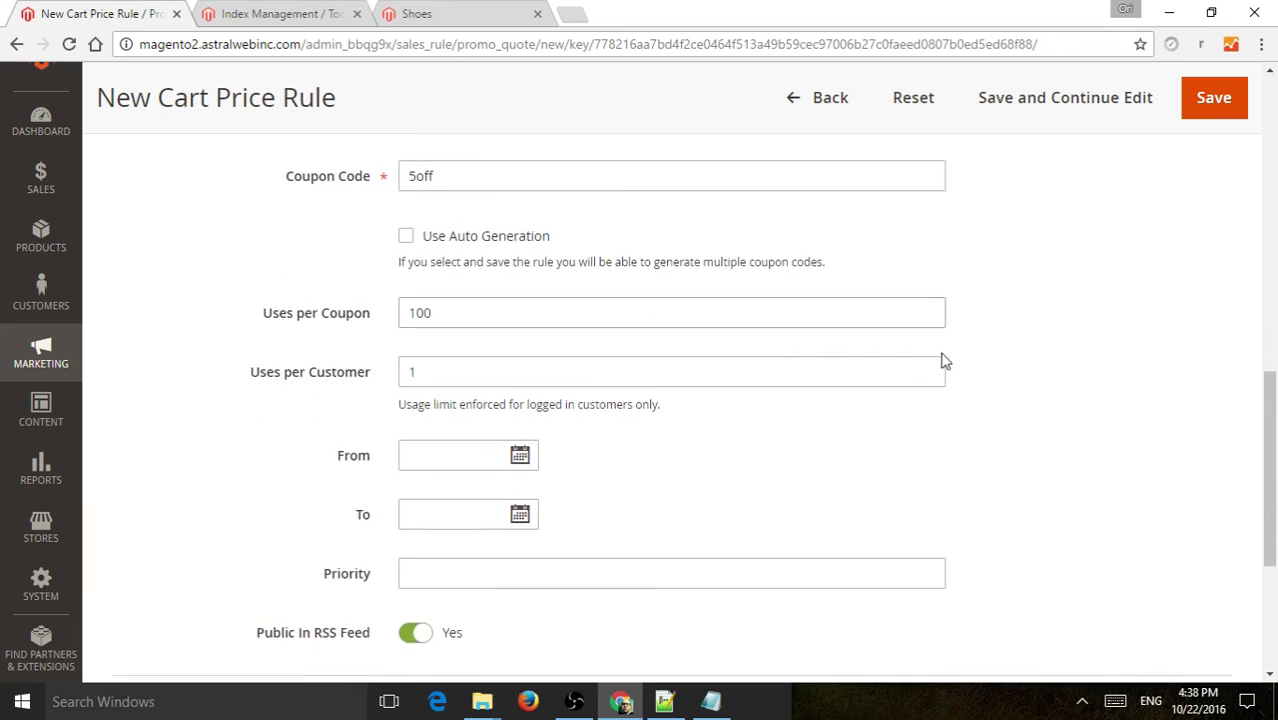
{"action": "left_click", "coordinate": [519, 362]}
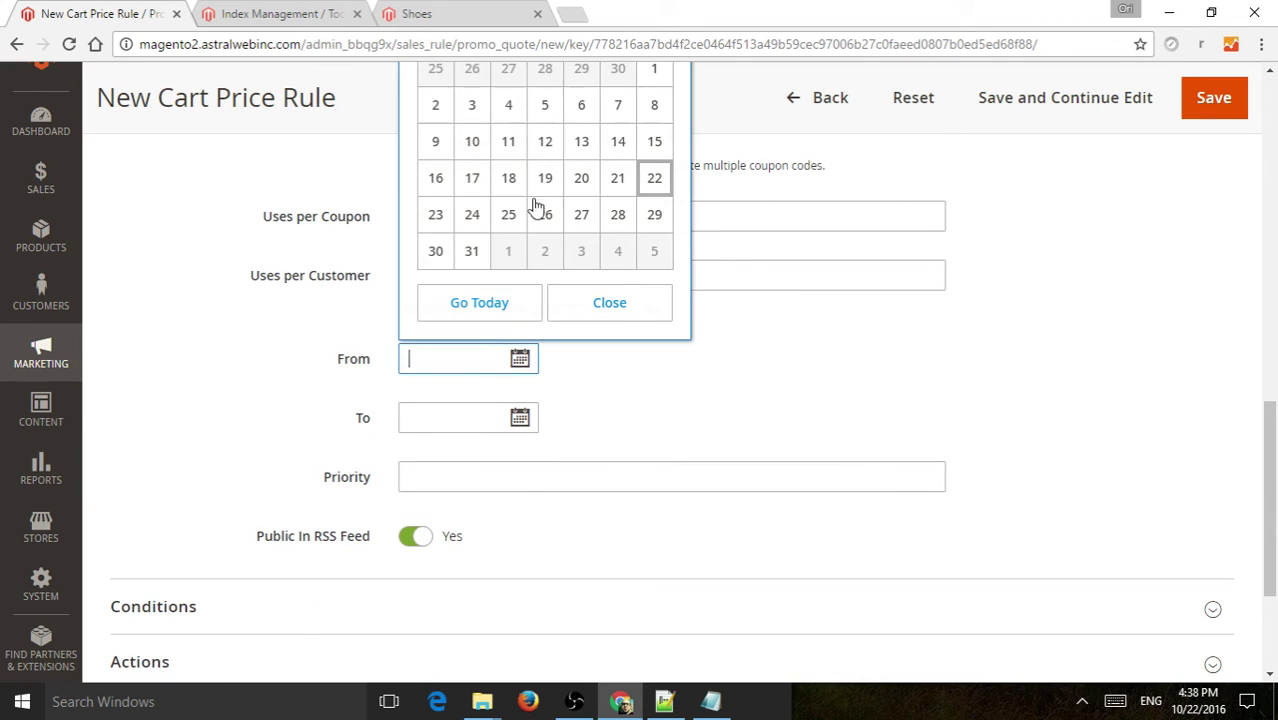
{"action": "left_click", "coordinate": [642, 84]}
{"action": "left_click", "coordinate": [521, 420]}
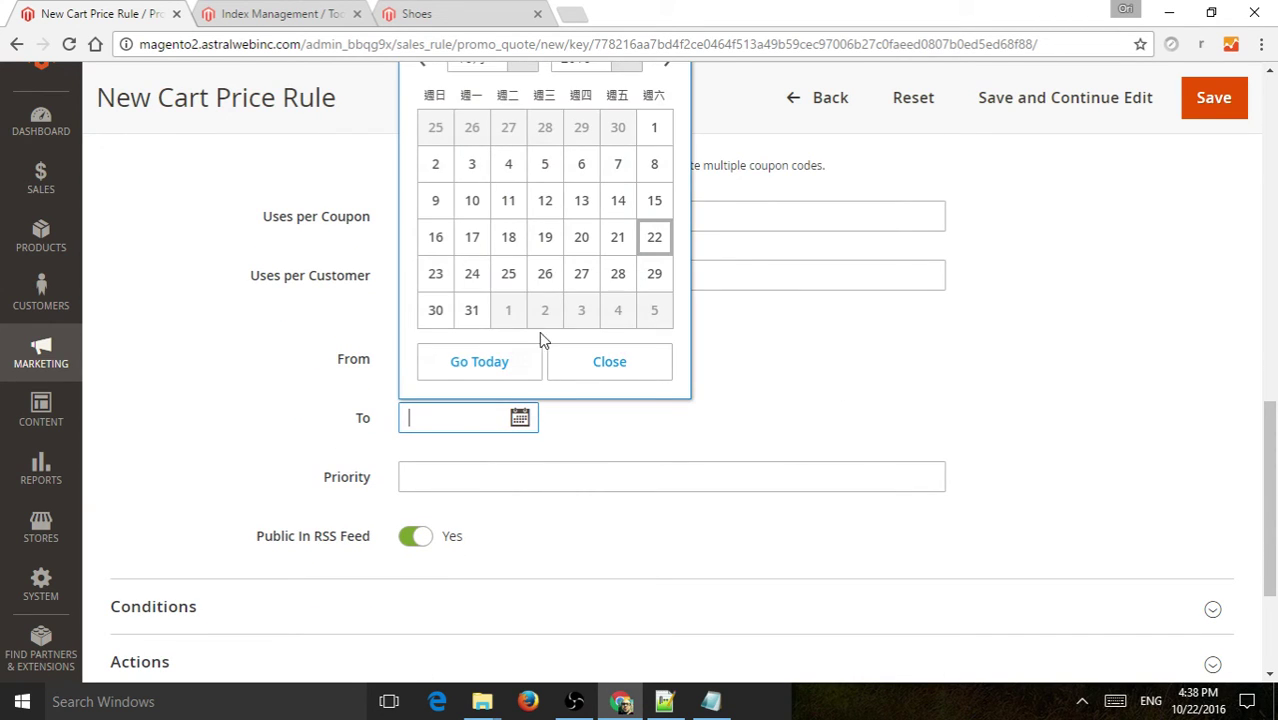
{"action": "left_click", "coordinate": [474, 308]}
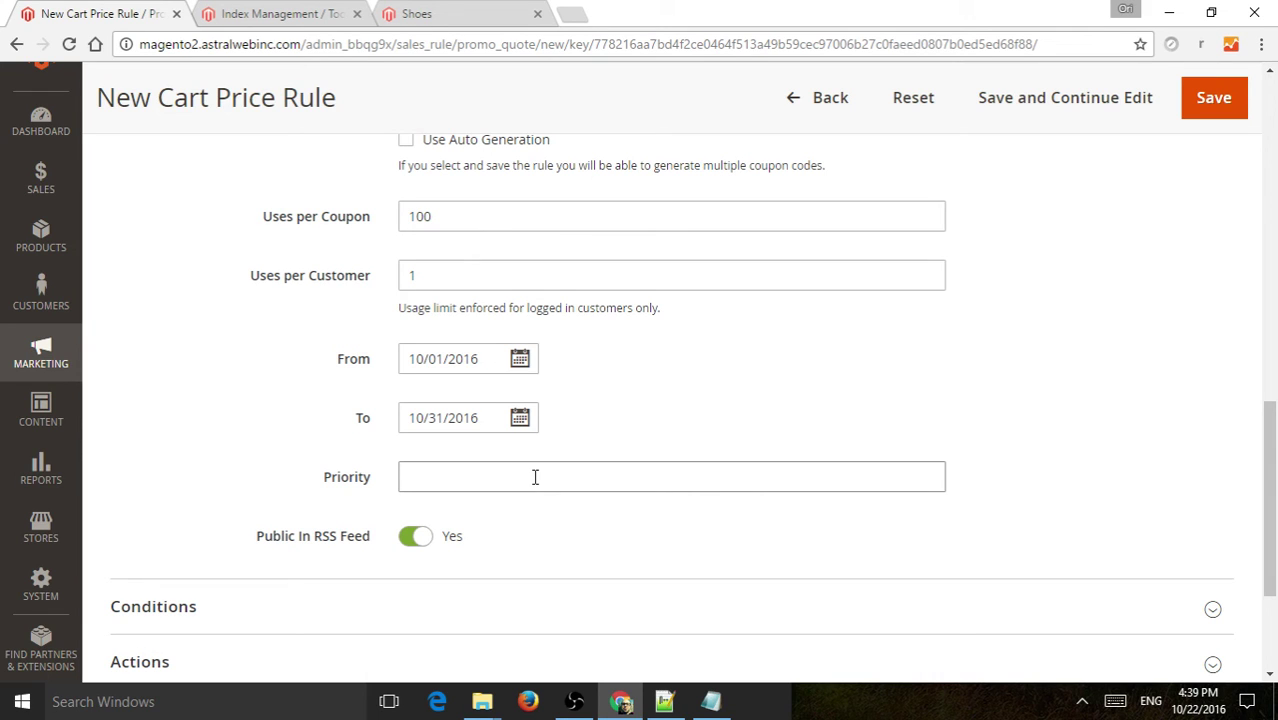
Step: Leave the priority empty and turn off publishing the rule in the RSS feed
{"action": "scroll", "coordinate": [528, 449], "scroll_direction": "down", "scroll_amount": 1}
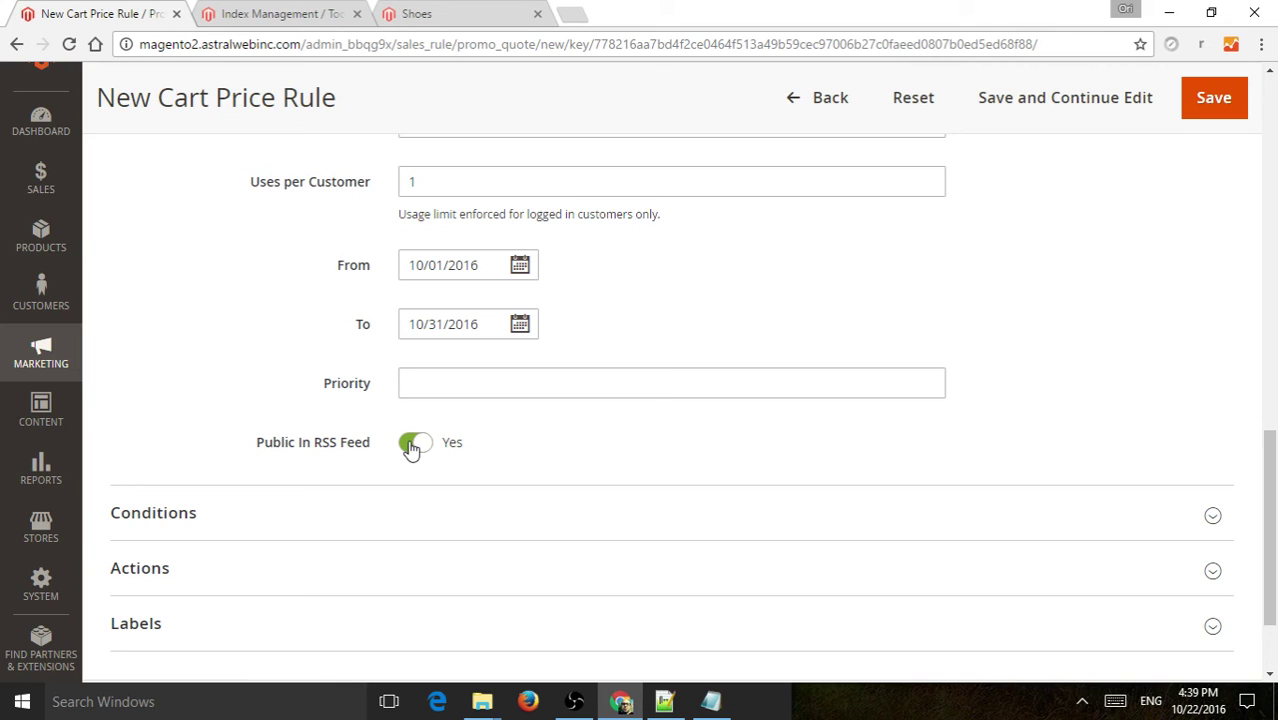
{"action": "left_click", "coordinate": [410, 447]}
{"action": "scroll", "coordinate": [958, 396], "scroll_direction": "down", "scroll_amount": 1}
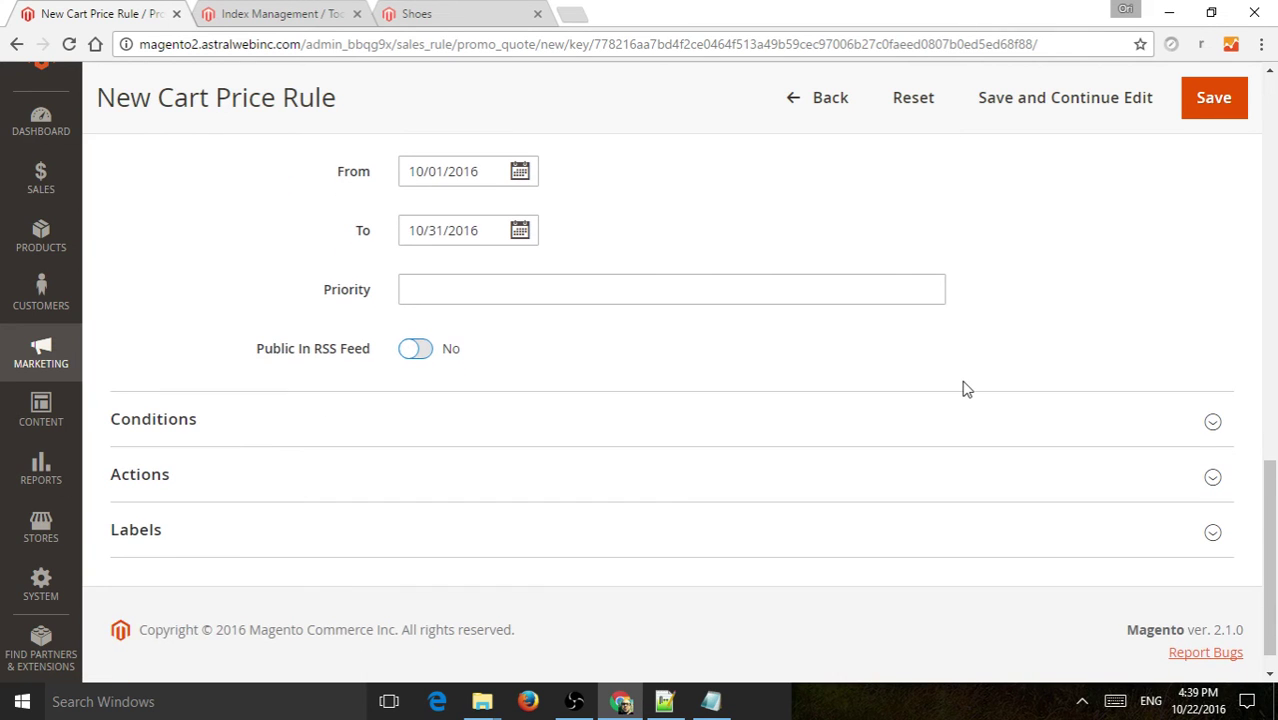
{"action": "scroll", "coordinate": [919, 411], "scroll_direction": "up", "scroll_amount": 6}
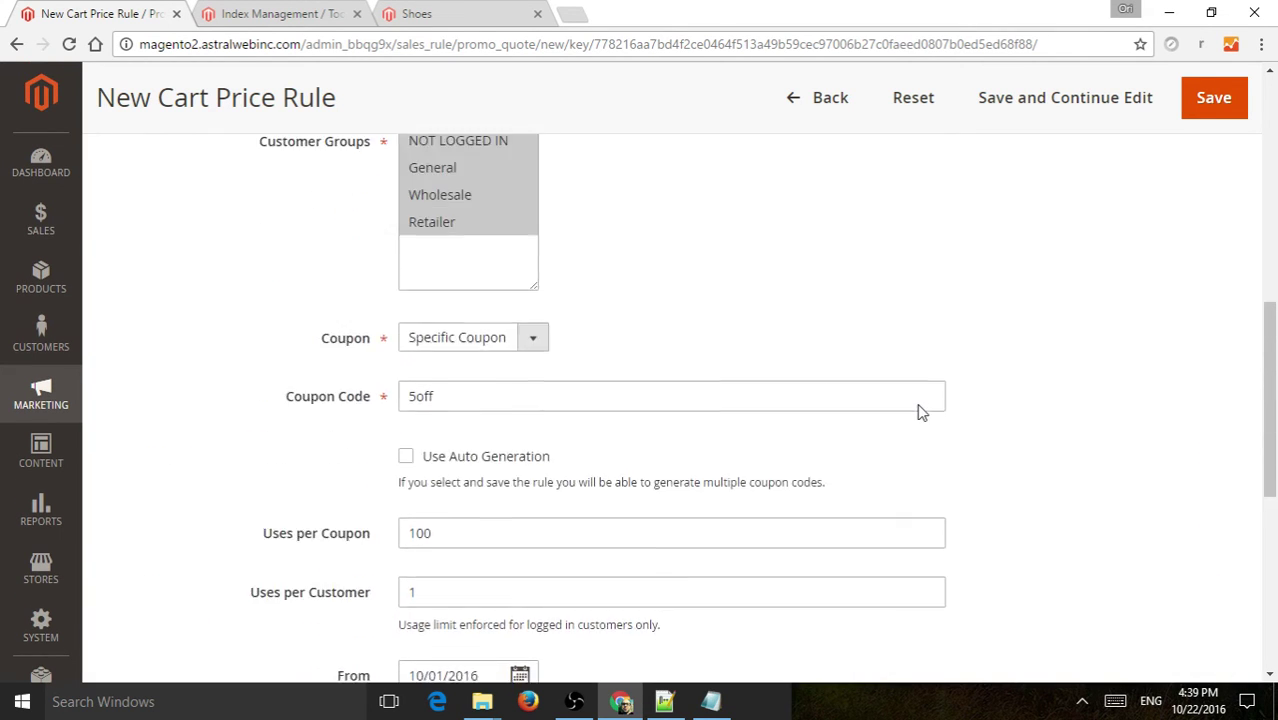
{"action": "scroll", "coordinate": [919, 411], "scroll_direction": "down", "scroll_amount": 7}
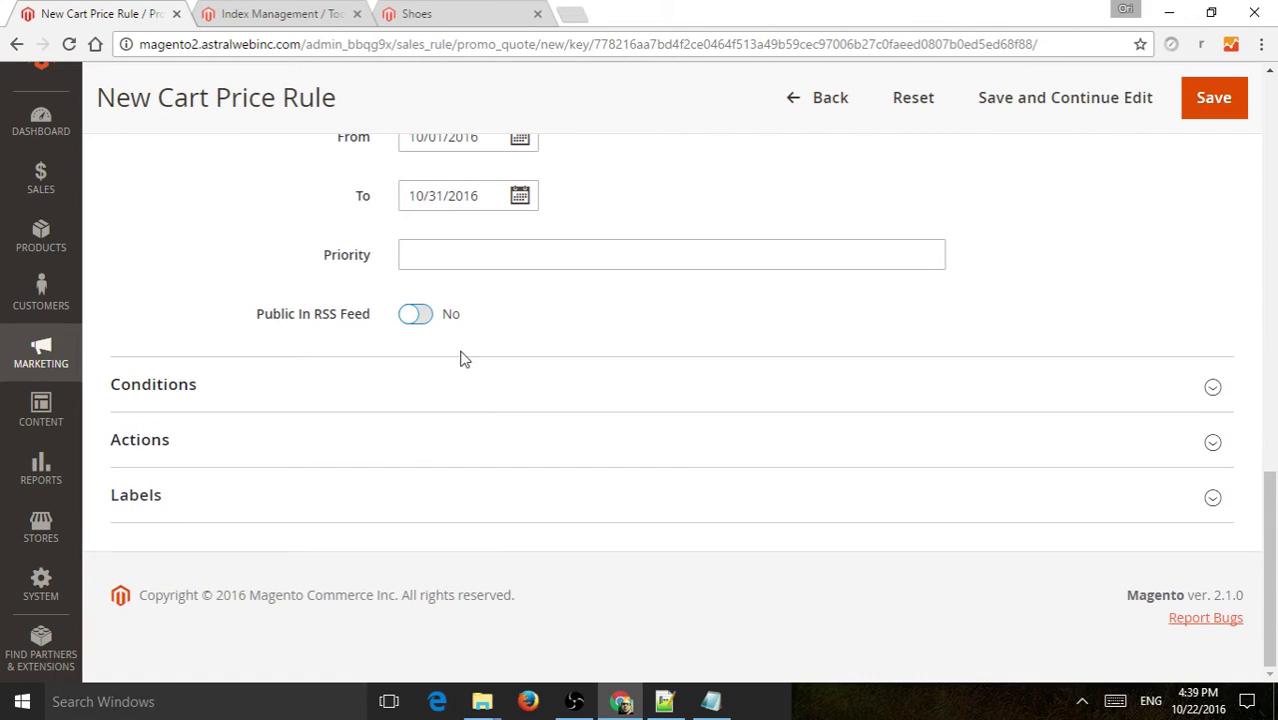
Step: Expand the rule's conditions and review its websites, customer groups and coupon code
{"action": "left_click", "coordinate": [340, 391]}
{"action": "scroll", "coordinate": [628, 385], "scroll_direction": "down", "scroll_amount": 1}
{"action": "scroll", "coordinate": [628, 385], "scroll_direction": "down", "scroll_amount": 1}
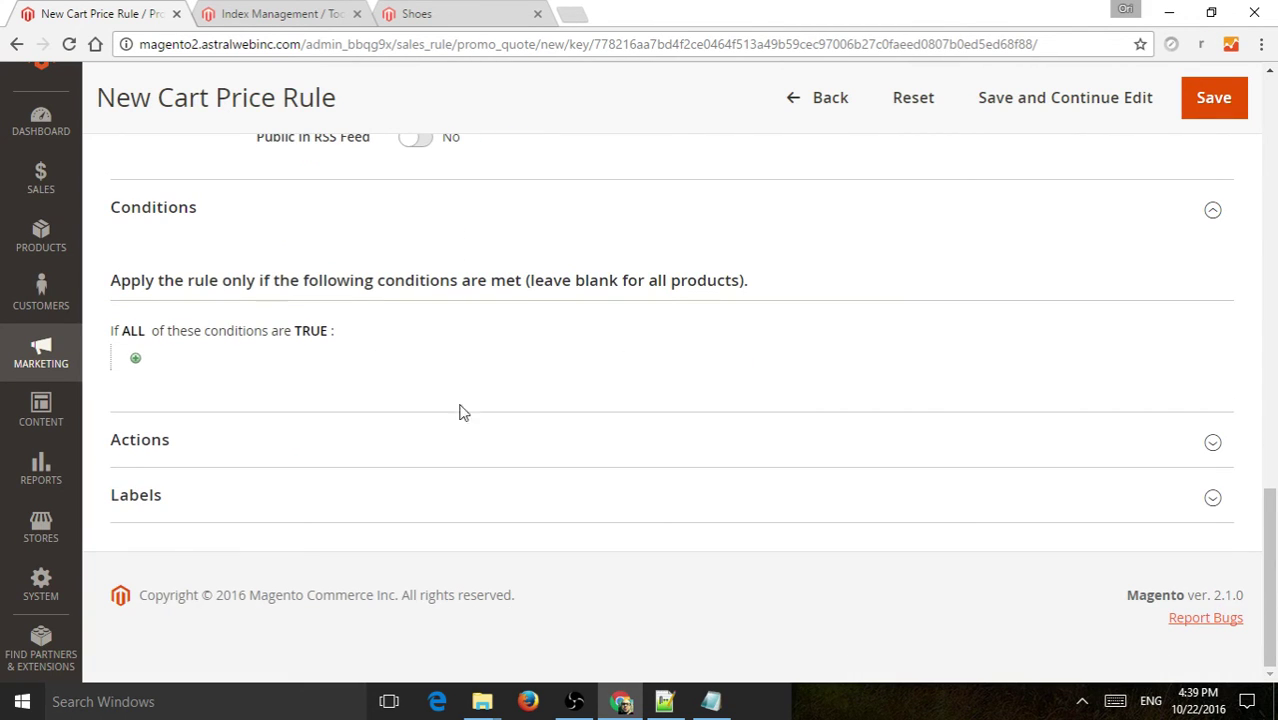
{"action": "scroll", "coordinate": [510, 385], "scroll_direction": "up", "scroll_amount": 12}
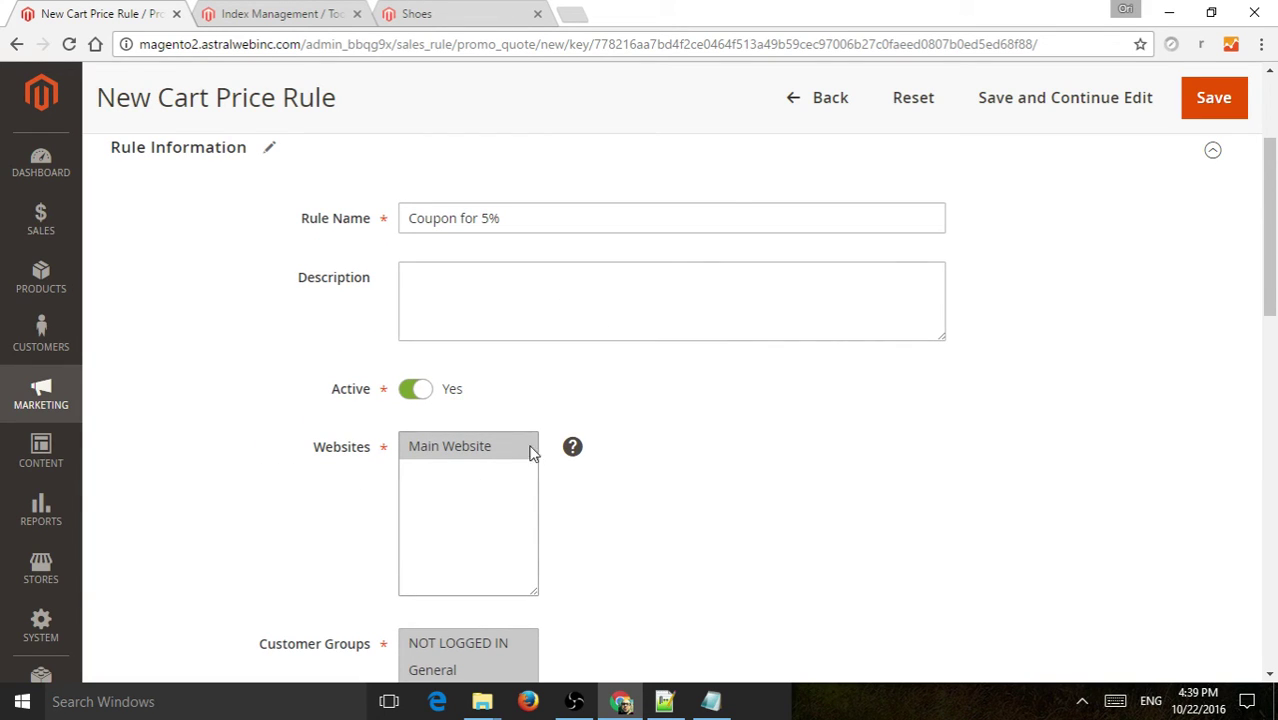
{"action": "scroll", "coordinate": [600, 417], "scroll_direction": "down", "scroll_amount": 3}
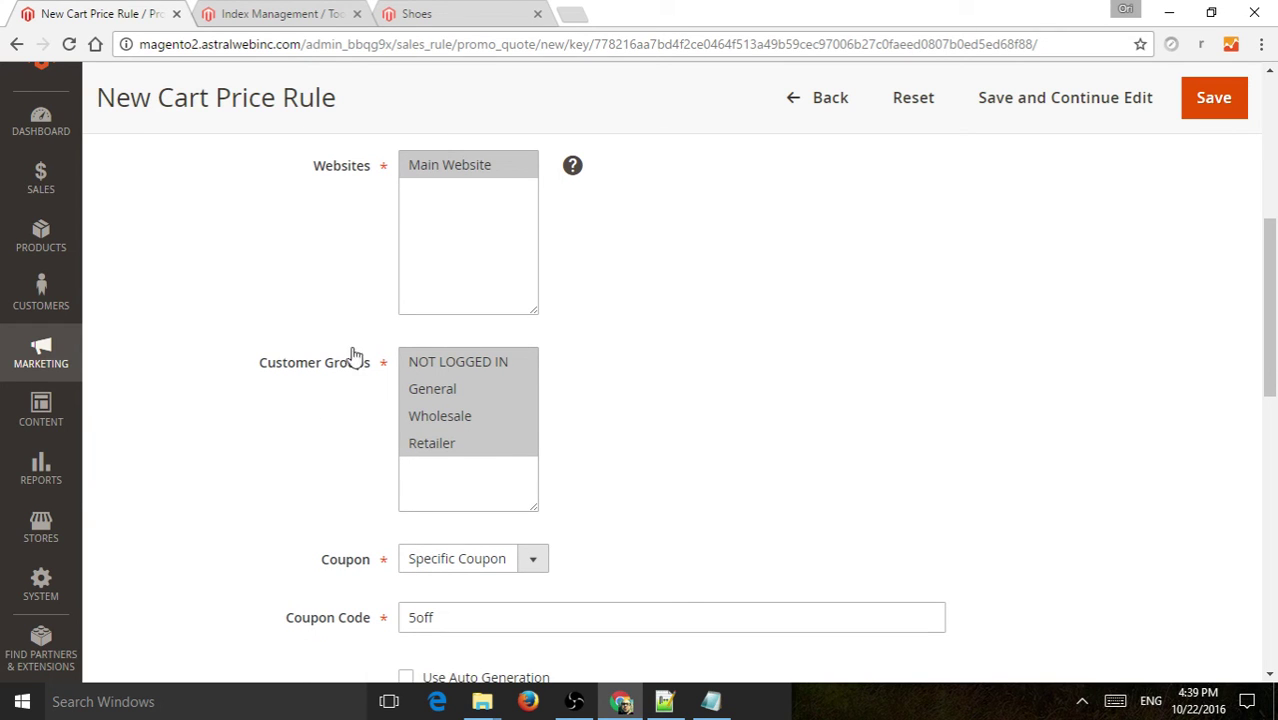
{"action": "scroll", "coordinate": [572, 347], "scroll_direction": "down", "scroll_amount": 2}
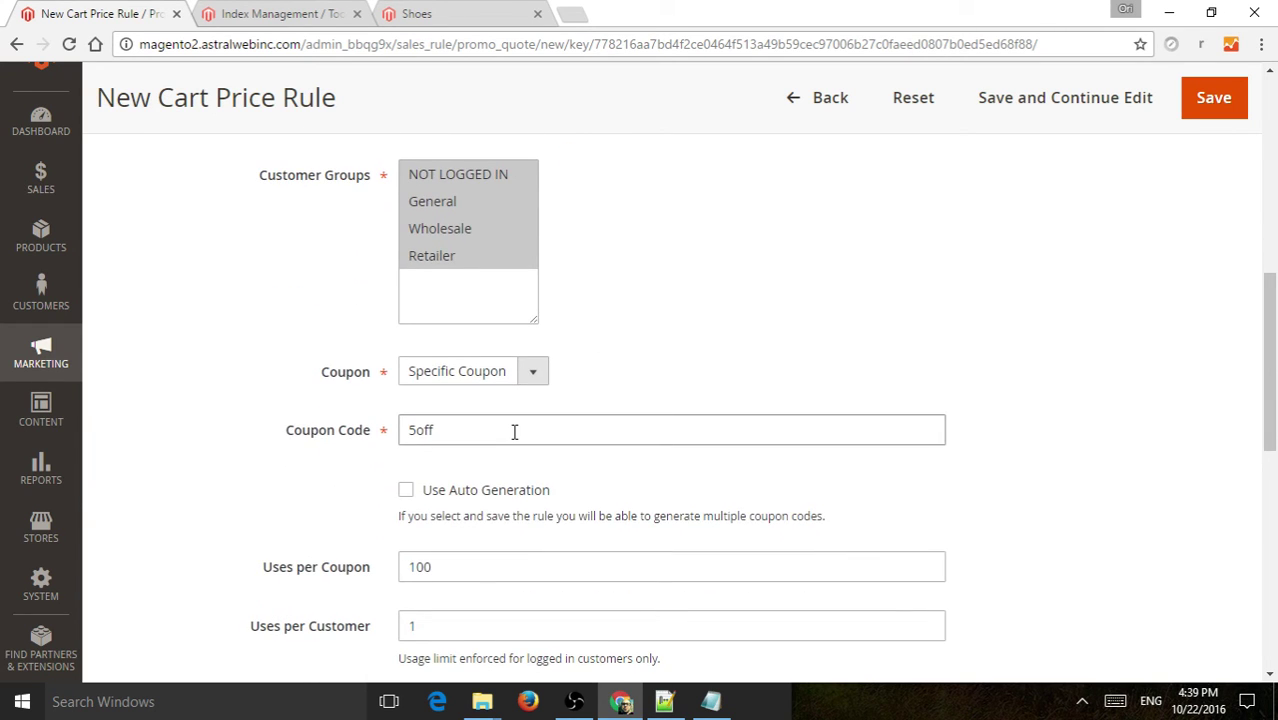
{"action": "left_click", "coordinate": [461, 432]}
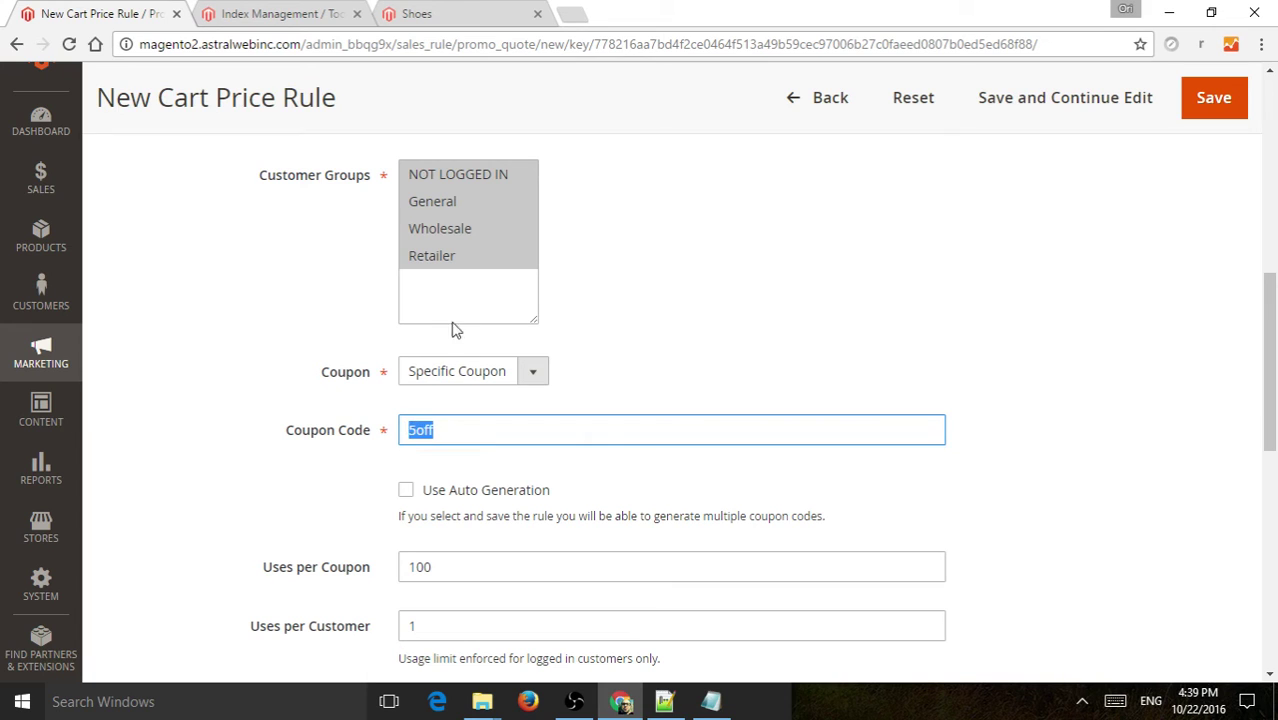
Step: On the storefront's Shoes page, add Vans Classic Slip-On Core Classics to the cart and open the full shopping cart
{"action": "left_click", "coordinate": [470, 12]}
{"action": "left_click", "coordinate": [470, 53]}
{"action": "left_click", "coordinate": [458, 52]}
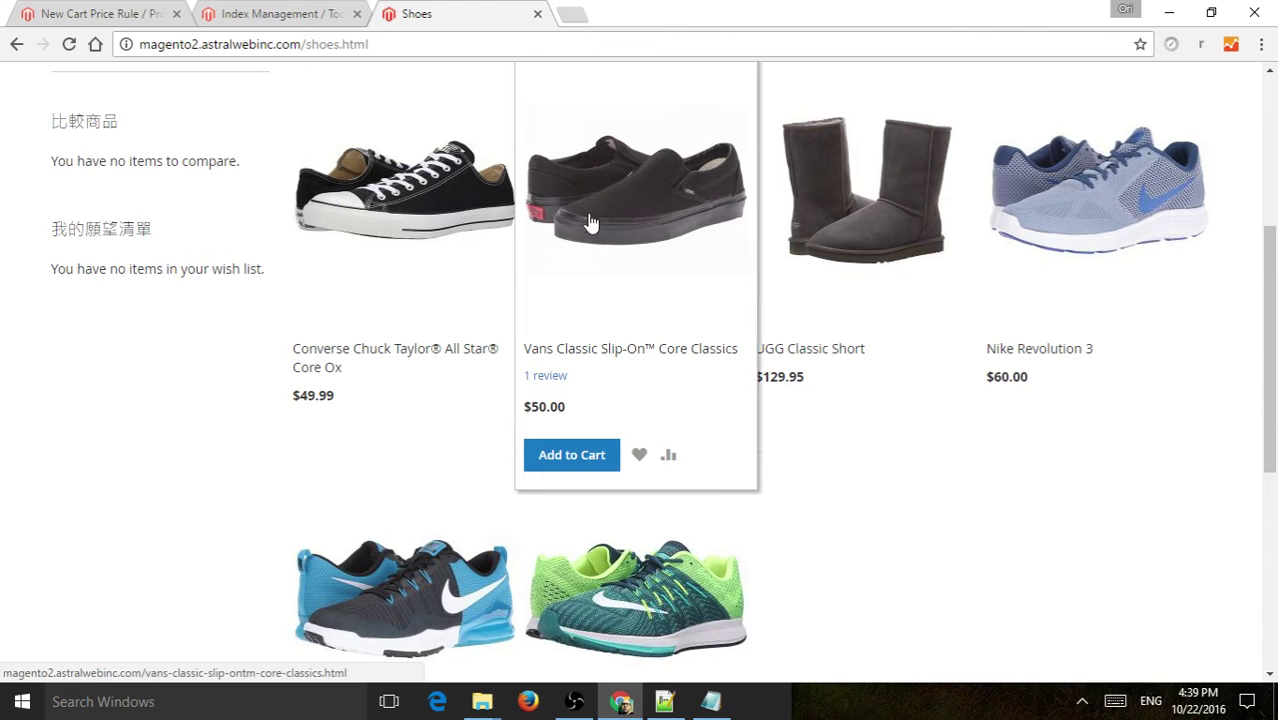
{"action": "mouse_move", "coordinate": [753, 317]}
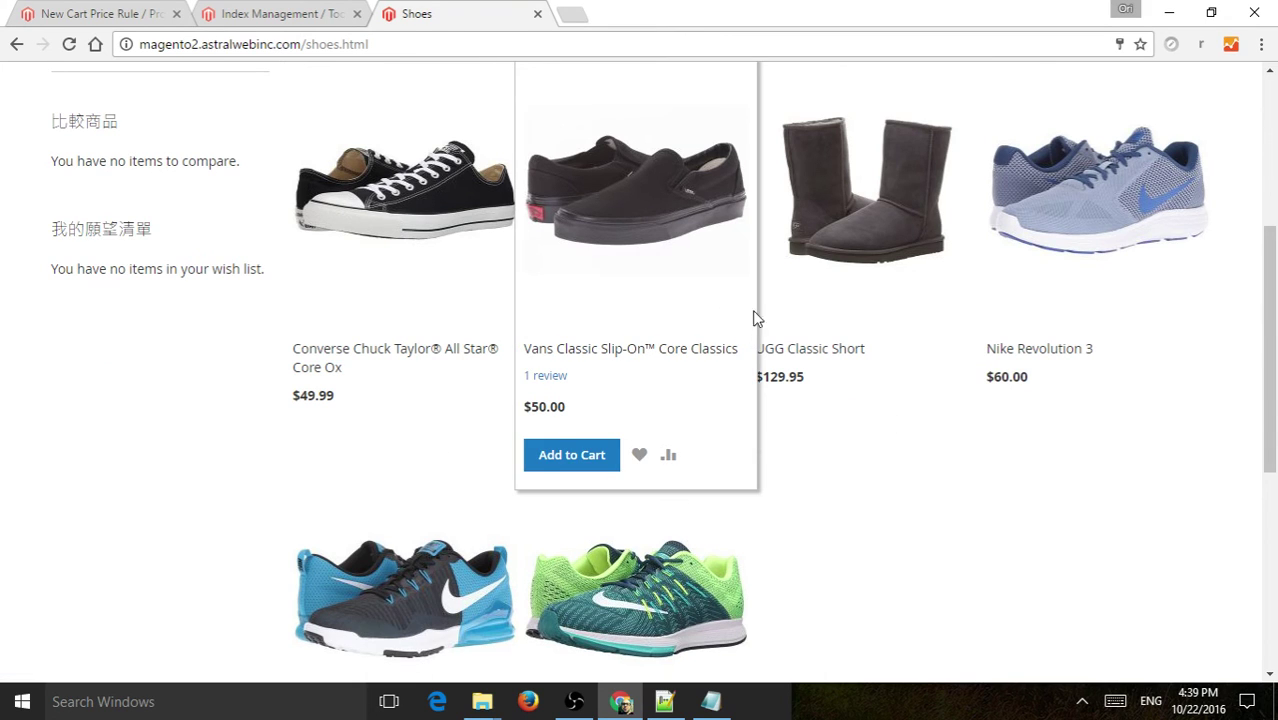
{"action": "left_click", "coordinate": [559, 462]}
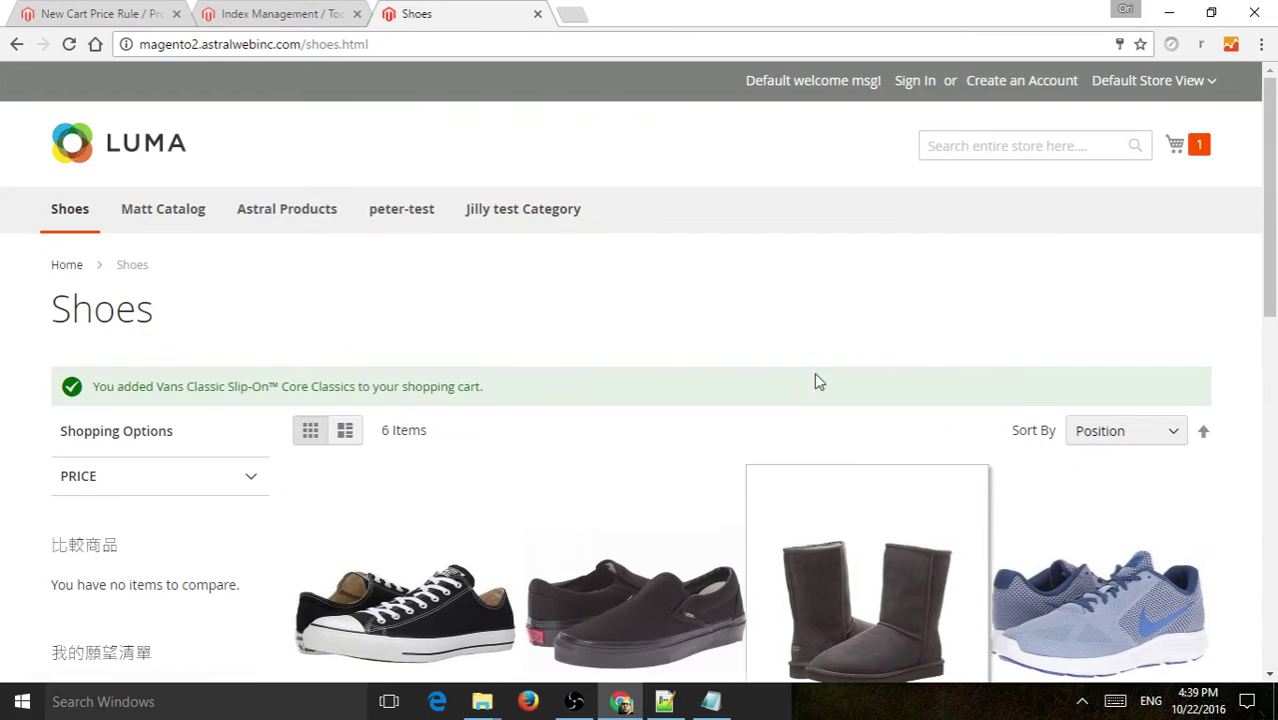
{"action": "left_click", "coordinate": [1192, 148]}
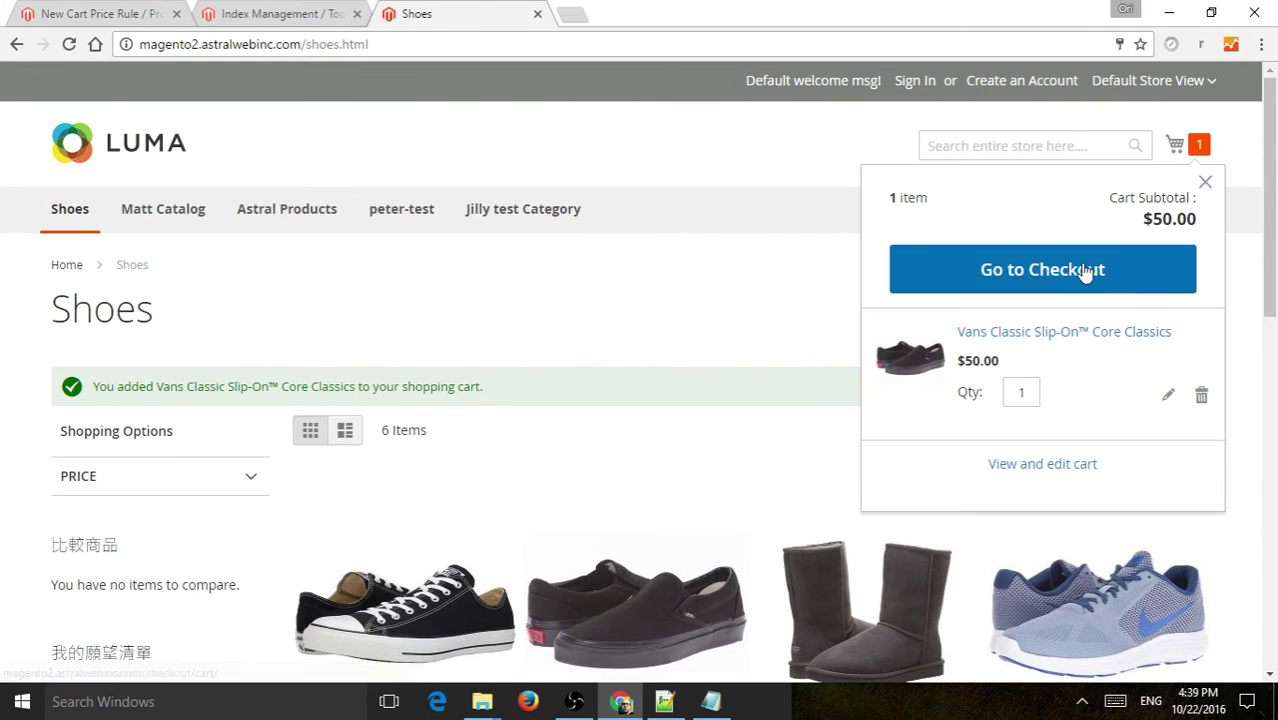
{"action": "left_click", "coordinate": [1035, 468]}
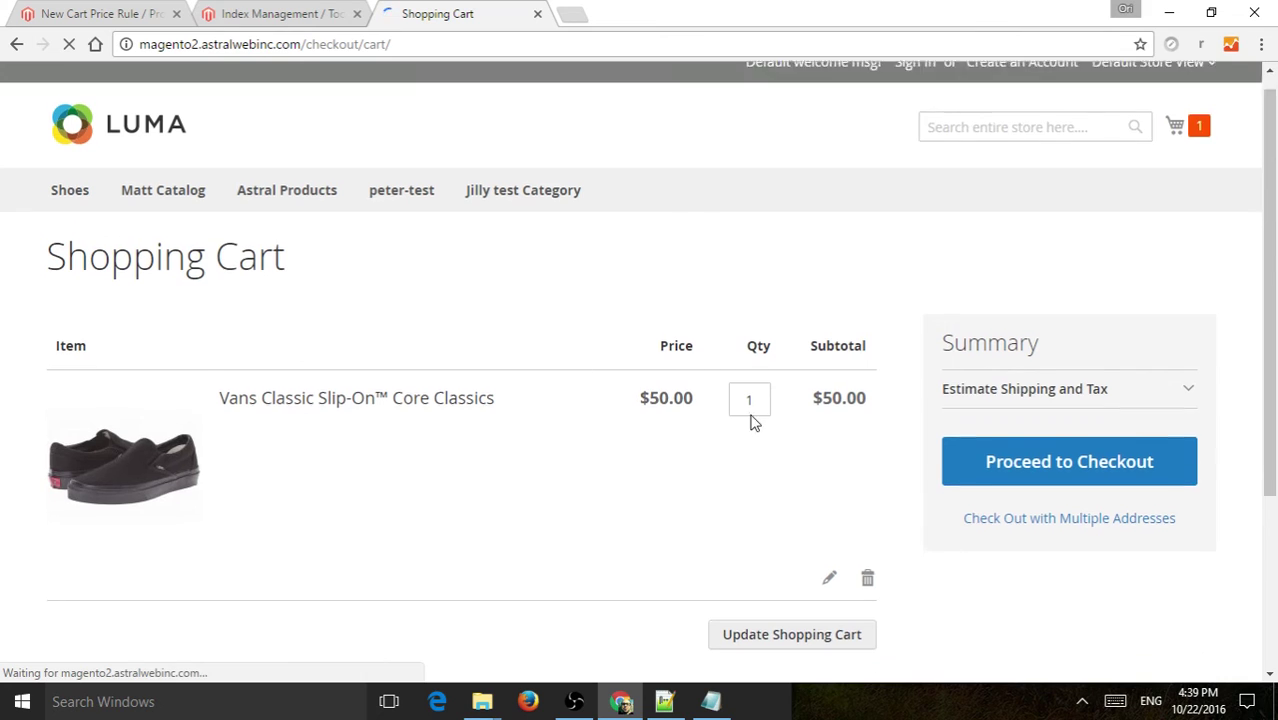
Step: Try to apply the discount code 5off in the shopping cart and check the response message
{"action": "scroll", "coordinate": [640, 470], "scroll_direction": "down", "scroll_amount": 3}
{"action": "left_click", "coordinate": [205, 435]}
{"action": "left_click", "coordinate": [203, 455]}
{"action": "type", "text": "5off"}
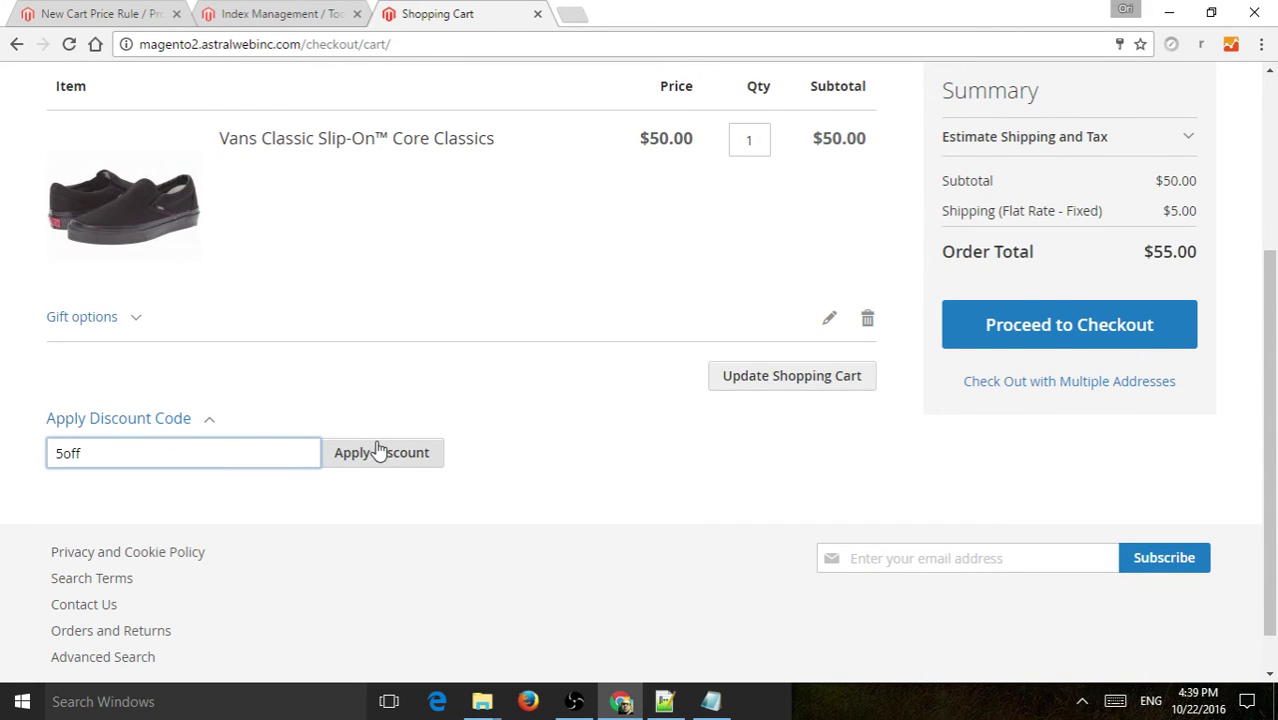
{"action": "left_click", "coordinate": [381, 456]}
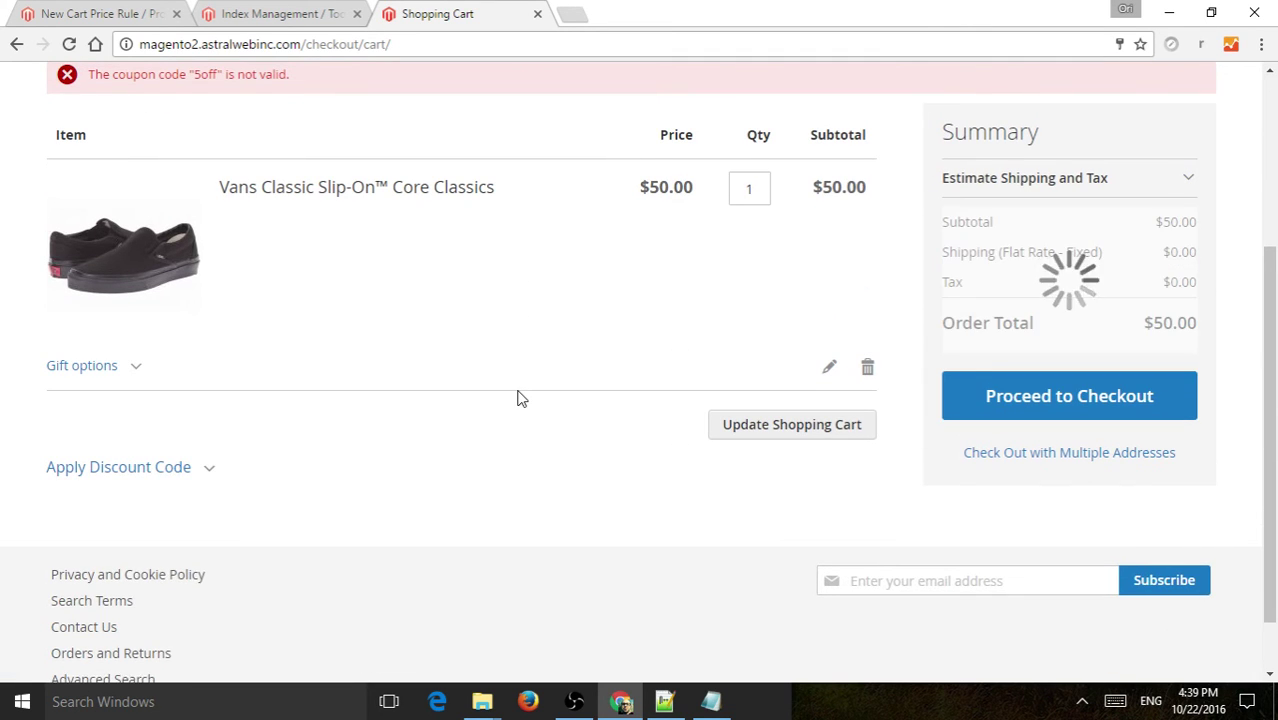
{"action": "left_click", "coordinate": [210, 470]}
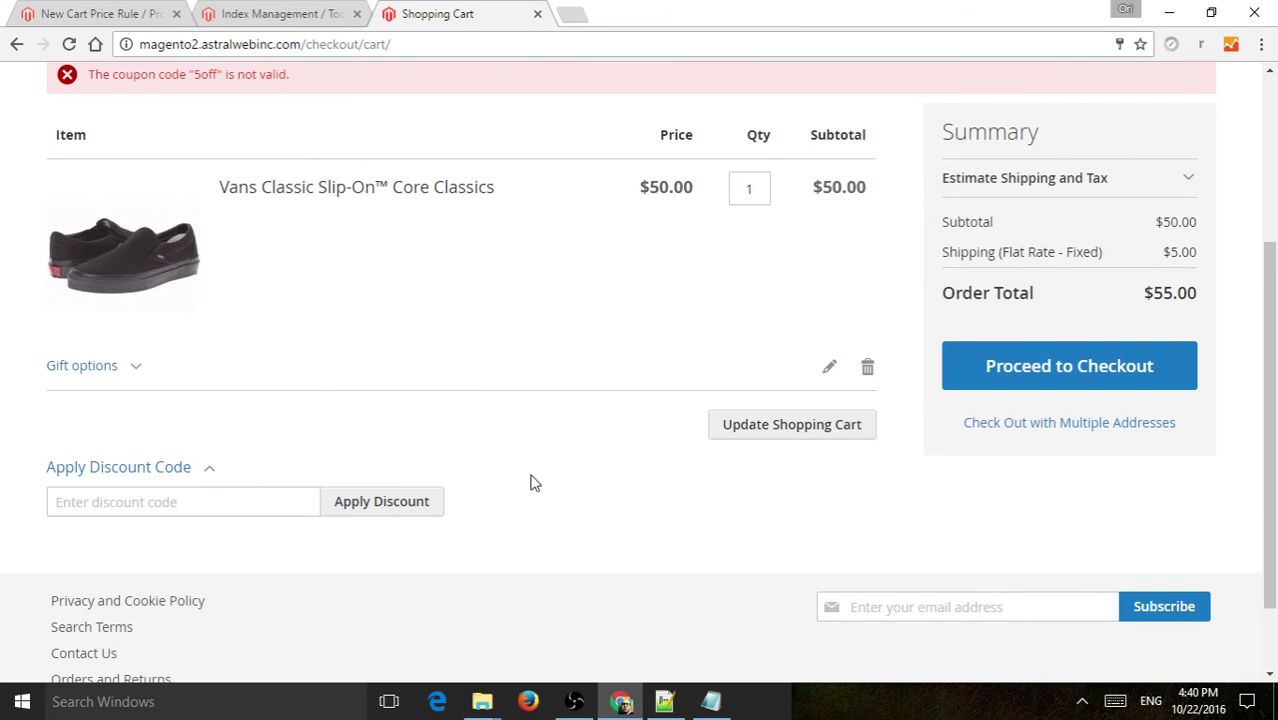
{"action": "scroll", "coordinate": [535, 483], "scroll_direction": "up", "scroll_amount": 3}
{"action": "left_click_drag", "start_coordinate": [104, 355], "coordinate": [316, 355]}
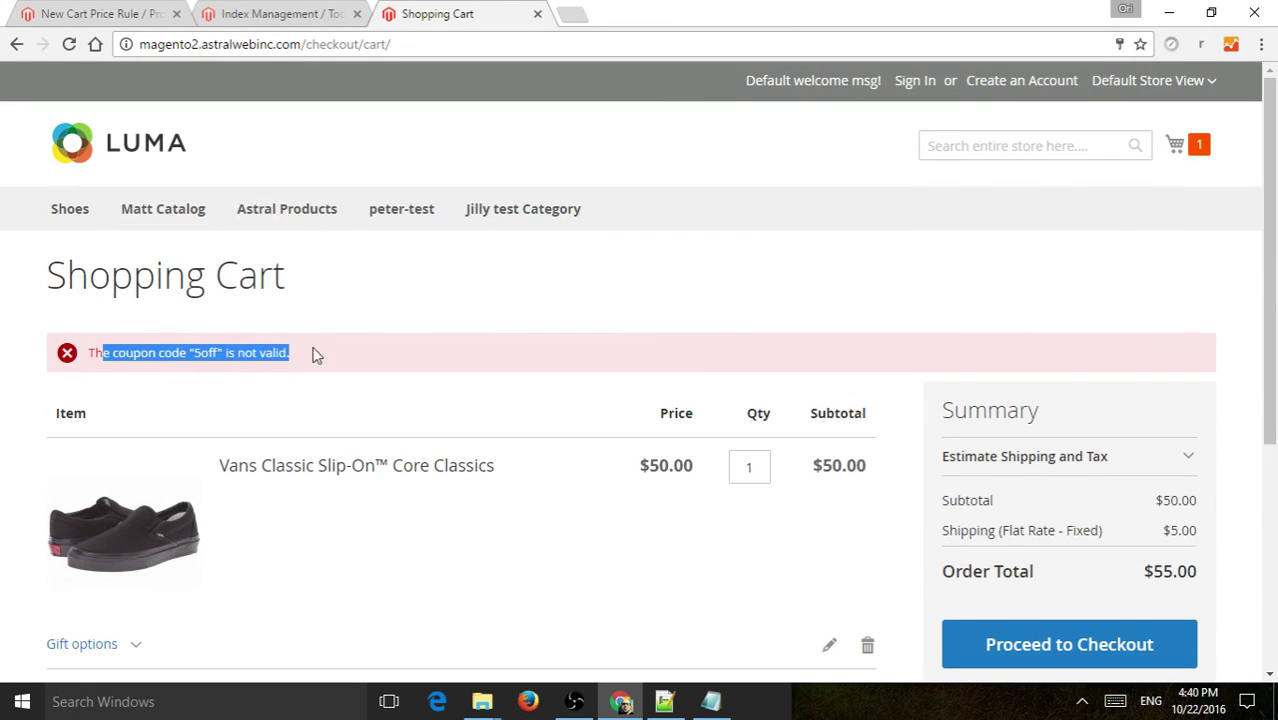
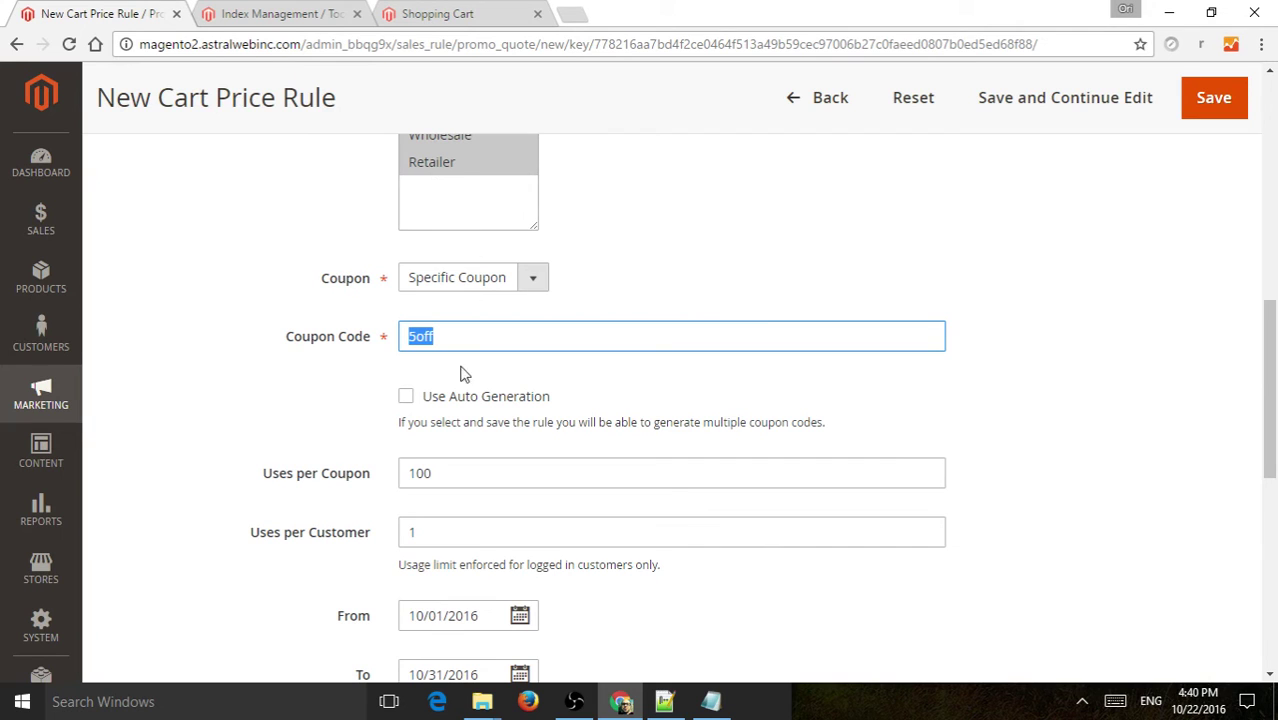
Step: Save the new cart price rule in the admin and reopen "Coupon for 5%" from the rules list
{"action": "scroll", "coordinate": [342, 408], "scroll_direction": "down", "scroll_amount": 6}
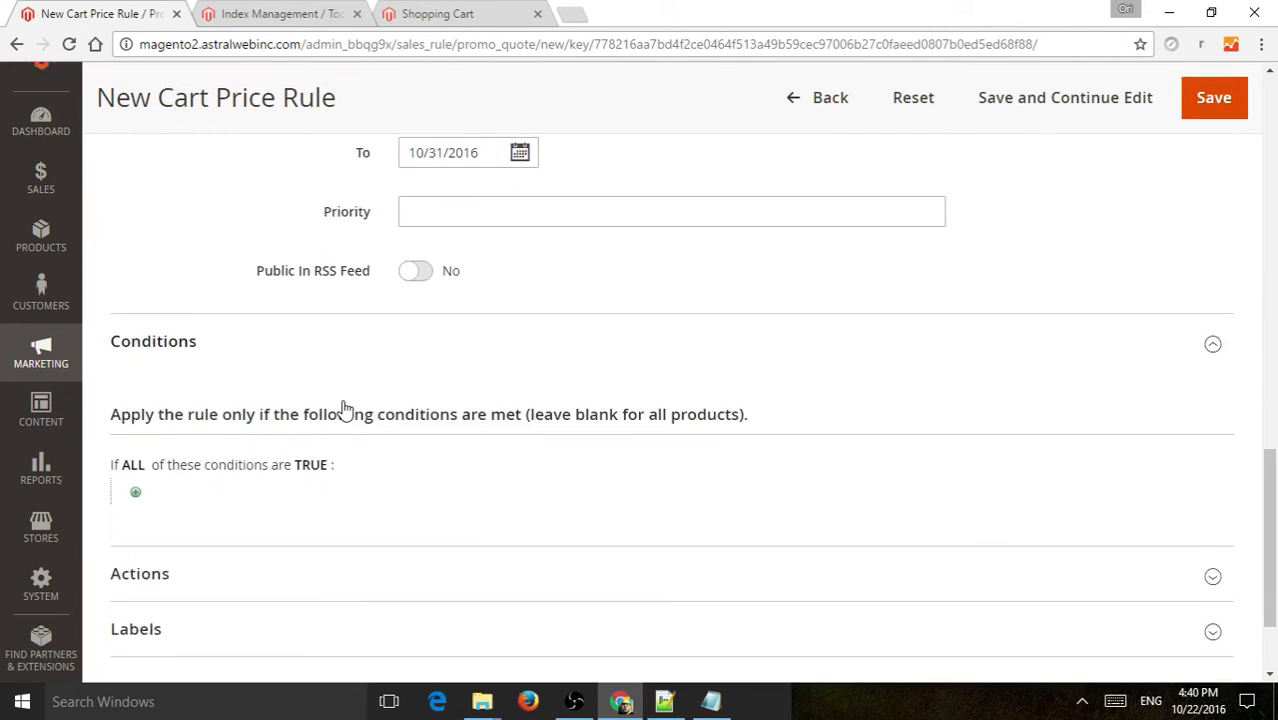
{"action": "scroll", "coordinate": [613, 305], "scroll_direction": "up", "scroll_amount": 4}
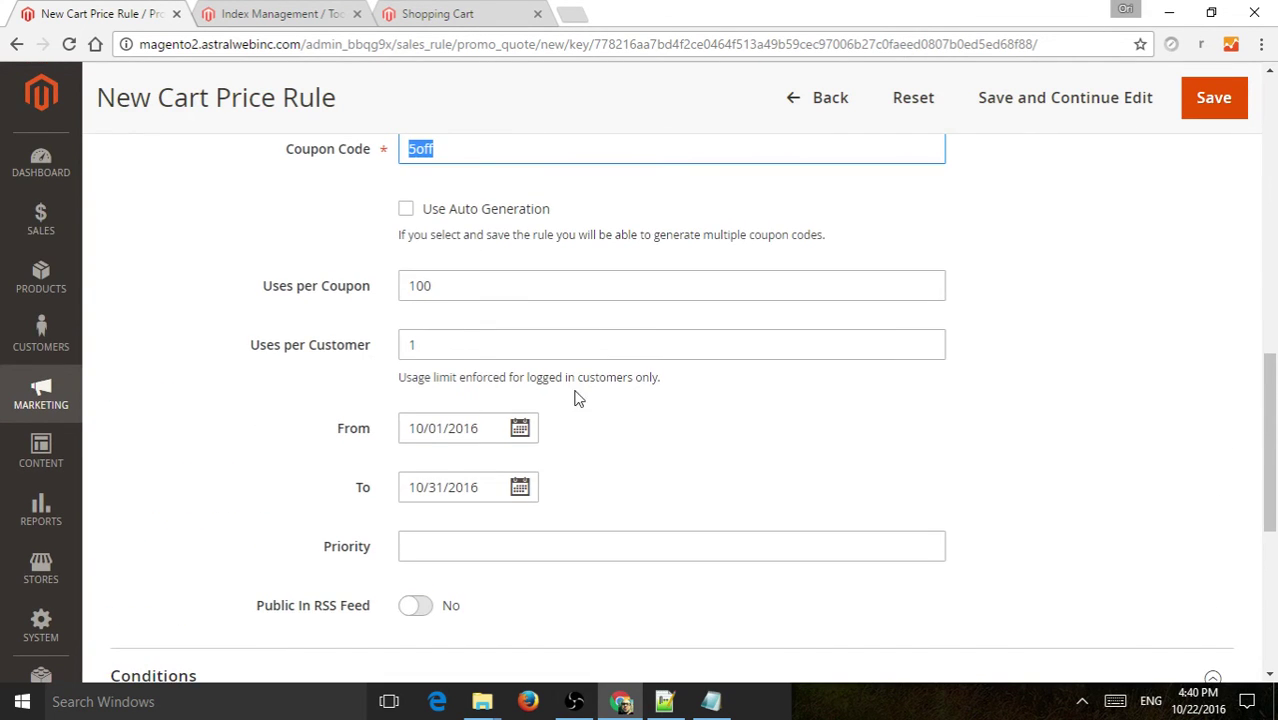
{"action": "scroll", "coordinate": [579, 394], "scroll_direction": "down", "scroll_amount": 4}
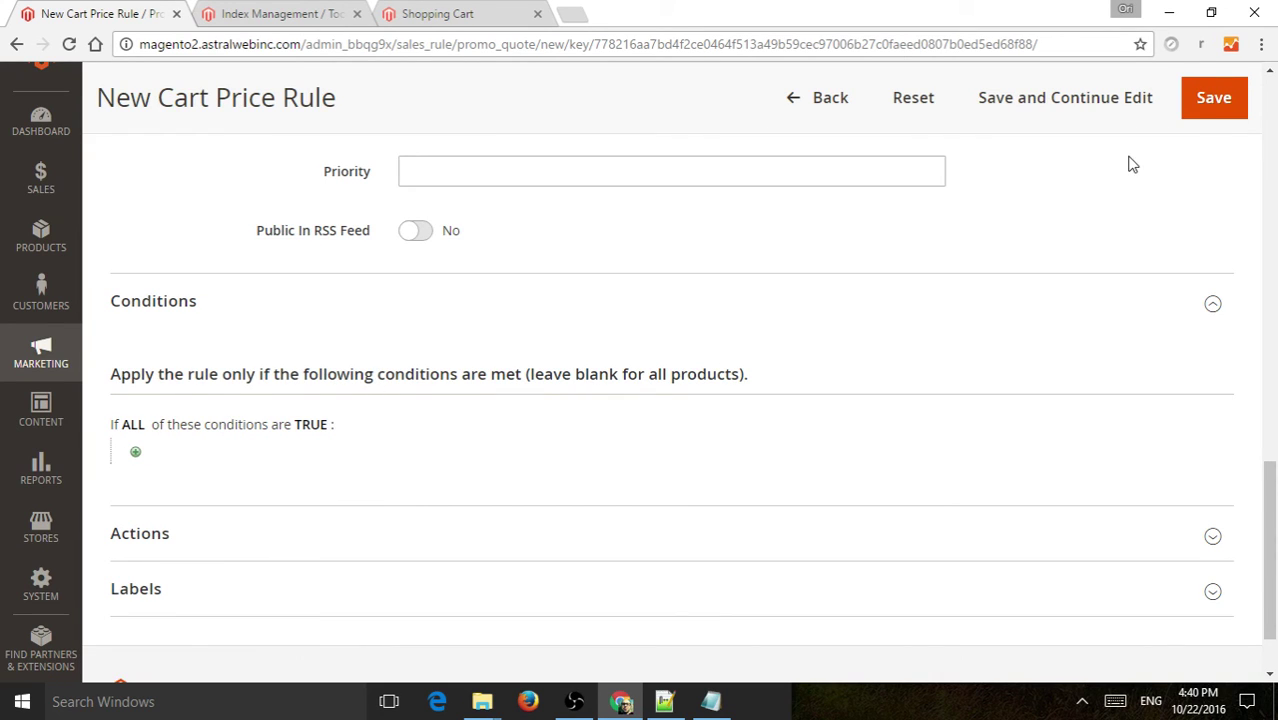
{"action": "left_click", "coordinate": [1220, 102]}
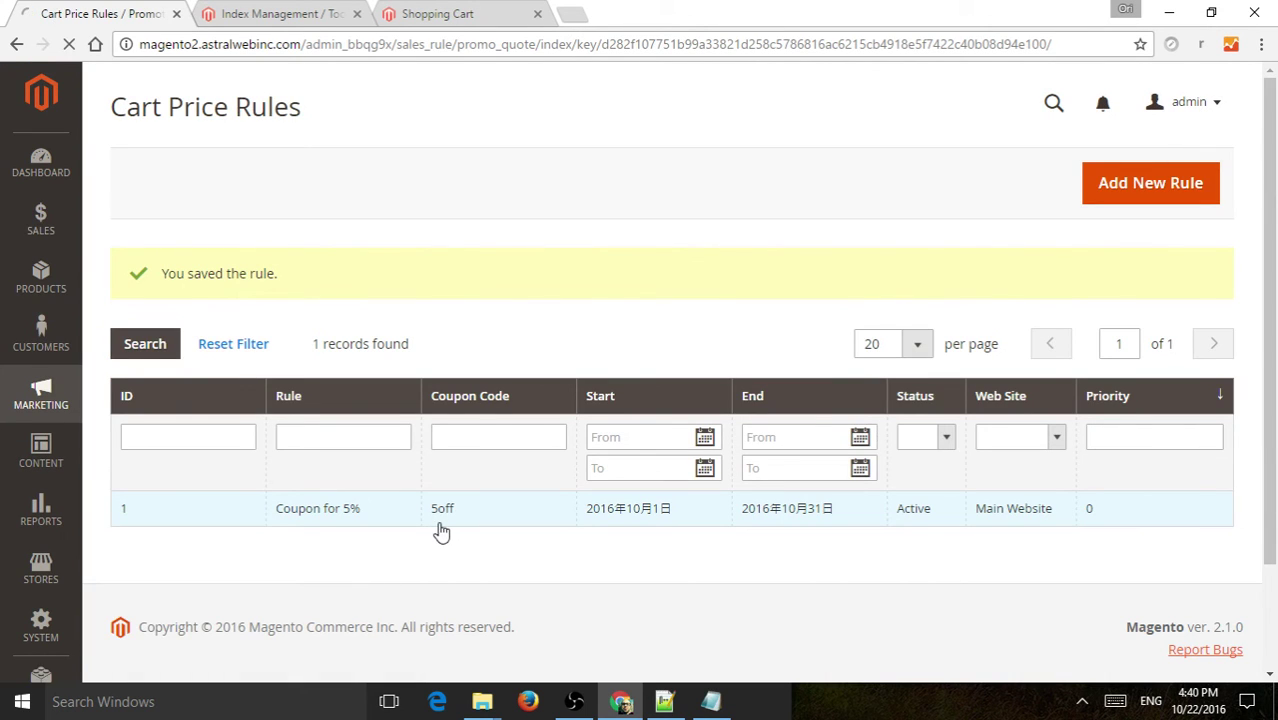
{"action": "left_click", "coordinate": [441, 530]}
Step: Apply the discount code 5off to the storefront shopping cart containing the Vans Classic Slip-On shoes
{"action": "left_click", "coordinate": [460, 10]}
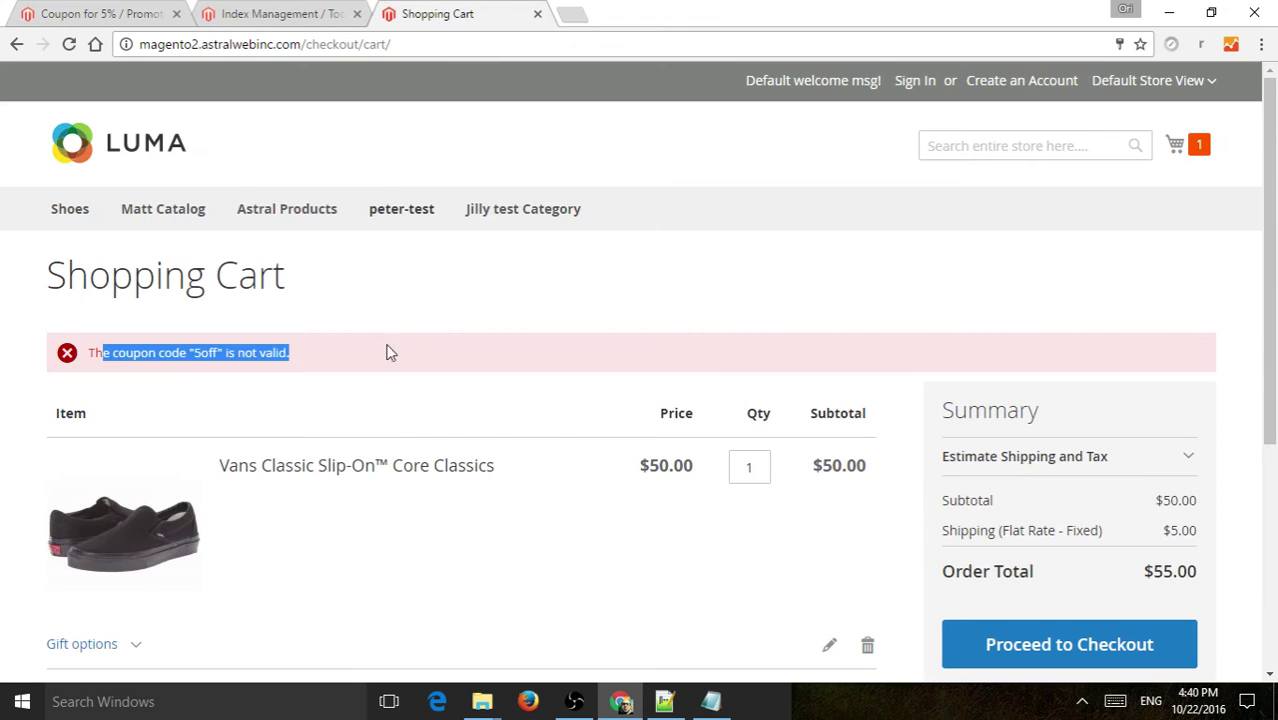
{"action": "scroll", "coordinate": [450, 360], "scroll_direction": "down", "scroll_amount": 4}
{"action": "left_click", "coordinate": [267, 500]}
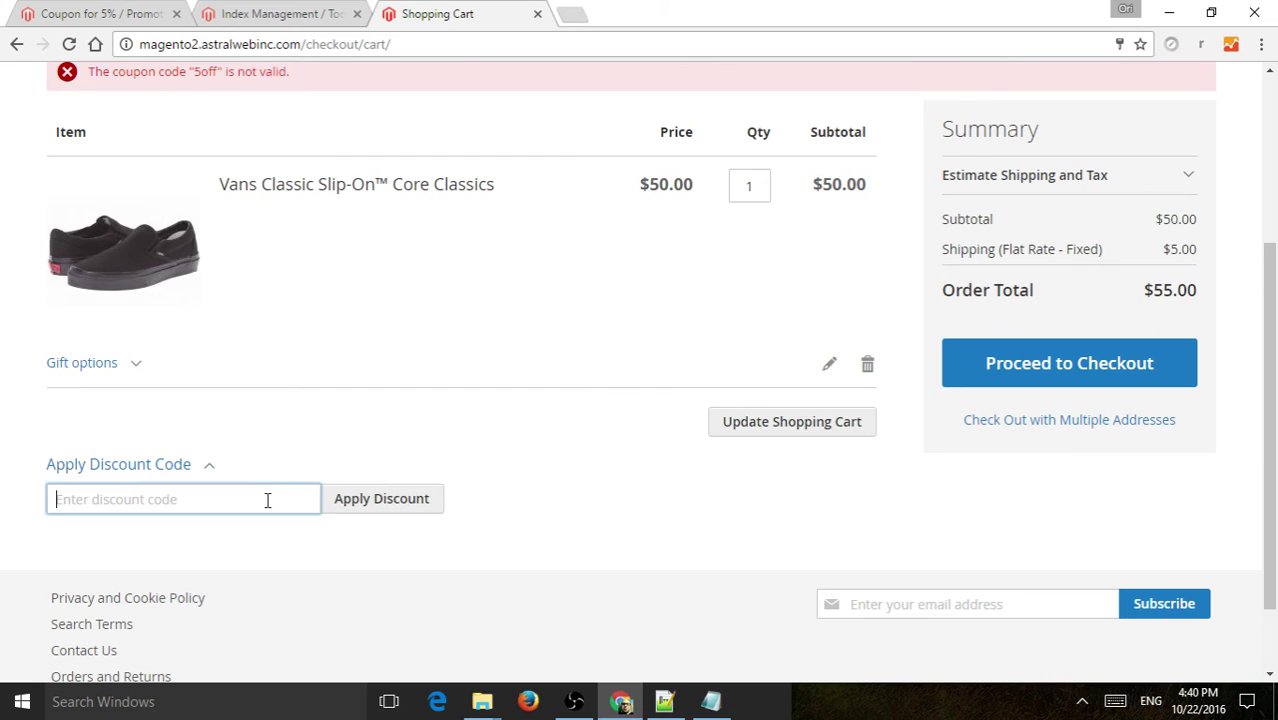
{"action": "type", "text": "5off"}
{"action": "left_click", "coordinate": [414, 497]}
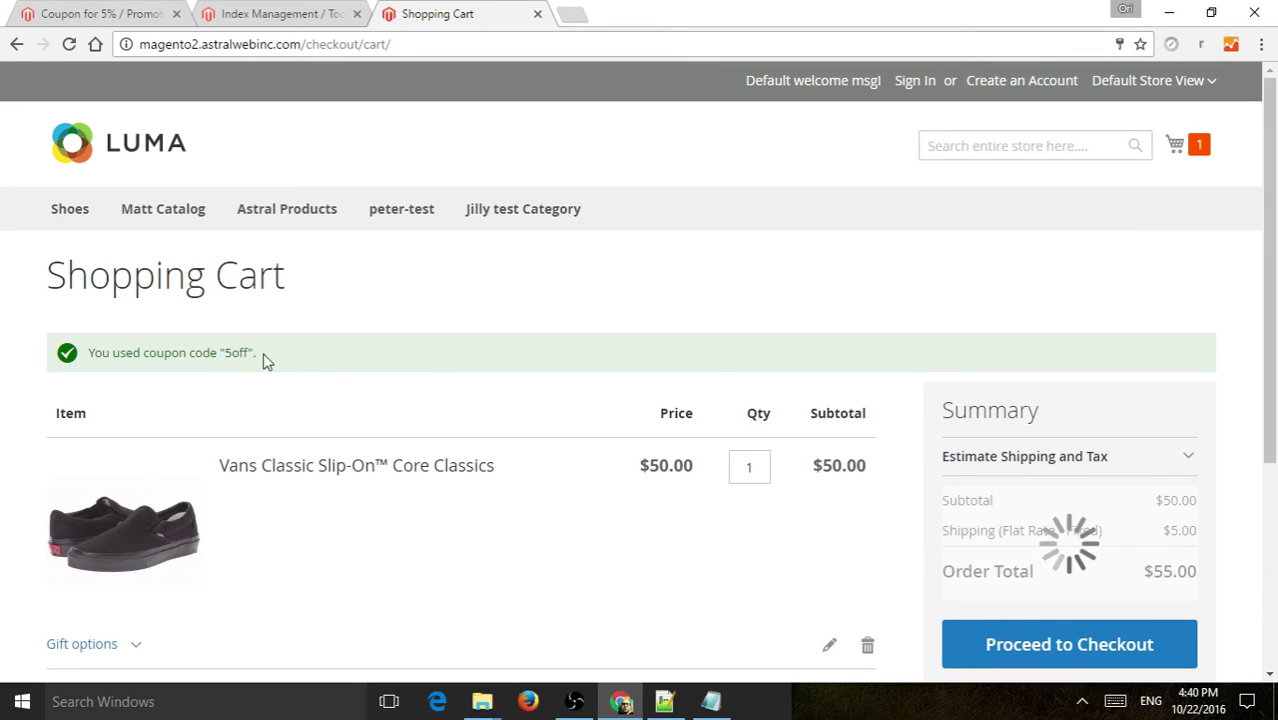
Step: Examine the coupon response message and the cart's order summary, including the shipping and tax estimate, for the applied discount
{"action": "left_click_drag", "start_coordinate": [258, 352], "coordinate": [90, 352]}
{"action": "scroll", "coordinate": [600, 335], "scroll_direction": "down", "scroll_amount": 3}
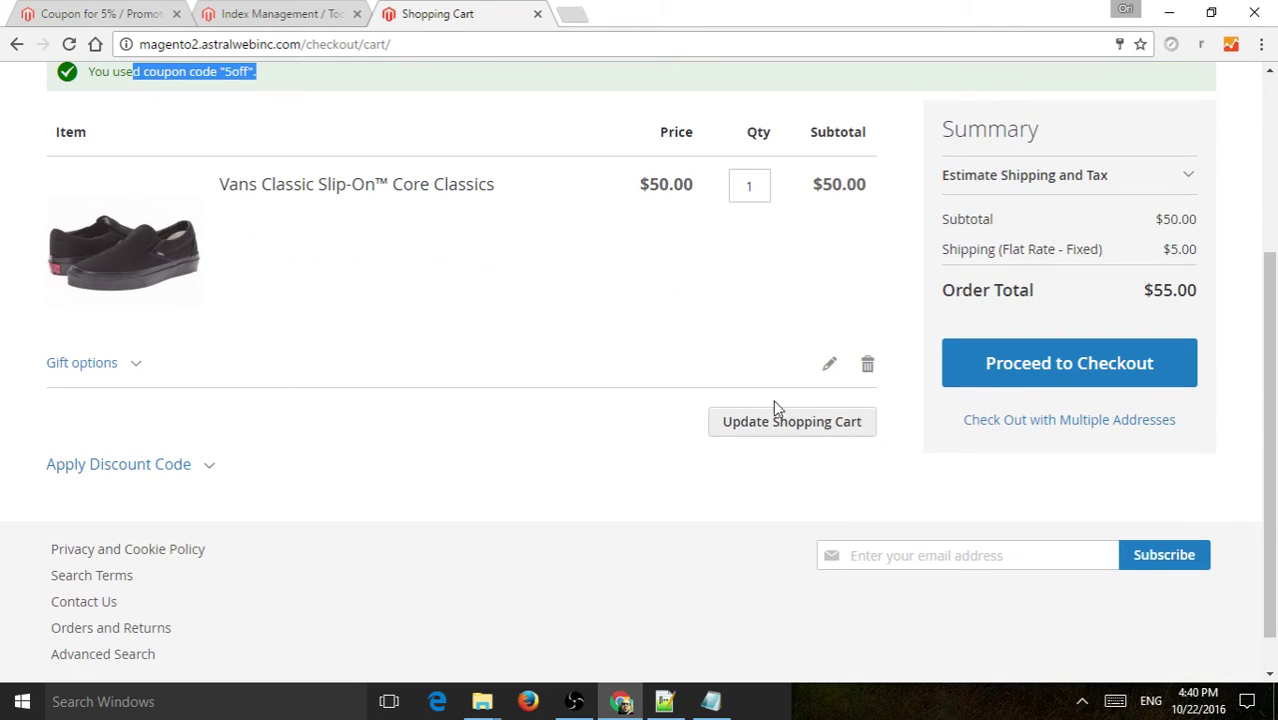
{"action": "scroll", "coordinate": [775, 408], "scroll_direction": "down", "scroll_amount": 1}
{"action": "scroll", "coordinate": [1040, 448], "scroll_direction": "up", "scroll_amount": 1}
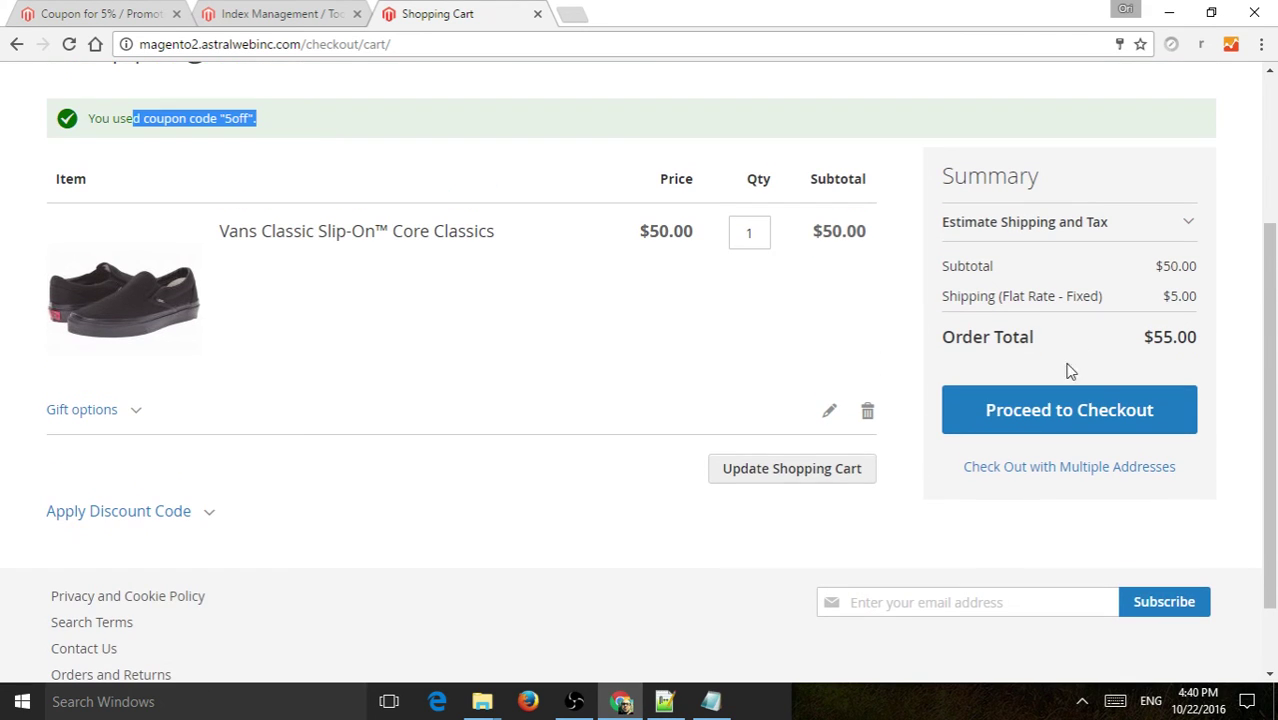
{"action": "left_click", "coordinate": [1186, 223]}
{"action": "left_click", "coordinate": [1188, 224]}
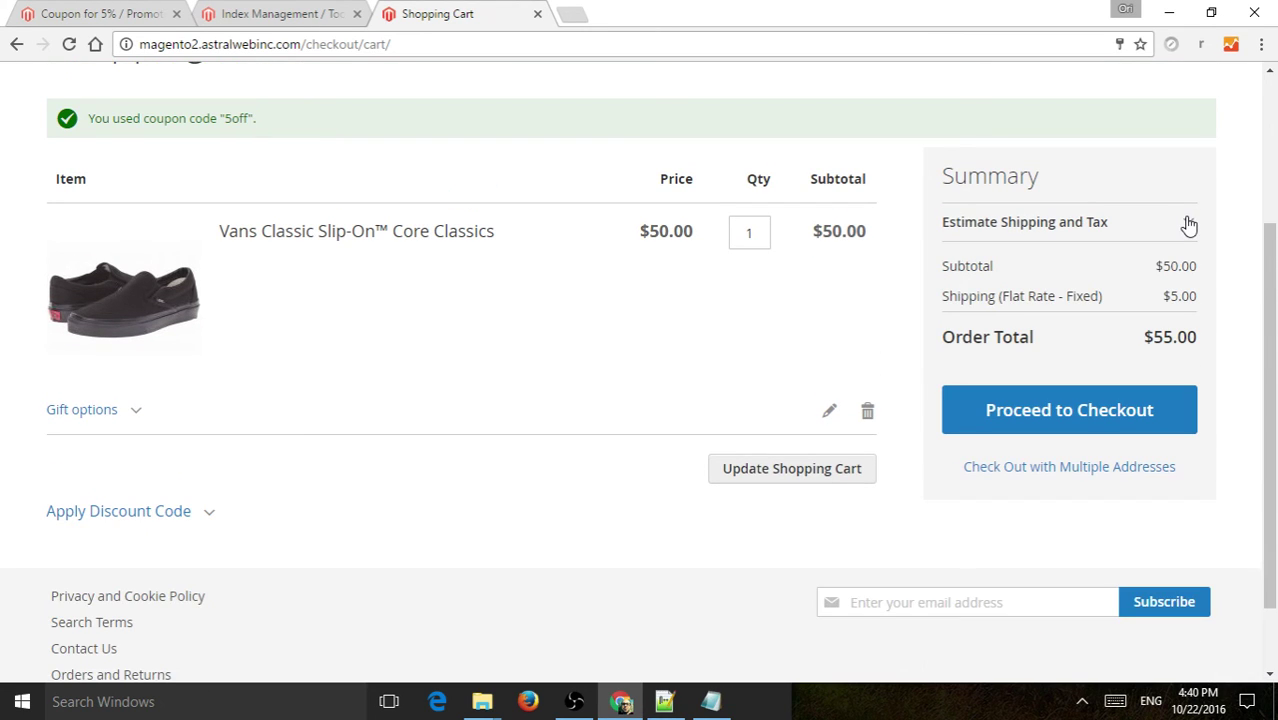
{"action": "left_click_drag", "start_coordinate": [258, 118], "coordinate": [119, 120]}
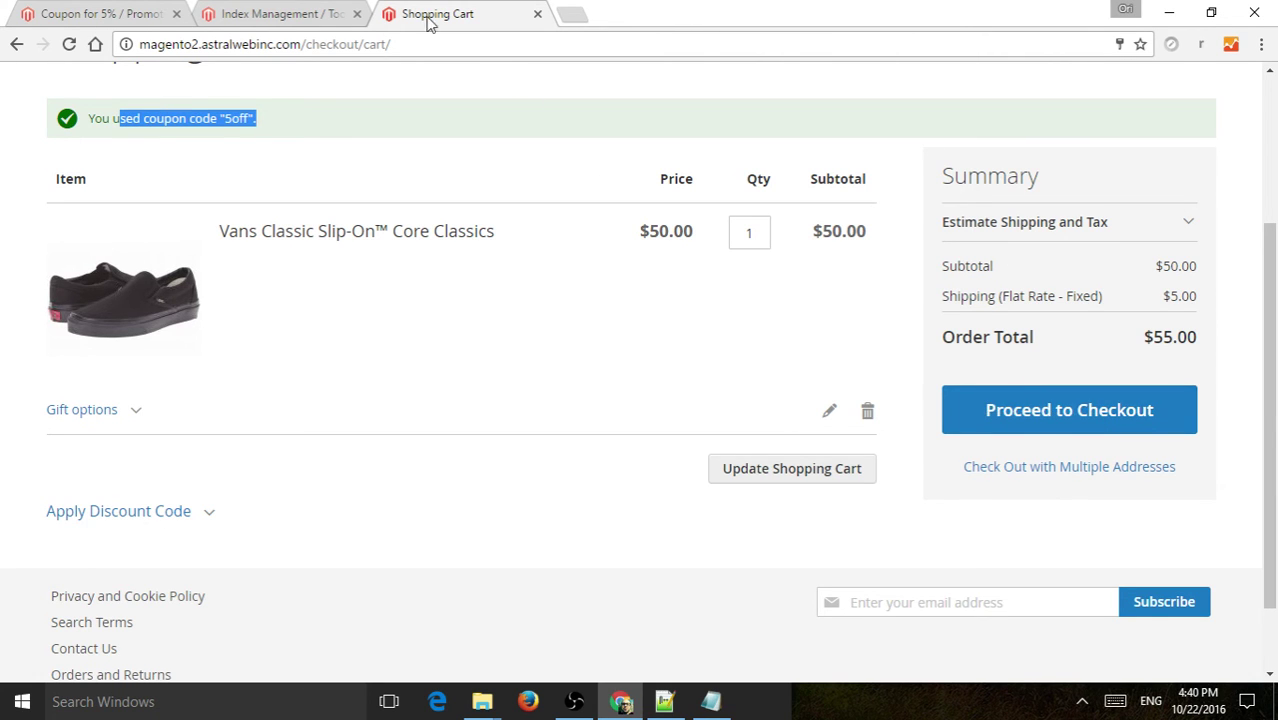
Step: Return to the "Coupon for 5%" rule in the admin and add a Subtotal condition to its conditions
{"action": "left_click", "coordinate": [285, 13]}
{"action": "left_click", "coordinate": [110, 13]}
{"action": "scroll", "coordinate": [565, 337], "scroll_direction": "down", "scroll_amount": 8}
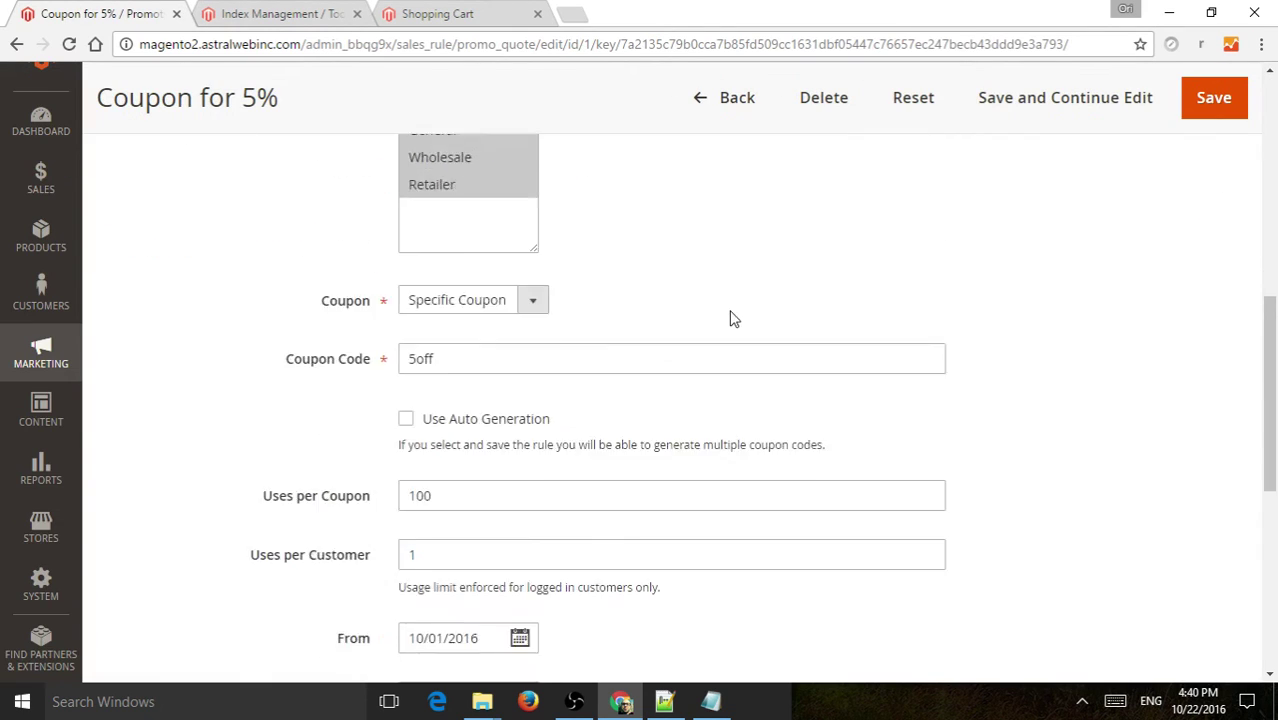
{"action": "scroll", "coordinate": [733, 310], "scroll_direction": "down", "scroll_amount": 3}
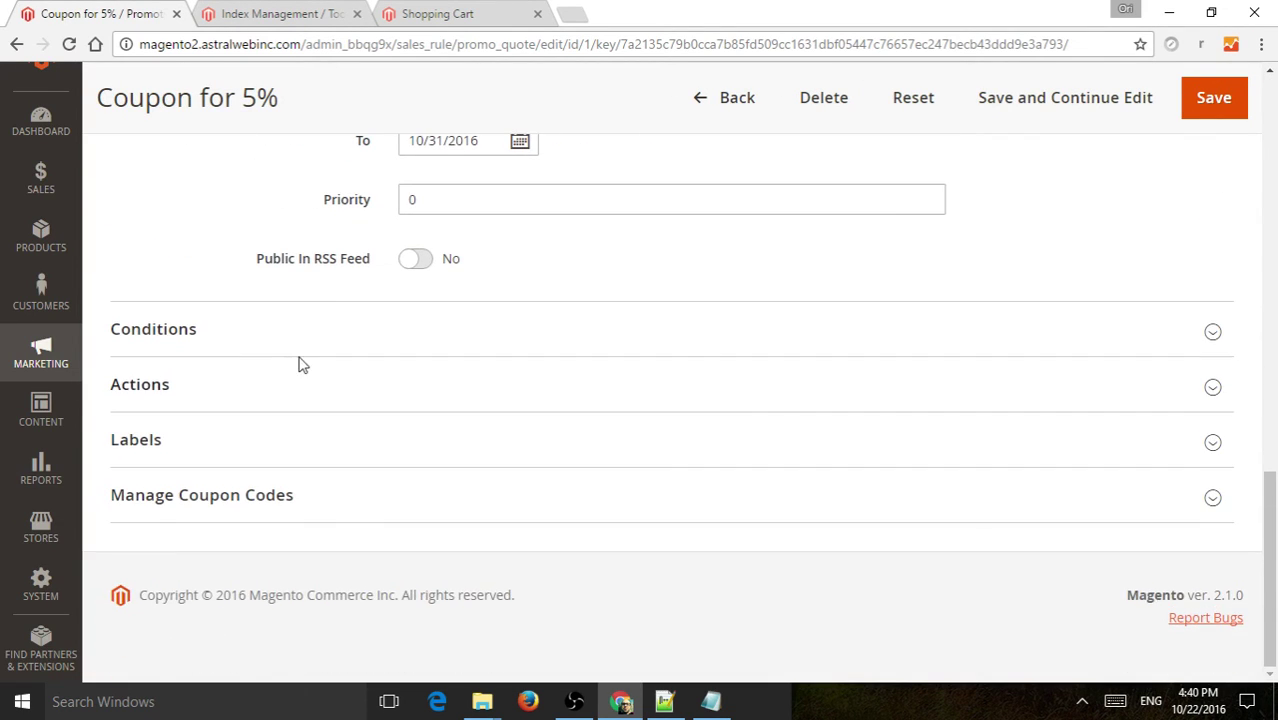
{"action": "left_click", "coordinate": [302, 354]}
{"action": "scroll", "coordinate": [390, 393], "scroll_direction": "down", "scroll_amount": 1}
{"action": "left_click", "coordinate": [135, 387]}
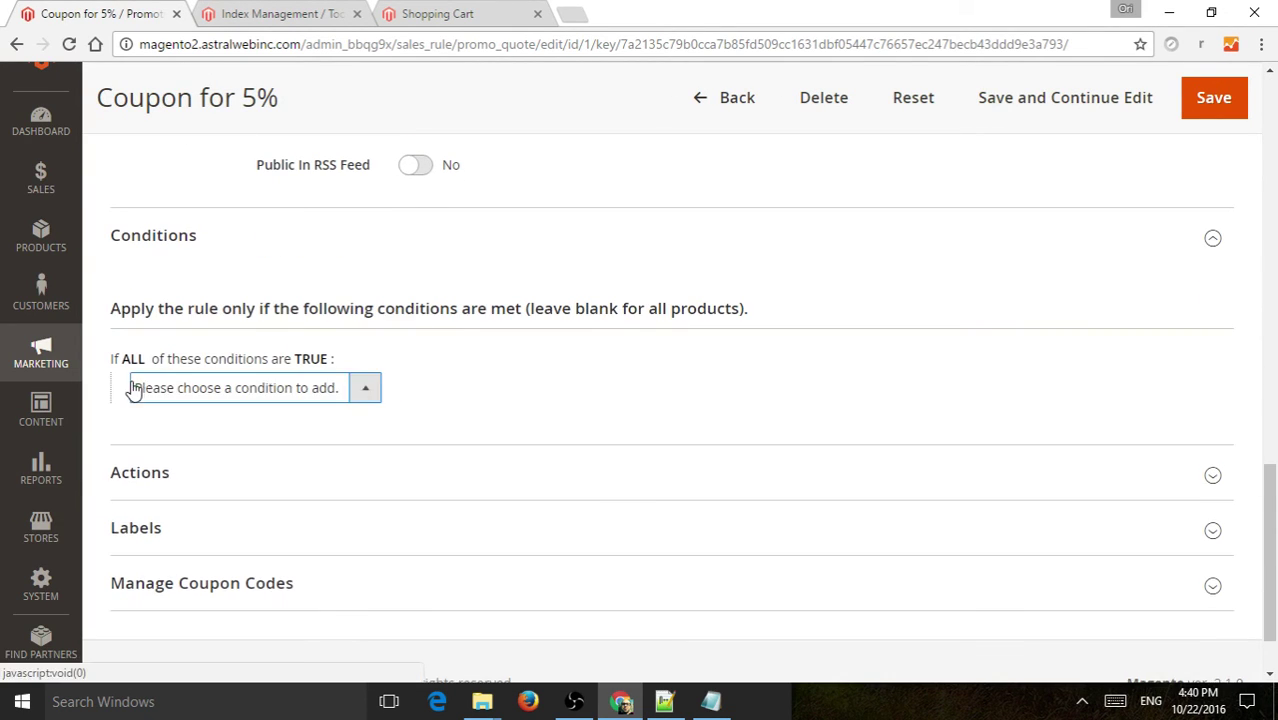
{"action": "left_click", "coordinate": [168, 392]}
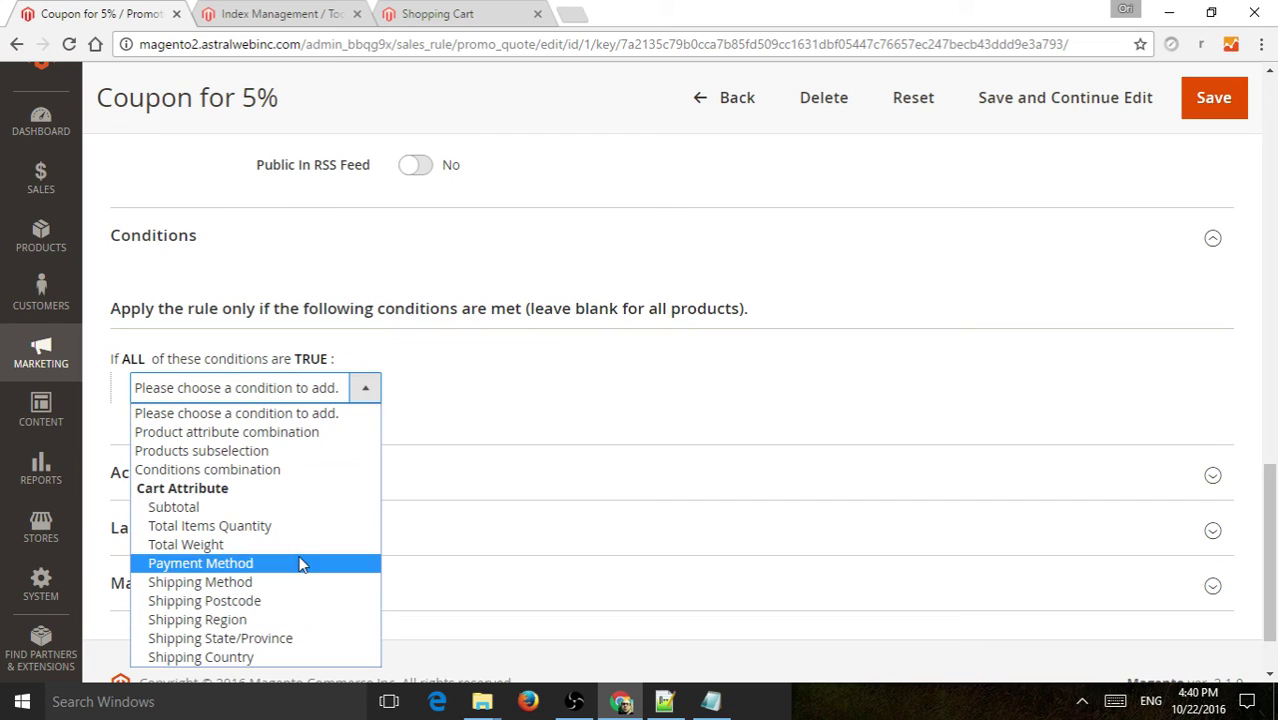
{"action": "left_click", "coordinate": [323, 513]}
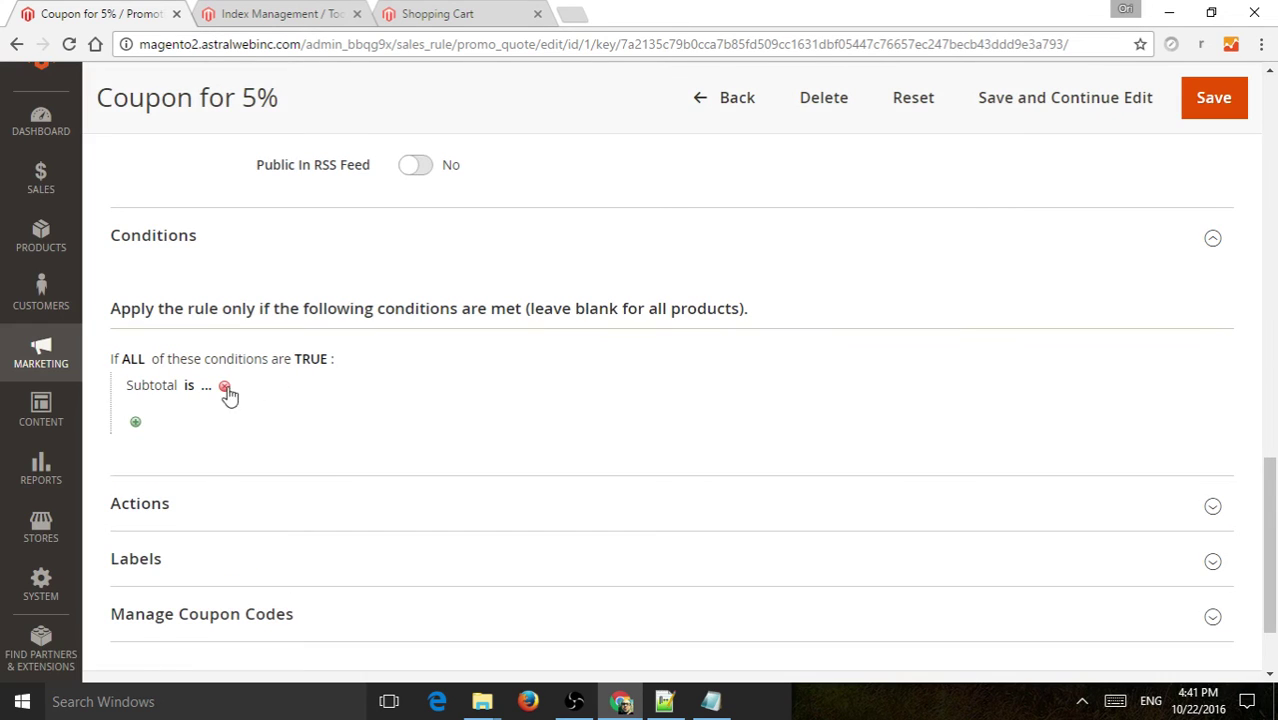
Step: Set the Subtotal condition to equals or greater than 100
{"action": "left_click", "coordinate": [190, 388]}
{"action": "left_click", "coordinate": [211, 398]}
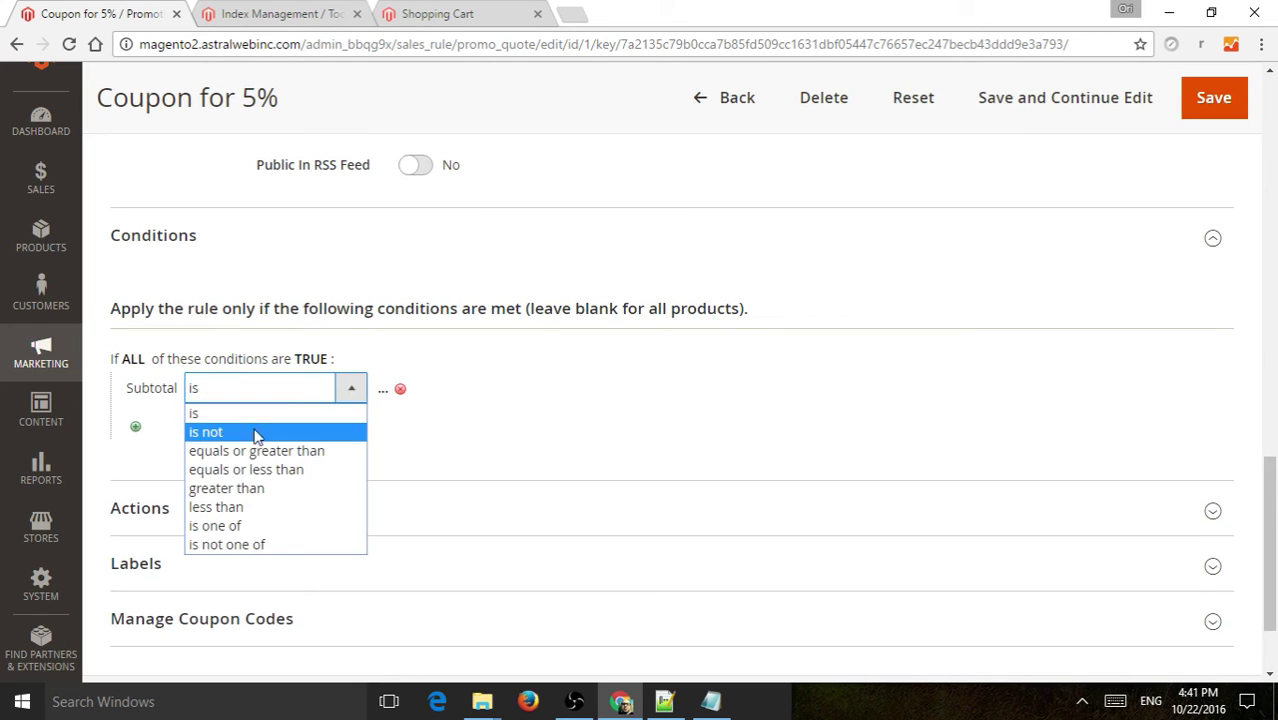
{"action": "left_click", "coordinate": [297, 451]}
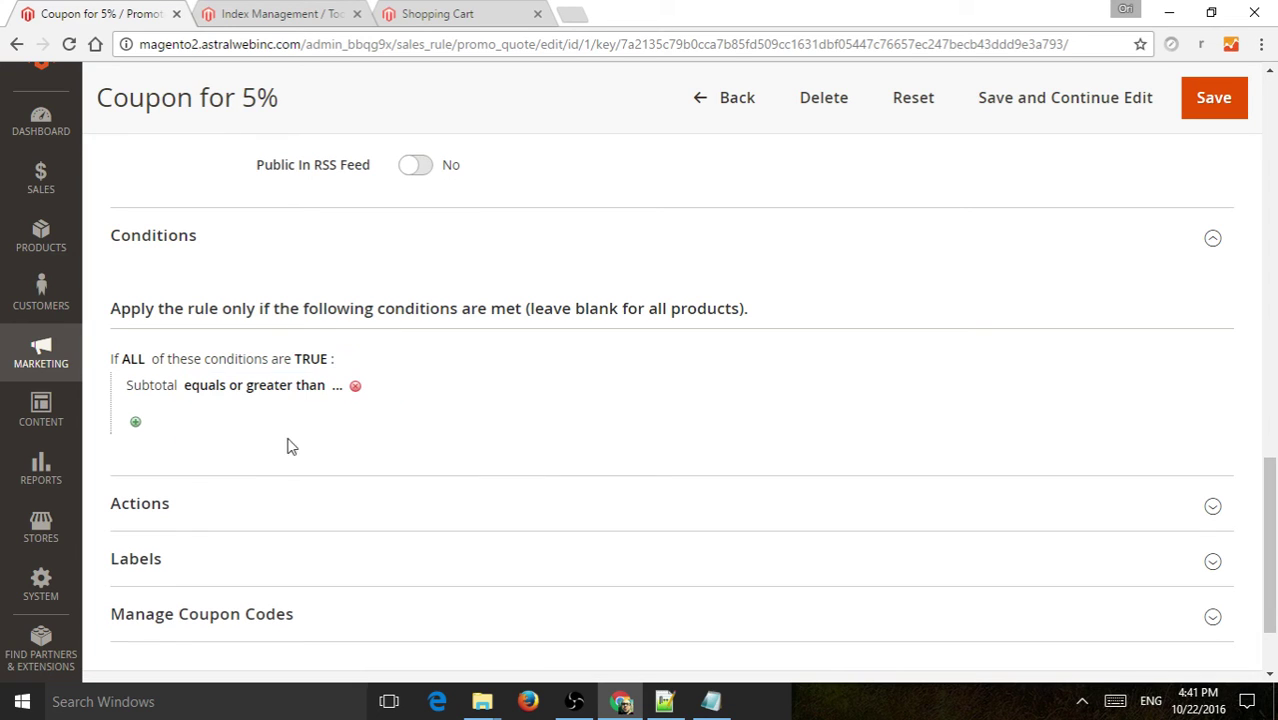
{"action": "left_click", "coordinate": [334, 386]}
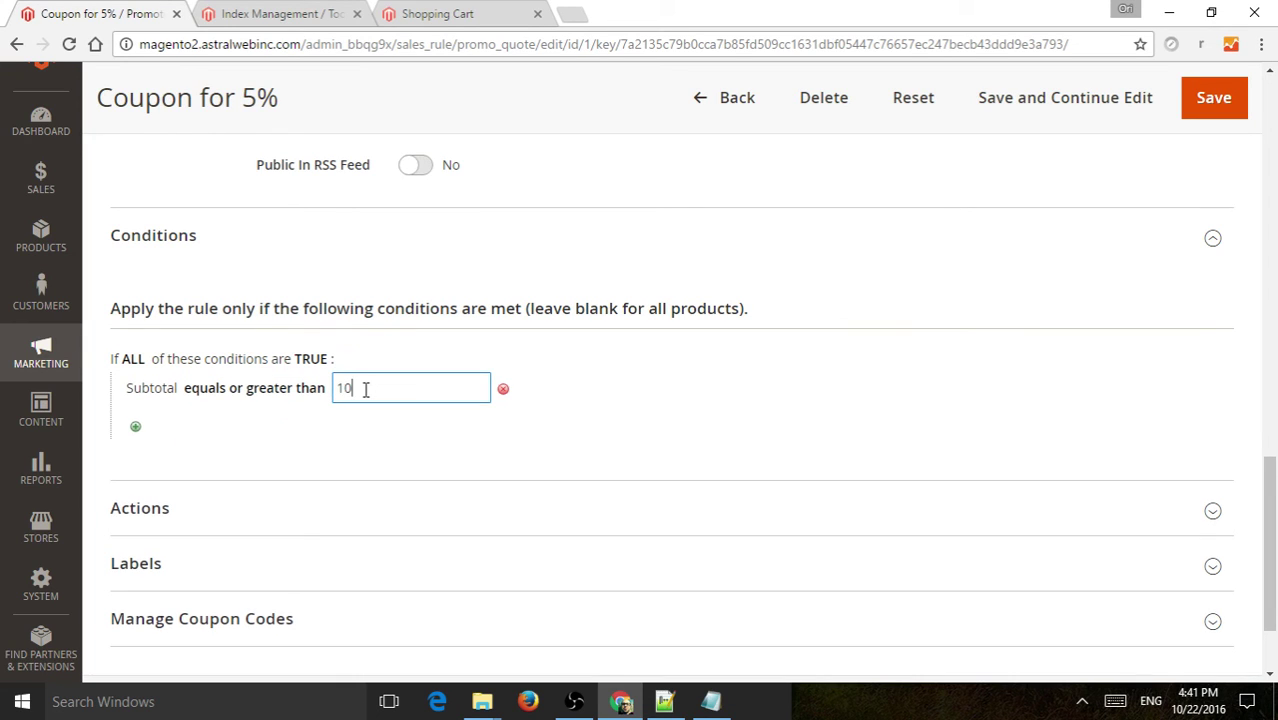
{"action": "left_click", "coordinate": [605, 400]}
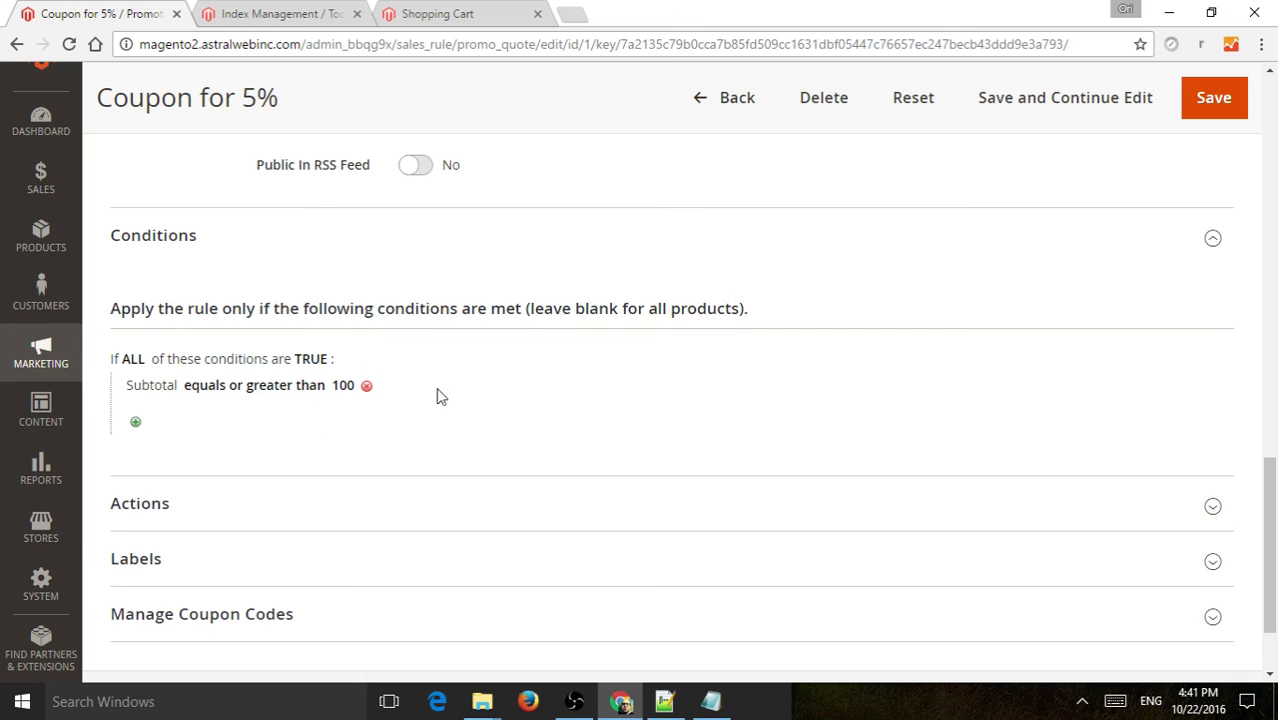
Step: Remove the Subtotal condition, review the available cart condition types without adding one, and collapse the conditions
{"action": "left_click", "coordinate": [366, 385]}
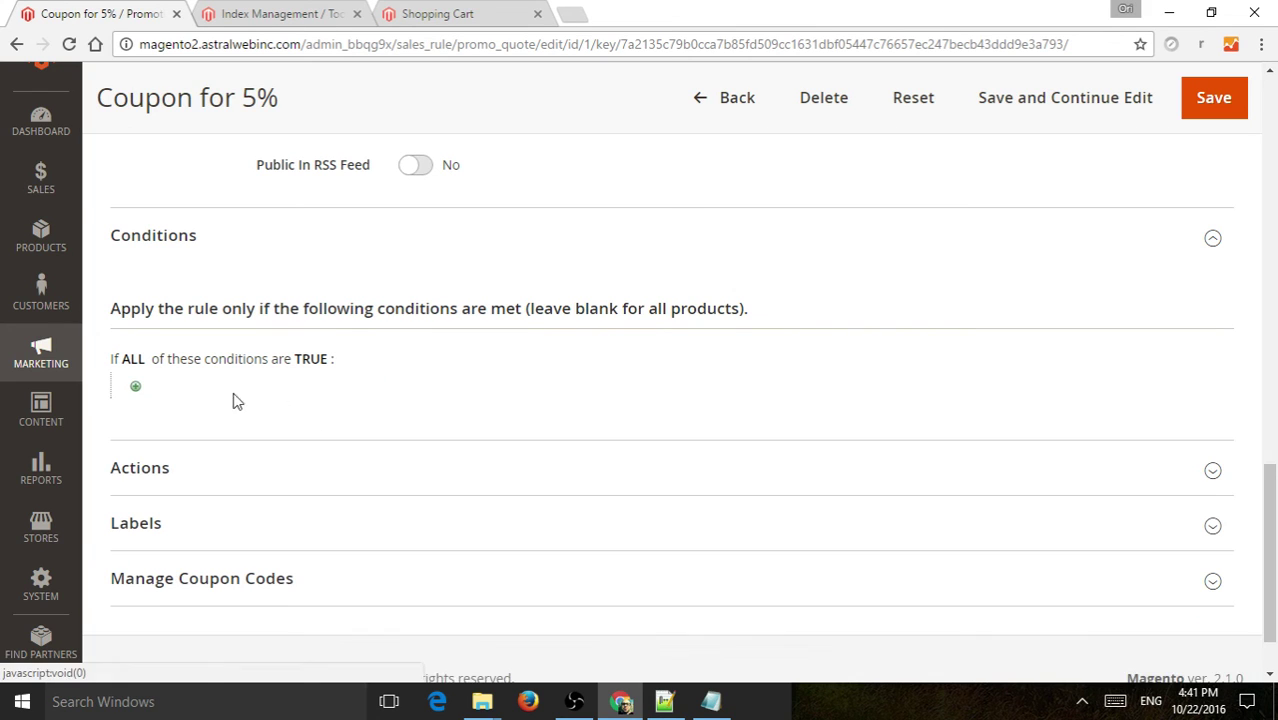
{"action": "left_click", "coordinate": [136, 385]}
{"action": "left_click", "coordinate": [142, 390]}
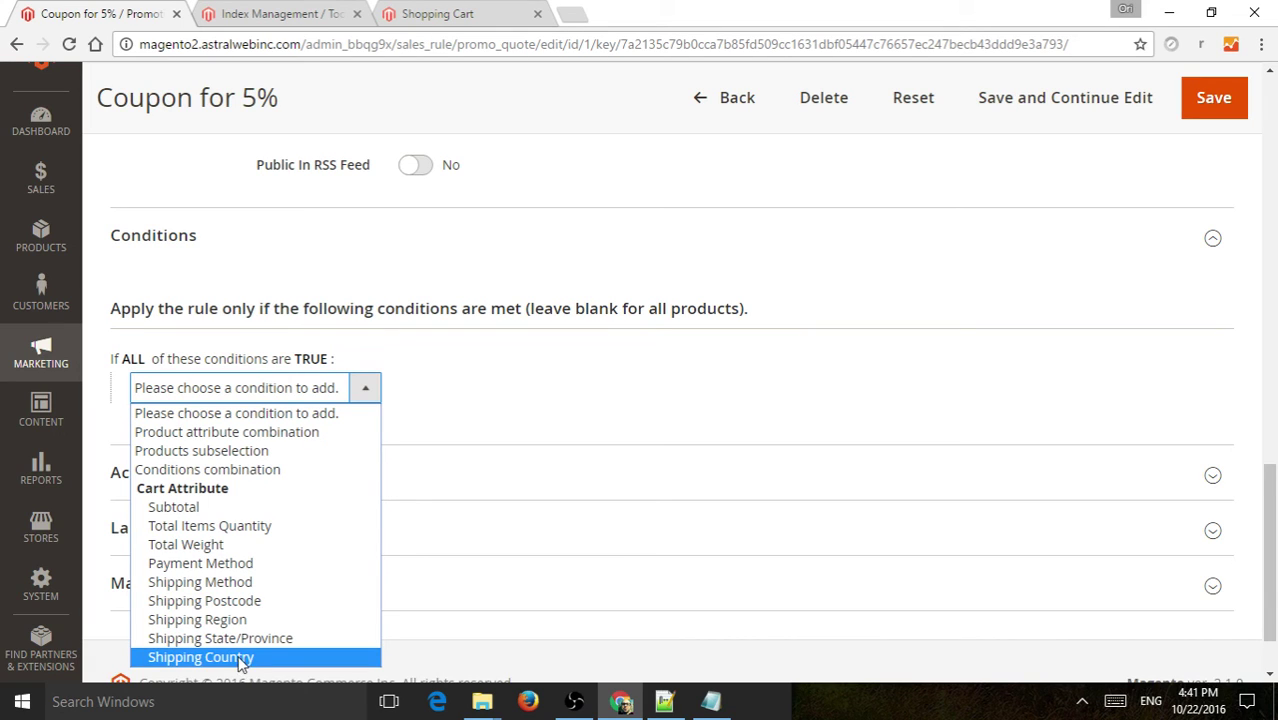
{"action": "left_click", "coordinate": [460, 382]}
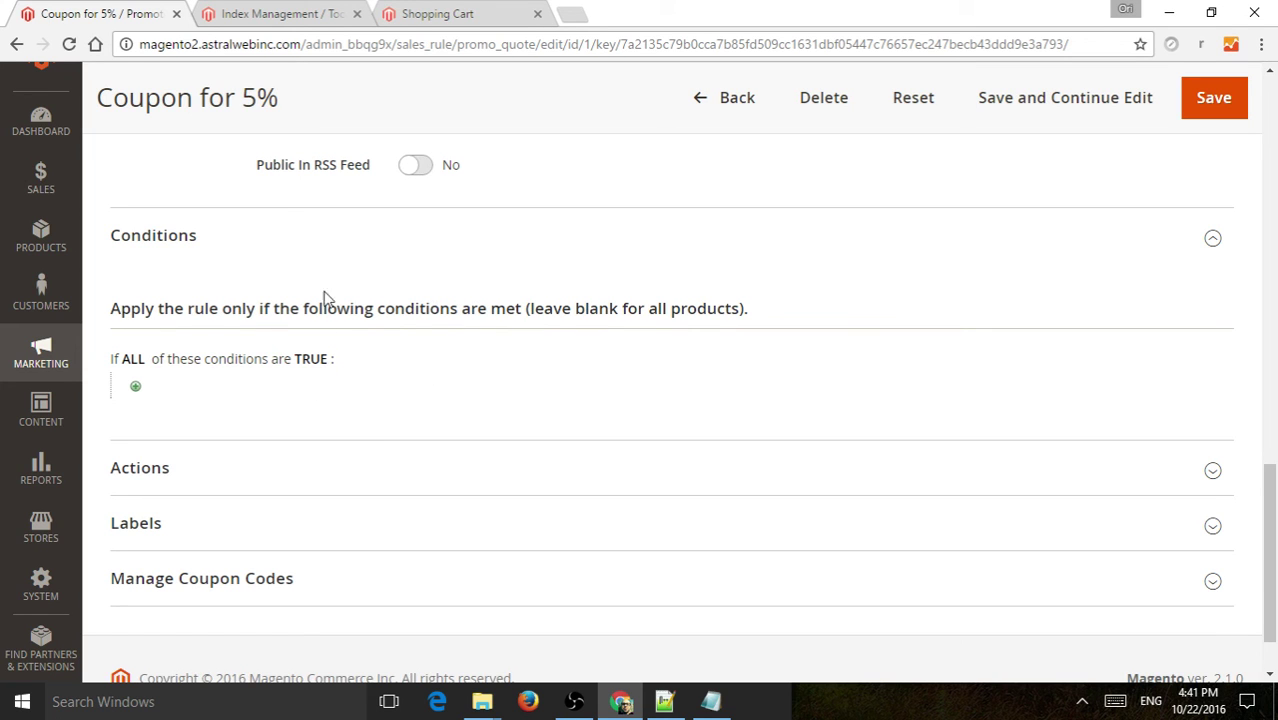
{"action": "left_click", "coordinate": [1210, 244]}
Step: Set the rule's action to Percent of product price discount with a discount amount of 5
{"action": "left_click", "coordinate": [160, 392]}
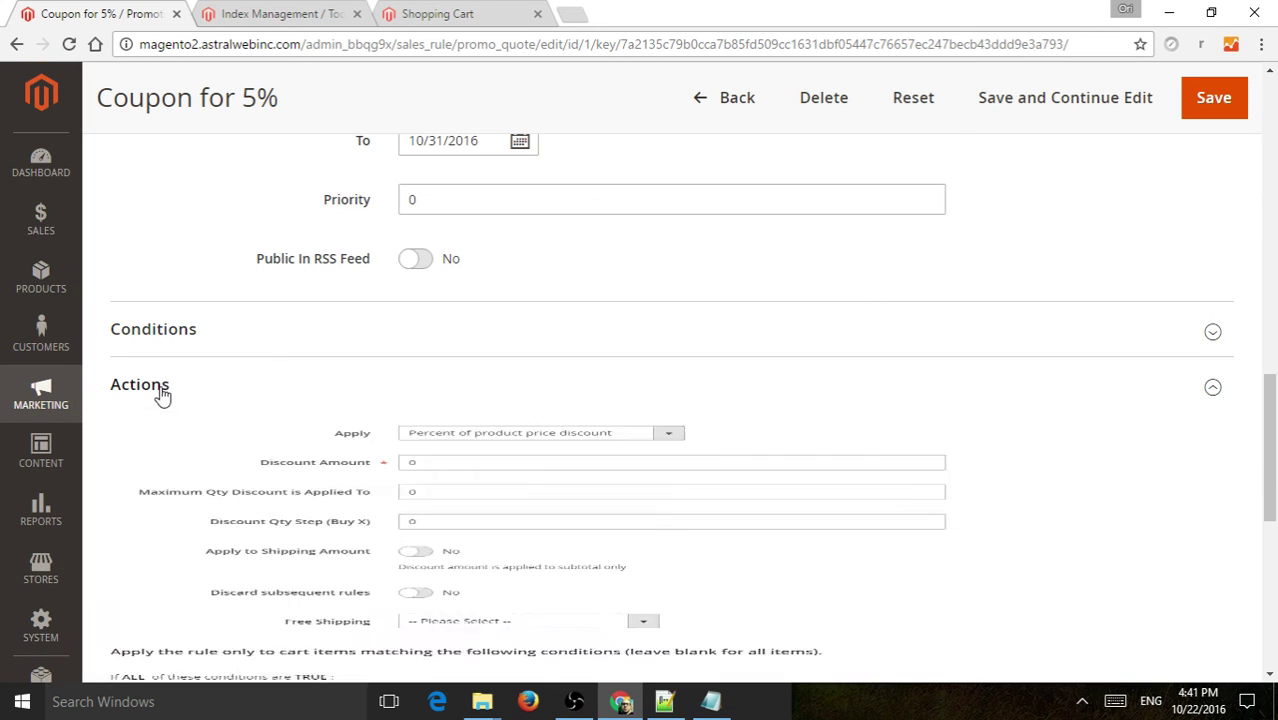
{"action": "scroll", "coordinate": [494, 382], "scroll_direction": "up", "scroll_amount": 8}
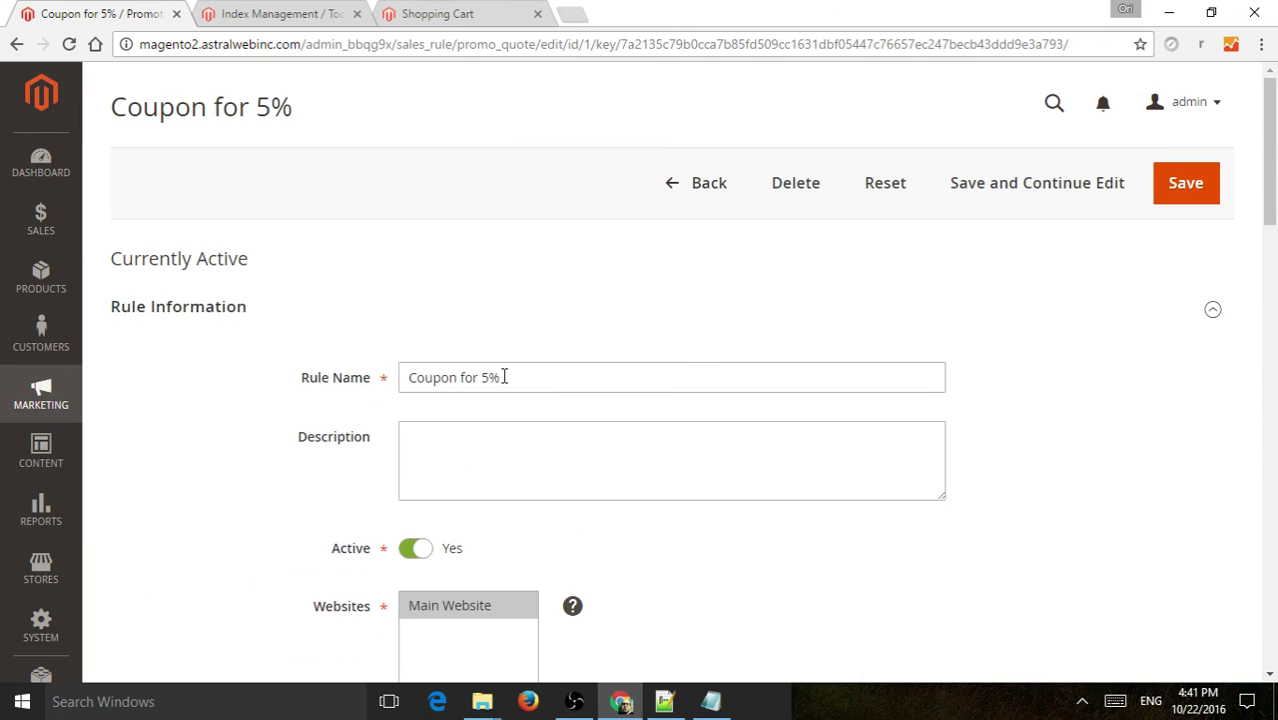
{"action": "scroll", "coordinate": [610, 439], "scroll_direction": "down", "scroll_amount": 10}
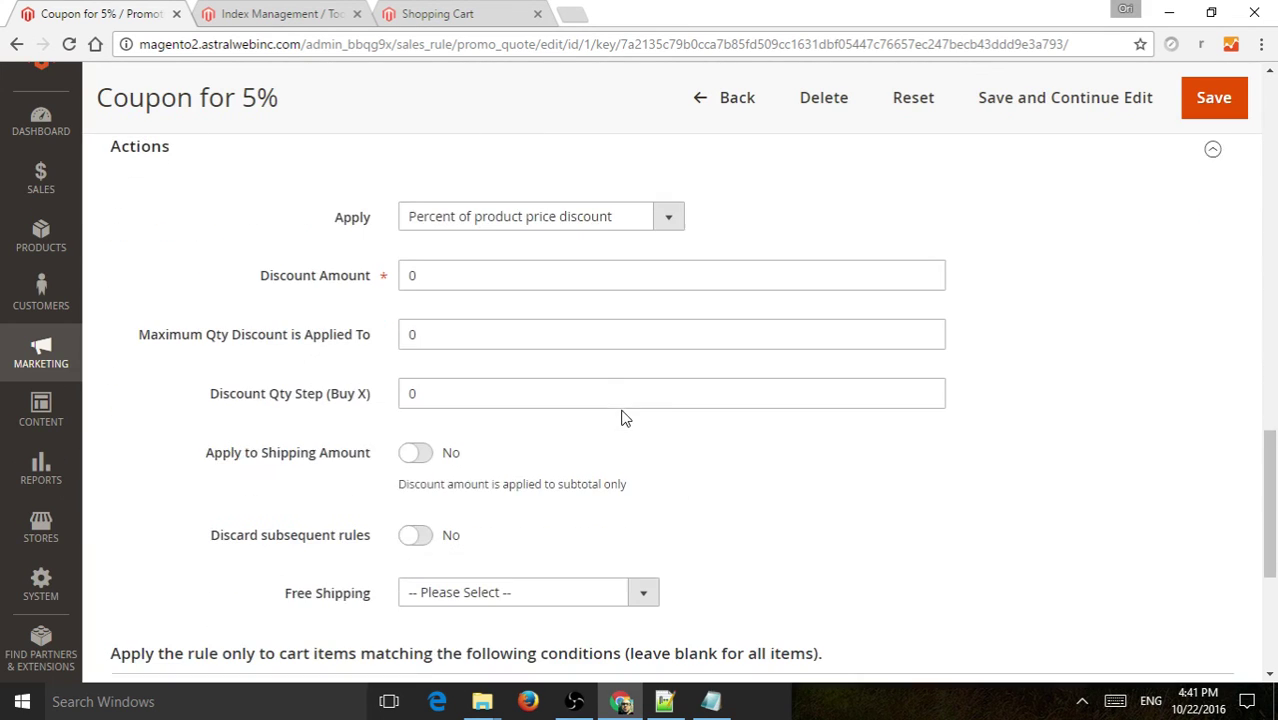
{"action": "left_click", "coordinate": [563, 212]}
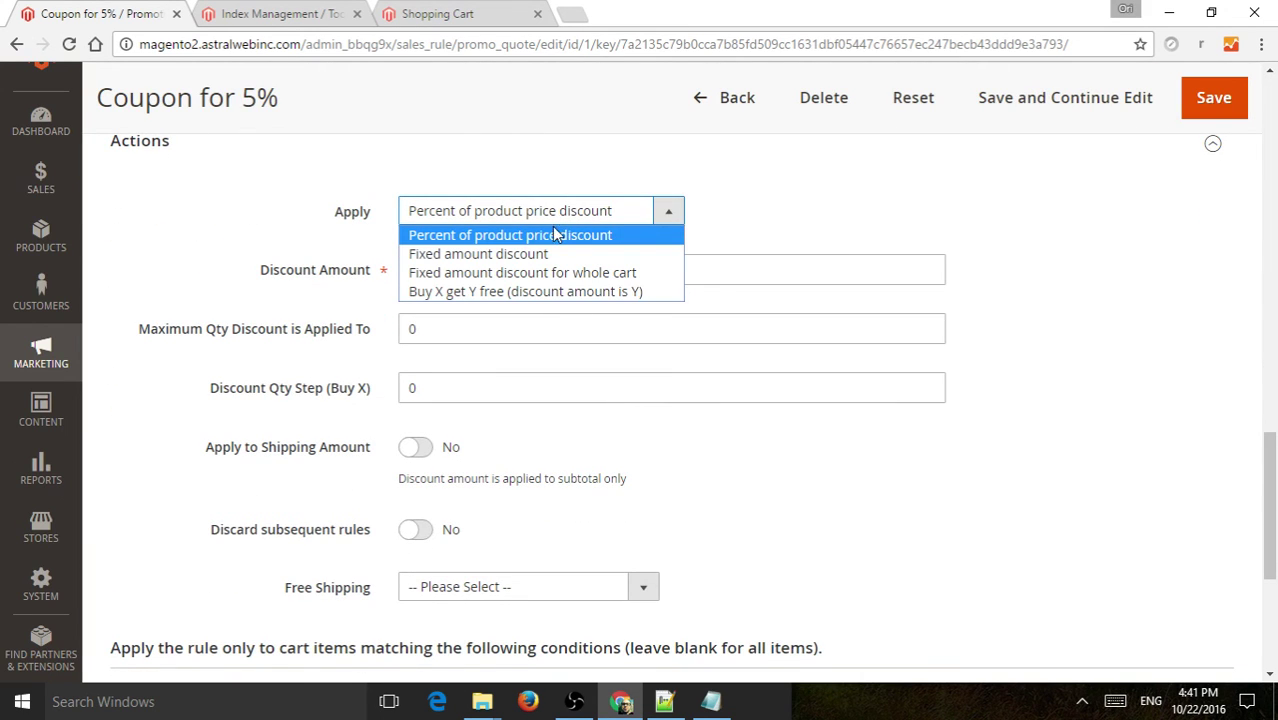
{"action": "left_click", "coordinate": [484, 238]}
{"action": "double_click", "coordinate": [499, 268]}
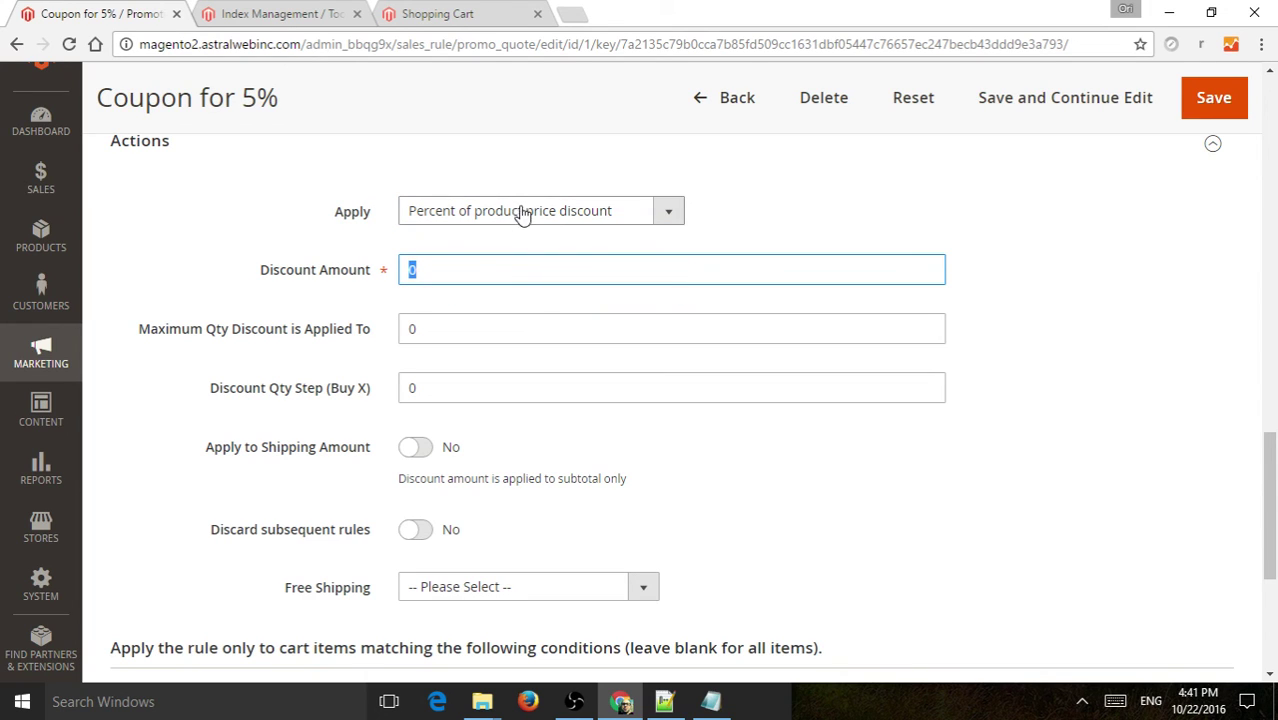
{"action": "type", "text": "5"}
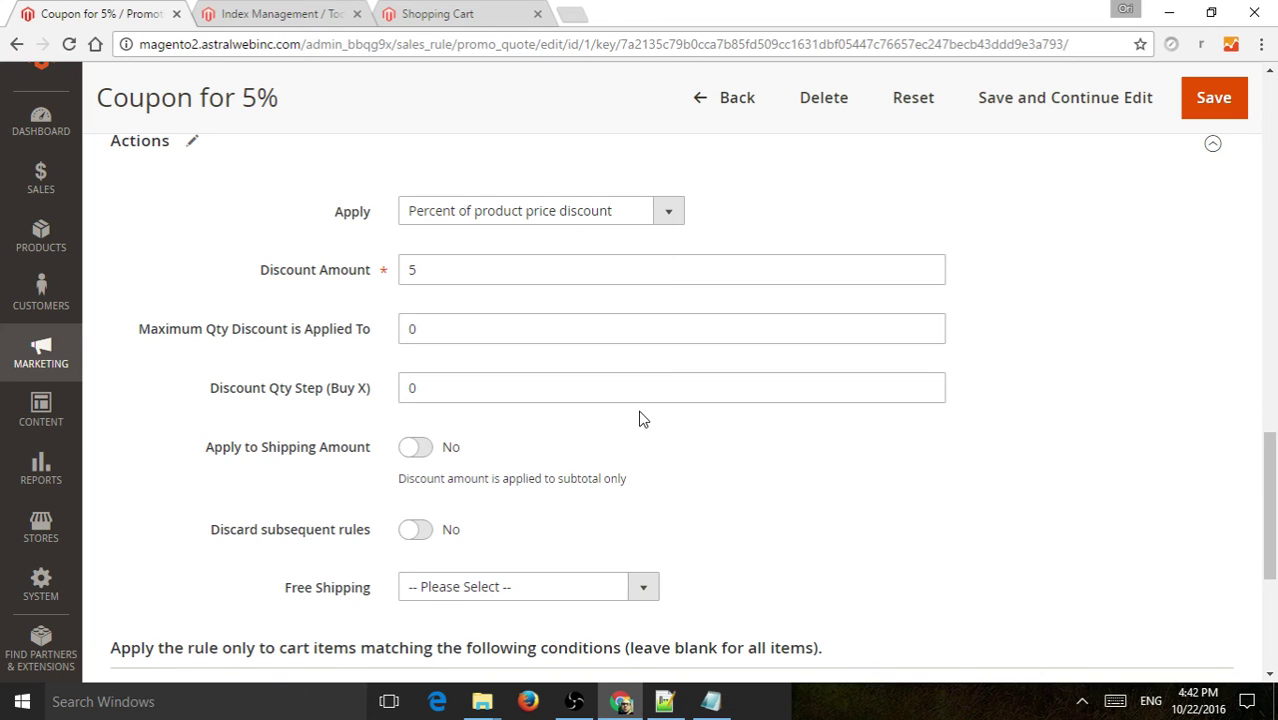
Step: Try enabling Discard subsequent rules and switch it back to No, check the Free Shipping choices, and collapse the rule's actions
{"action": "left_click_drag", "start_coordinate": [218, 530], "coordinate": [157, 531]}
{"action": "left_click", "coordinate": [415, 530]}
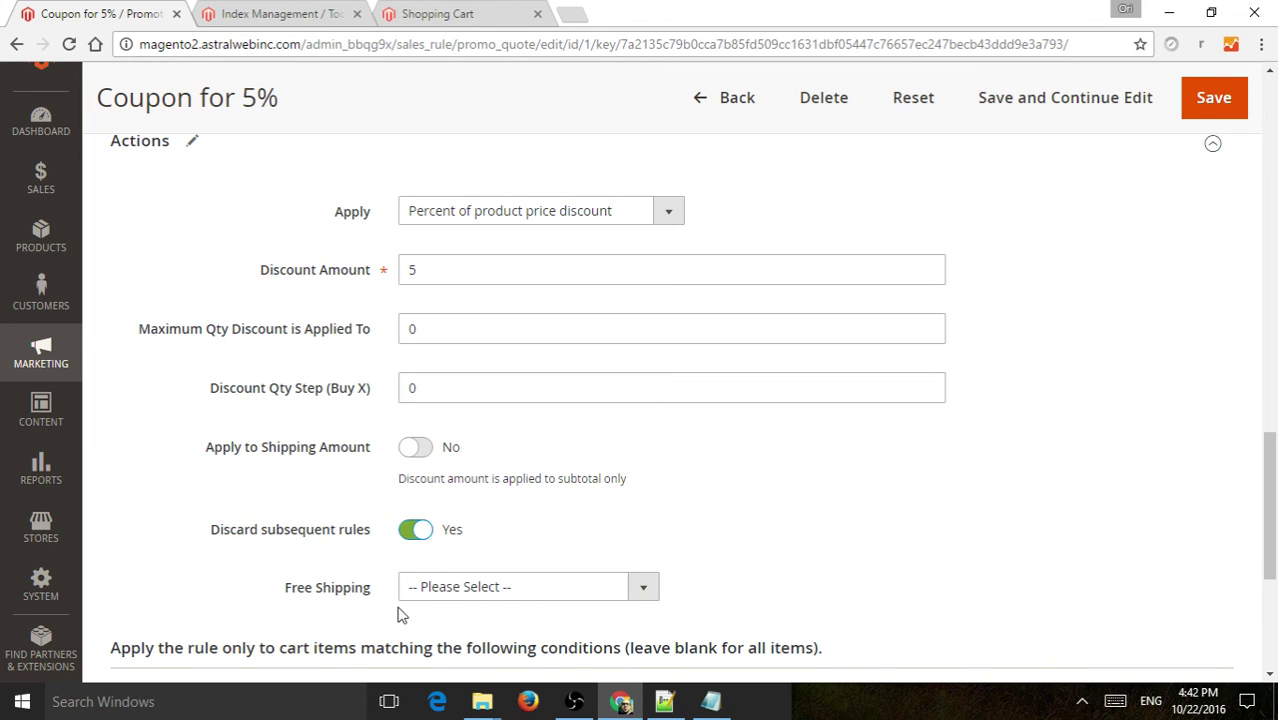
{"action": "left_click", "coordinate": [417, 532]}
{"action": "left_click", "coordinate": [484, 596]}
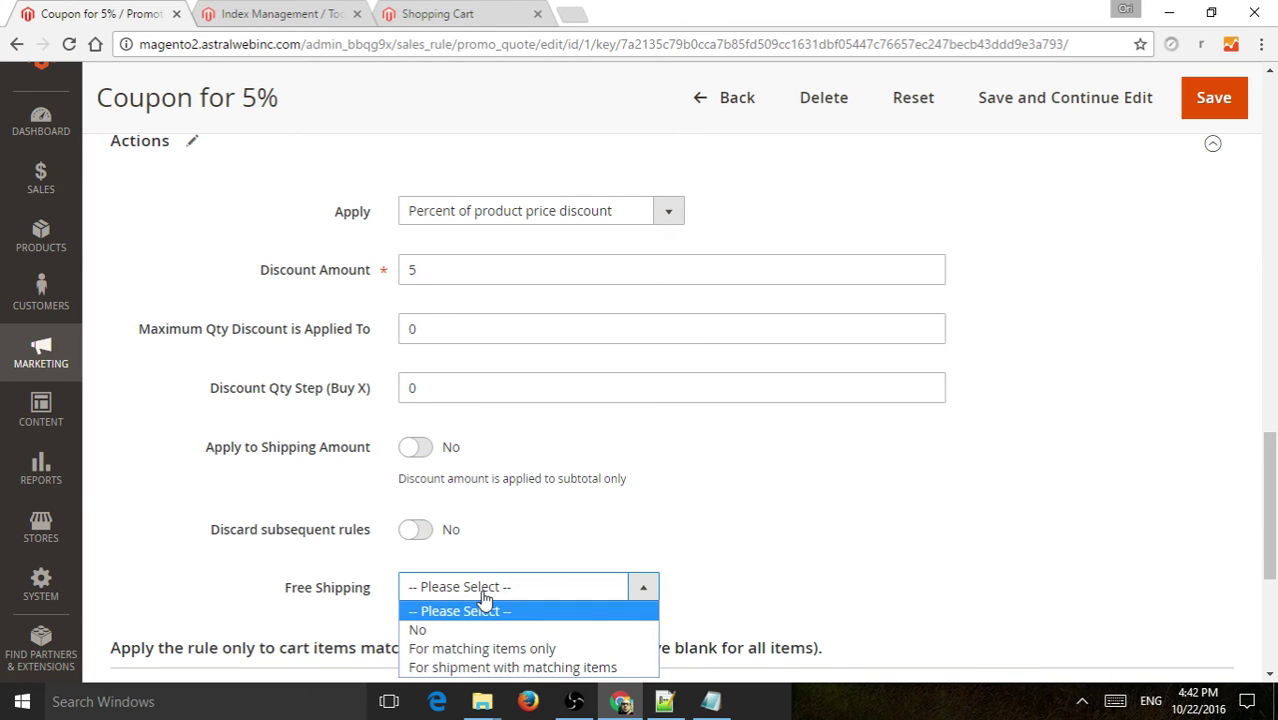
{"action": "left_click", "coordinate": [770, 535]}
{"action": "scroll", "coordinate": [774, 530], "scroll_direction": "down", "scroll_amount": 2}
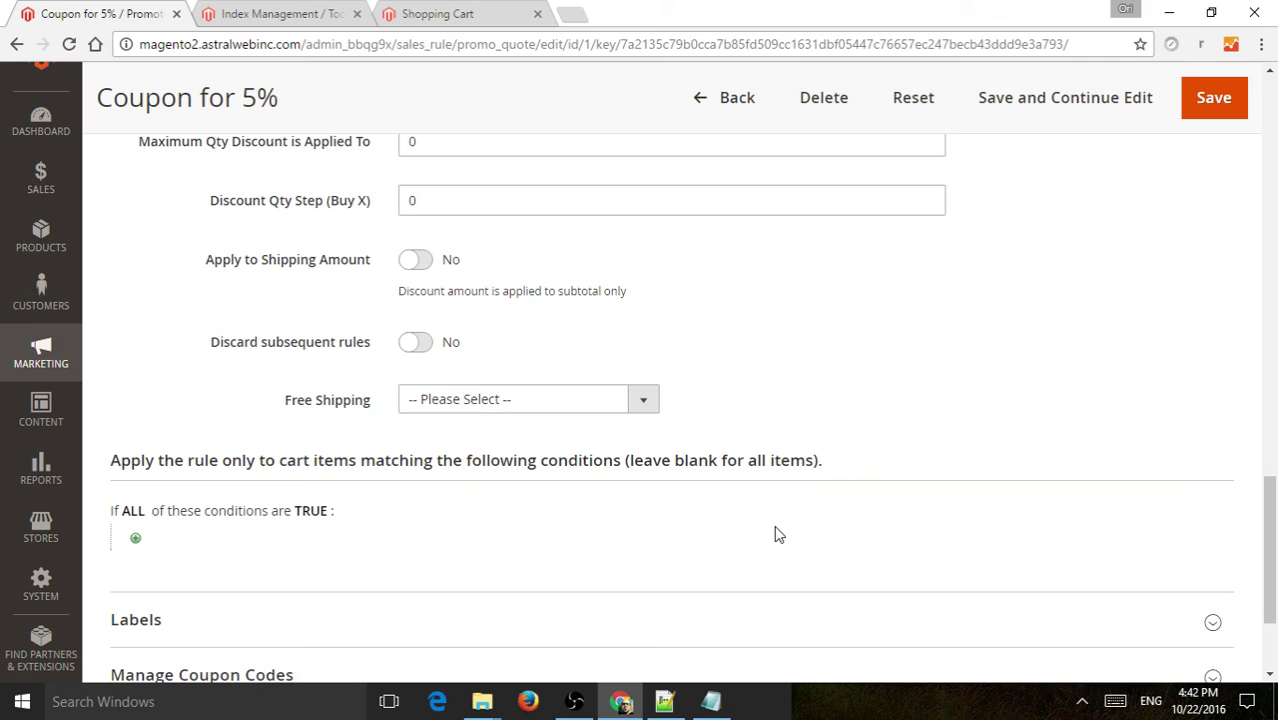
{"action": "scroll", "coordinate": [580, 496], "scroll_direction": "up", "scroll_amount": 3}
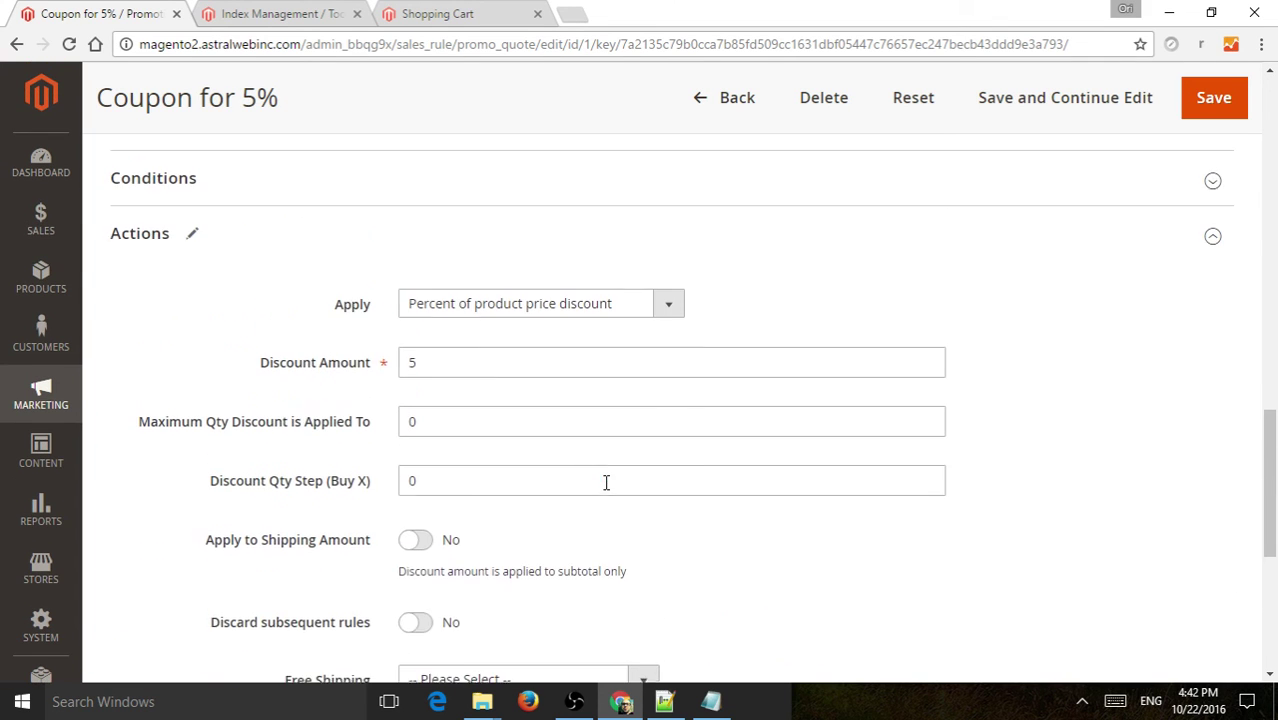
{"action": "left_click", "coordinate": [1010, 235]}
Step: Review the rule's default and store-view-specific label fields, and collapse the labels again
{"action": "left_click", "coordinate": [251, 445]}
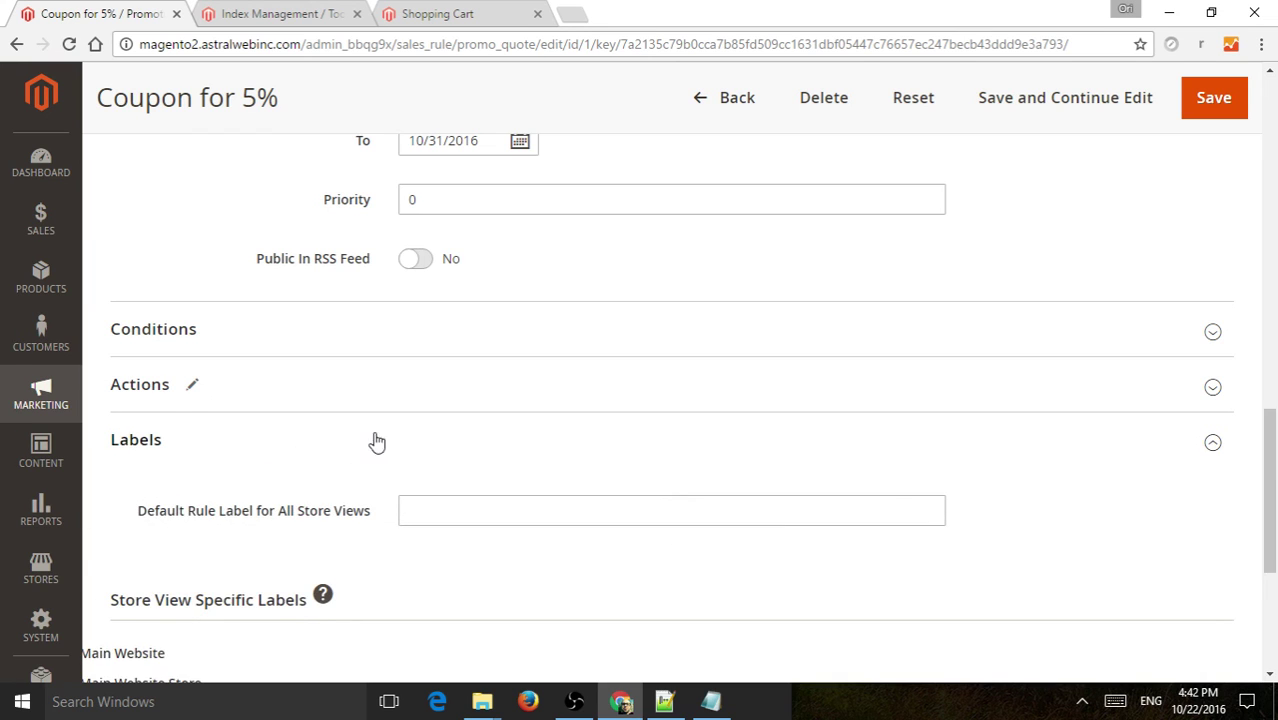
{"action": "scroll", "coordinate": [400, 443], "scroll_direction": "down", "scroll_amount": 1}
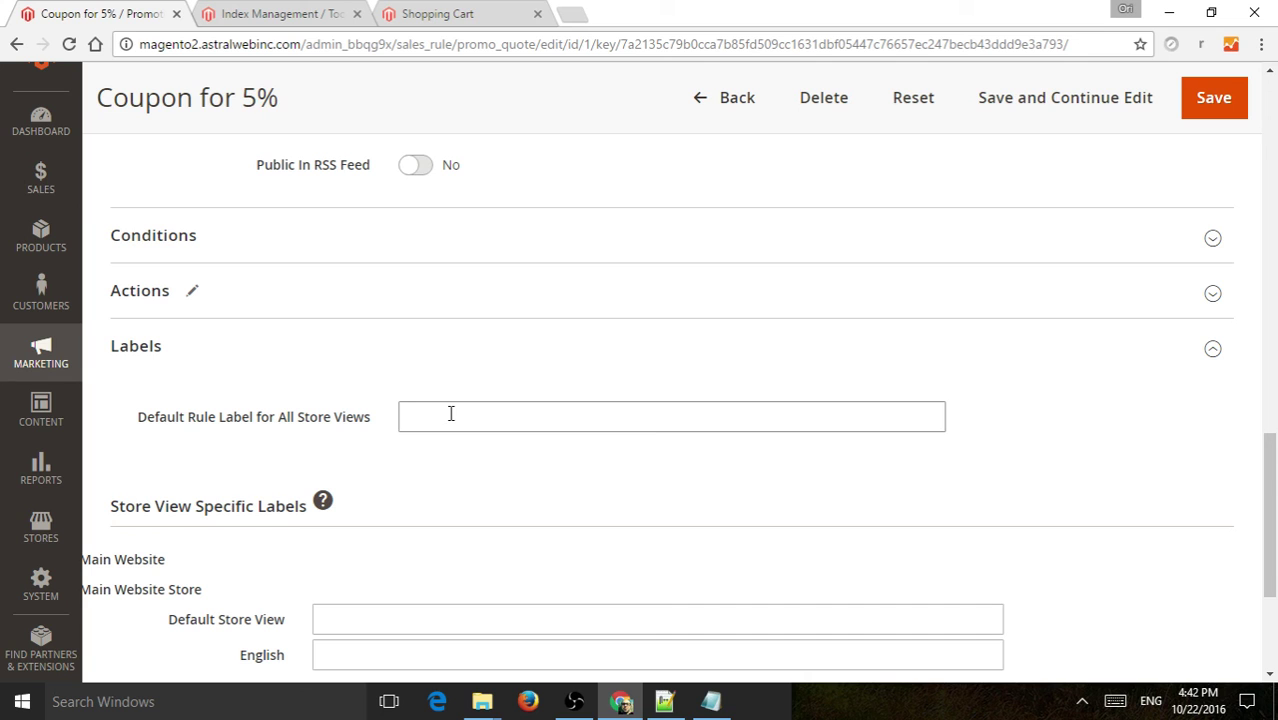
{"action": "scroll", "coordinate": [192, 402], "scroll_direction": "down", "scroll_amount": 2}
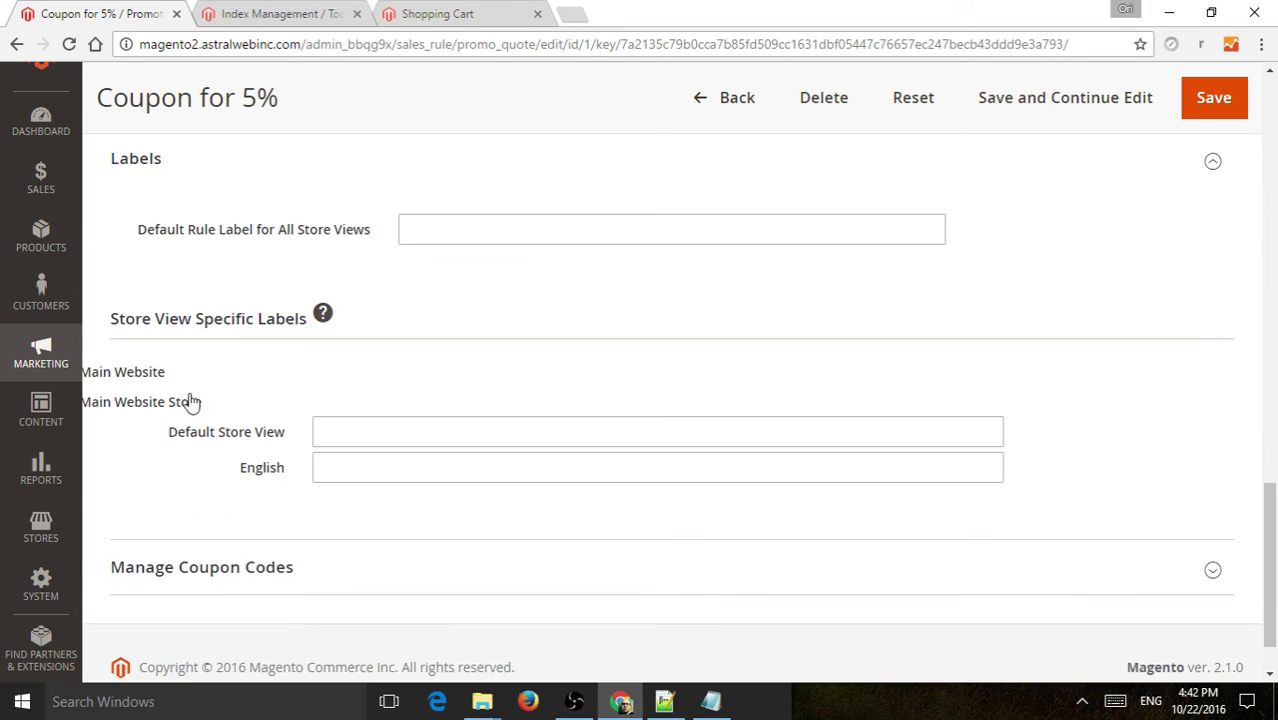
{"action": "scroll", "coordinate": [368, 404], "scroll_direction": "up", "scroll_amount": 2}
{"action": "left_click", "coordinate": [280, 345]}
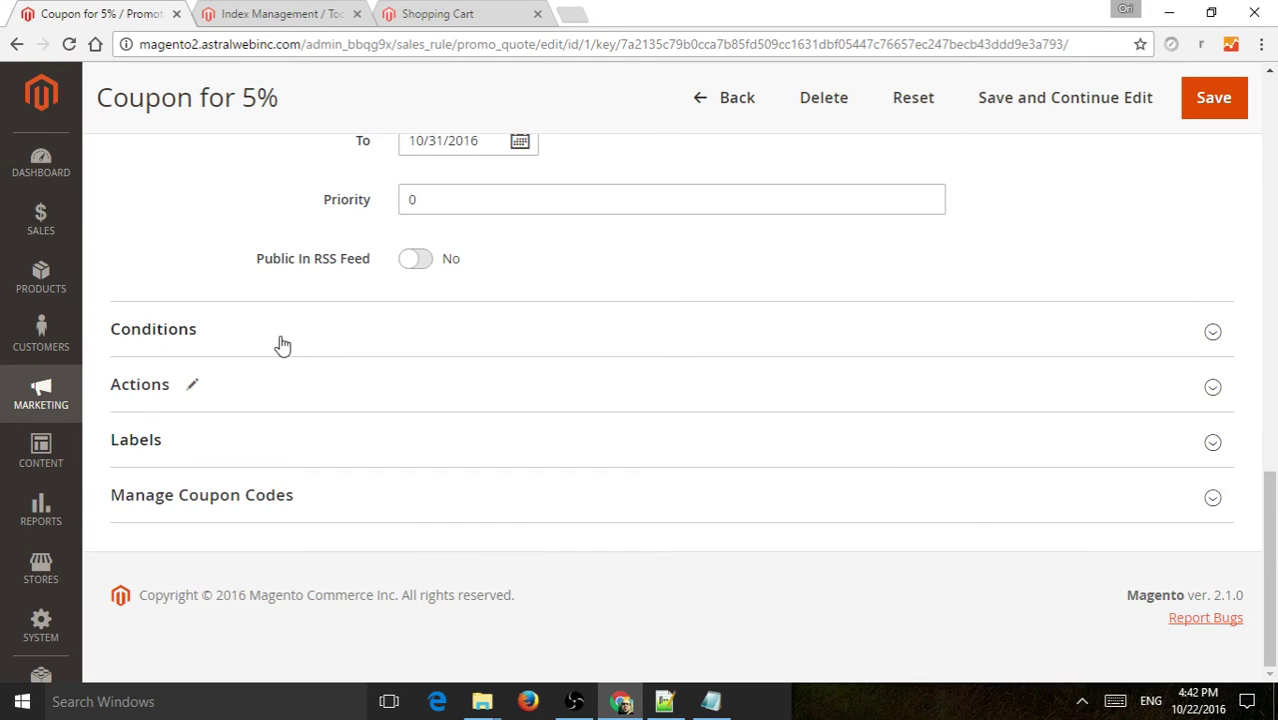
Step: Expand the coupon code management settings and review the quantity, length, format, prefix, suffix and dash fields
{"action": "left_click", "coordinate": [368, 499]}
{"action": "scroll", "coordinate": [473, 490], "scroll_direction": "down", "scroll_amount": 3}
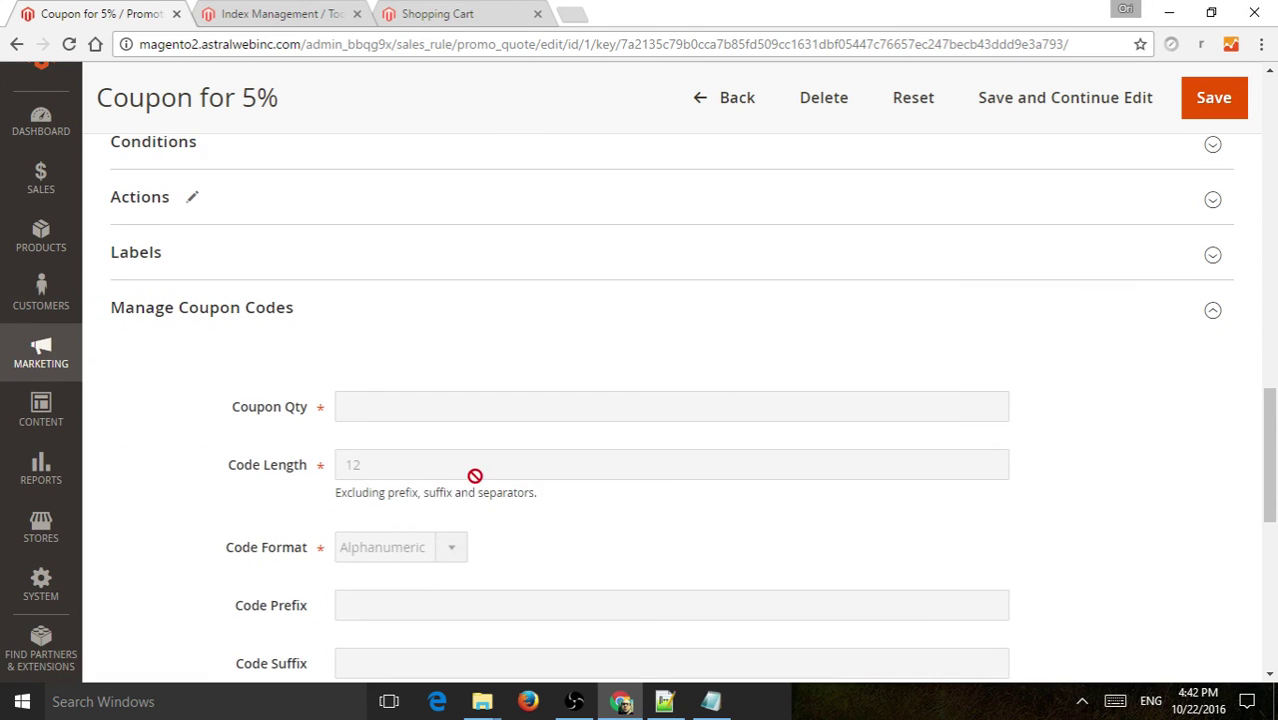
{"action": "scroll", "coordinate": [516, 329], "scroll_direction": "down", "scroll_amount": 2}
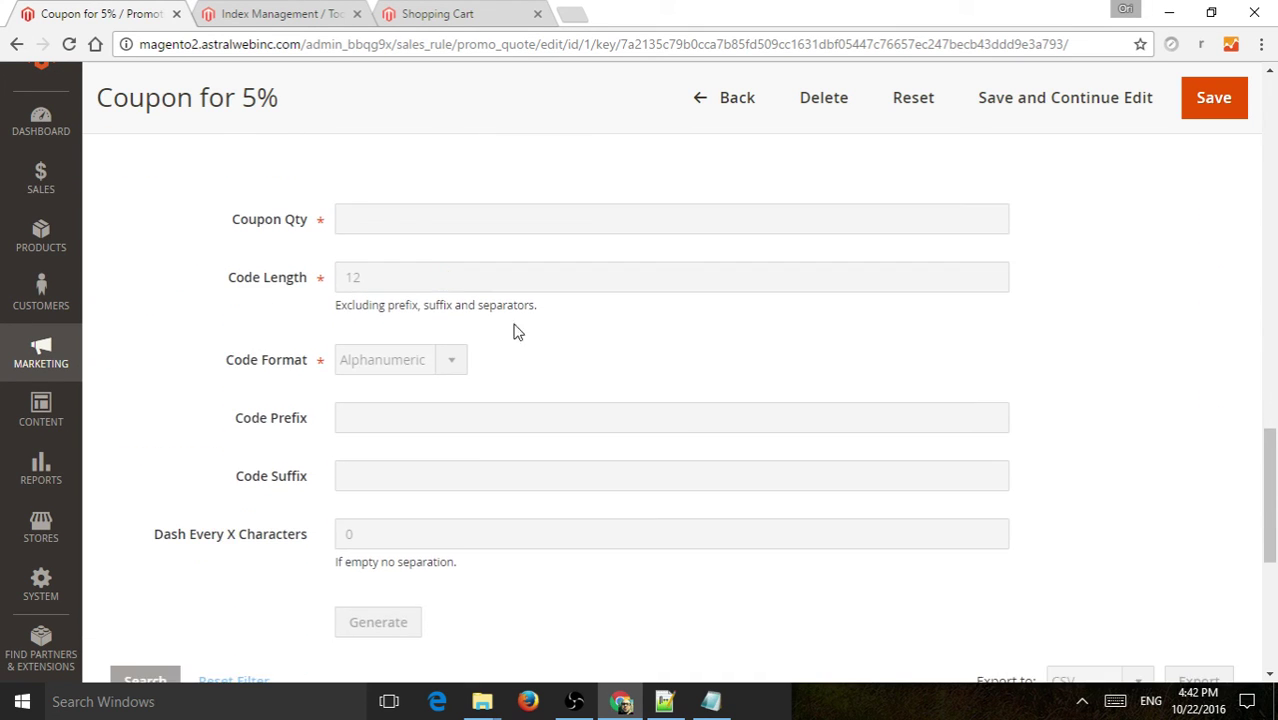
Step: Review the coupon generation fields and the generated coupon list, and collapse the coupon code management settings
{"action": "scroll", "coordinate": [654, 291], "scroll_direction": "up", "scroll_amount": 2}
{"action": "scroll", "coordinate": [652, 292], "scroll_direction": "down", "scroll_amount": 5}
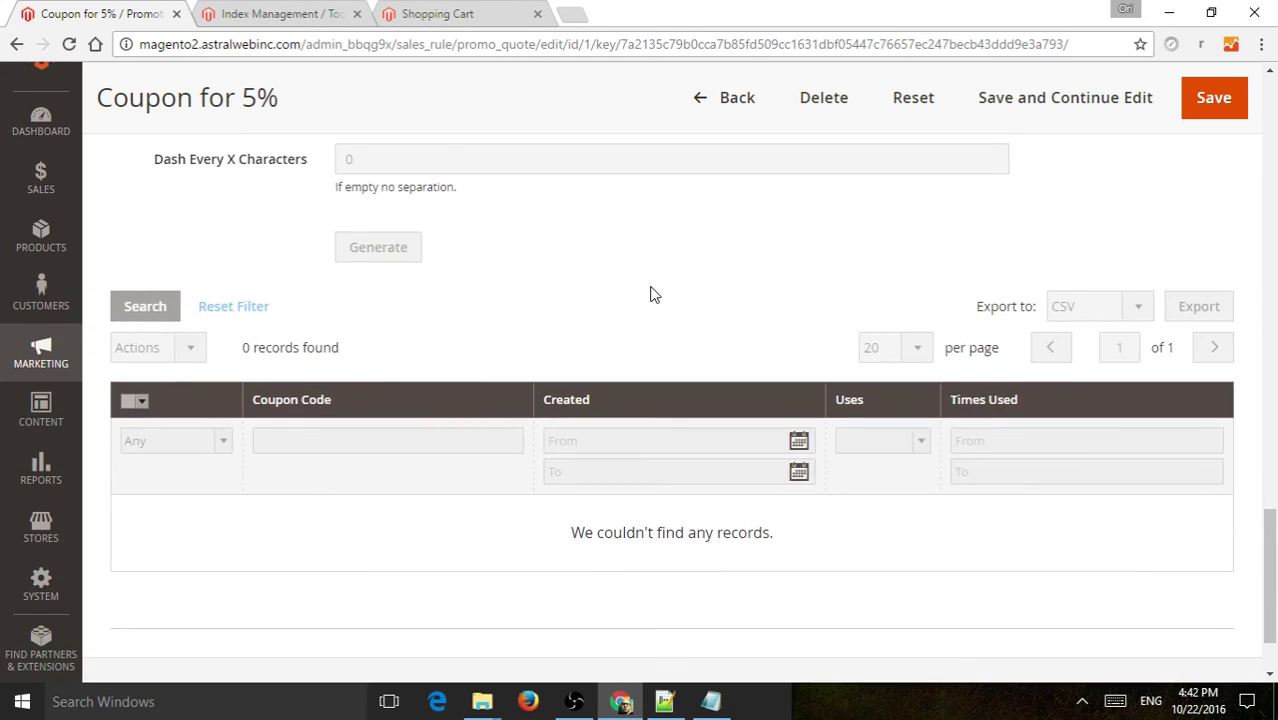
{"action": "scroll", "coordinate": [656, 316], "scroll_direction": "up", "scroll_amount": 4}
{"action": "scroll", "coordinate": [680, 322], "scroll_direction": "up", "scroll_amount": 1}
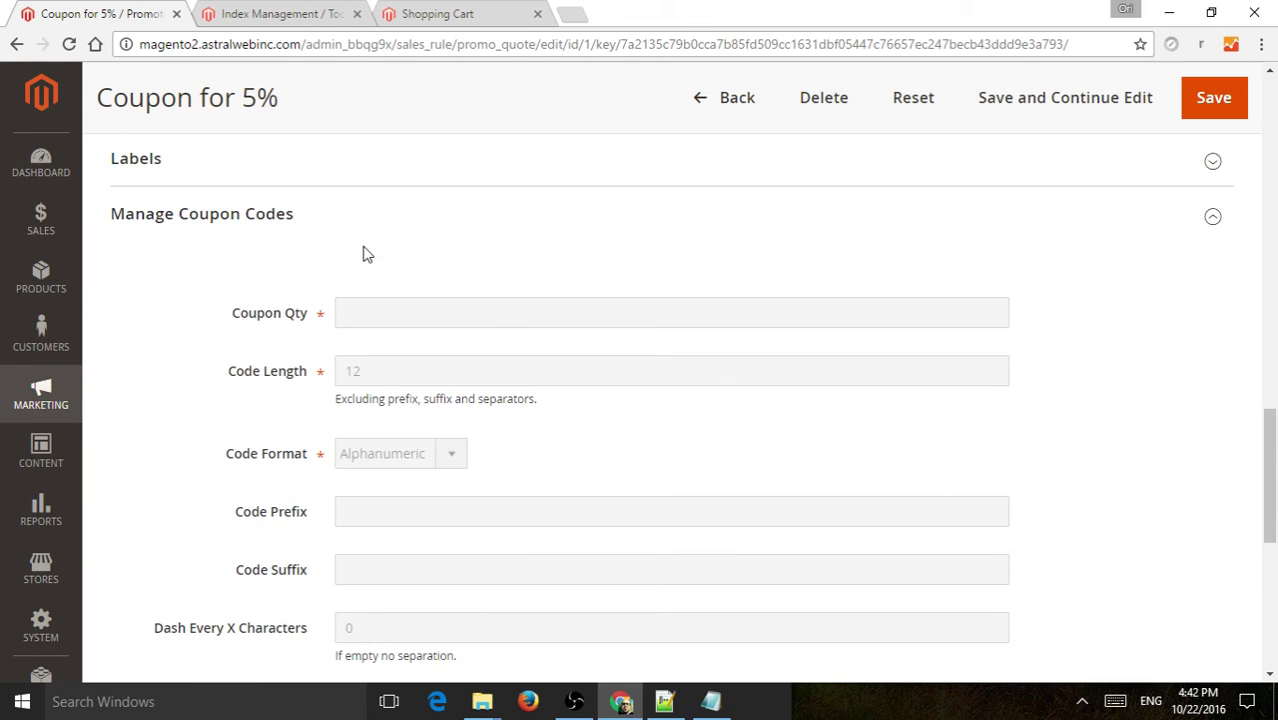
{"action": "scroll", "coordinate": [400, 322], "scroll_direction": "up", "scroll_amount": 1}
{"action": "scroll", "coordinate": [390, 326], "scroll_direction": "down", "scroll_amount": 1}
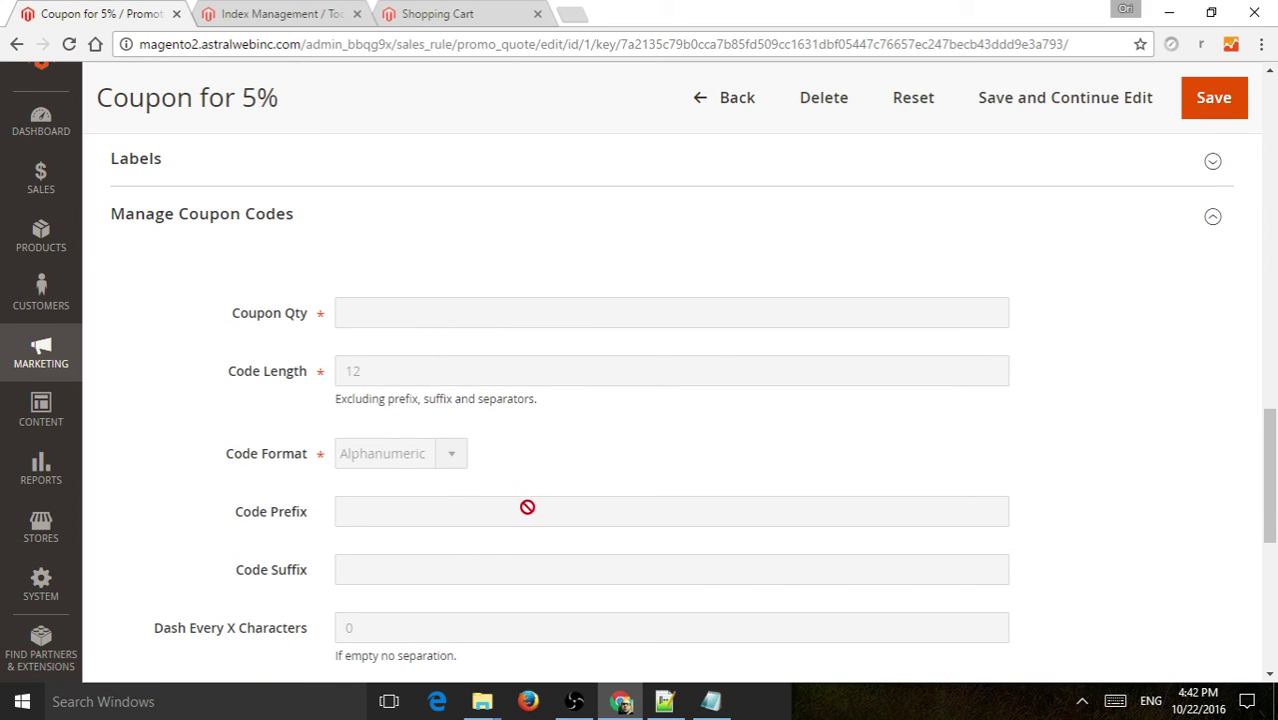
{"action": "left_click", "coordinate": [397, 220]}
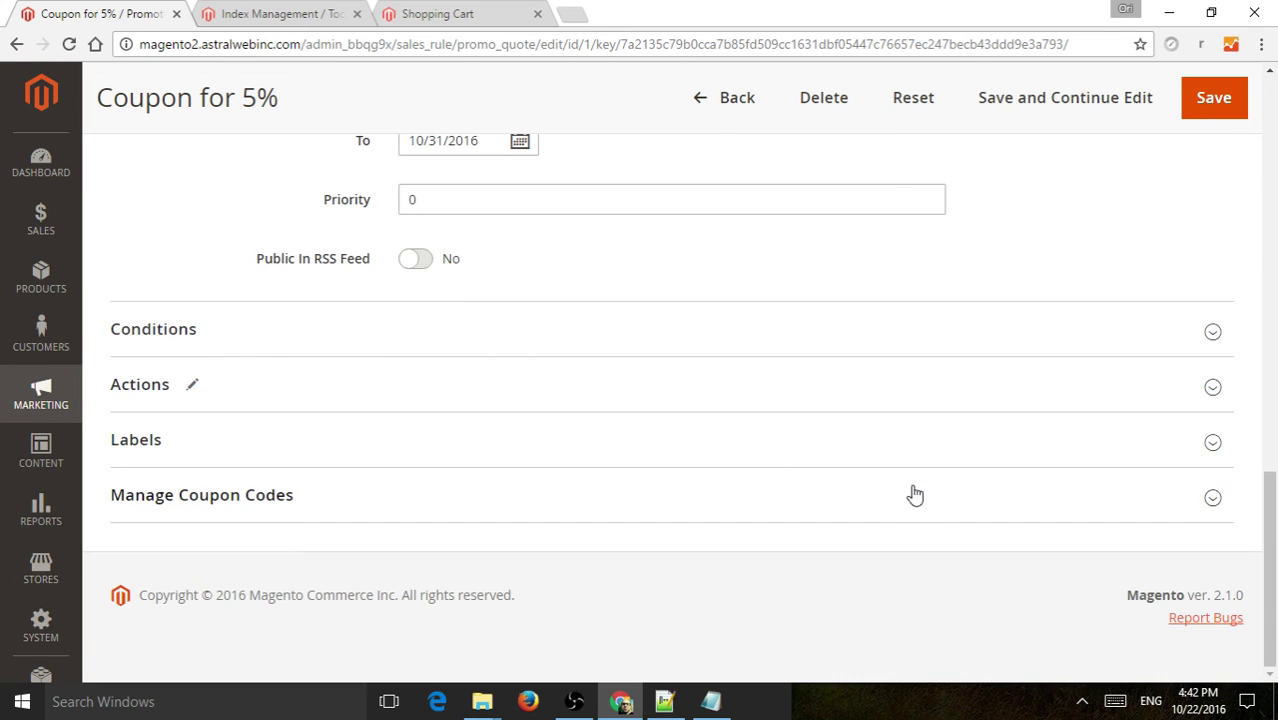
Step: Save the "Coupon for 5%" cart price rule
{"action": "scroll", "coordinate": [915, 492], "scroll_direction": "up", "scroll_amount": 3}
{"action": "scroll", "coordinate": [928, 484], "scroll_direction": "up", "scroll_amount": 9}
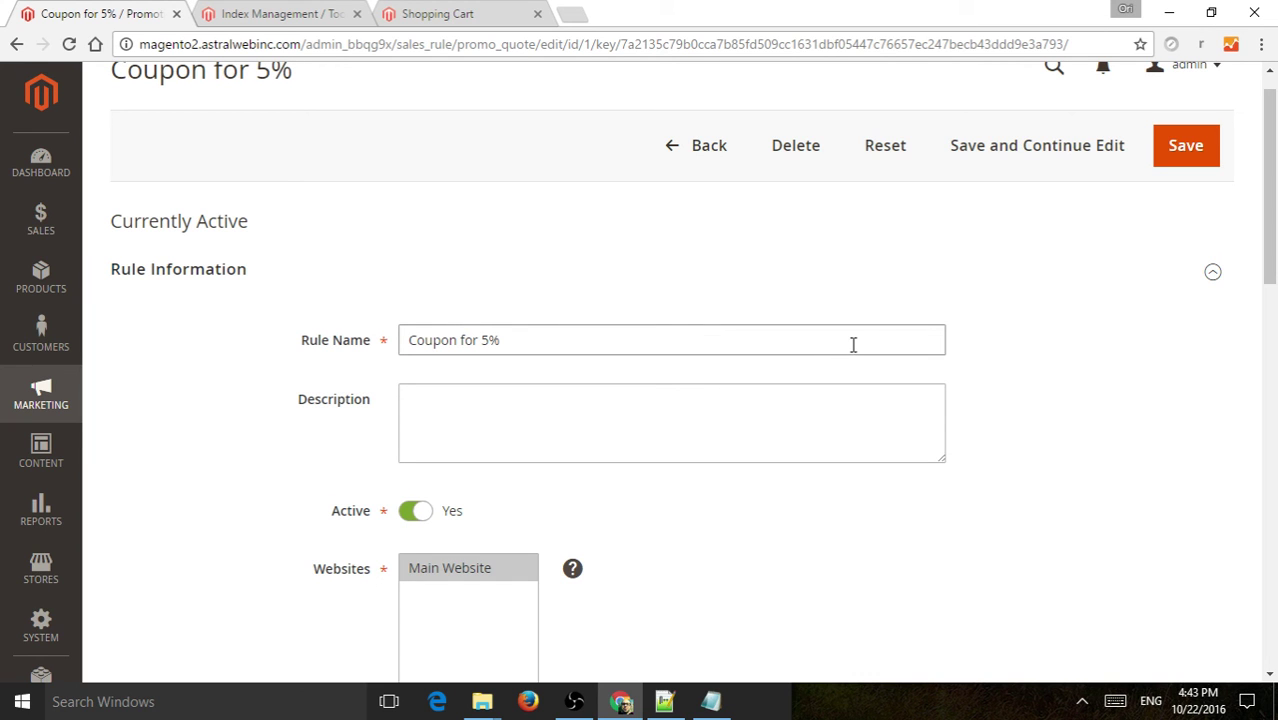
{"action": "left_click", "coordinate": [285, 13]}
{"action": "left_click", "coordinate": [440, 13]}
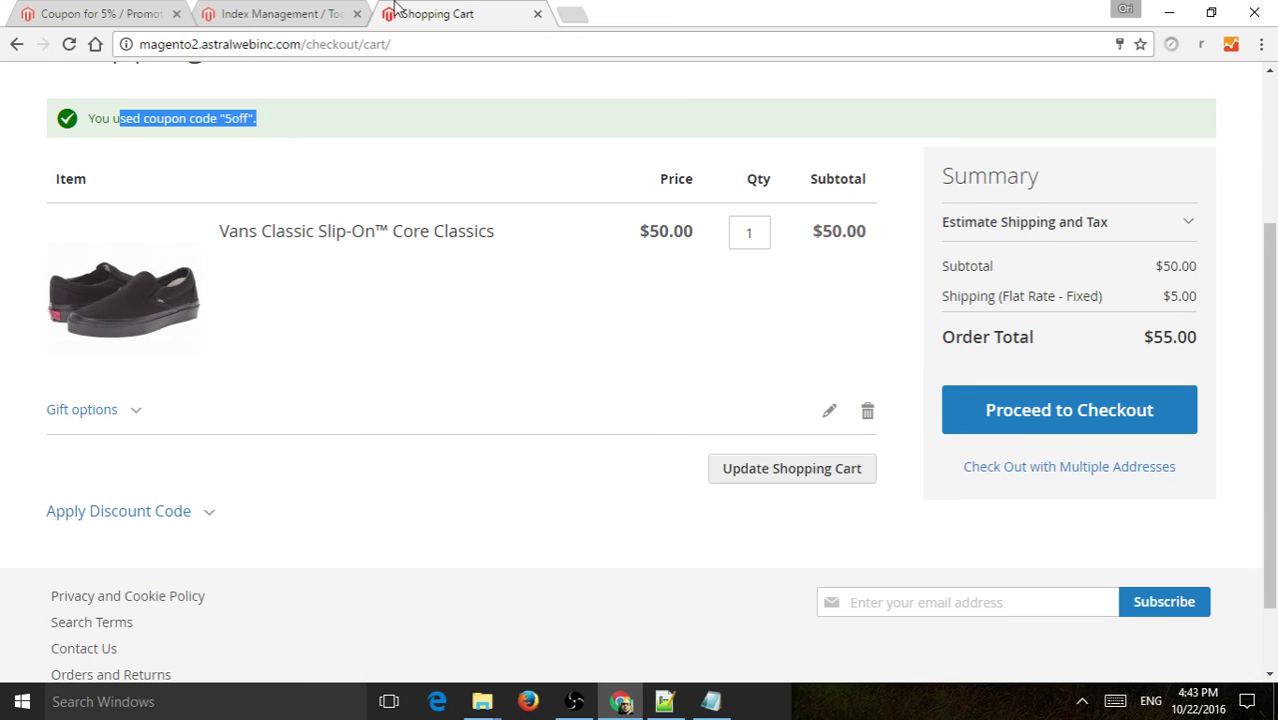
{"action": "left_click", "coordinate": [160, 12]}
{"action": "left_click", "coordinate": [1192, 150]}
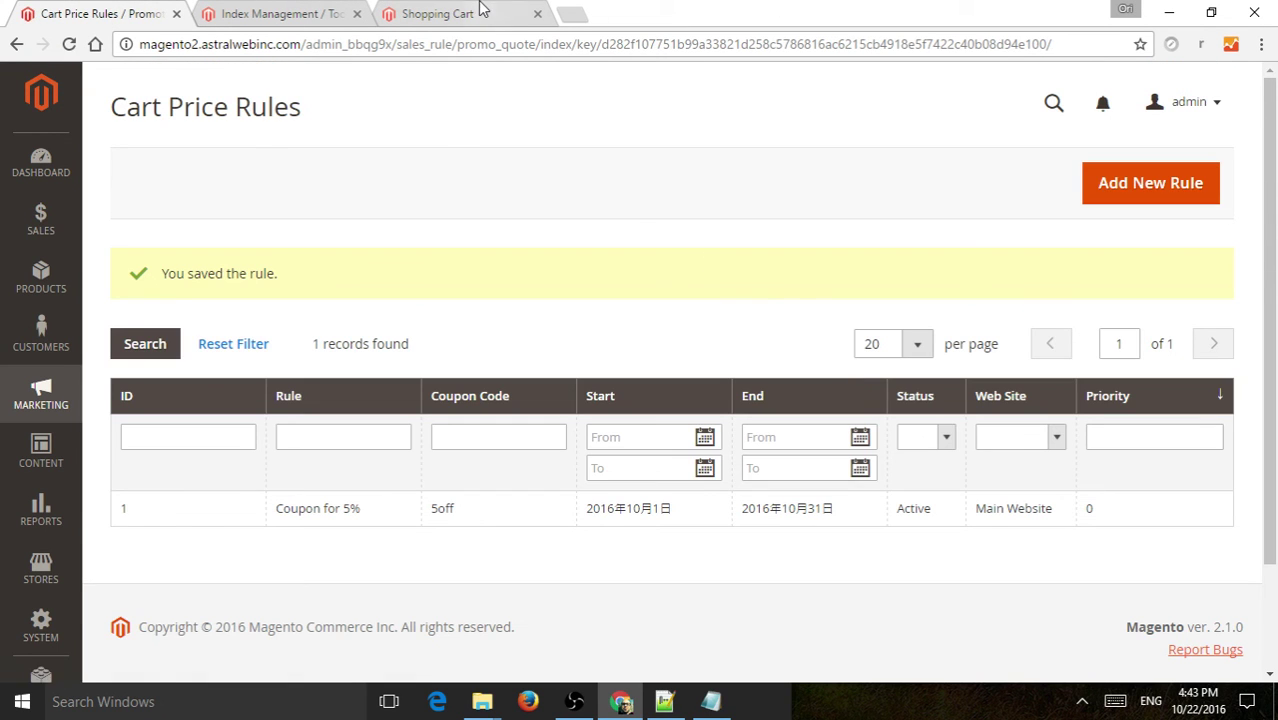
Step: Reload the storefront shopping cart and check the 5off discount line in the order summary
{"action": "left_click", "coordinate": [472, 12]}
{"action": "left_click", "coordinate": [463, 40]}
{"action": "key", "text": "Return"}
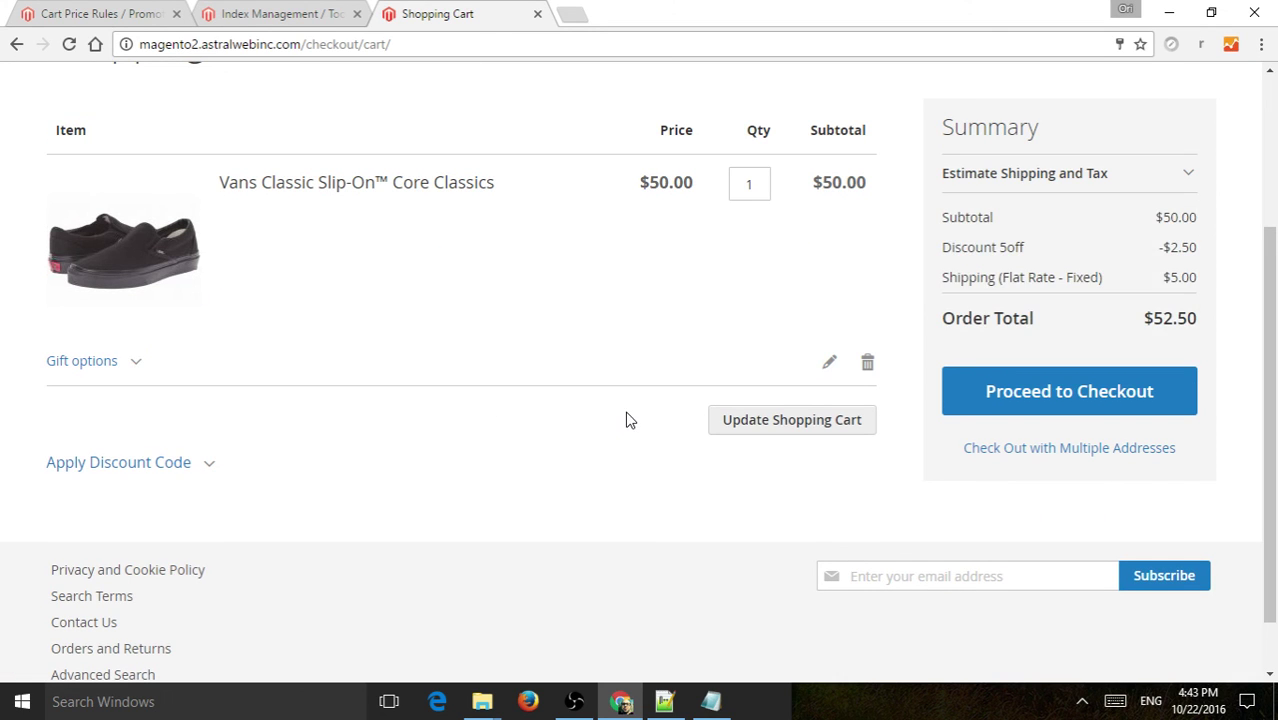
{"action": "left_click_drag", "start_coordinate": [946, 246], "coordinate": [1196, 250]}
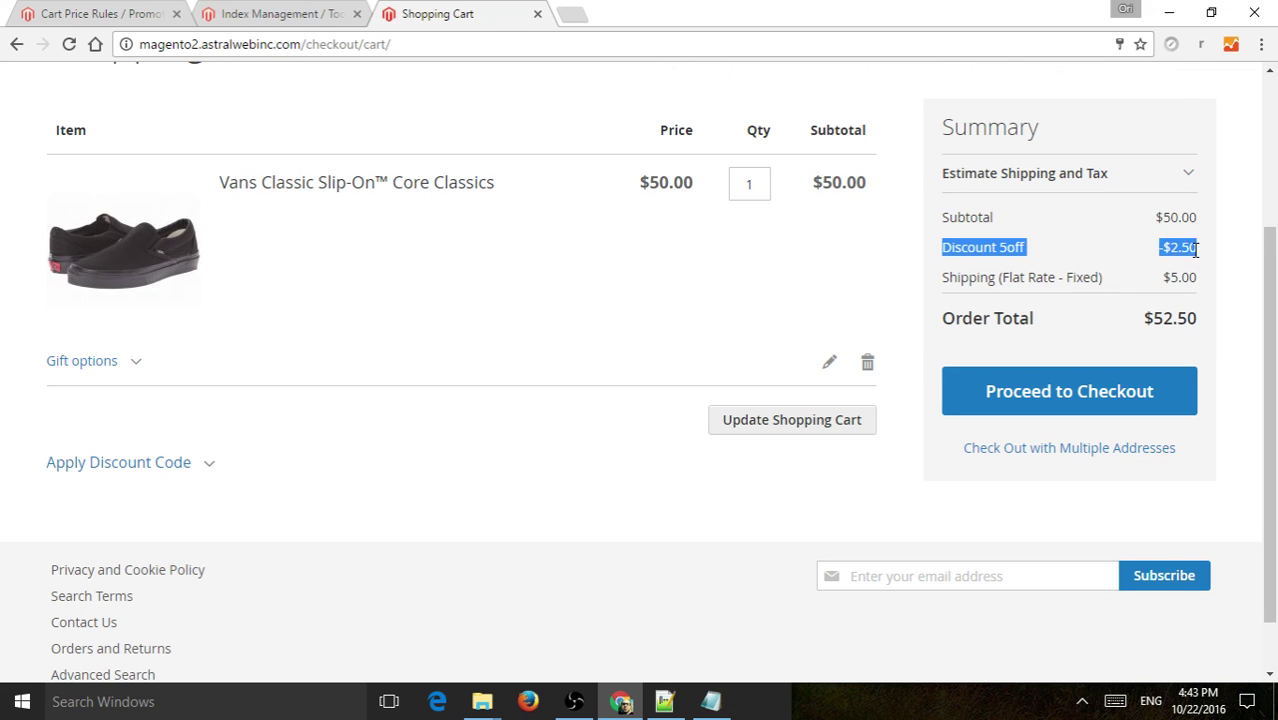
{"action": "scroll", "coordinate": [485, 374], "scroll_direction": "up", "scroll_amount": 3}
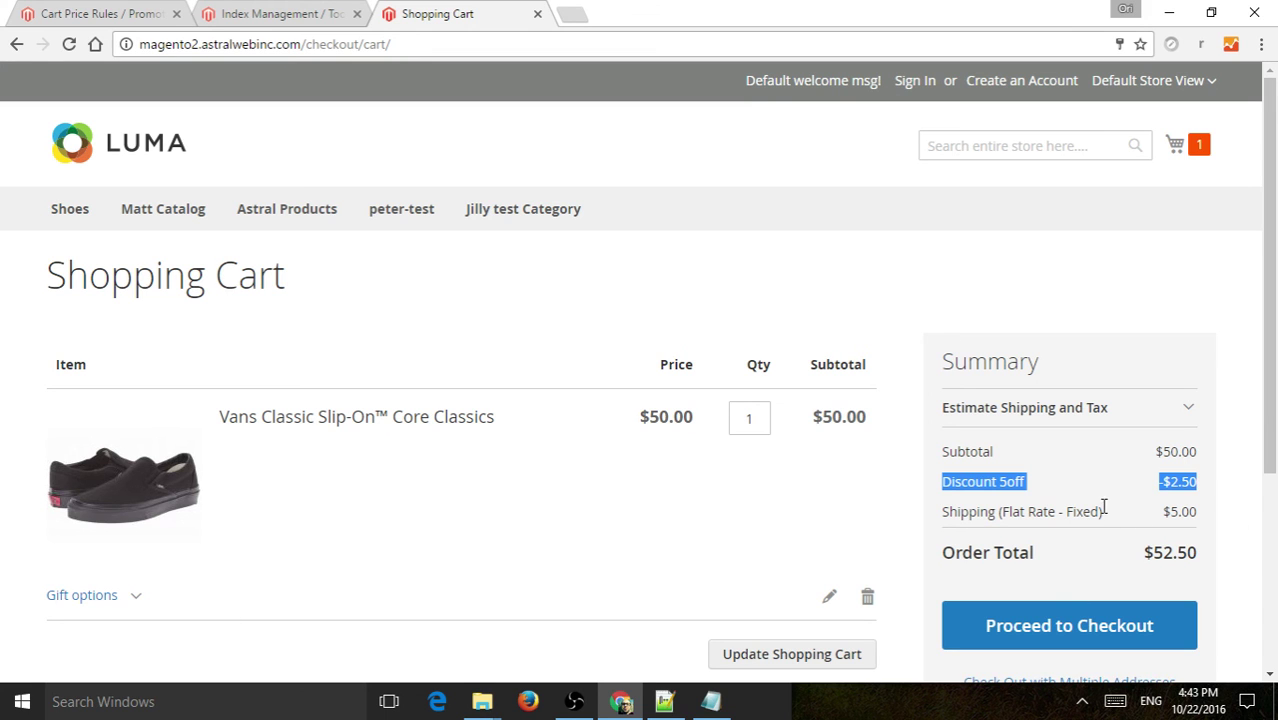
Step: Reopen the "Coupon for 5%" rule from the admin's cart price rules list and find its coupon settings
{"action": "left_click", "coordinate": [140, 13]}
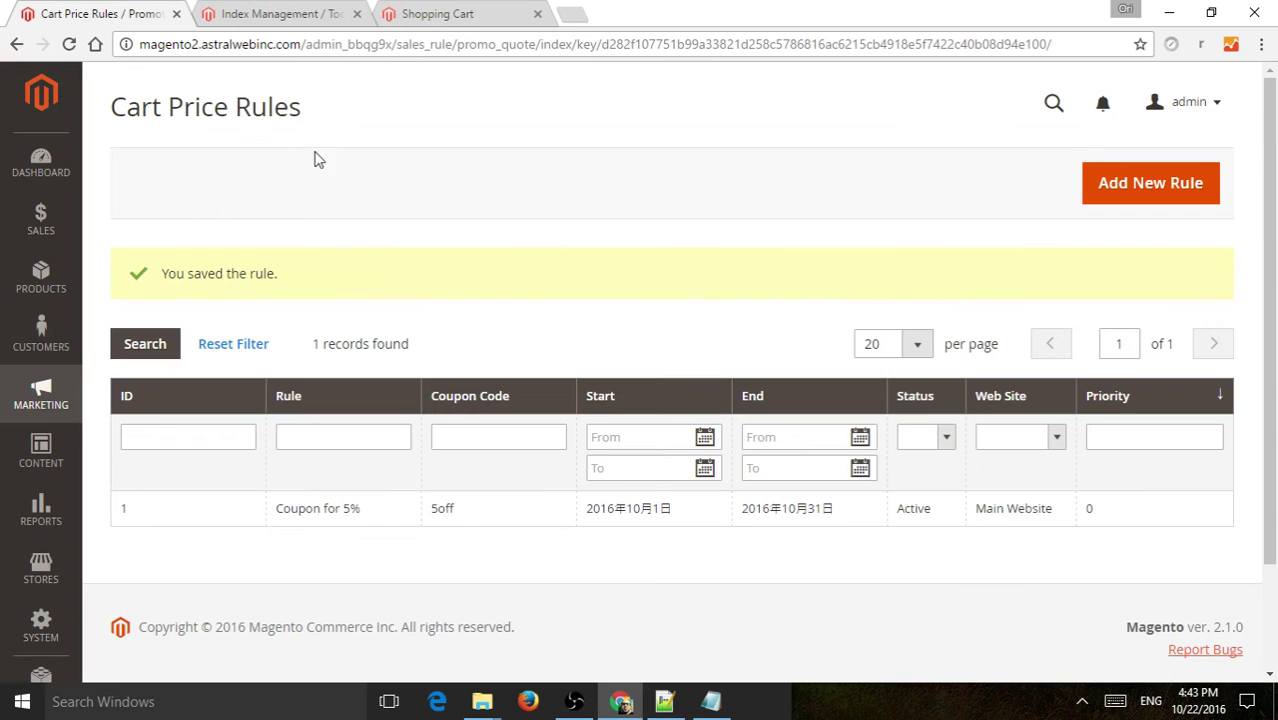
{"action": "left_click", "coordinate": [560, 513]}
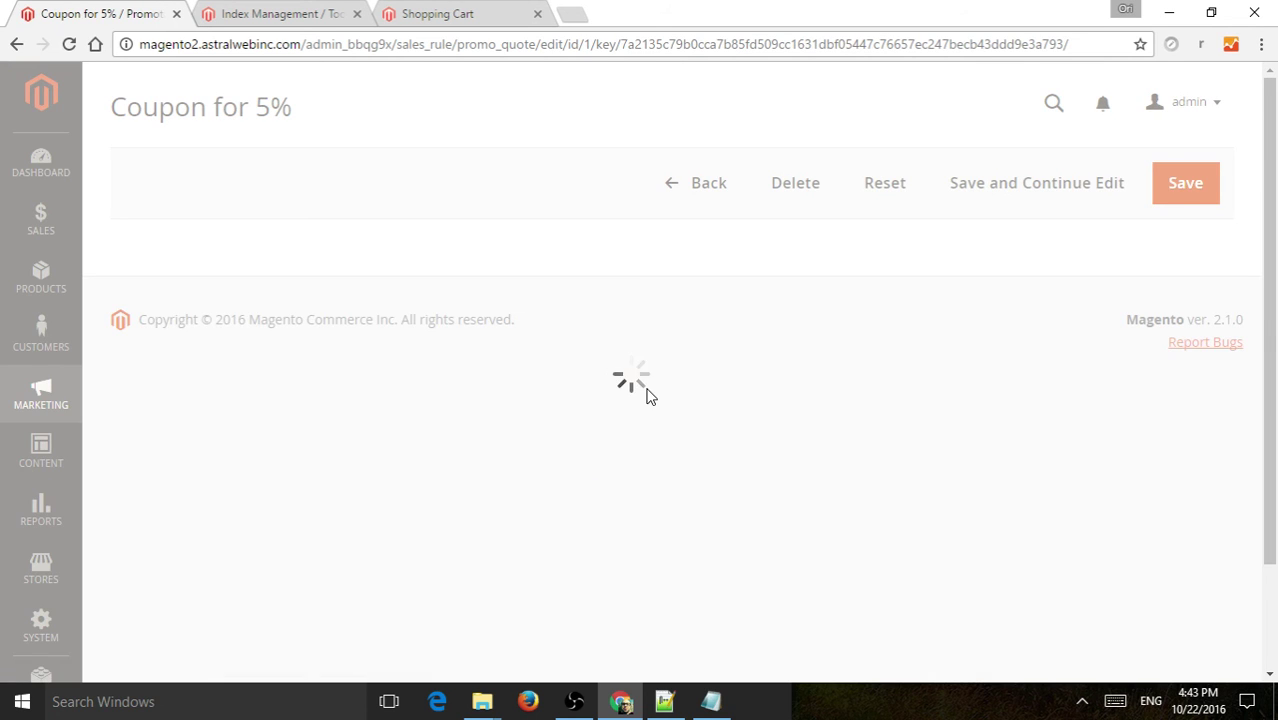
{"action": "scroll", "coordinate": [595, 383], "scroll_direction": "down", "scroll_amount": 12}
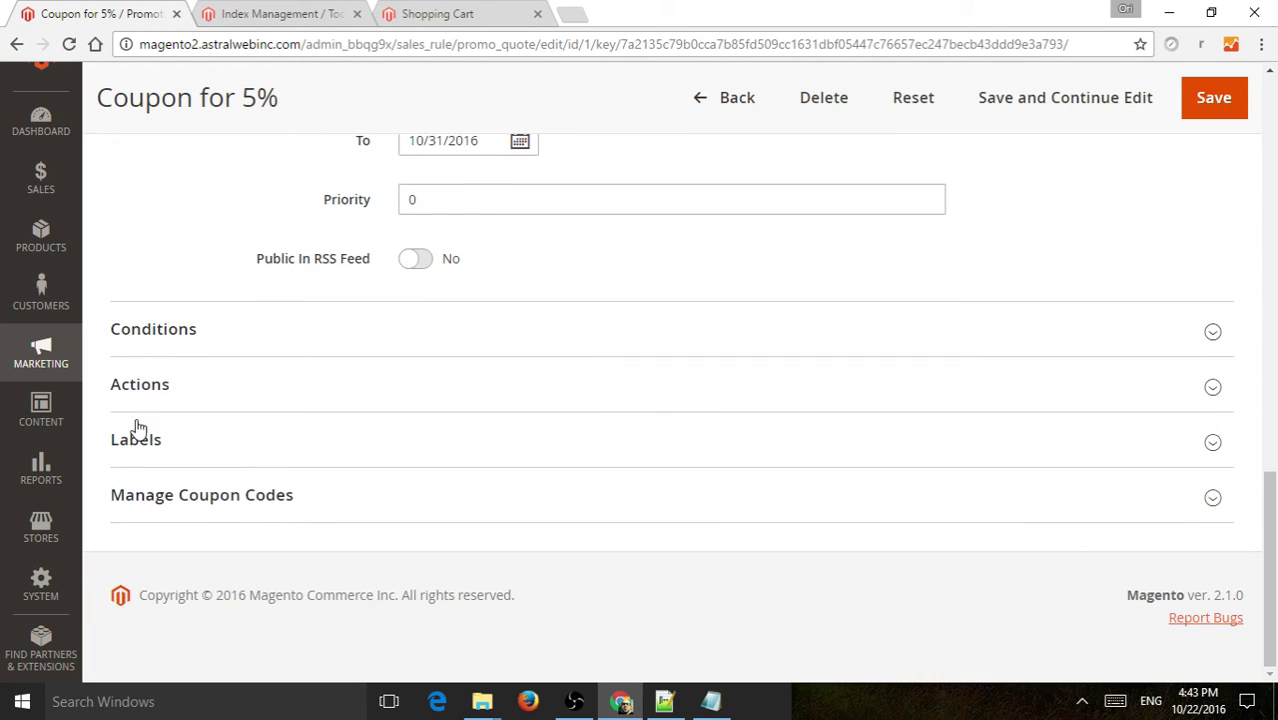
{"action": "scroll", "coordinate": [490, 352], "scroll_direction": "up", "scroll_amount": 3}
{"action": "scroll", "coordinate": [495, 355], "scroll_direction": "up", "scroll_amount": 6}
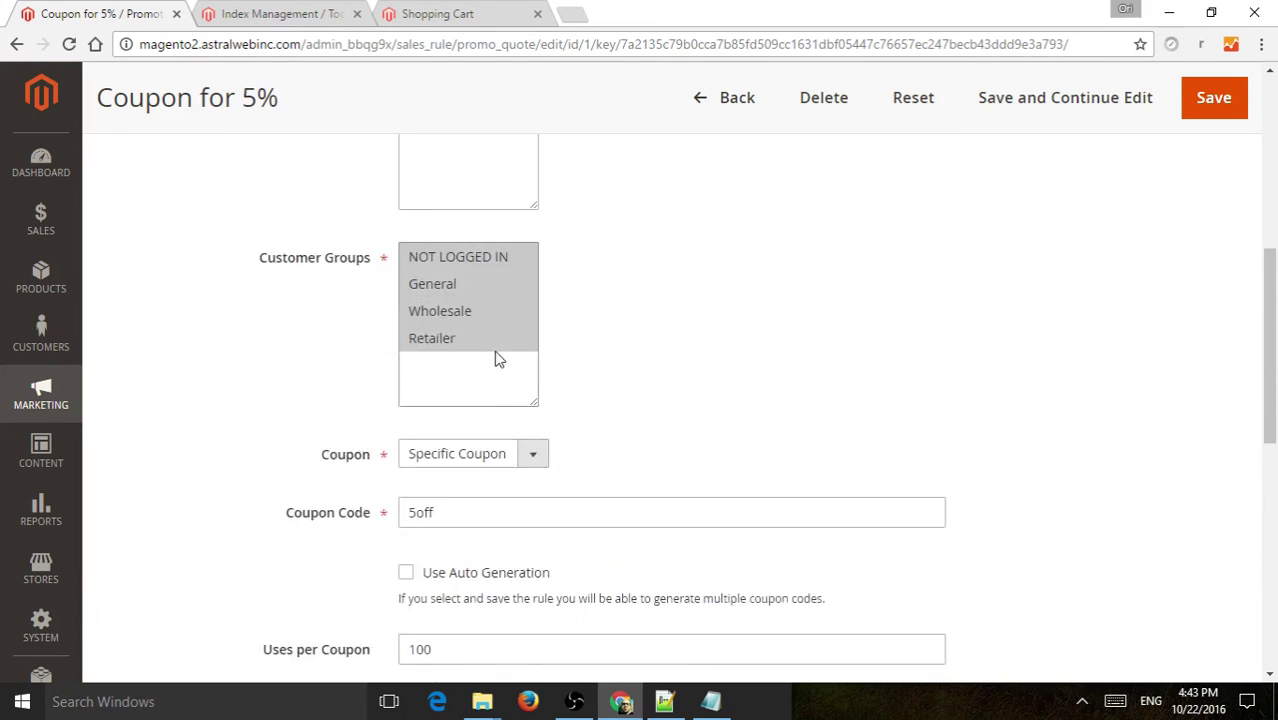
{"action": "scroll", "coordinate": [690, 396], "scroll_direction": "down", "scroll_amount": 4}
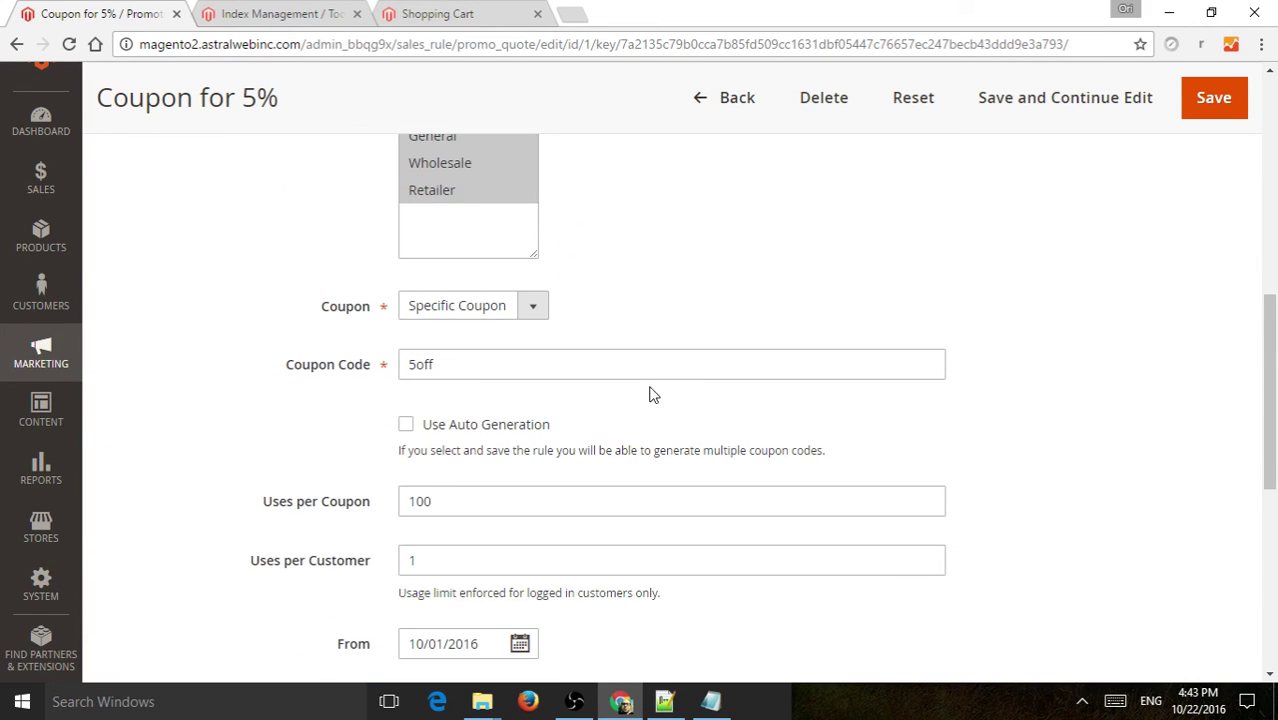
Step: Try setting the rule's coupon type to No Coupon and look at the rule's conditions
{"action": "left_click", "coordinate": [499, 305]}
{"action": "left_click", "coordinate": [455, 330]}
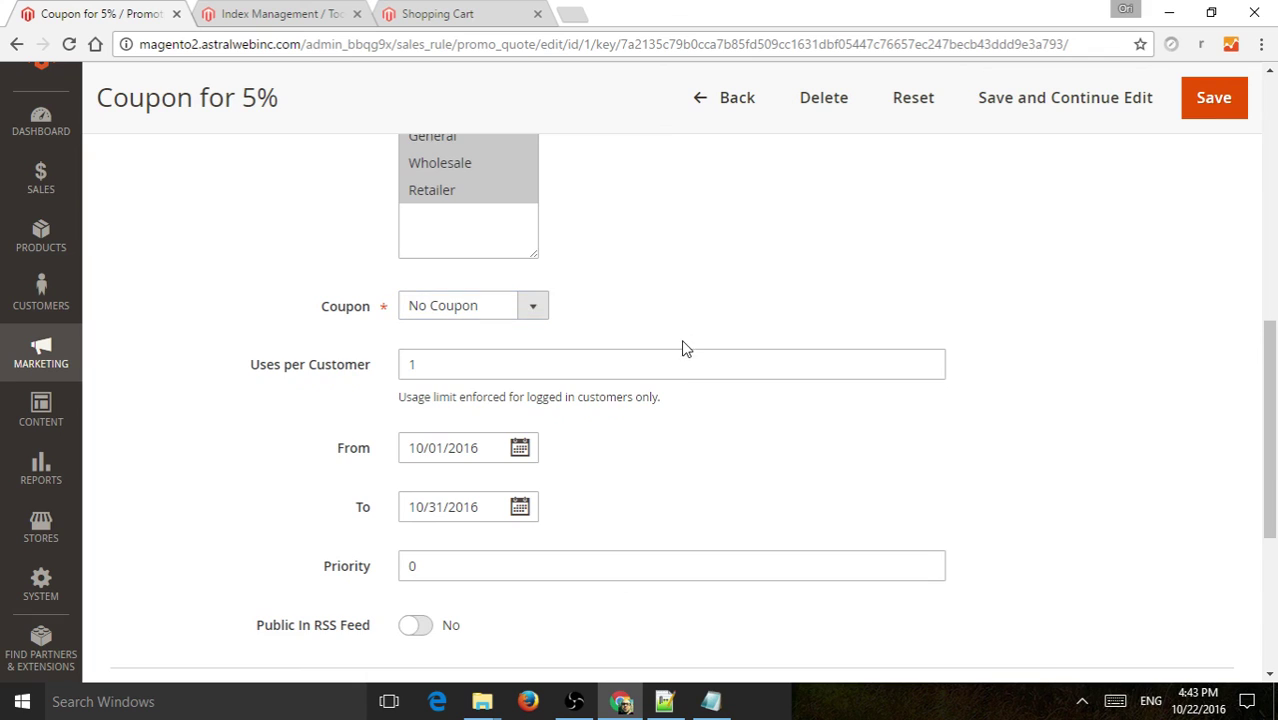
{"action": "scroll", "coordinate": [684, 348], "scroll_direction": "down", "scroll_amount": 3}
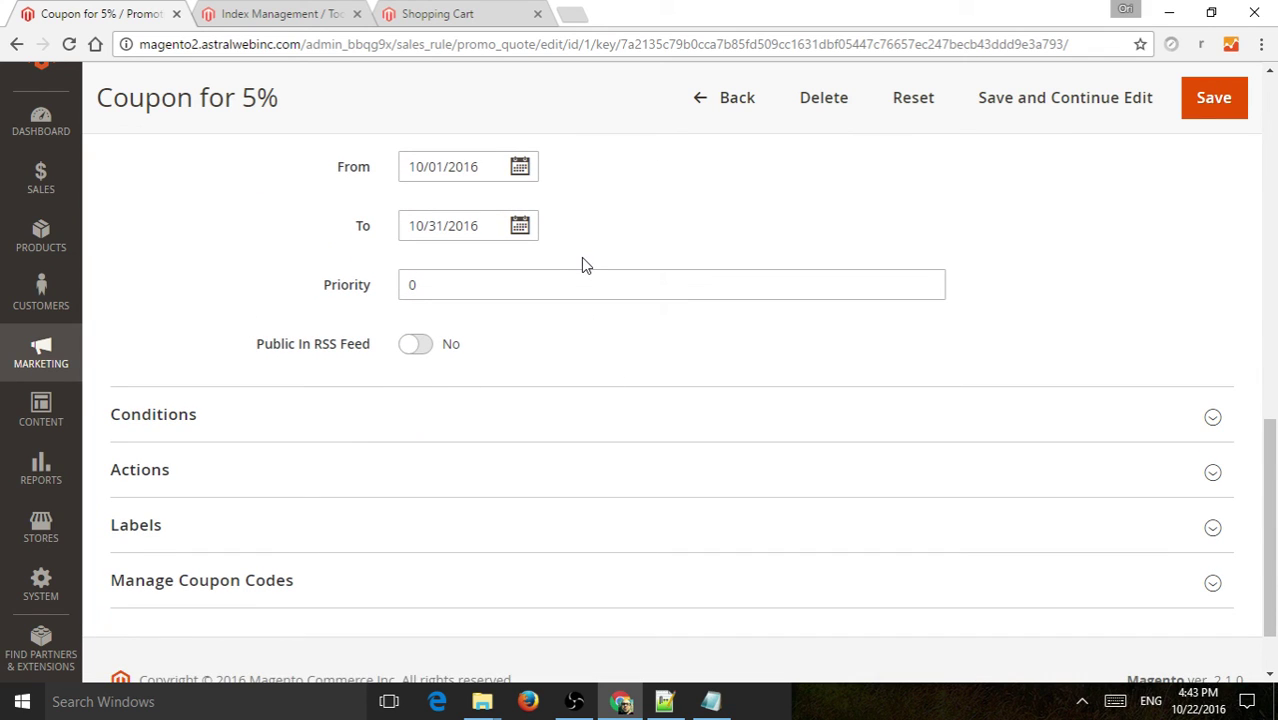
{"action": "left_click", "coordinate": [415, 420]}
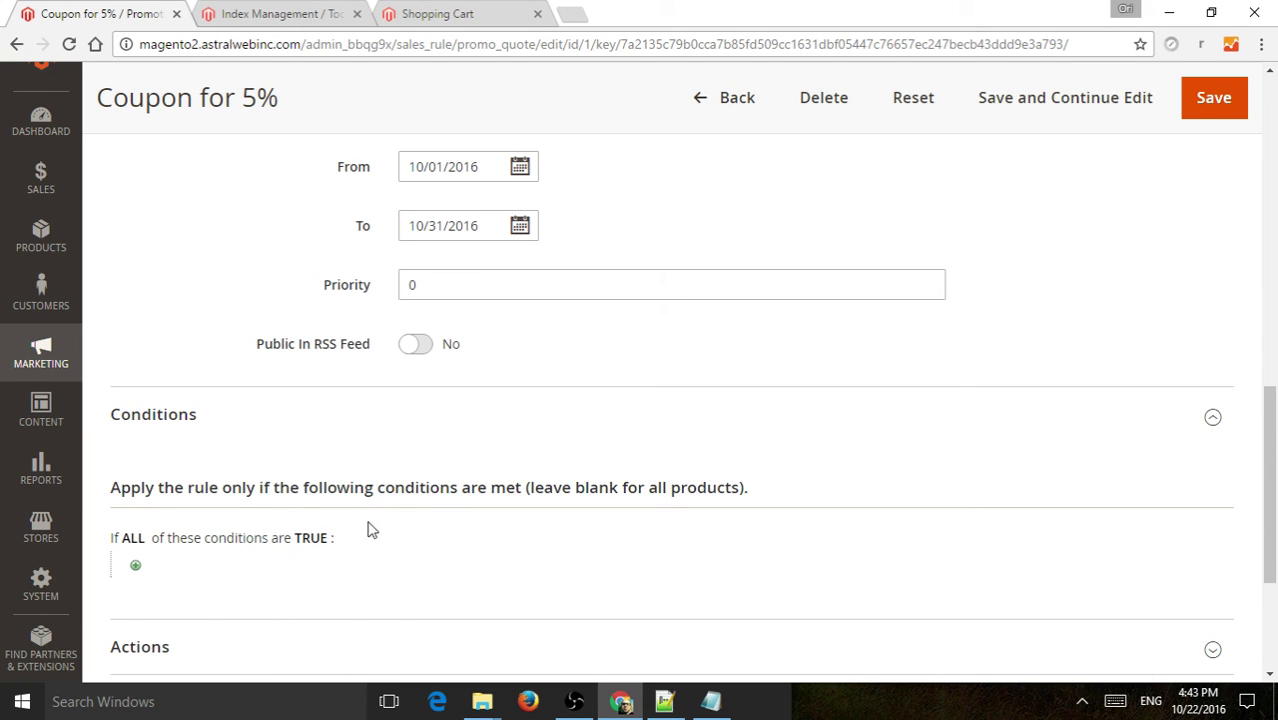
{"action": "left_click", "coordinate": [699, 425]}
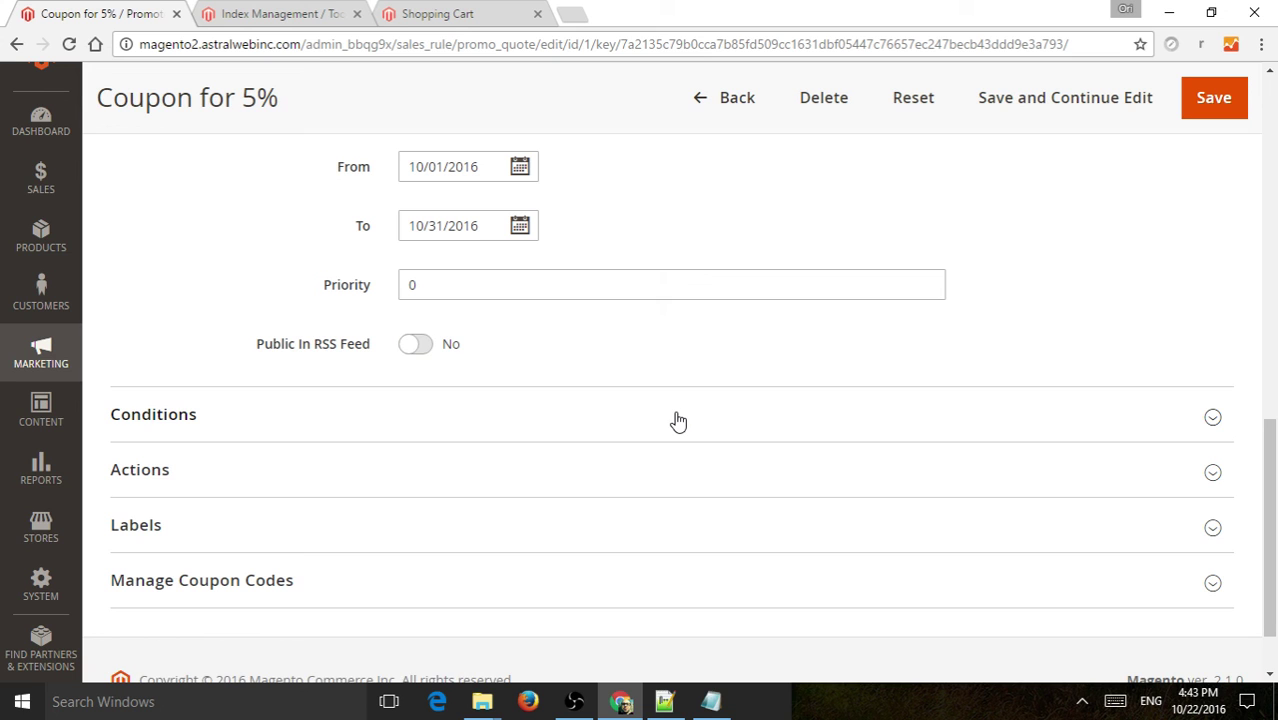
Step: Switch the rule's coupon type back to Specific Coupon and check the available coupon types
{"action": "scroll", "coordinate": [503, 410], "scroll_direction": "up", "scroll_amount": 4}
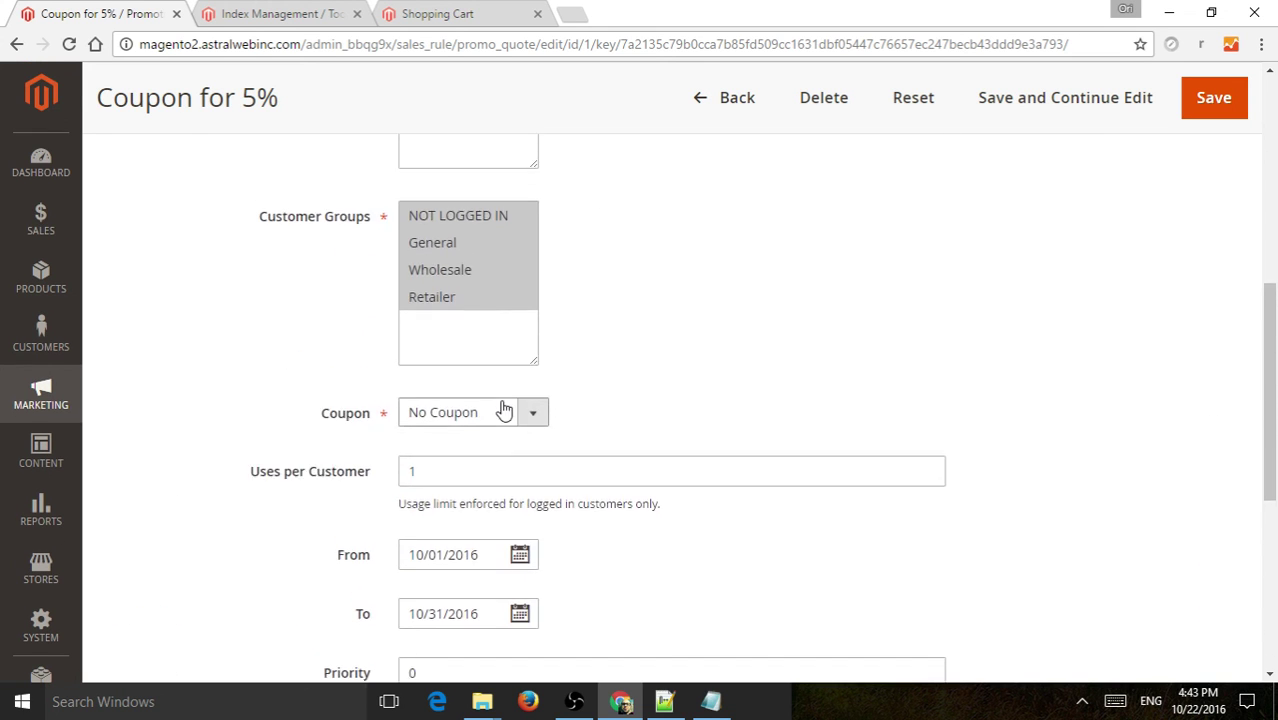
{"action": "scroll", "coordinate": [500, 408], "scroll_direction": "up", "scroll_amount": 6}
{"action": "scroll", "coordinate": [536, 380], "scroll_direction": "down", "scroll_amount": 6}
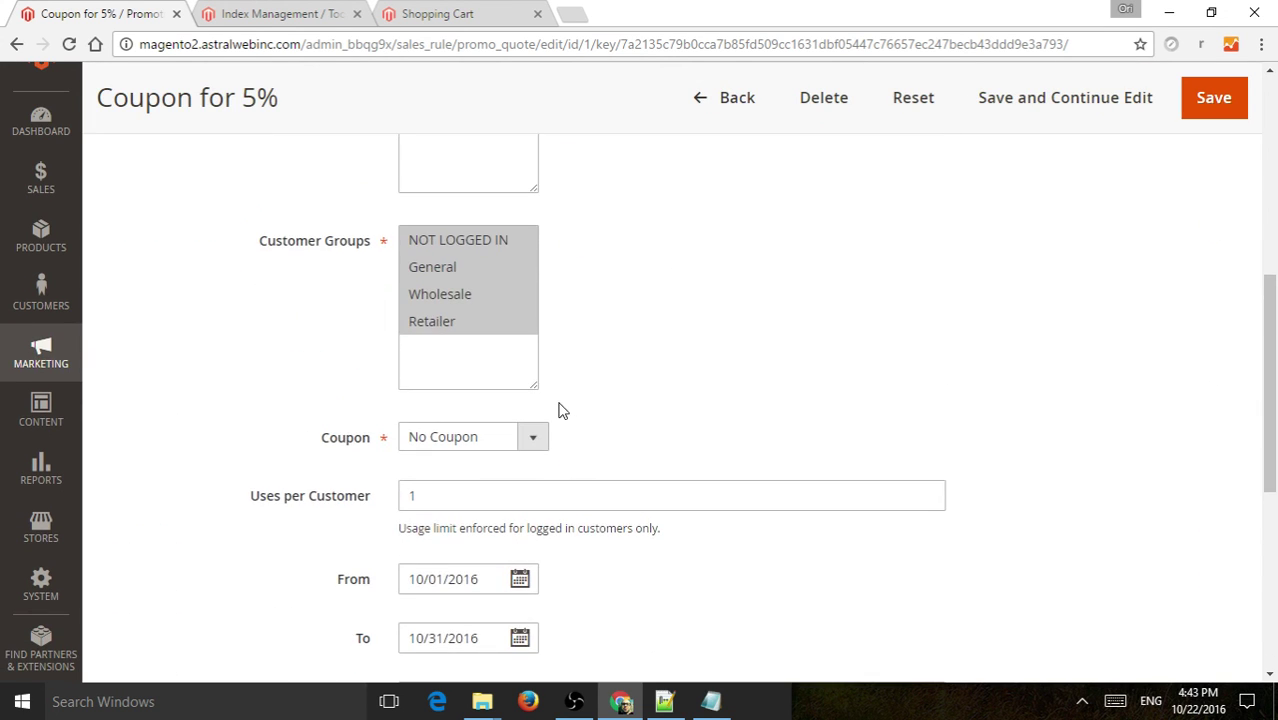
{"action": "scroll", "coordinate": [560, 410], "scroll_direction": "down", "scroll_amount": 1}
{"action": "left_click", "coordinate": [490, 345]}
{"action": "left_click", "coordinate": [474, 386]}
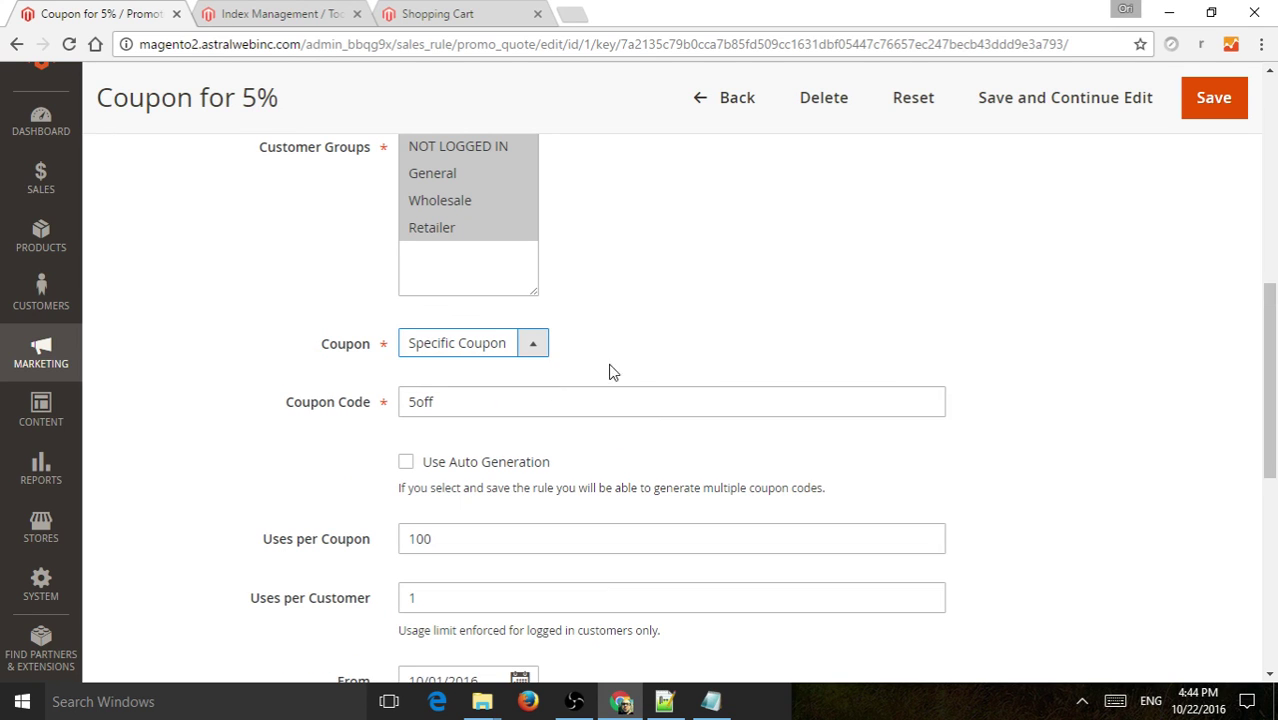
{"action": "double_click", "coordinate": [568, 397]}
{"action": "left_click", "coordinate": [526, 350]}
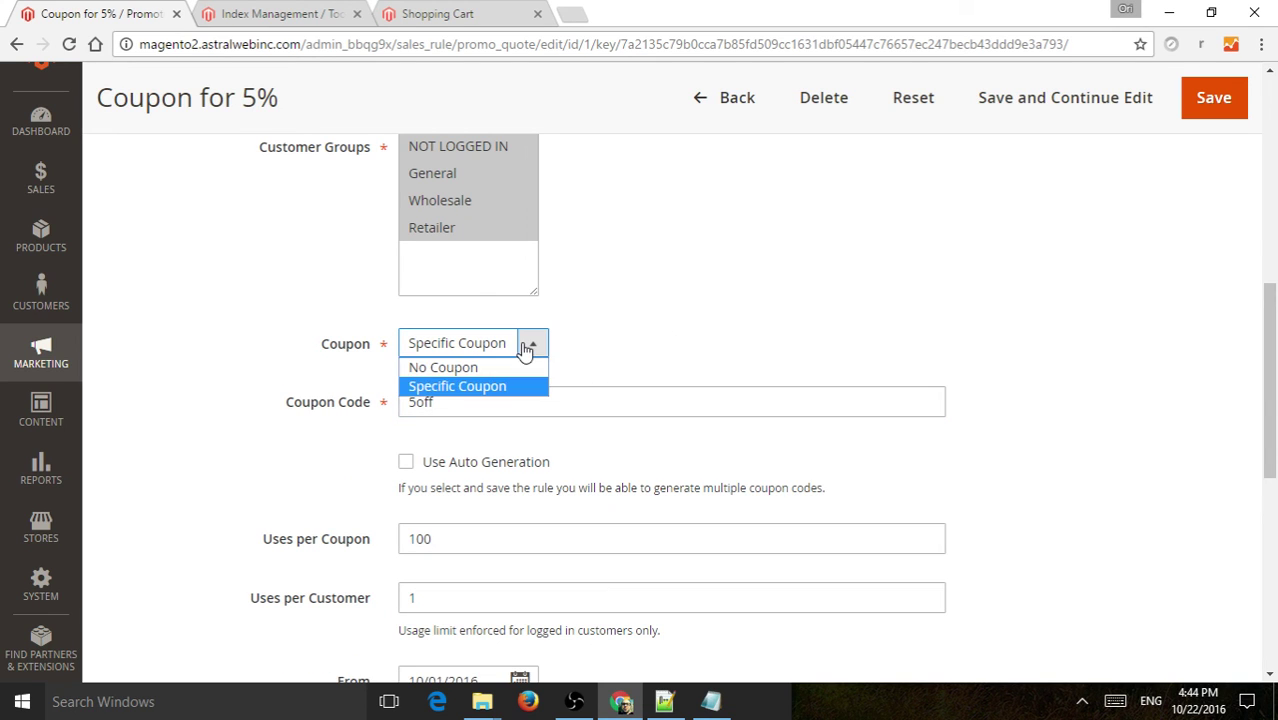
{"action": "left_click", "coordinate": [640, 325]}
Step: Clear the rule's coupon code and enable Use Auto Generation
{"action": "left_click", "coordinate": [549, 404]}
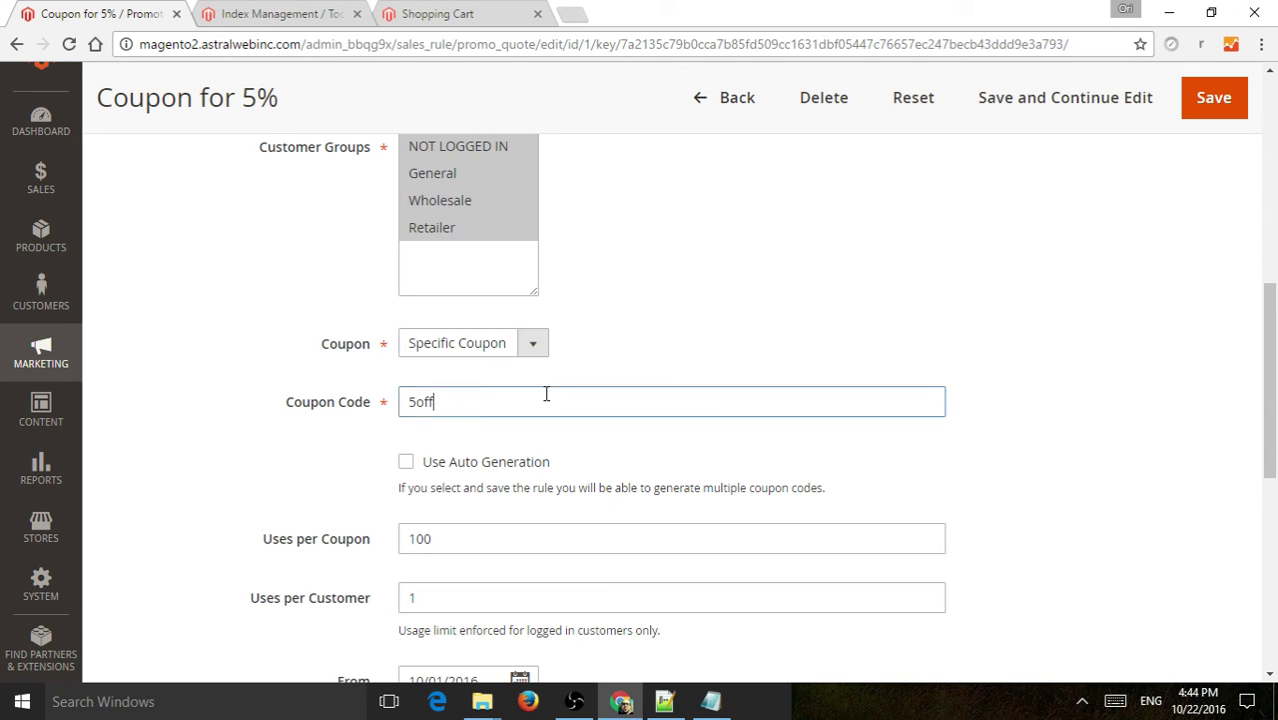
{"action": "double_click", "coordinate": [549, 404]}
{"action": "key", "text": "BackSpace"}
{"action": "left_click", "coordinate": [406, 462]}
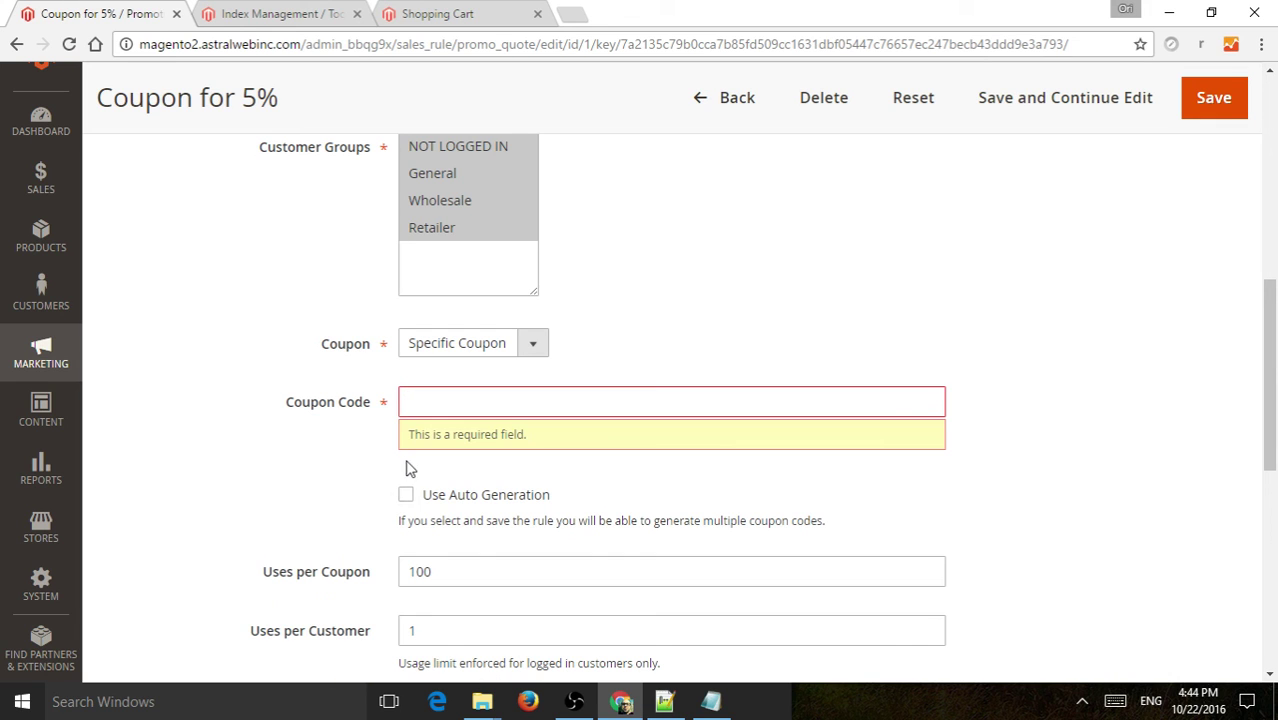
{"action": "left_click", "coordinate": [406, 495]}
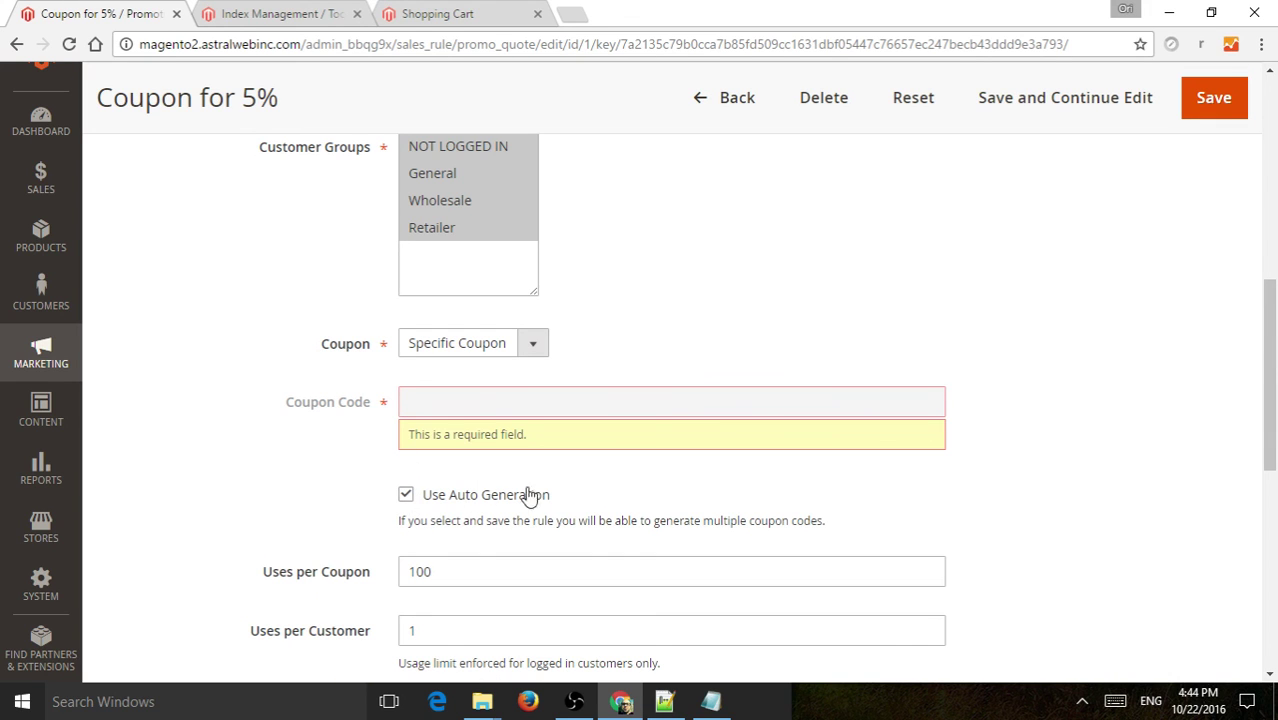
Step: Expand the coupon code management settings and set the coupon quantity to 50 and the code length to 5
{"action": "scroll", "coordinate": [260, 436], "scroll_direction": "down", "scroll_amount": 6}
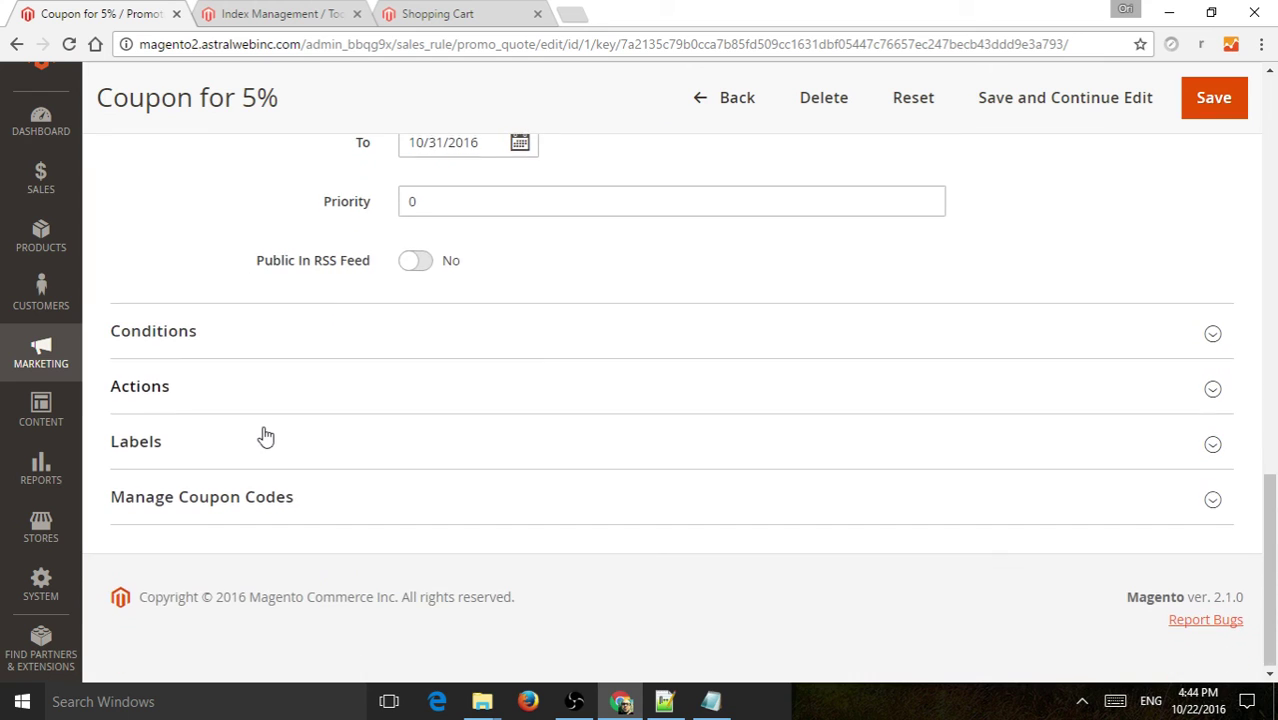
{"action": "left_click", "coordinate": [250, 500]}
{"action": "scroll", "coordinate": [399, 474], "scroll_direction": "down", "scroll_amount": 3}
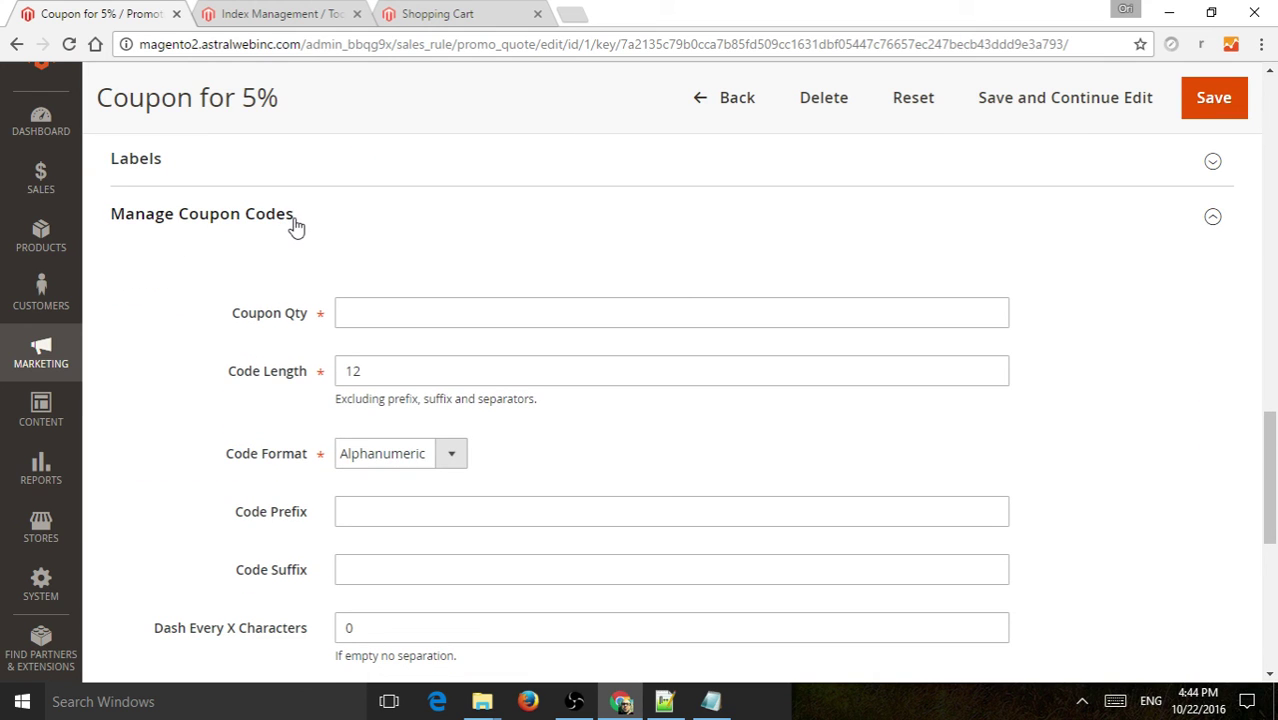
{"action": "left_click", "coordinate": [432, 311]}
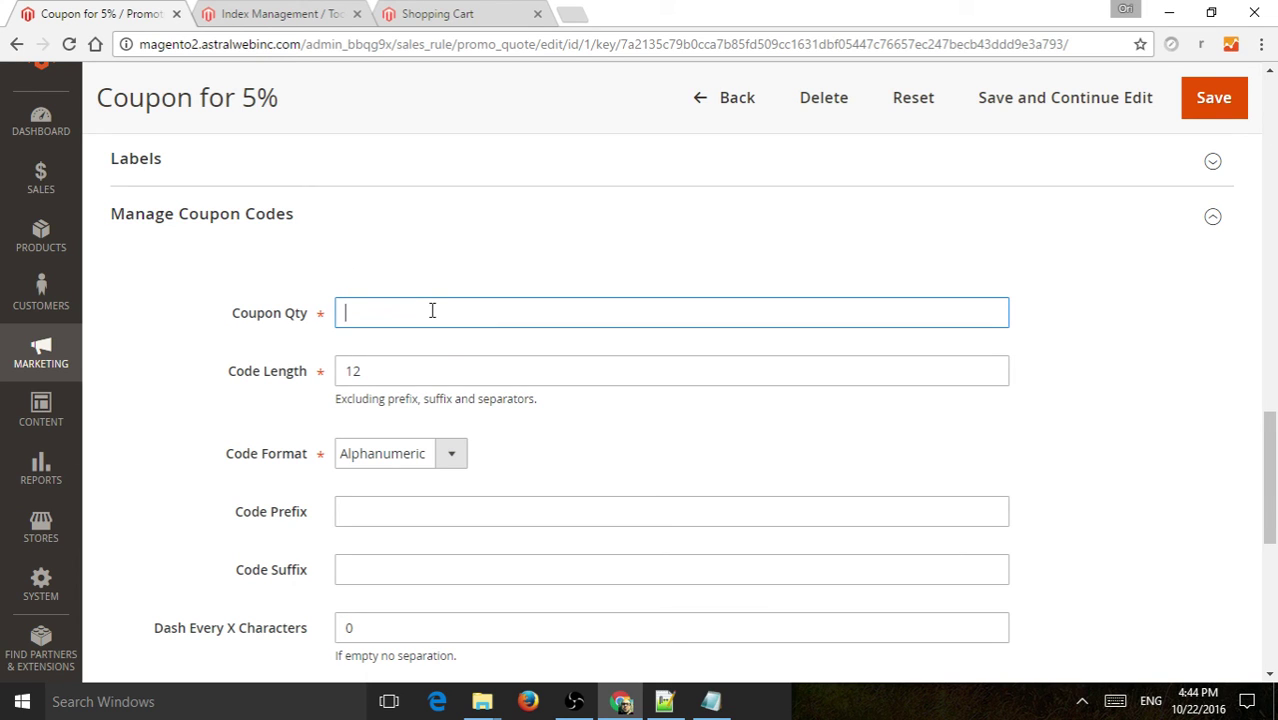
{"action": "type", "text": "50"}
{"action": "double_click", "coordinate": [389, 370]}
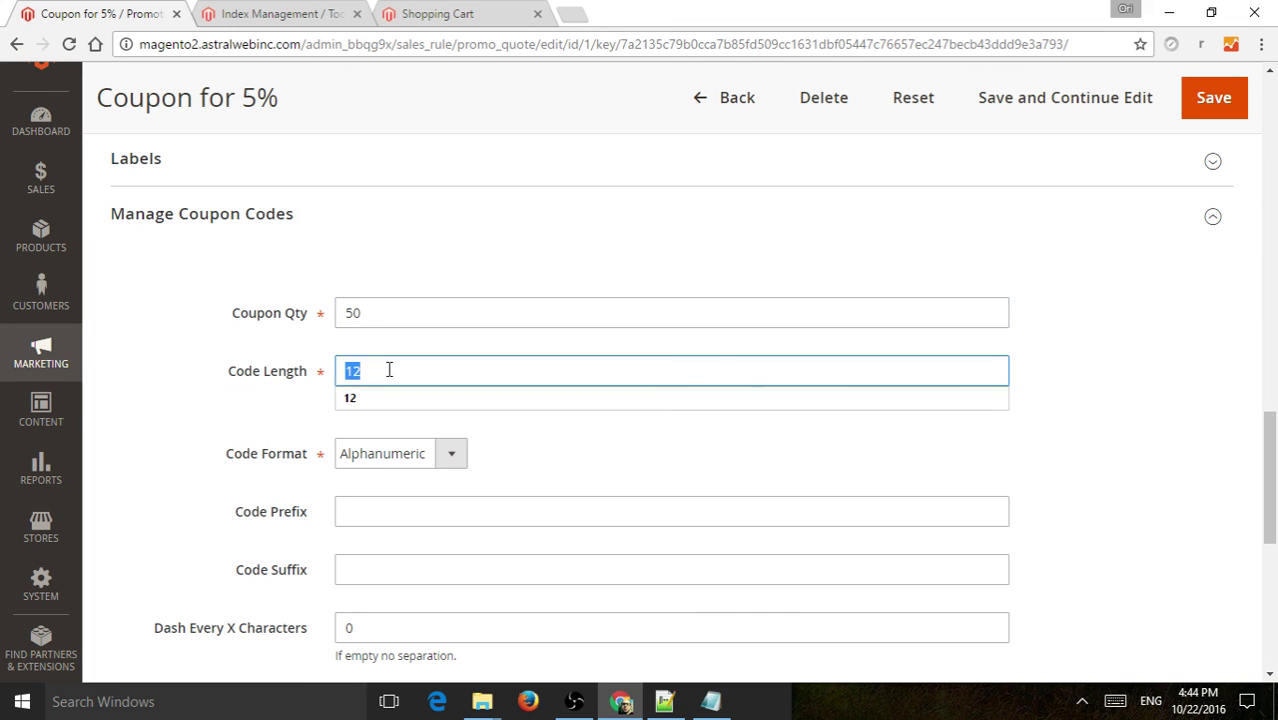
{"action": "type", "text": "5"}
{"action": "left_click", "coordinate": [533, 440]}
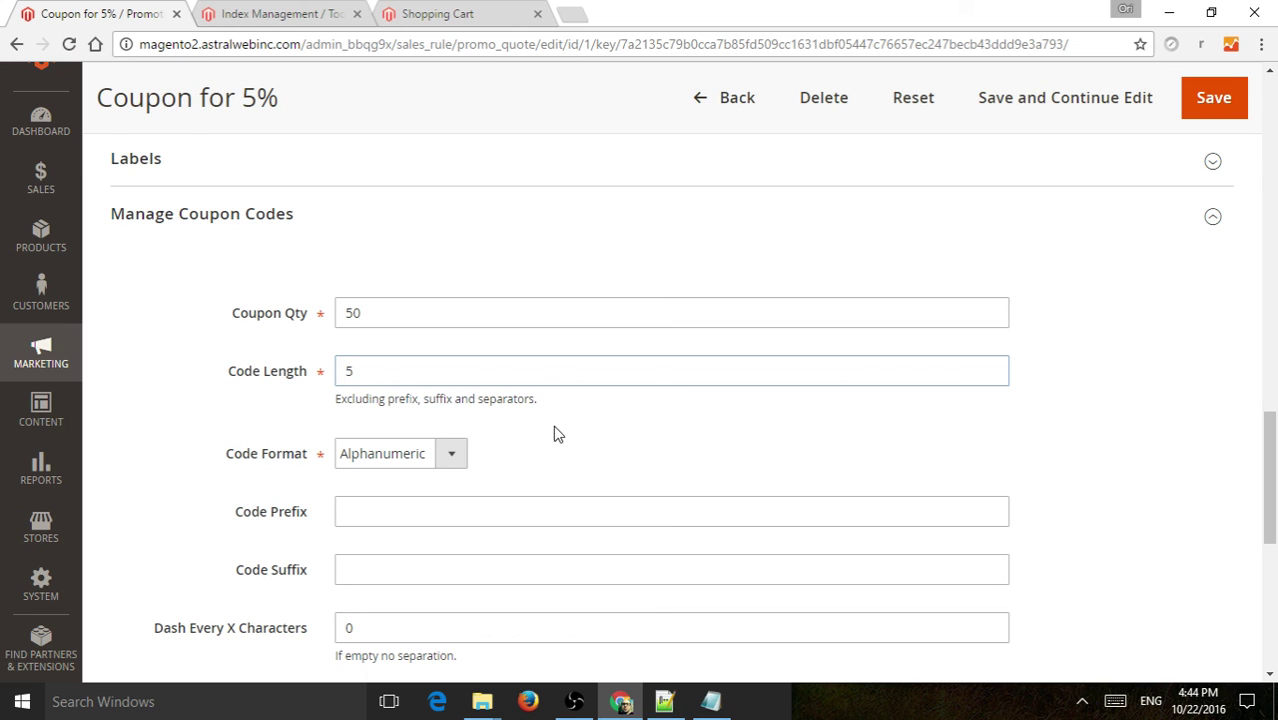
Step: Choose Alphanumeric as the code format and enter "holidays-" as the code prefix
{"action": "left_click", "coordinate": [458, 456]}
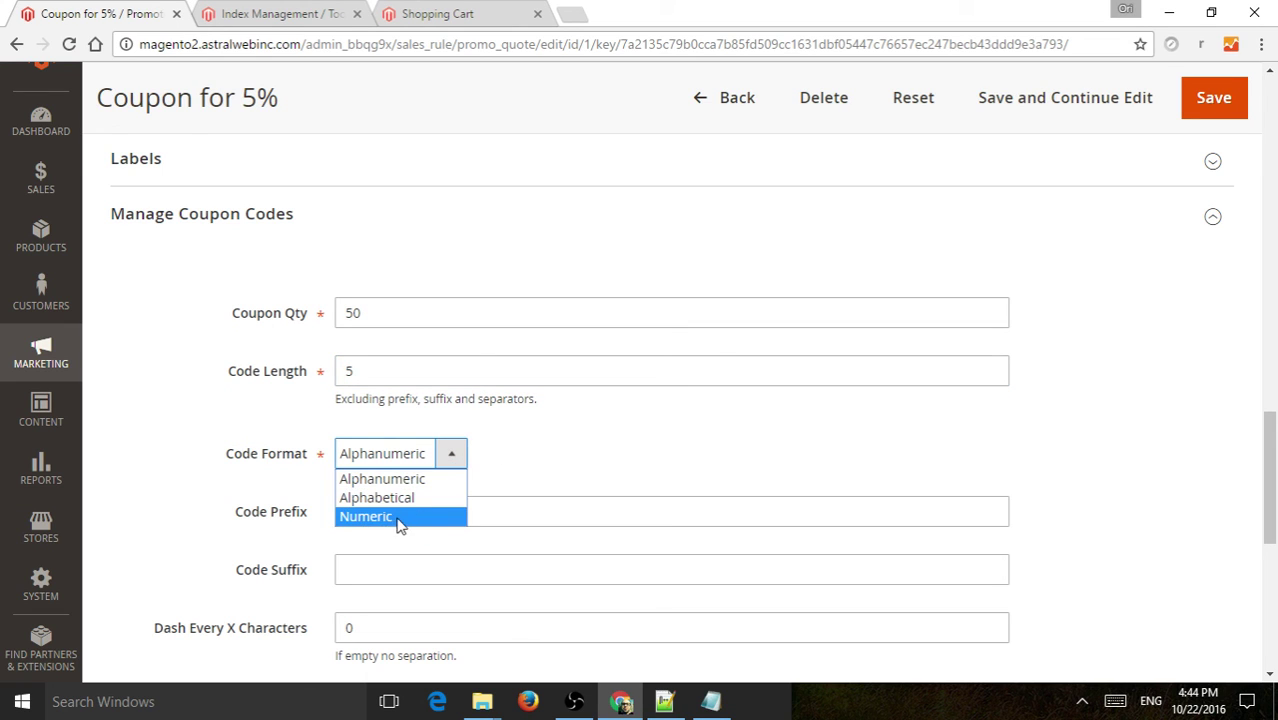
{"action": "left_click", "coordinate": [414, 490]}
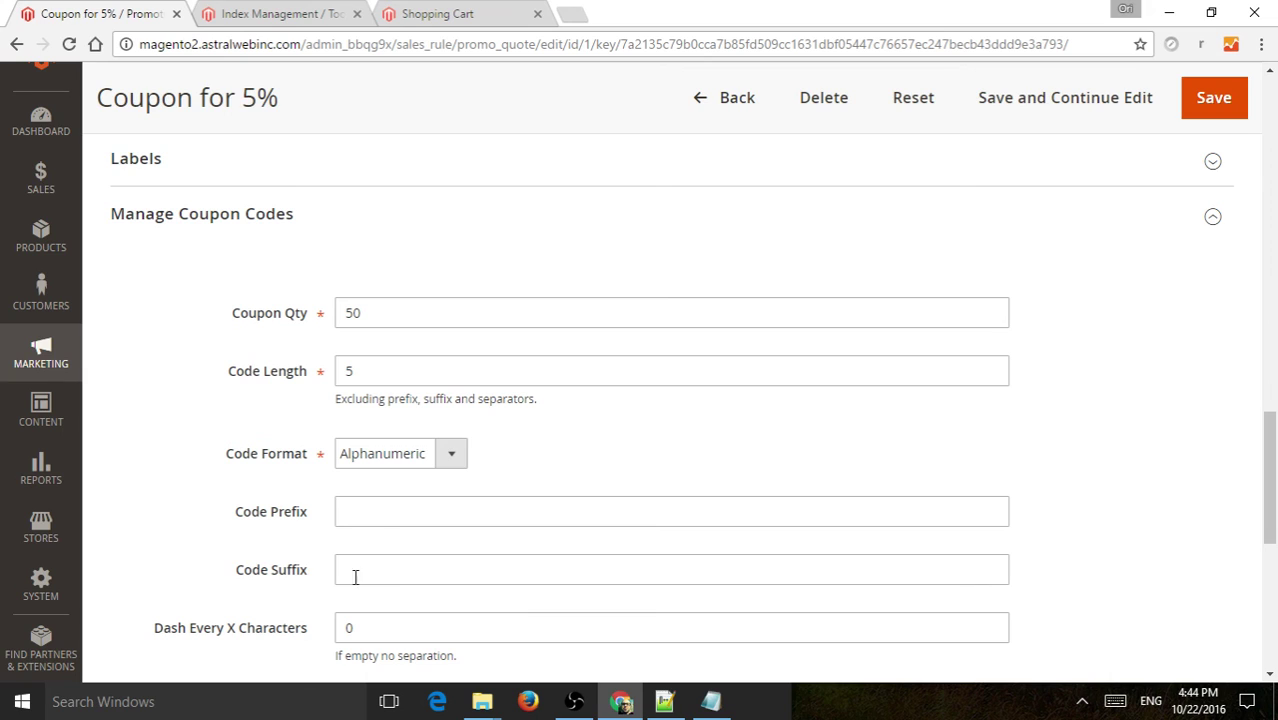
{"action": "left_click", "coordinate": [382, 513]}
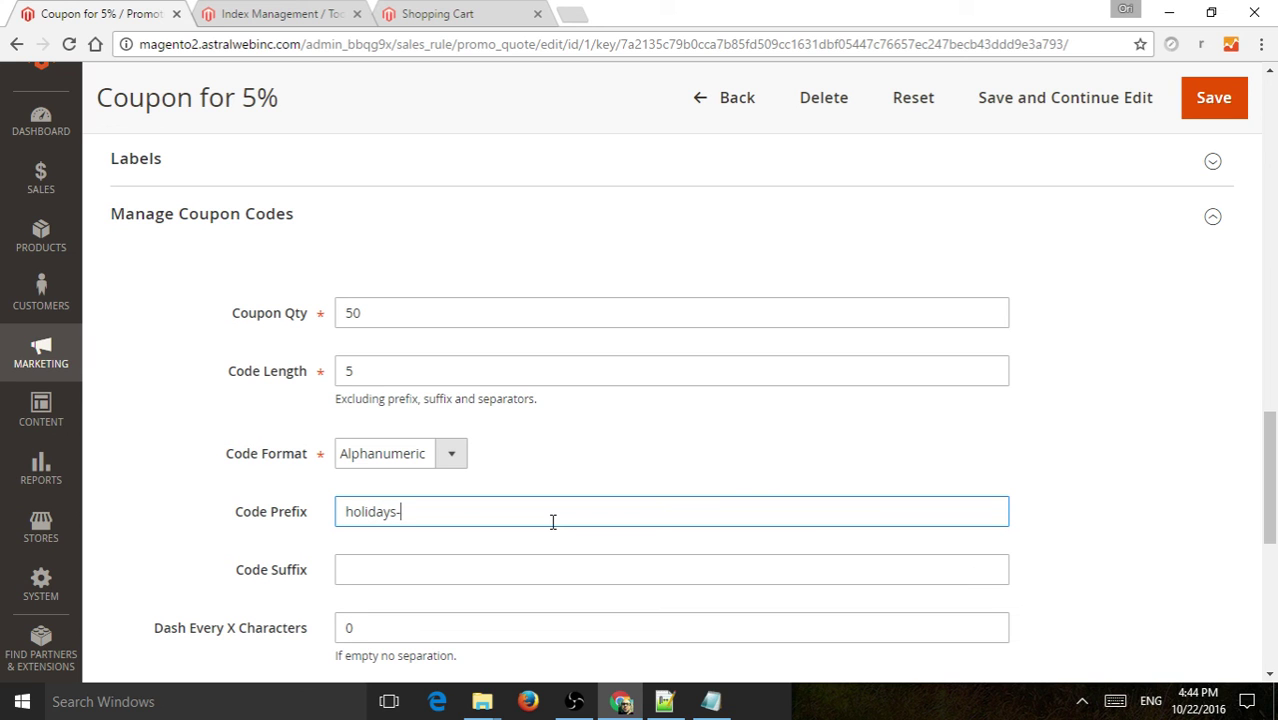
{"action": "scroll", "coordinate": [670, 442], "scroll_direction": "down", "scroll_amount": 1}
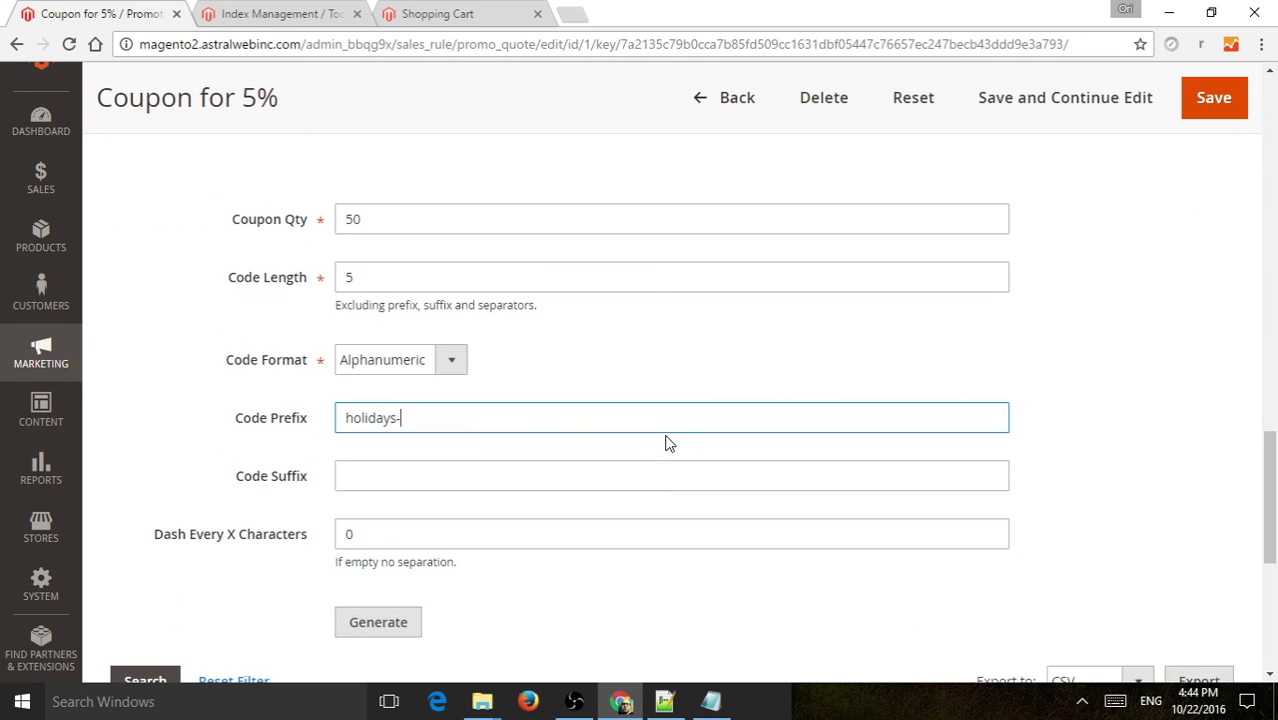
Step: Generate the batch of coupon codes with the entered settings and look over the generated code list
{"action": "scroll", "coordinate": [529, 400], "scroll_direction": "up", "scroll_amount": 1}
{"action": "scroll", "coordinate": [540, 399], "scroll_direction": "down", "scroll_amount": 3}
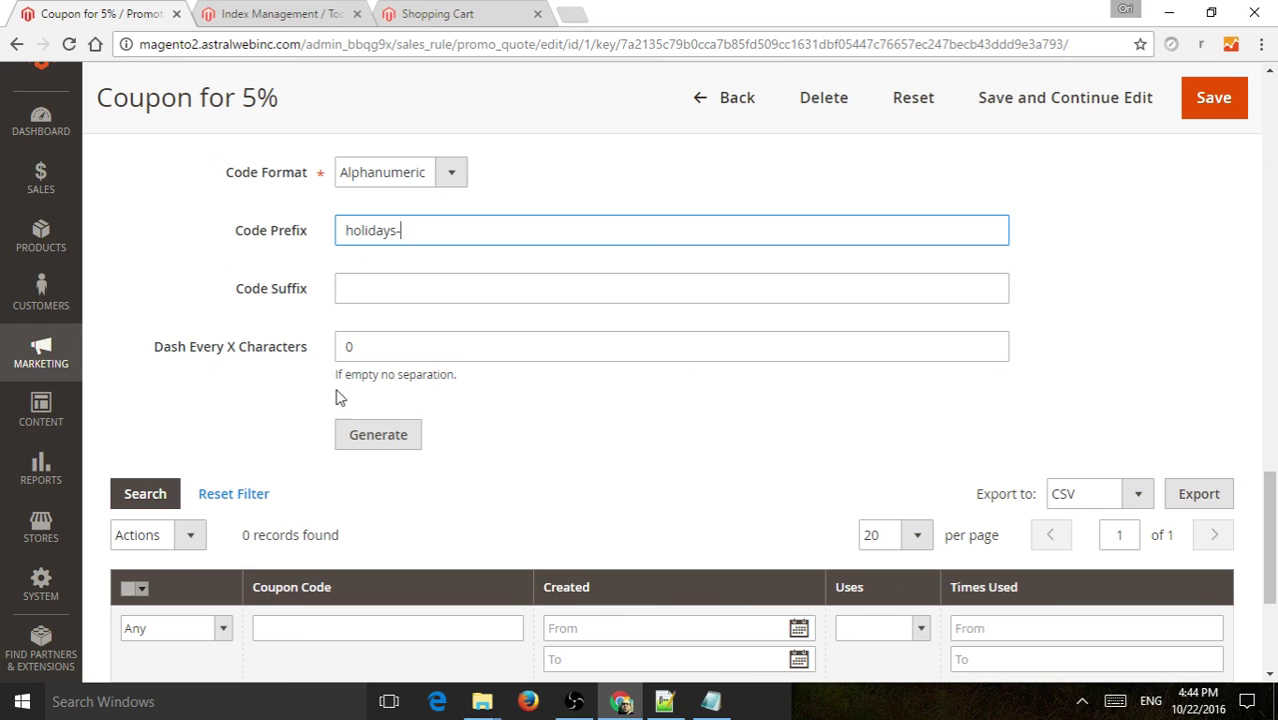
{"action": "left_click", "coordinate": [385, 438]}
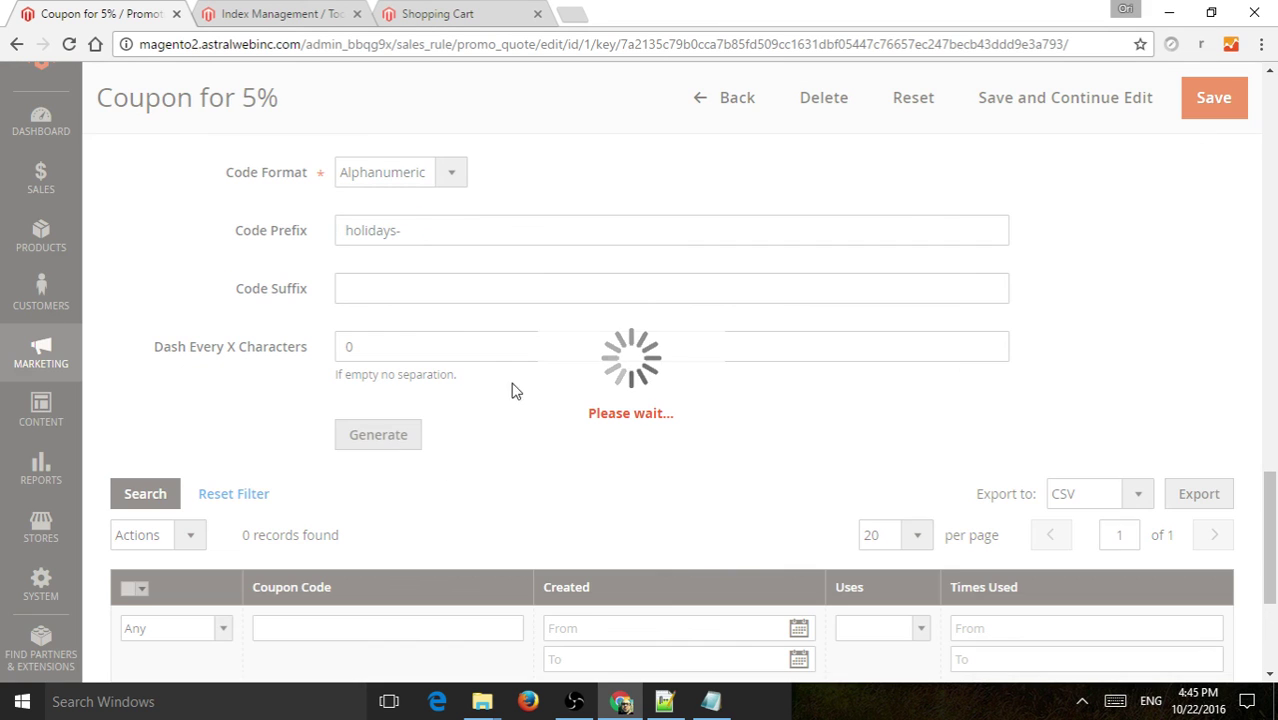
{"action": "scroll", "coordinate": [705, 274], "scroll_direction": "down", "scroll_amount": 3}
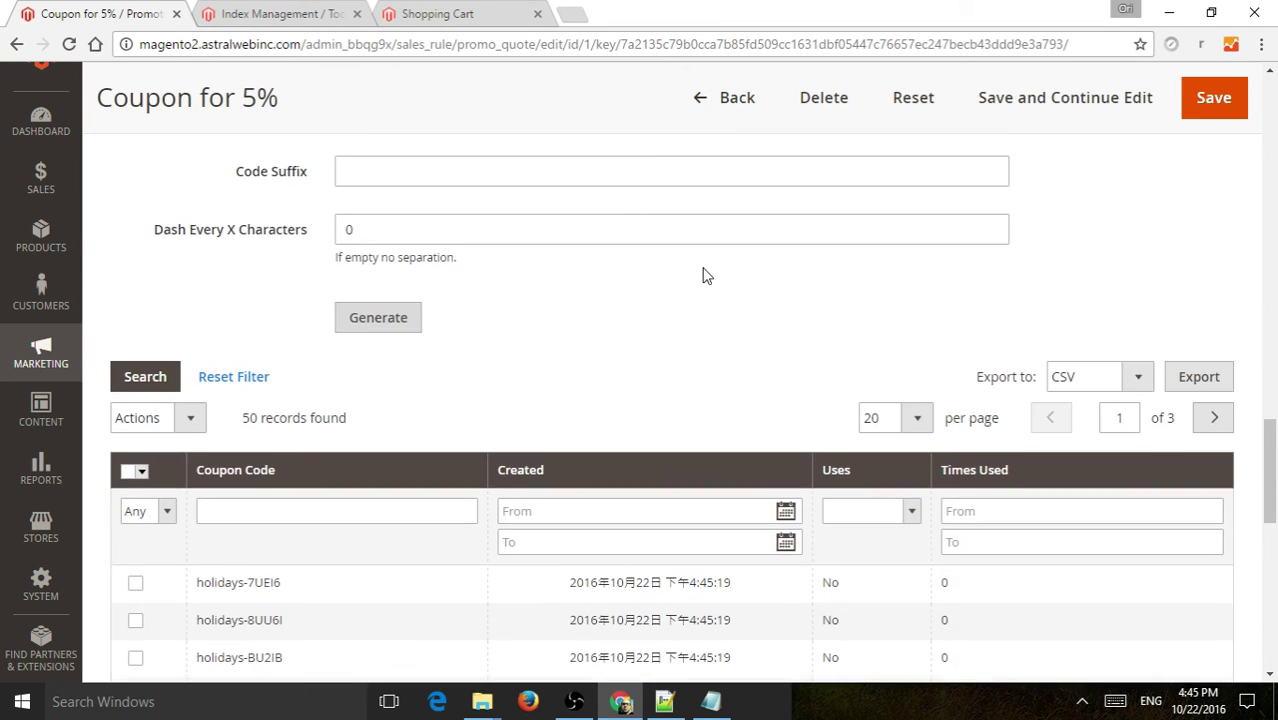
{"action": "scroll", "coordinate": [713, 245], "scroll_direction": "down", "scroll_amount": 2}
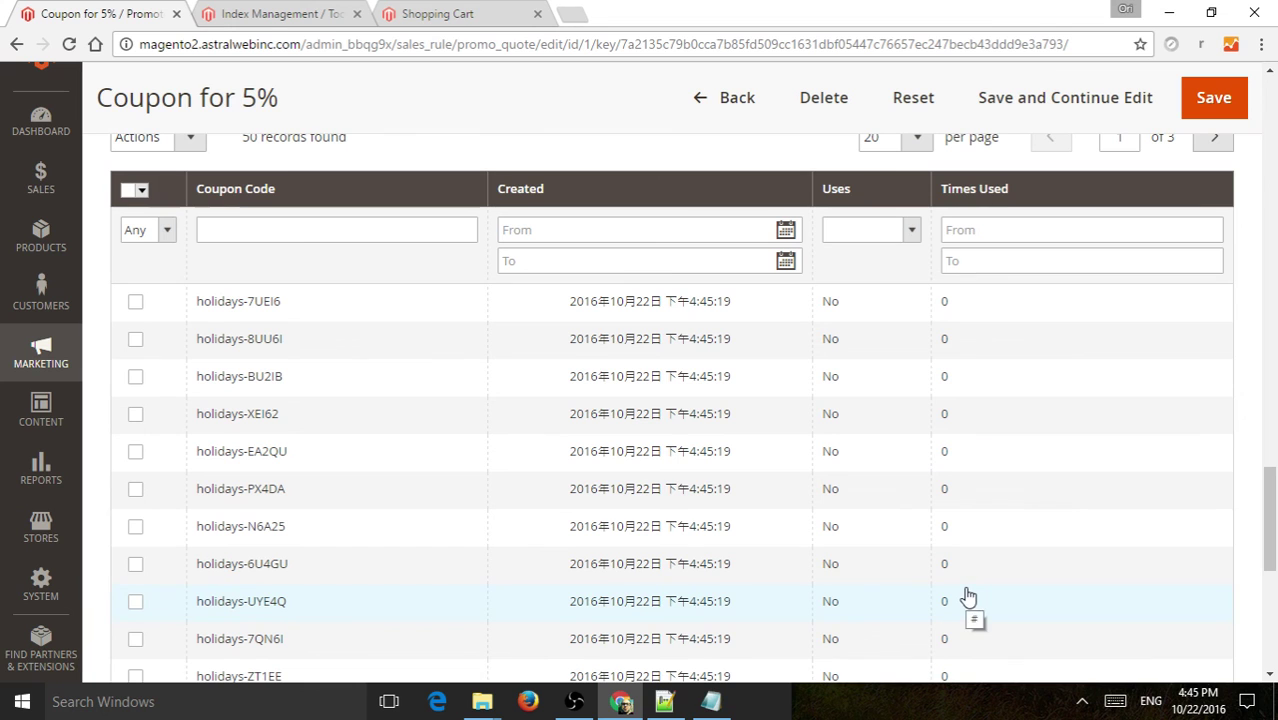
Step: Review the rule's Uses per Coupon and Uses per Customer limits, then examine the generated coupons' Times Used column and export options
{"action": "scroll", "coordinate": [562, 450], "scroll_direction": "up", "scroll_amount": 2}
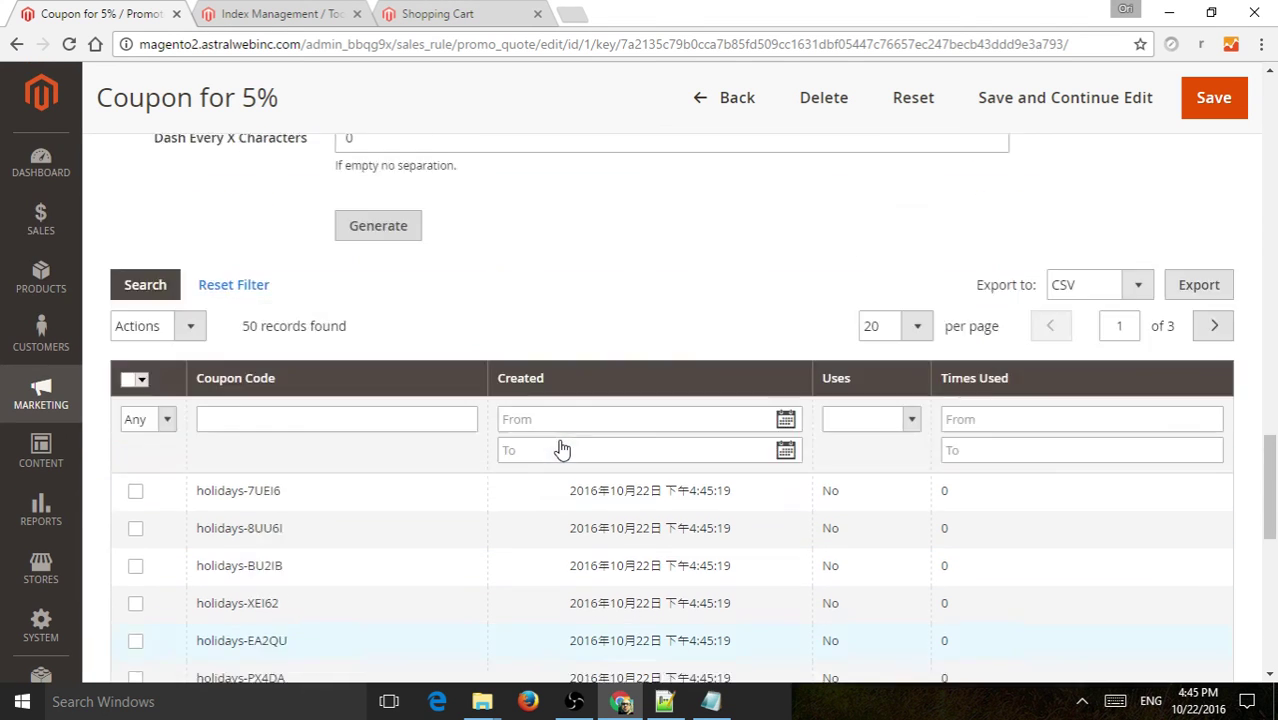
{"action": "scroll", "coordinate": [562, 450], "scroll_direction": "up", "scroll_amount": 15}
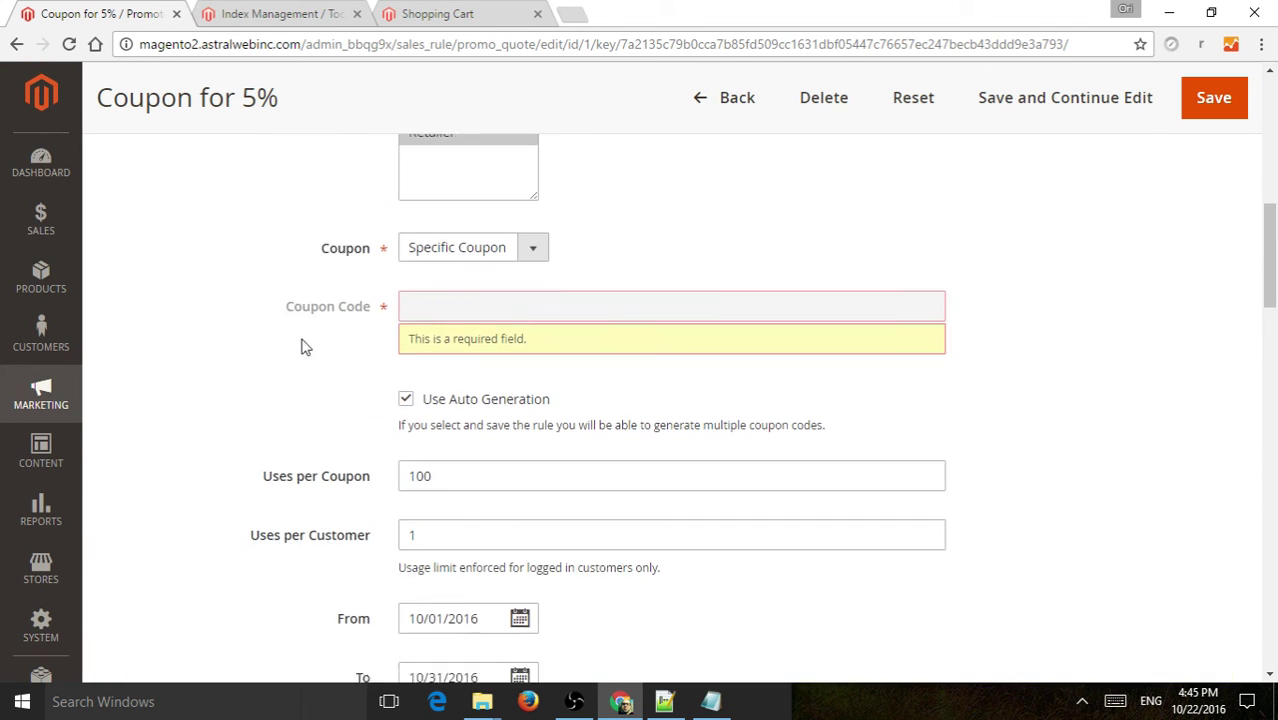
{"action": "scroll", "coordinate": [359, 345], "scroll_direction": "down", "scroll_amount": 3}
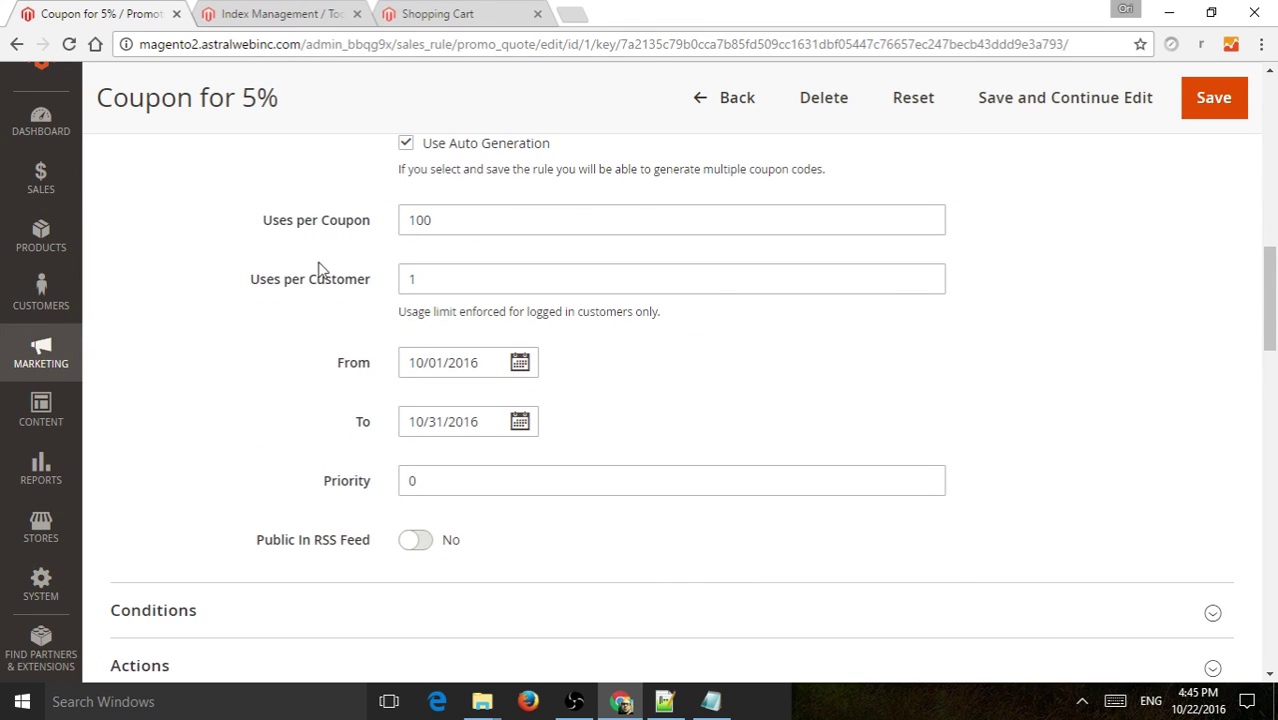
{"action": "double_click", "coordinate": [443, 279]}
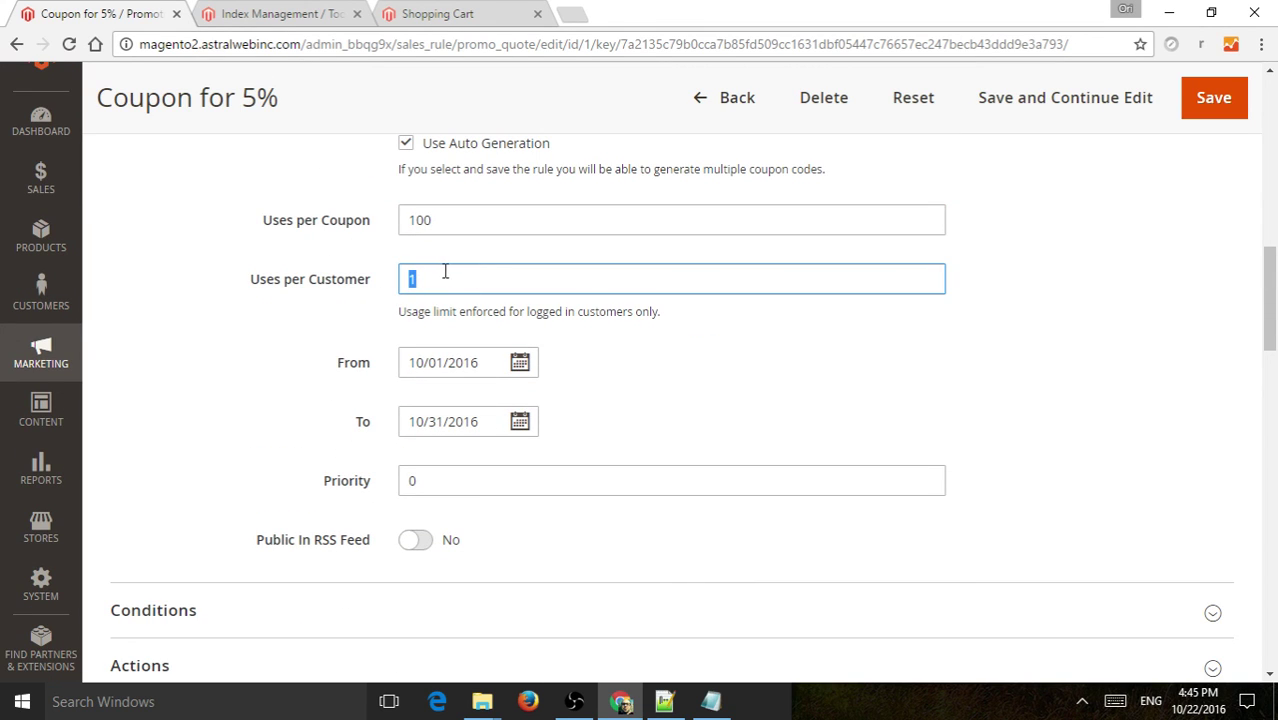
{"action": "scroll", "coordinate": [685, 345], "scroll_direction": "down", "scroll_amount": 10}
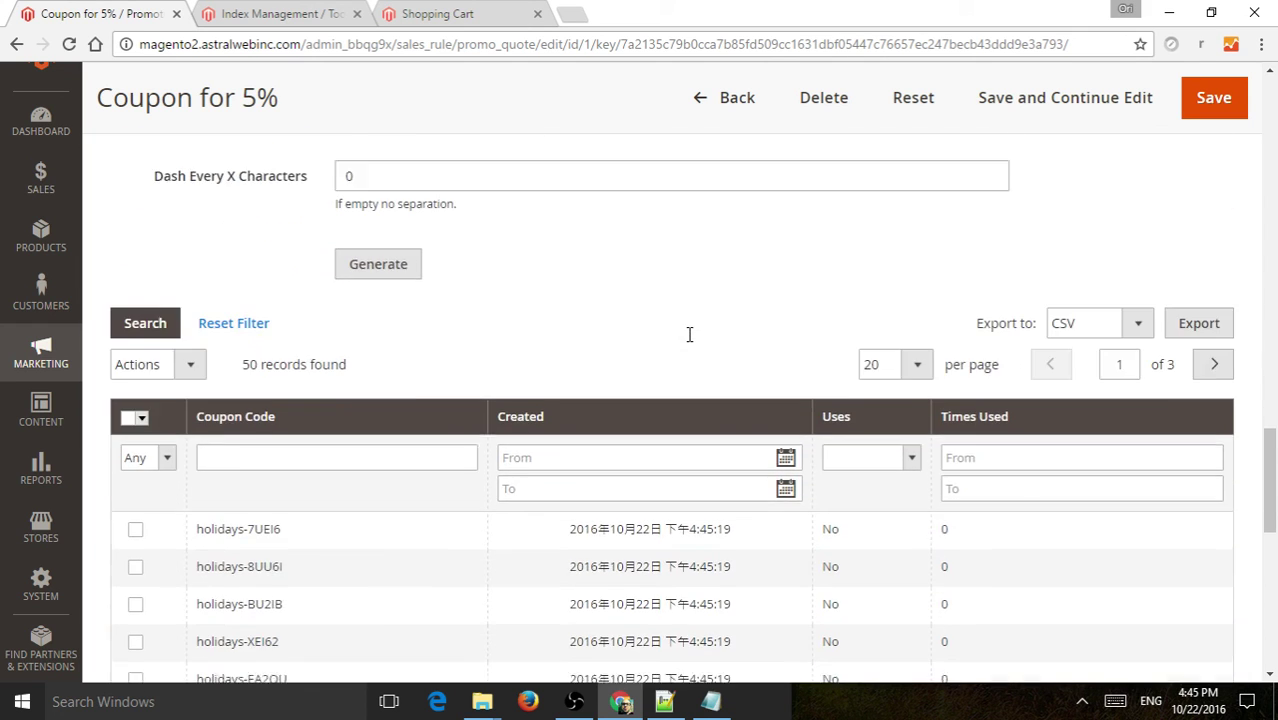
{"action": "scroll", "coordinate": [950, 437], "scroll_direction": "down", "scroll_amount": 8}
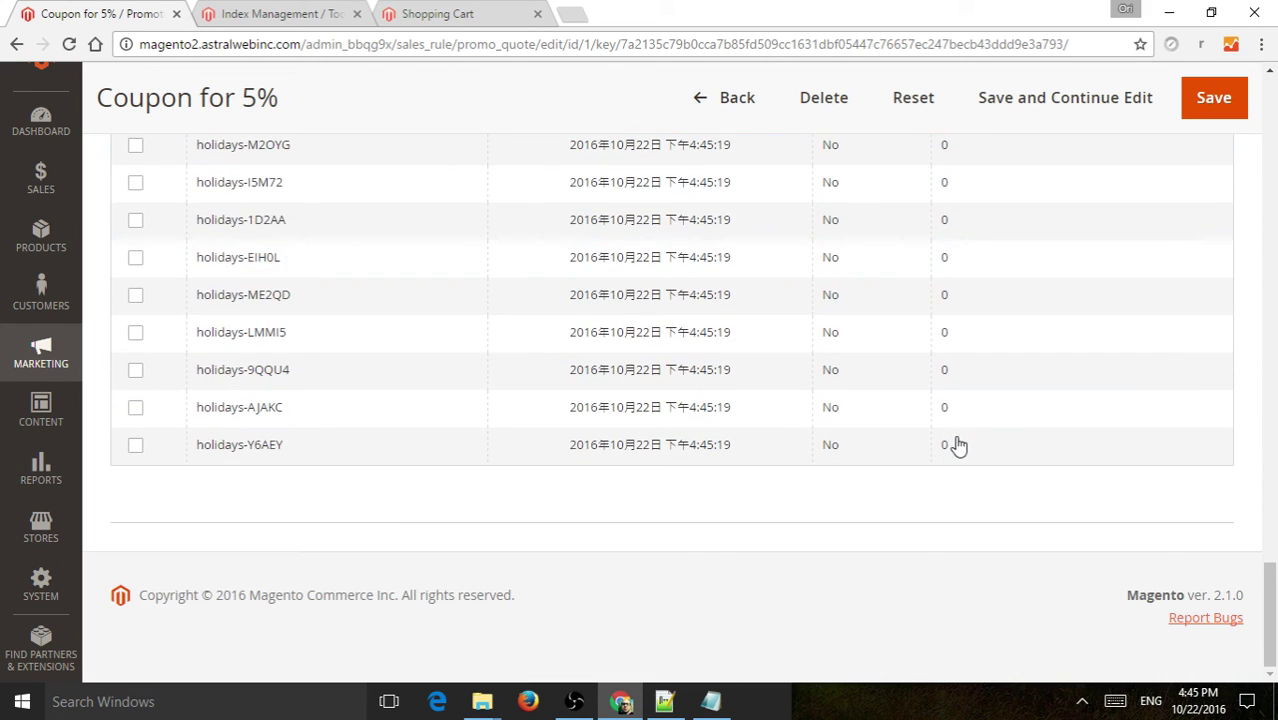
{"action": "scroll", "coordinate": [950, 450], "scroll_direction": "up", "scroll_amount": 20}
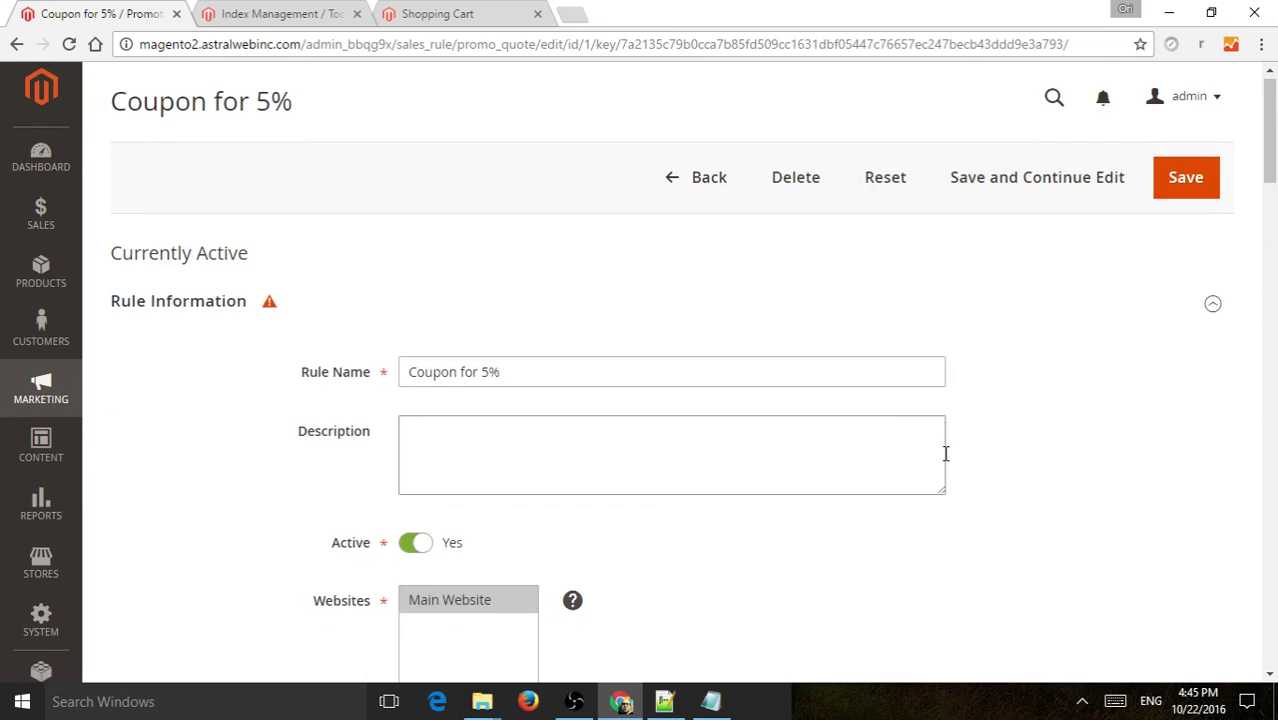
{"action": "scroll", "coordinate": [945, 453], "scroll_direction": "down", "scroll_amount": 15}
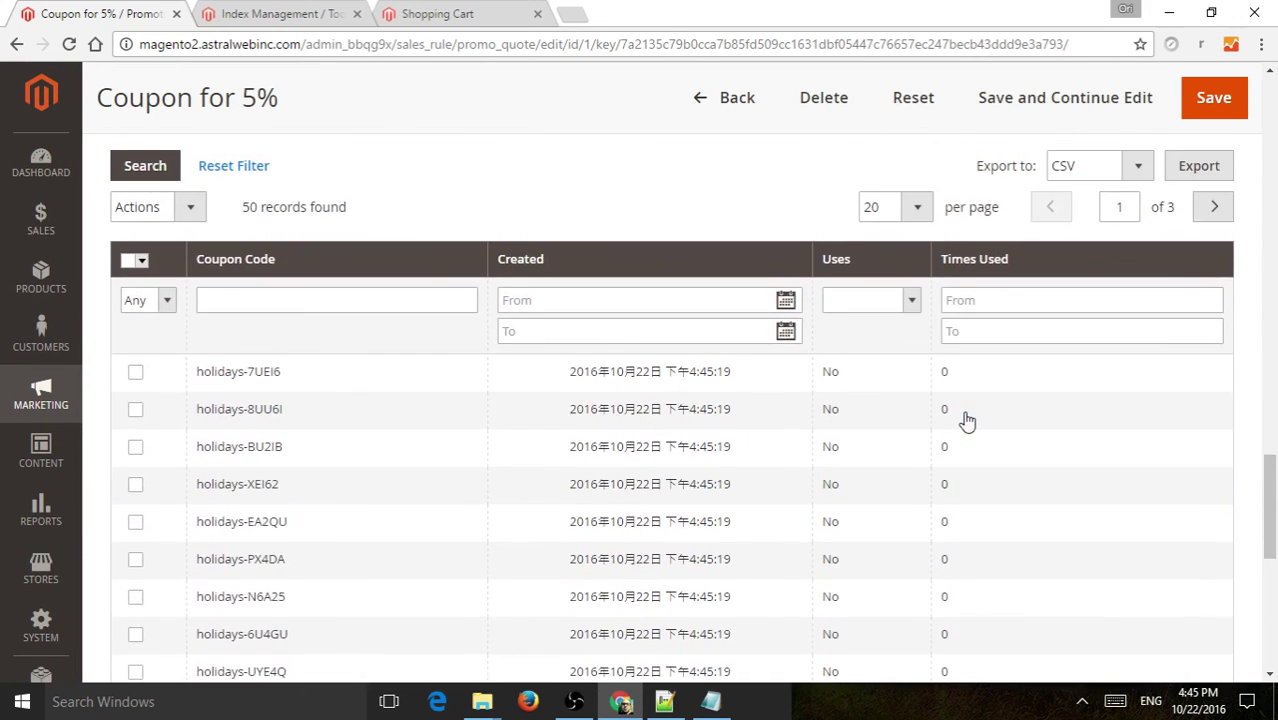
{"action": "scroll", "coordinate": [968, 420], "scroll_direction": "up", "scroll_amount": 1}
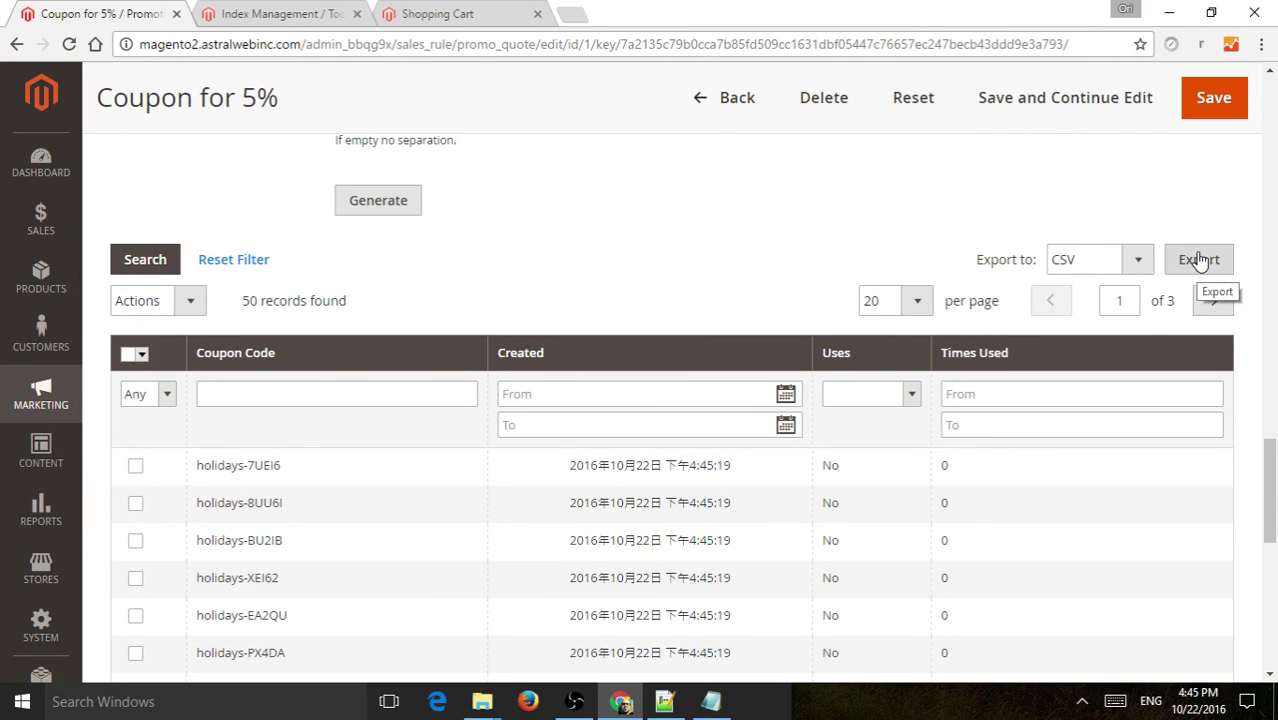